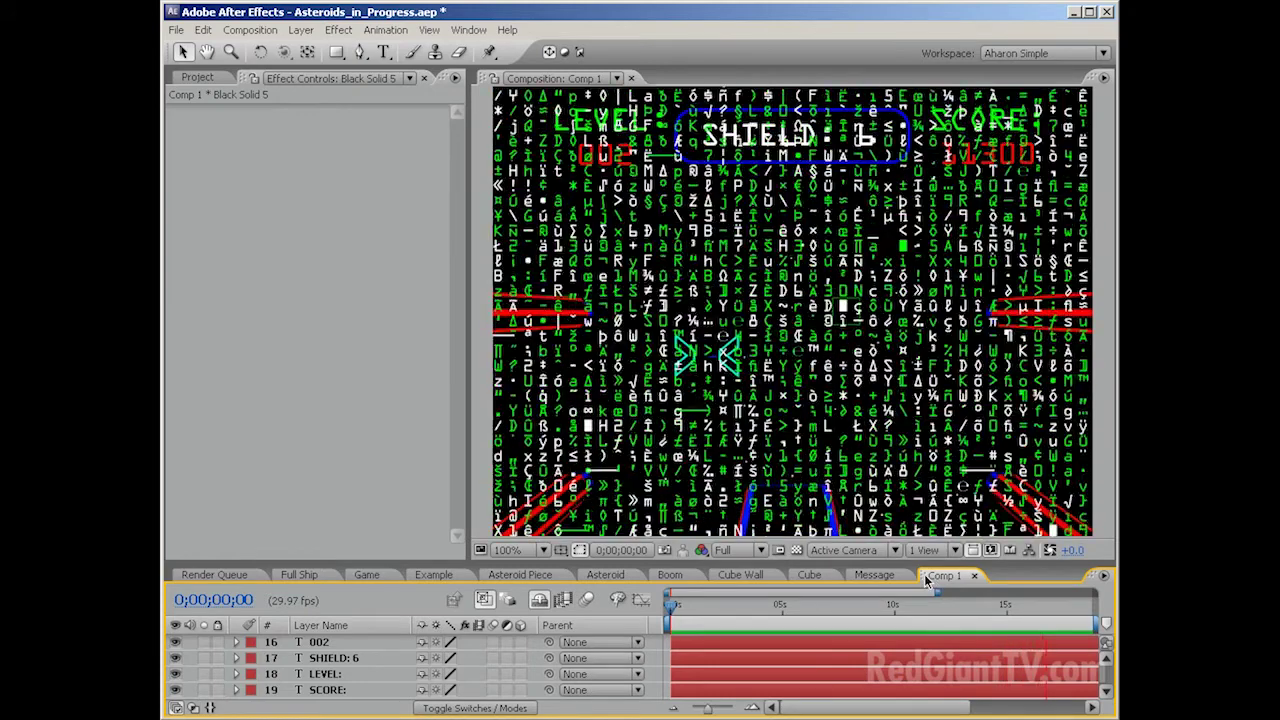
click(712, 383)
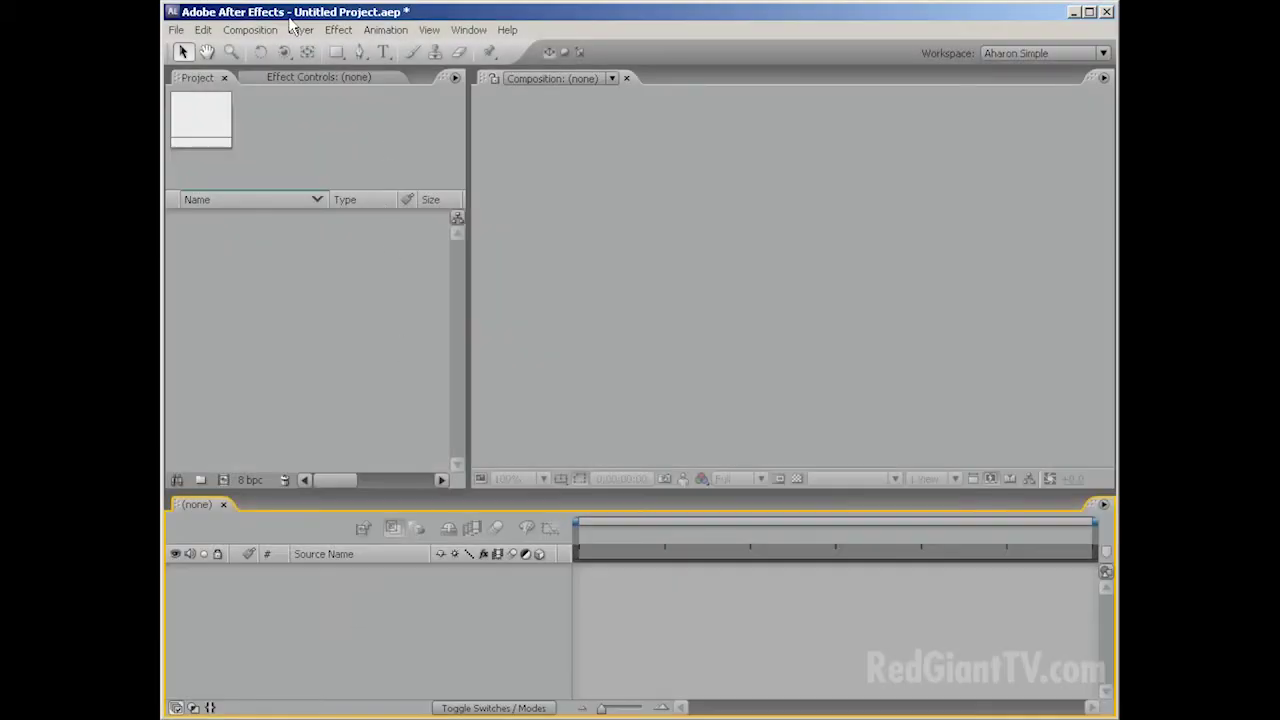
Step: Create a composition named Cockpit Piece, 100 wide by 1000 high, with square pixels, 30 fps and a 30-second duration
click(250, 29)
click(272, 46)
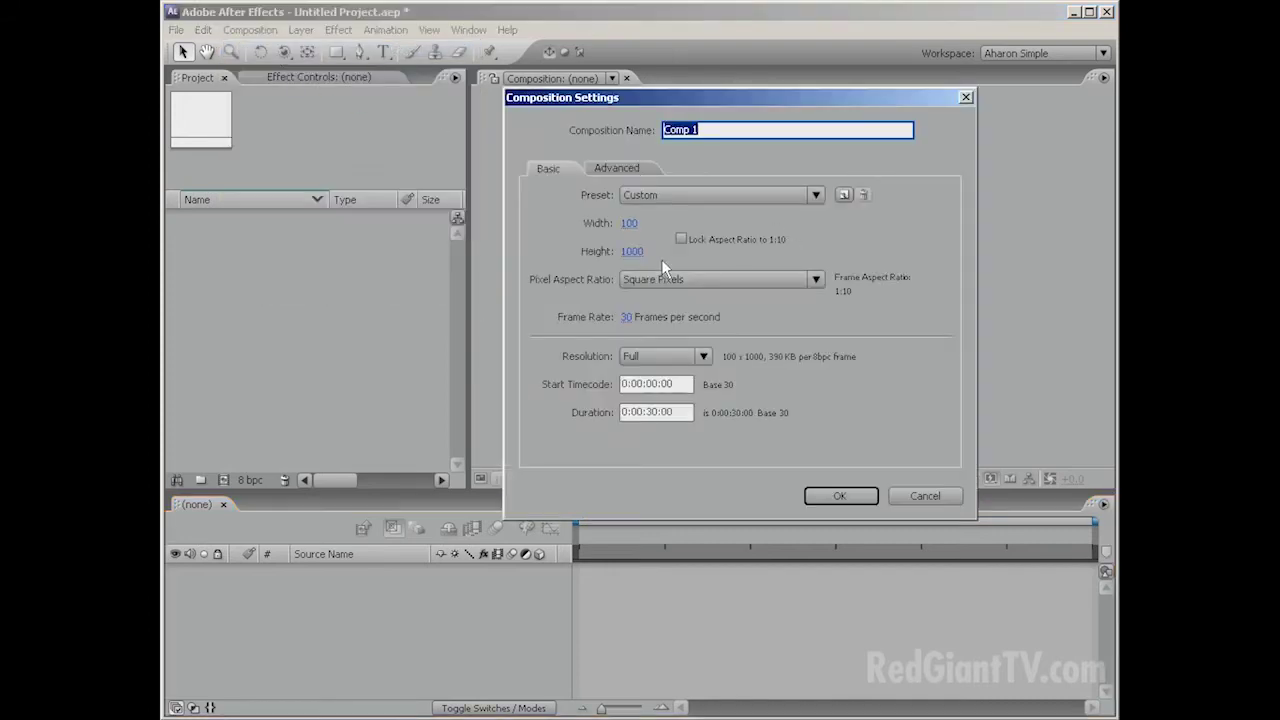
text(Cockpit Piece)
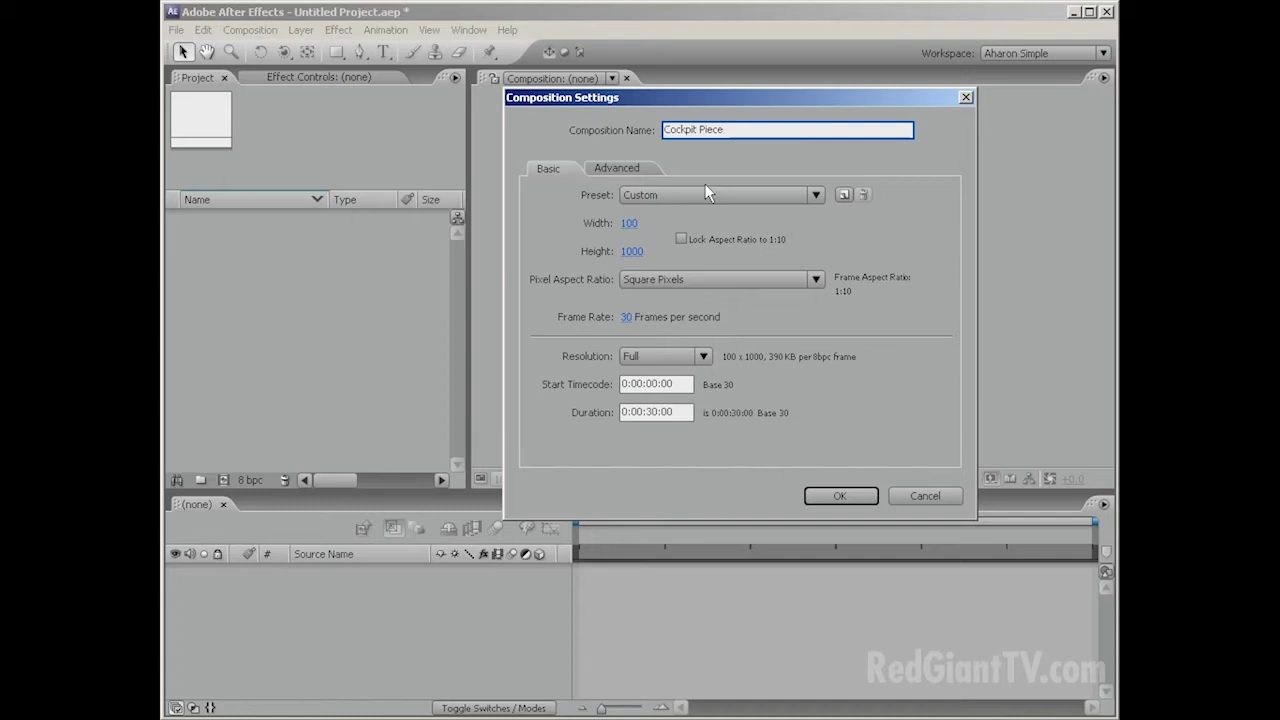
click(630, 224)
click(630, 224)
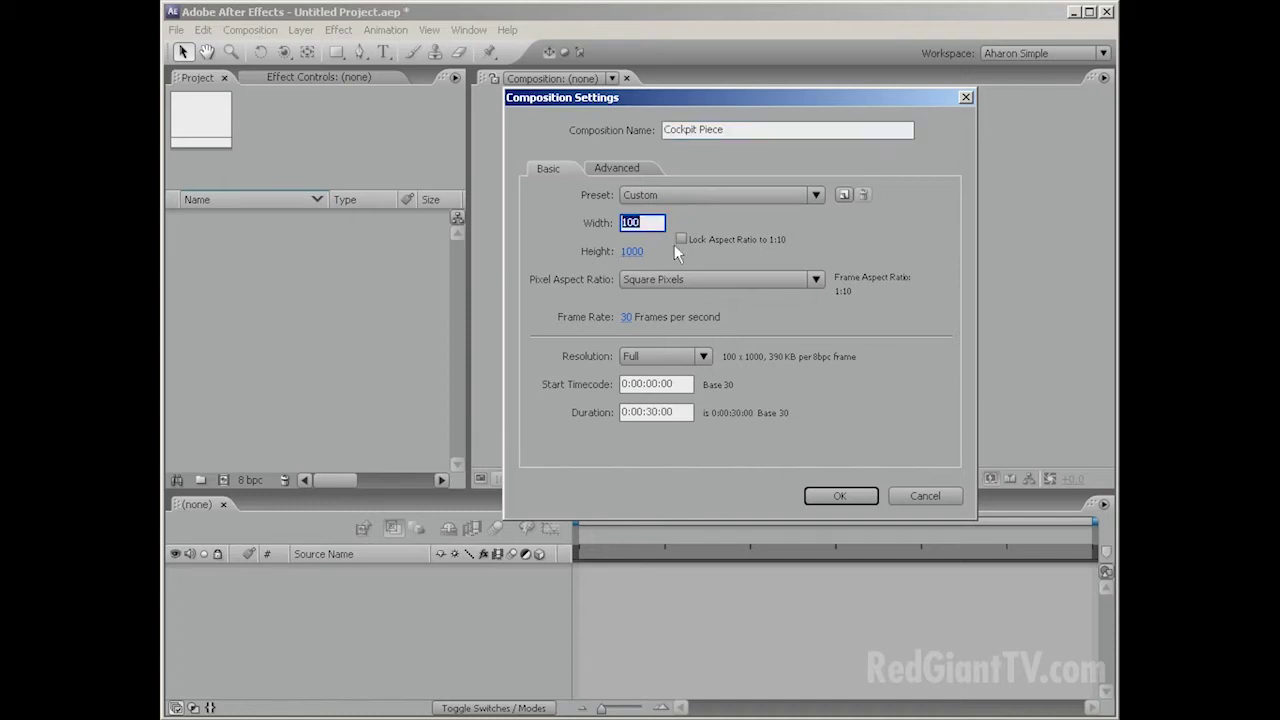
click(631, 251)
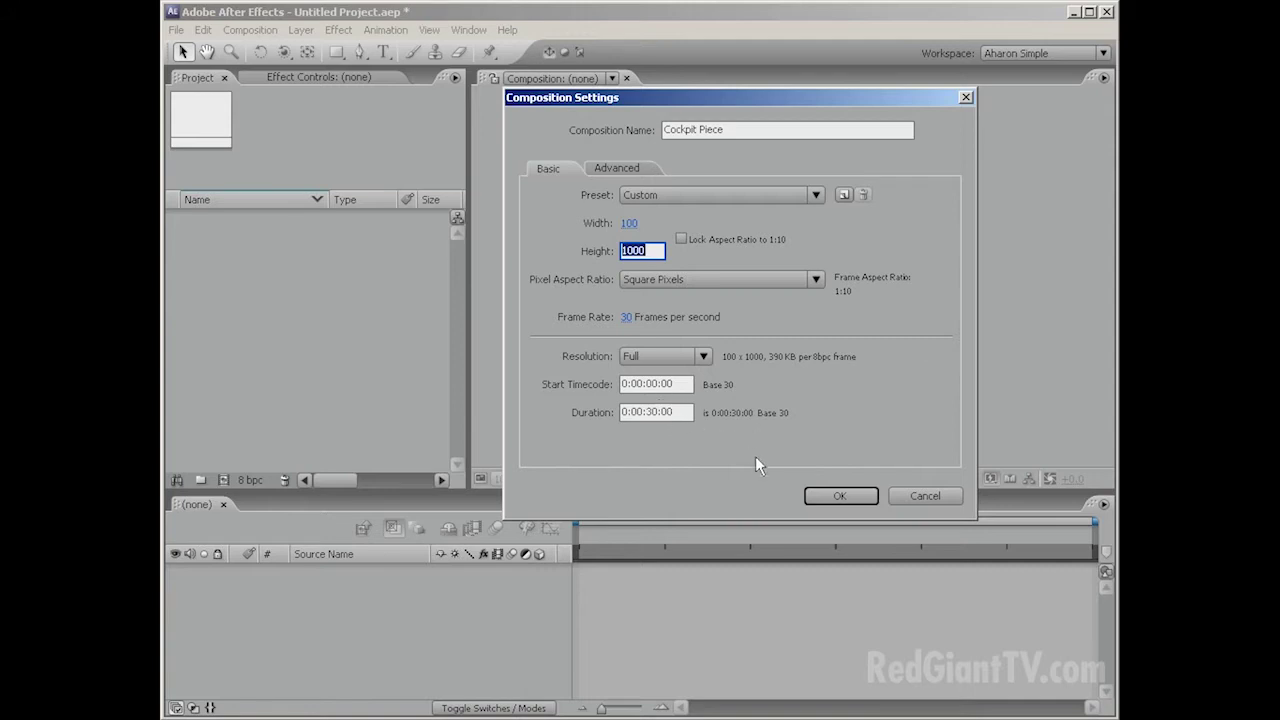
click(838, 496)
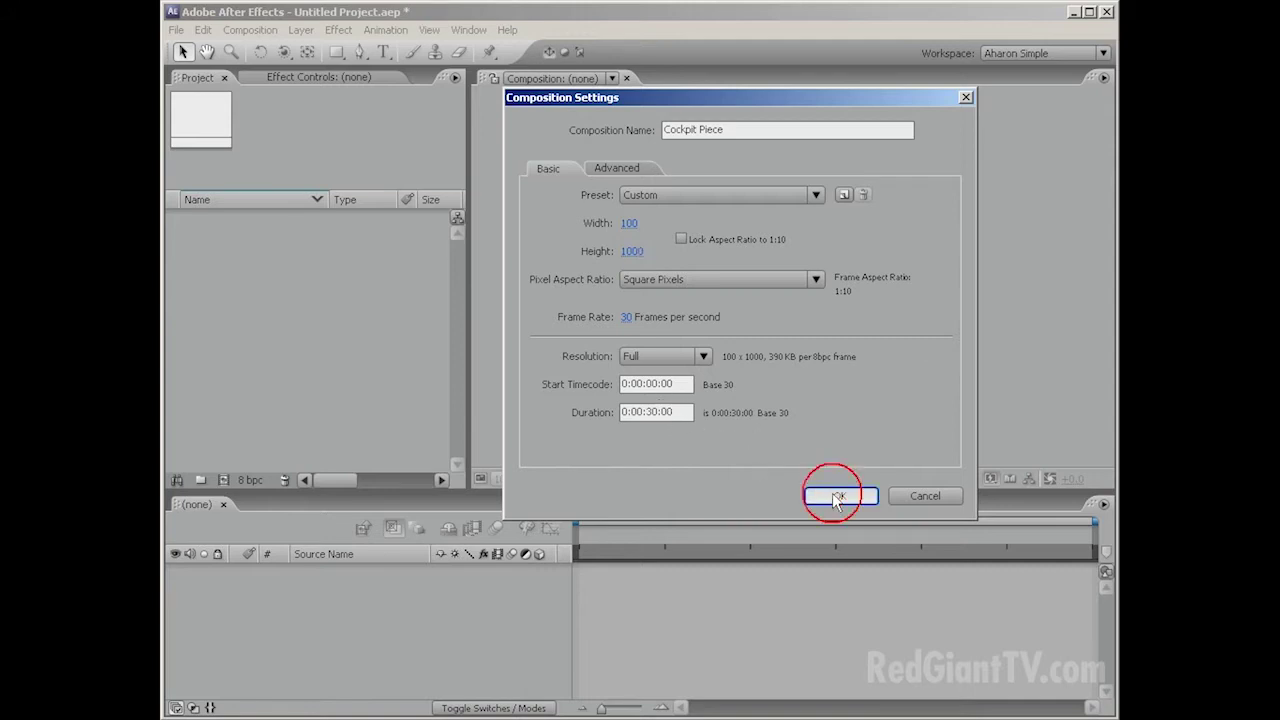
Step: Add a rectangle shape layer filling the whole composition, with a black fill and a 14 px red stroke
scroll(682, 380, down, 3)
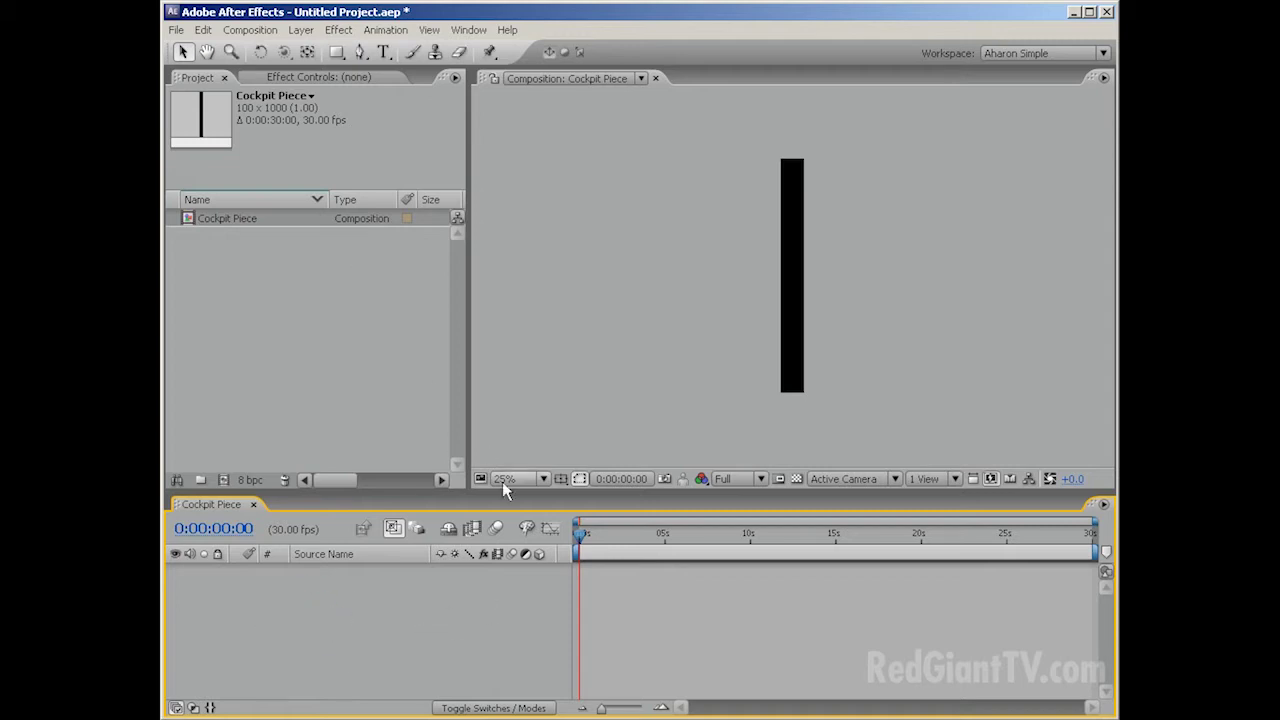
double_click(334, 51)
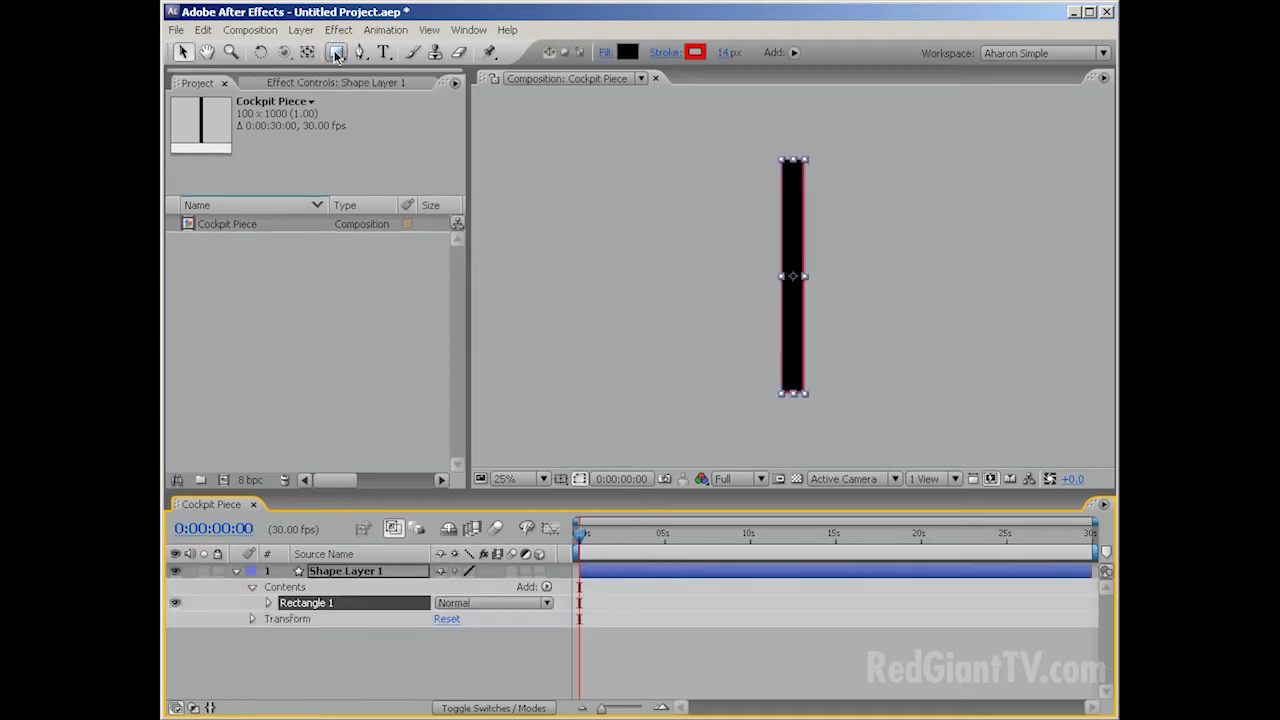
key(period)
key(period)
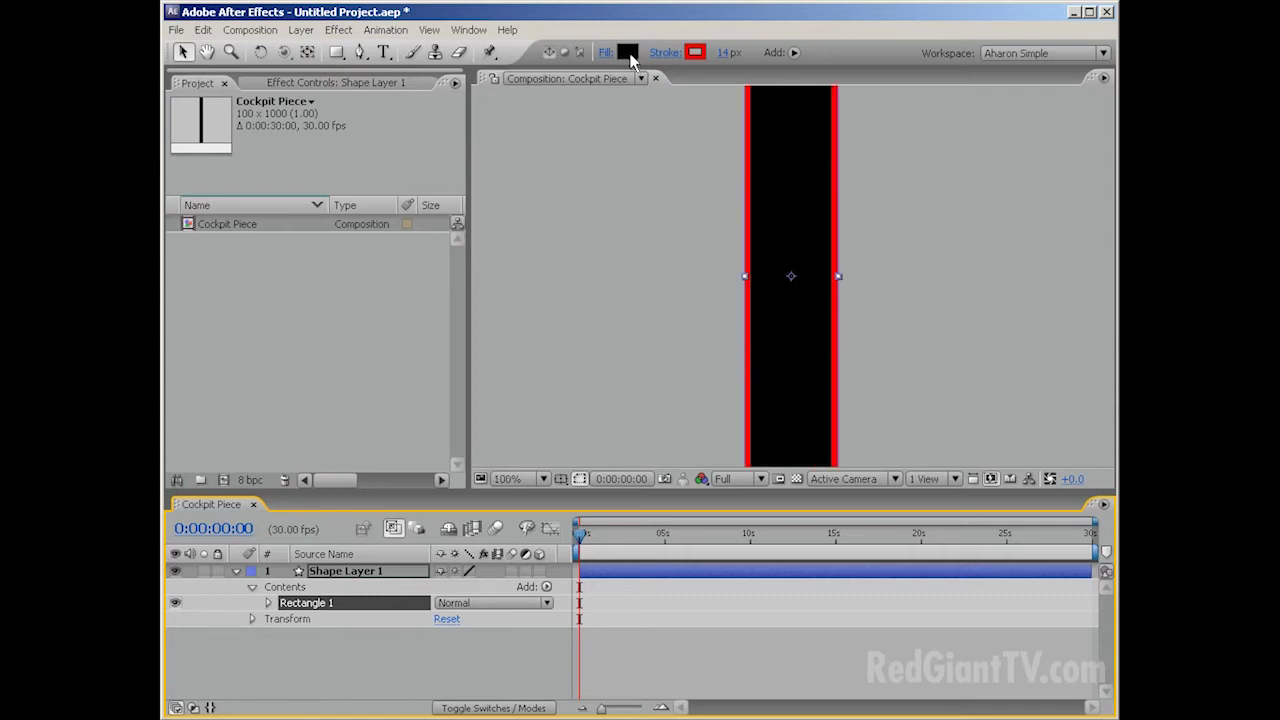
click(697, 53)
click(678, 418)
click(724, 53)
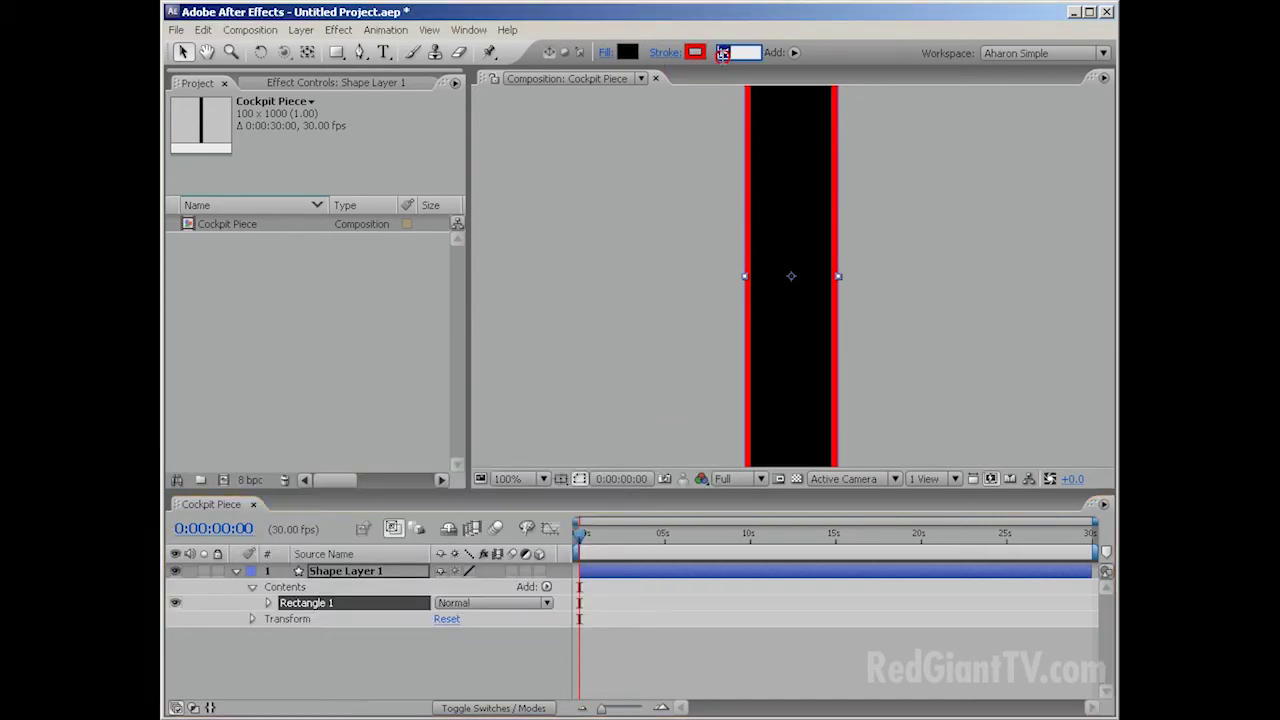
click(749, 150)
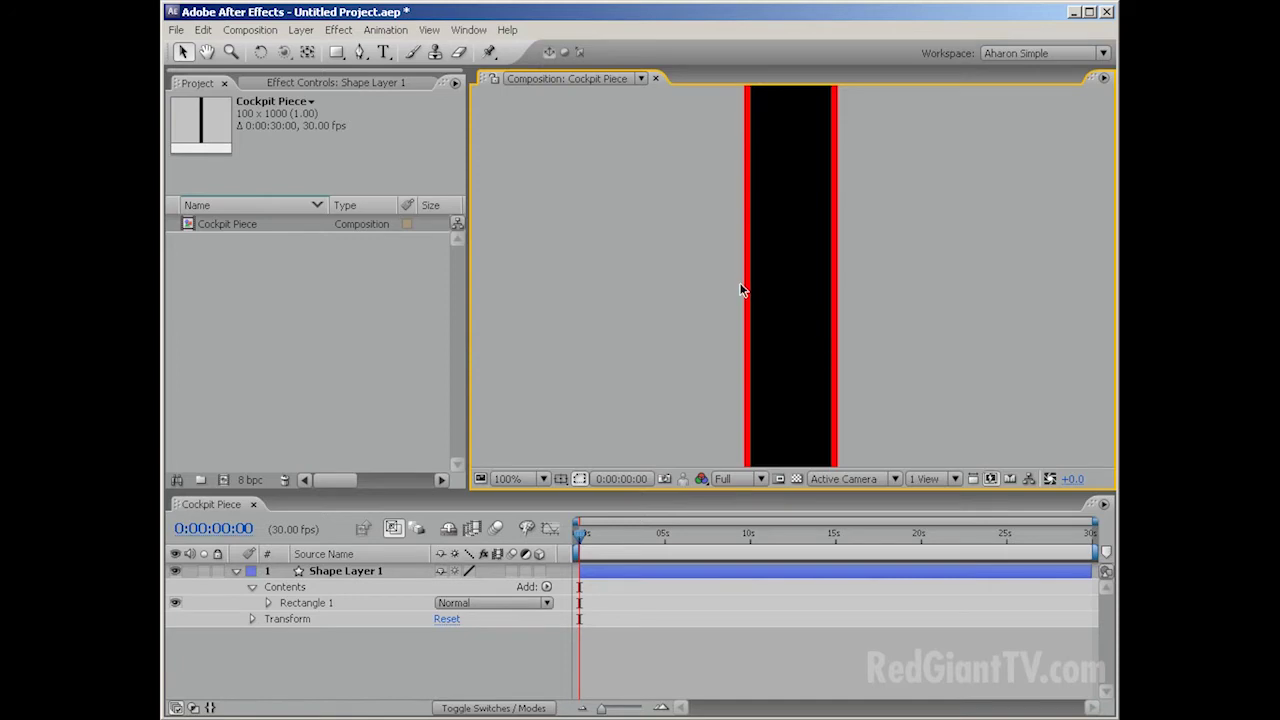
Step: Nest the Cockpit Piece composition in a new composition and rename that new composition Cockpit
click(234, 227)
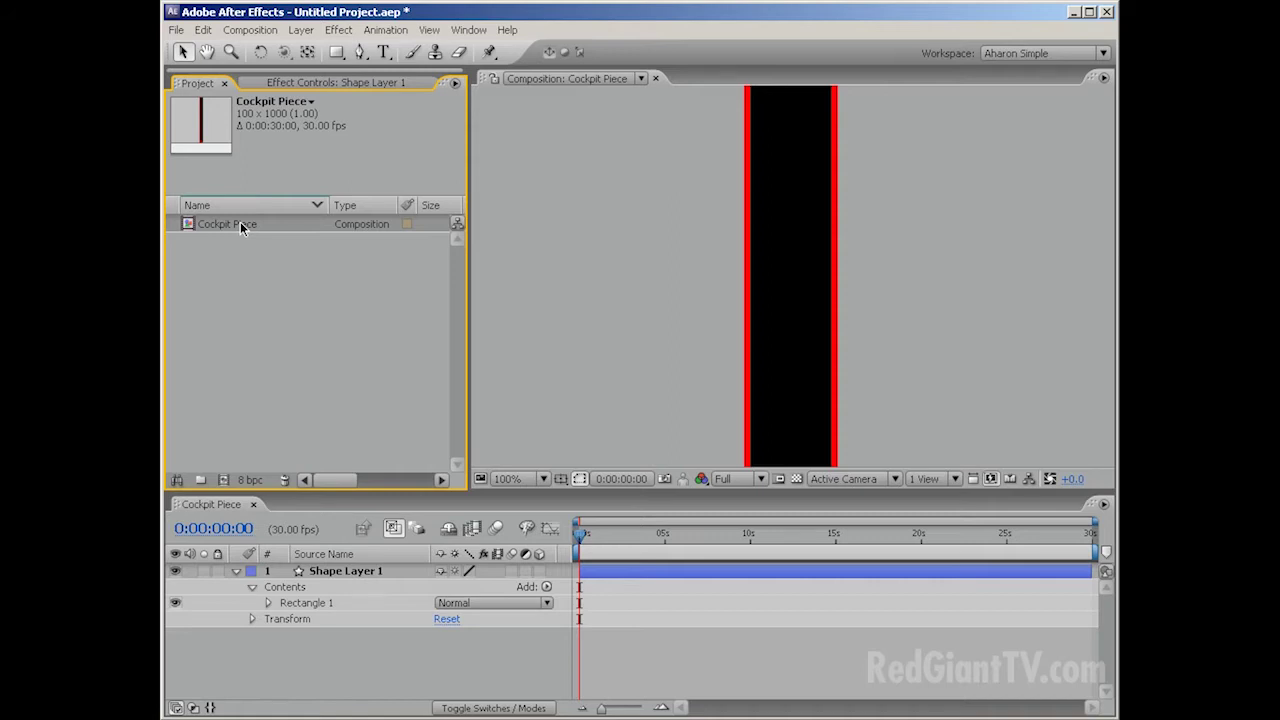
drag(240, 227, 223, 485)
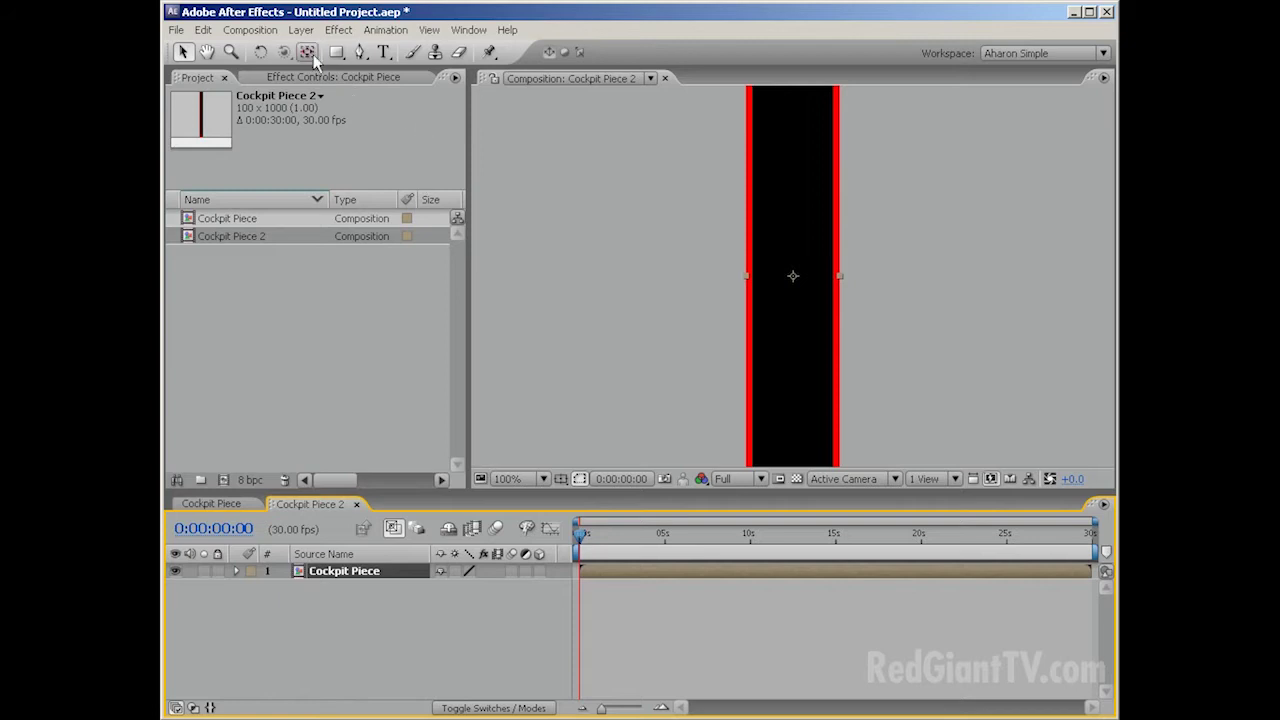
click(250, 29)
click(265, 74)
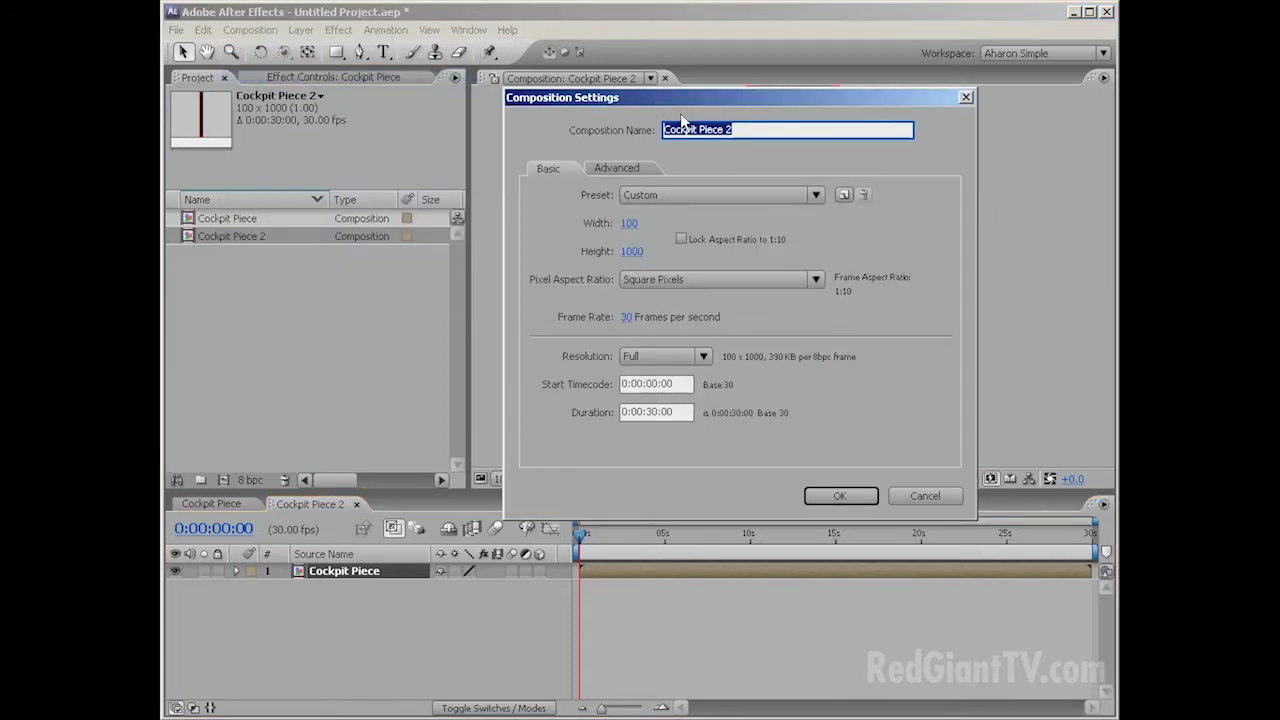
click(700, 128)
drag(700, 129, 775, 131)
key(BackSpace)
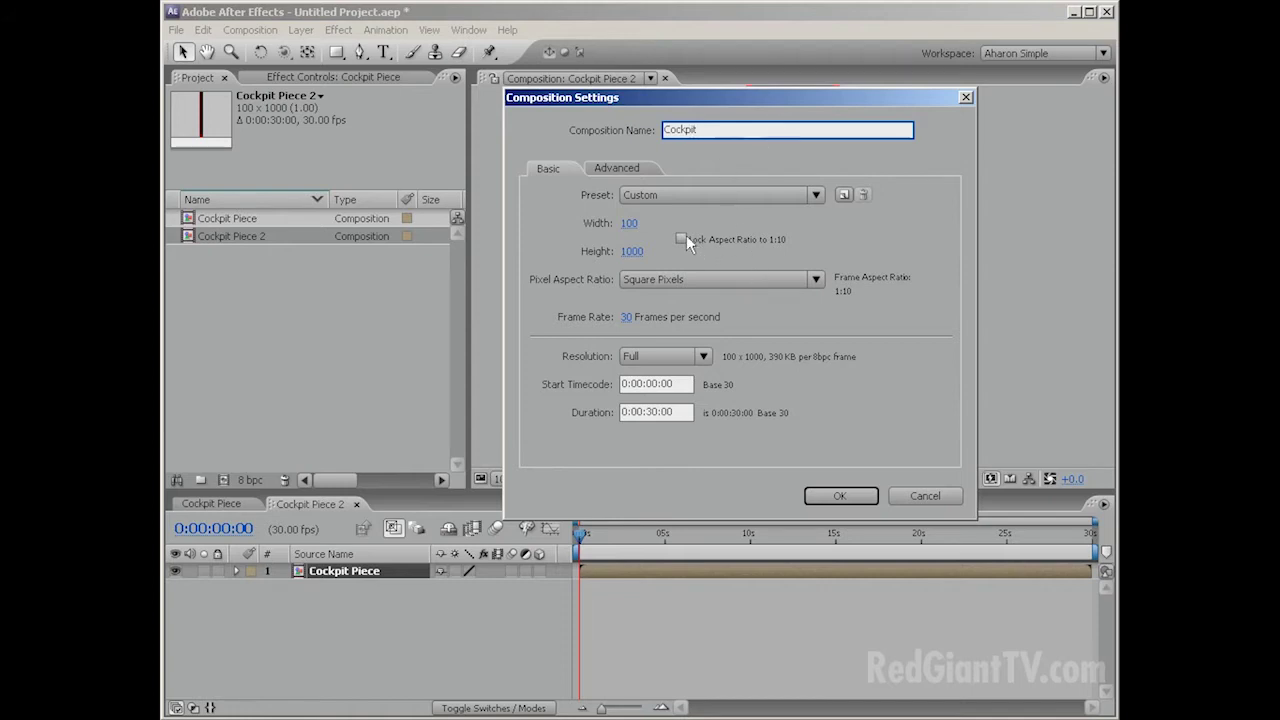
Step: Set the Cockpit composition's size to 640 wide by 480 high
click(630, 223)
text(640)
click(632, 250)
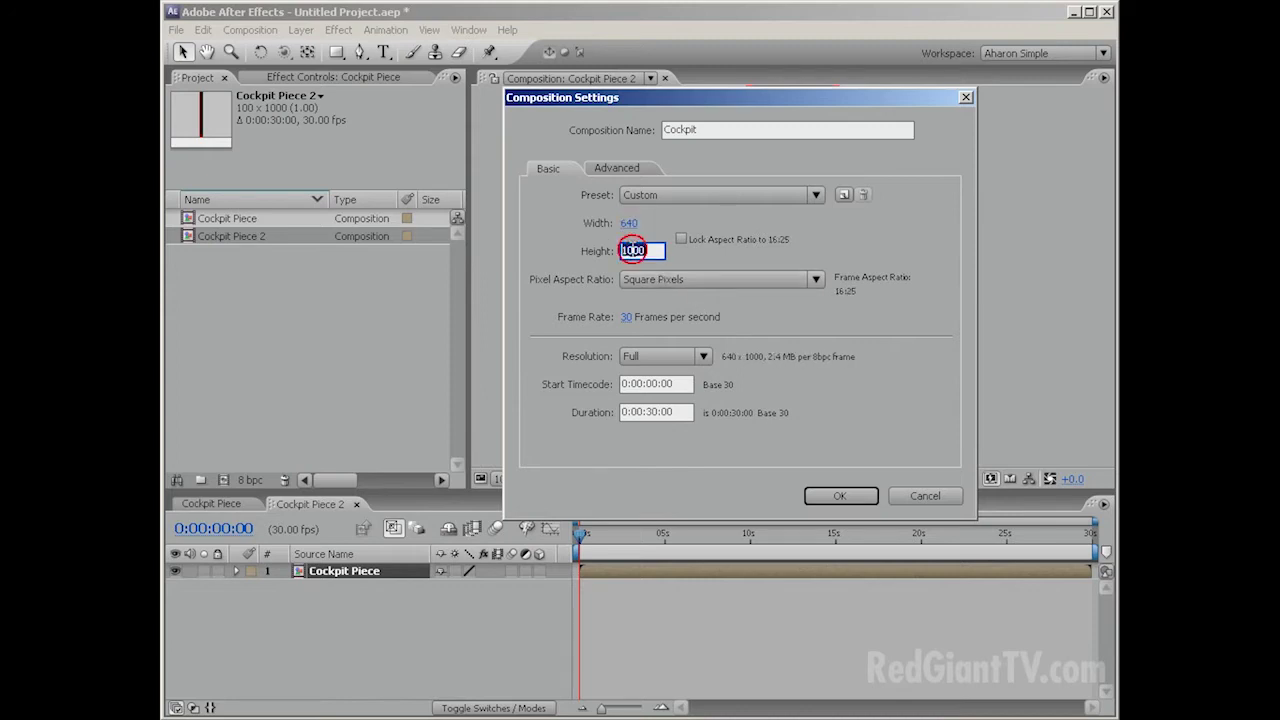
text(480)
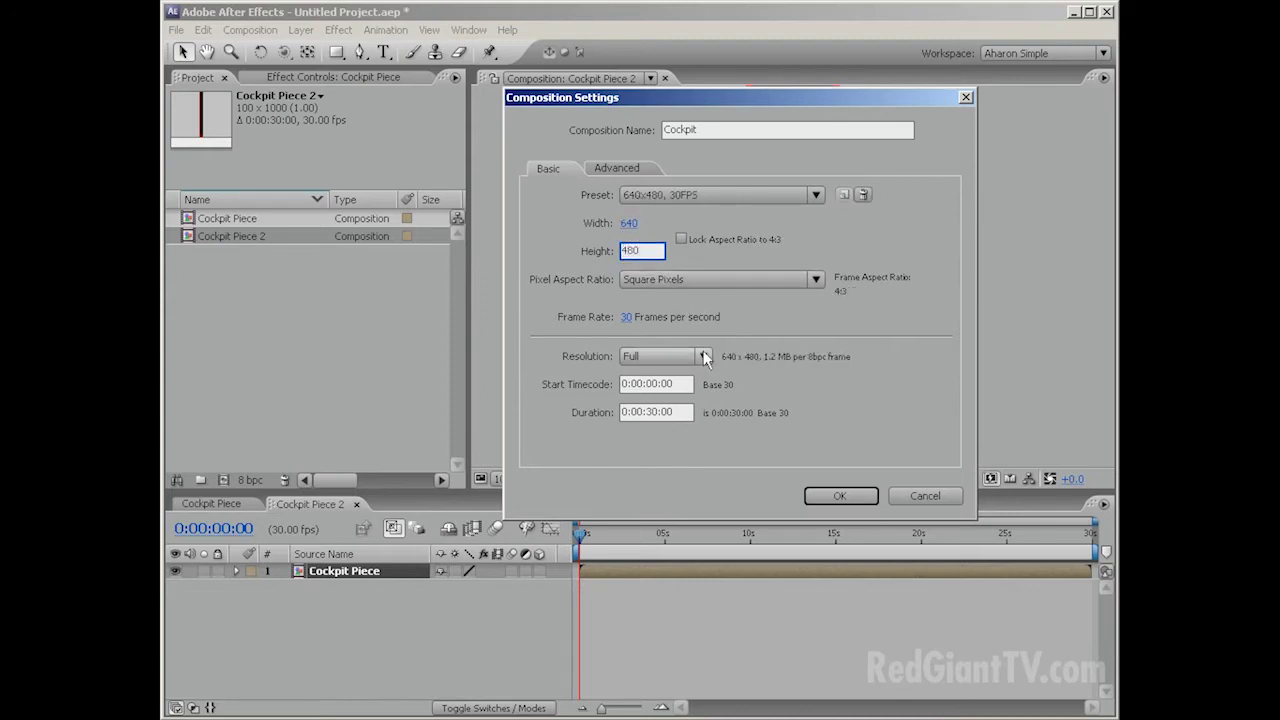
click(828, 497)
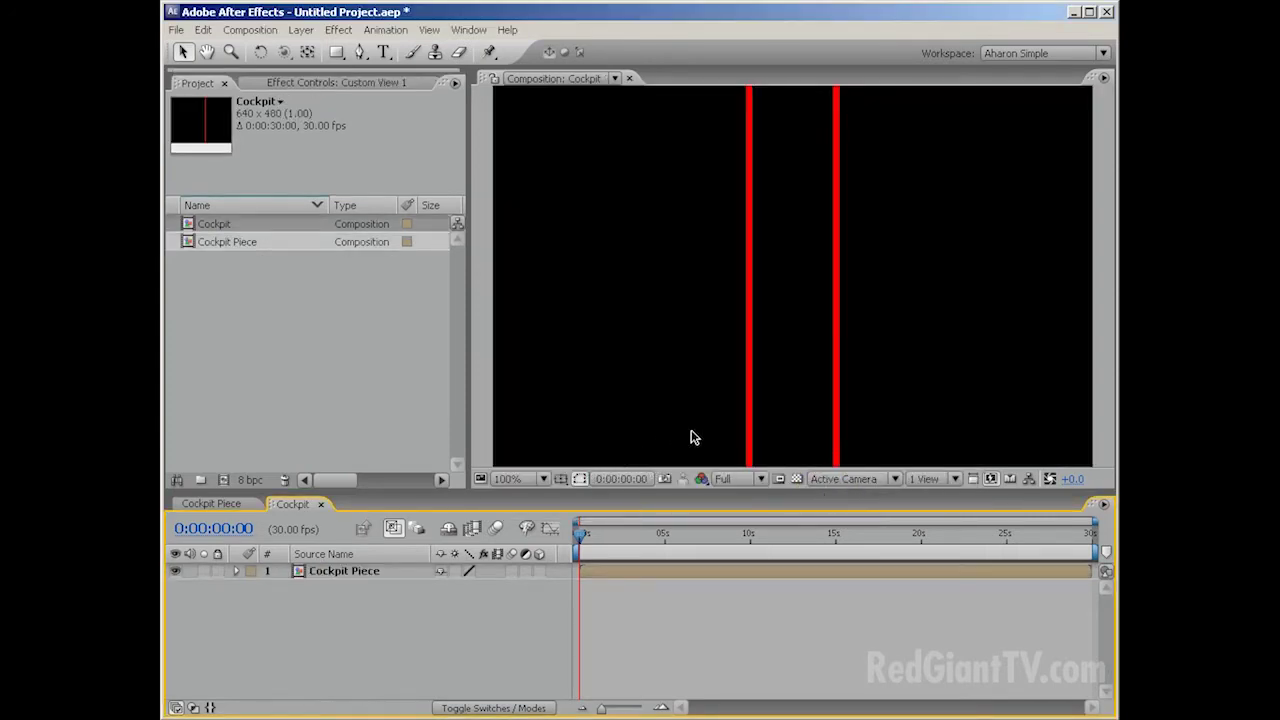
Step: Make the Cockpit Piece layer 3D and open Cylinder Creator for it
click(537, 571)
click(468, 30)
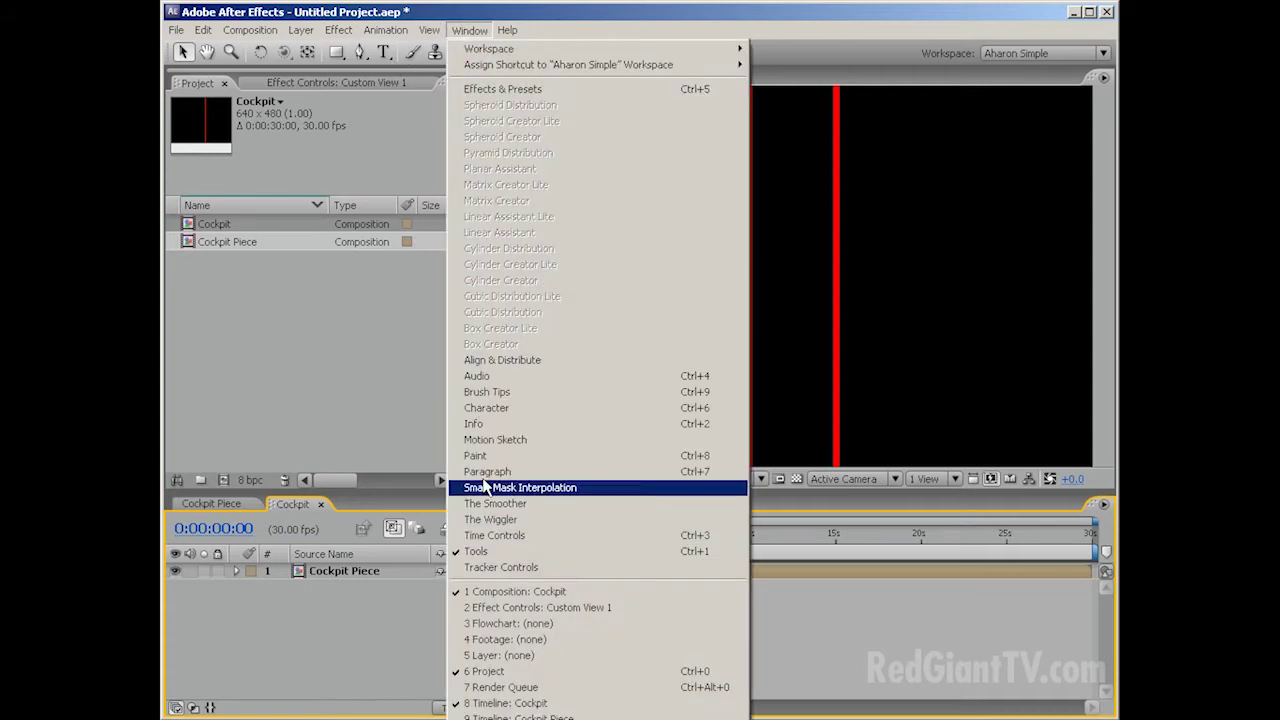
click(372, 571)
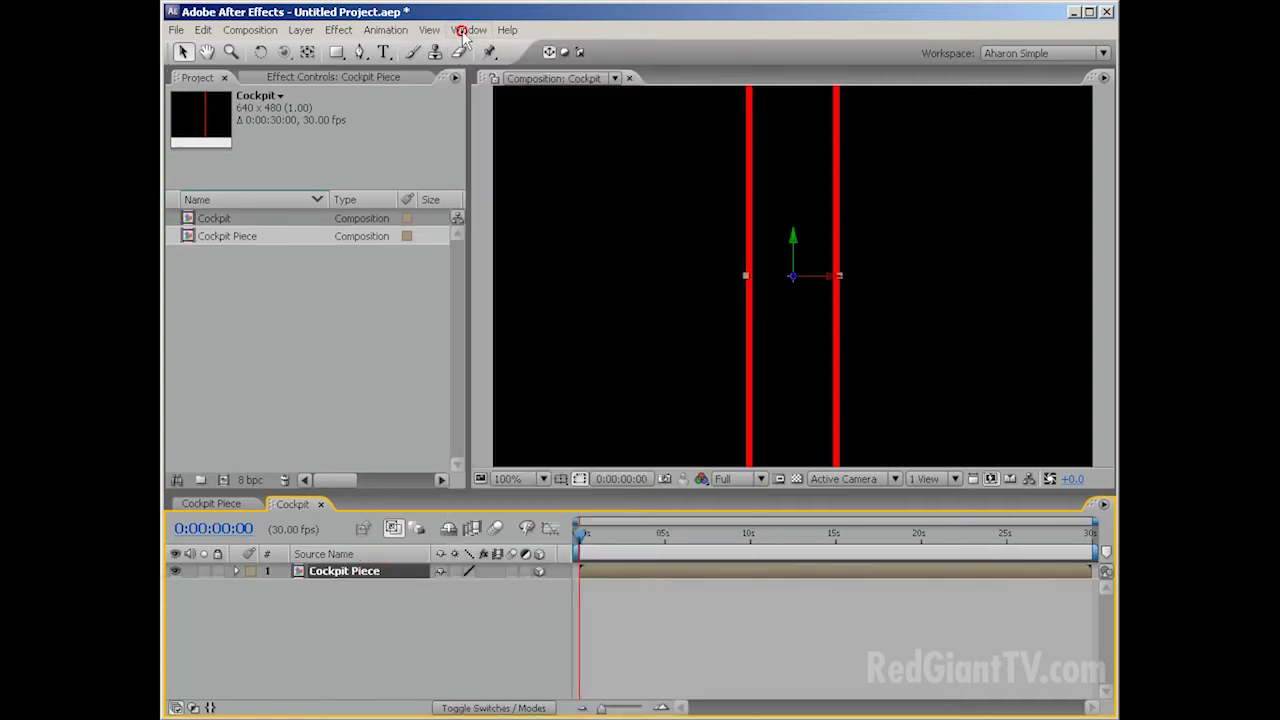
click(468, 30)
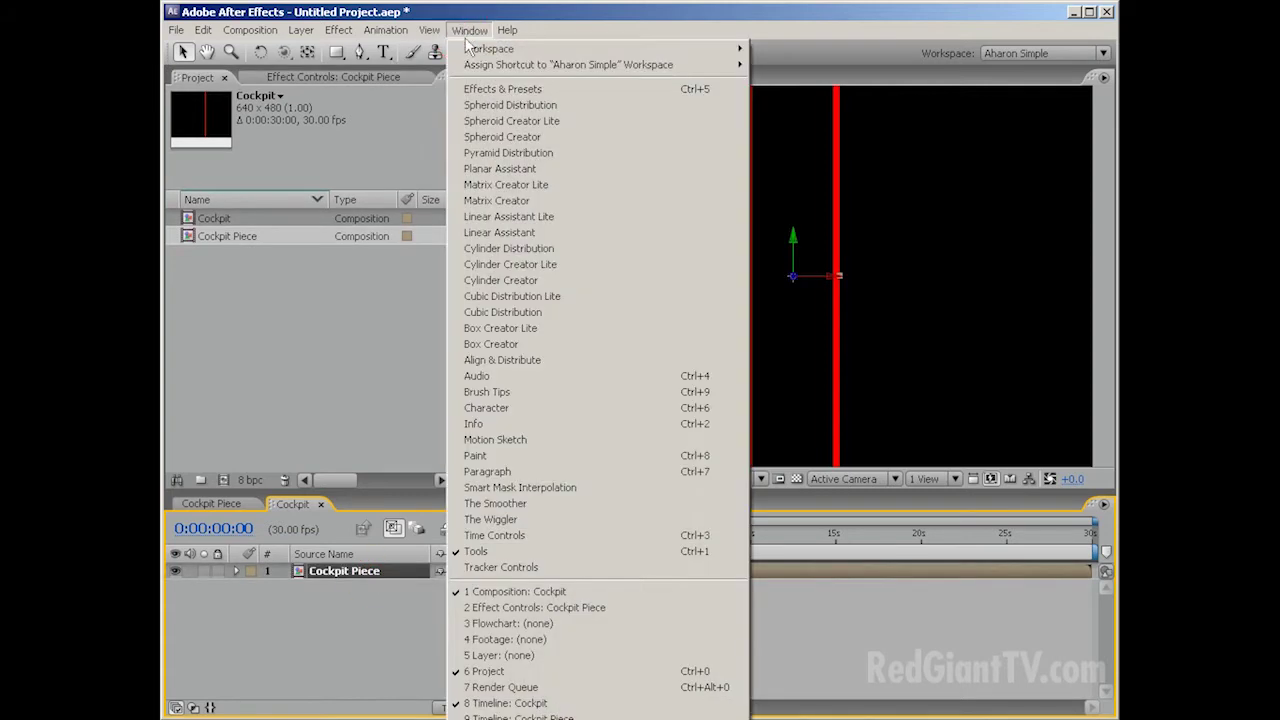
click(529, 280)
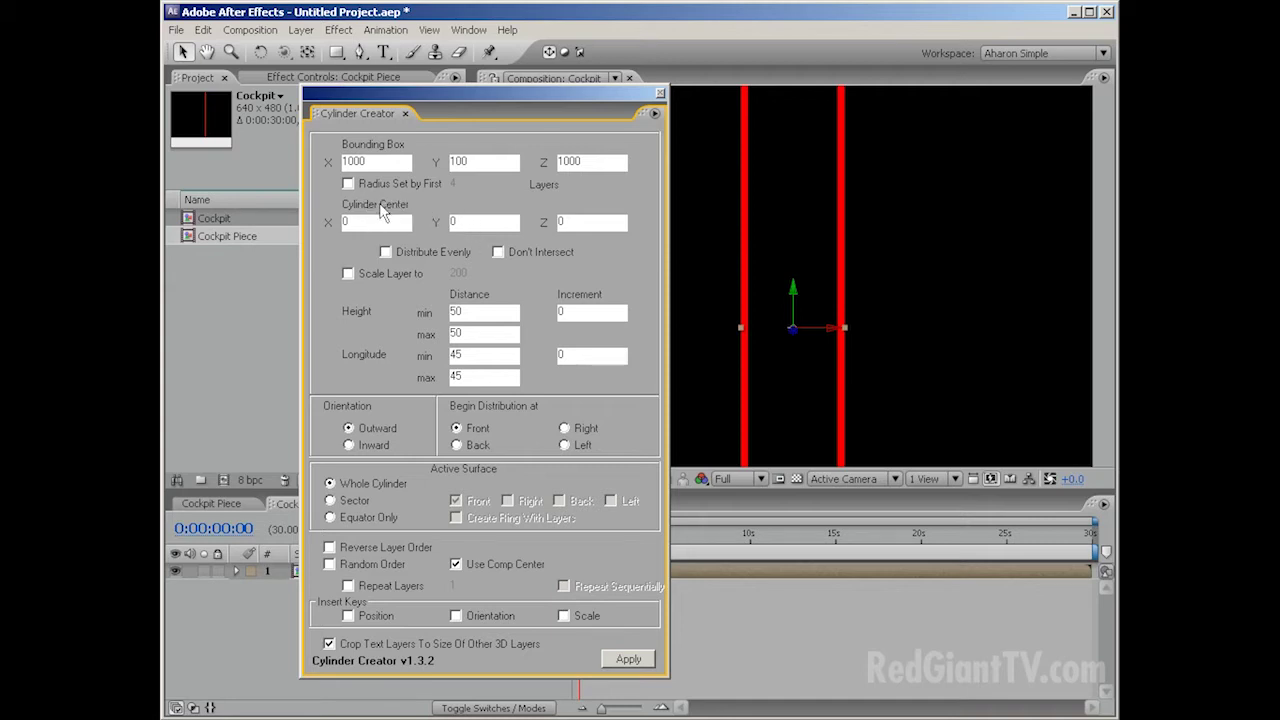
Step: Generate a cylinder from the Cockpit Piece layer, with the radius set by the first 6 layers and the layer repeated 5 times
click(349, 184)
click(452, 184)
text(6)
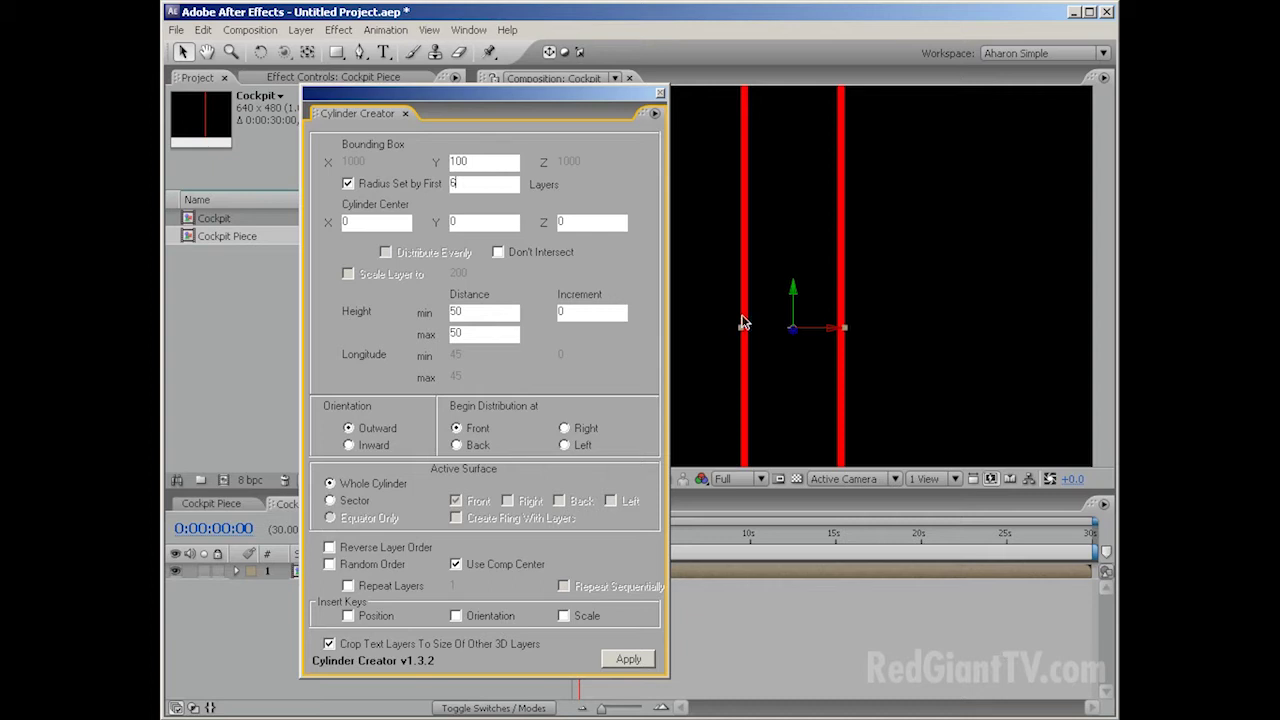
double_click(466, 187)
click(348, 586)
click(468, 579)
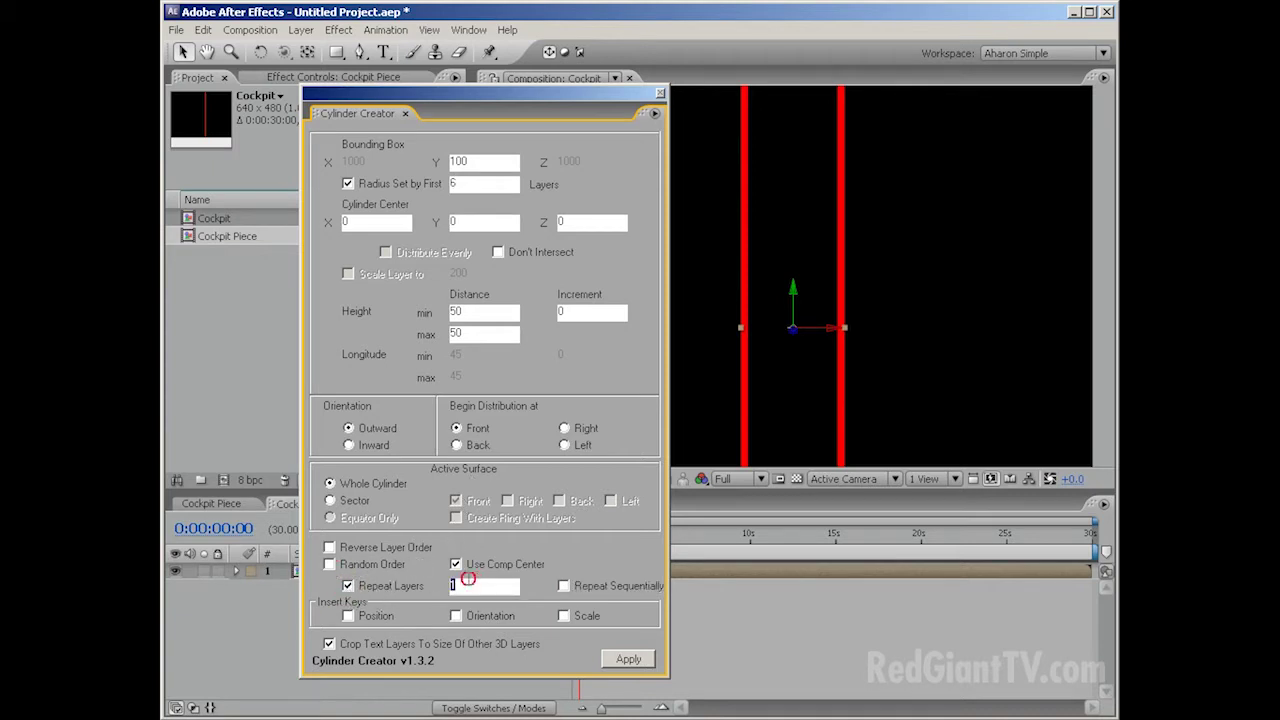
text(5)
click(628, 659)
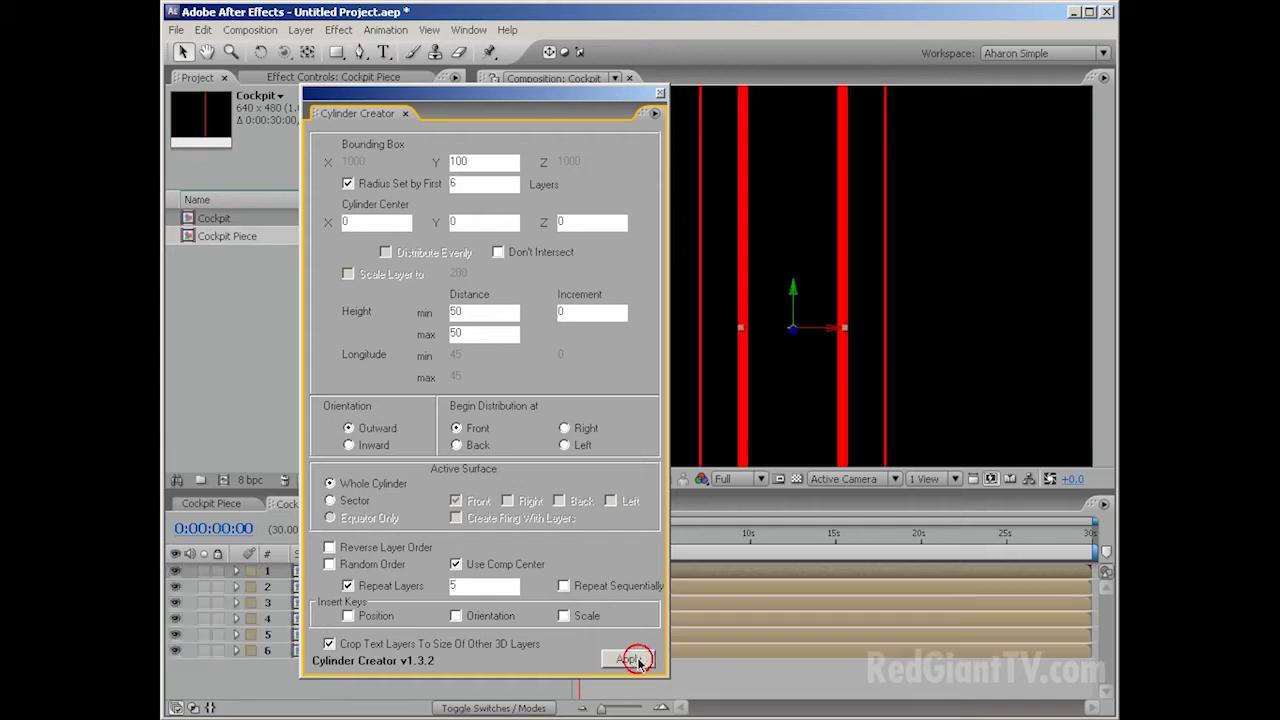
click(660, 94)
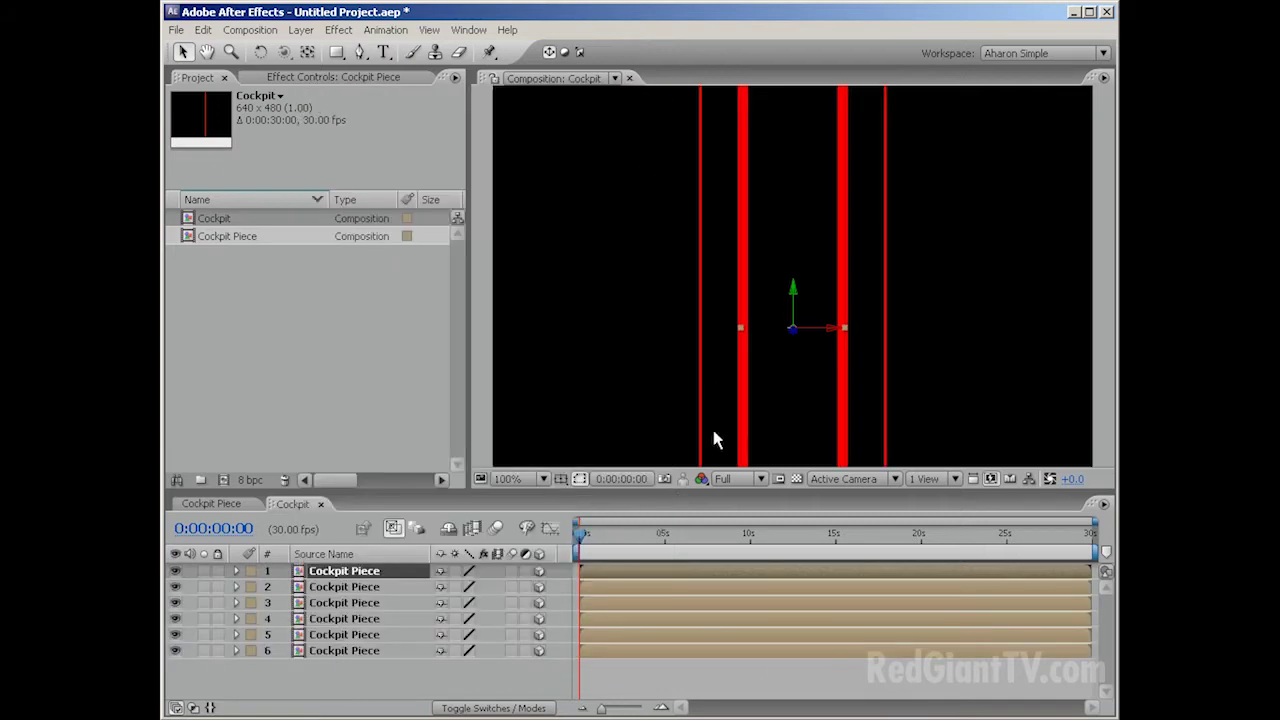
Step: Inspect the cylinder from several angles in Custom View 1, and return to the Active Camera view
click(893, 479)
click(840, 625)
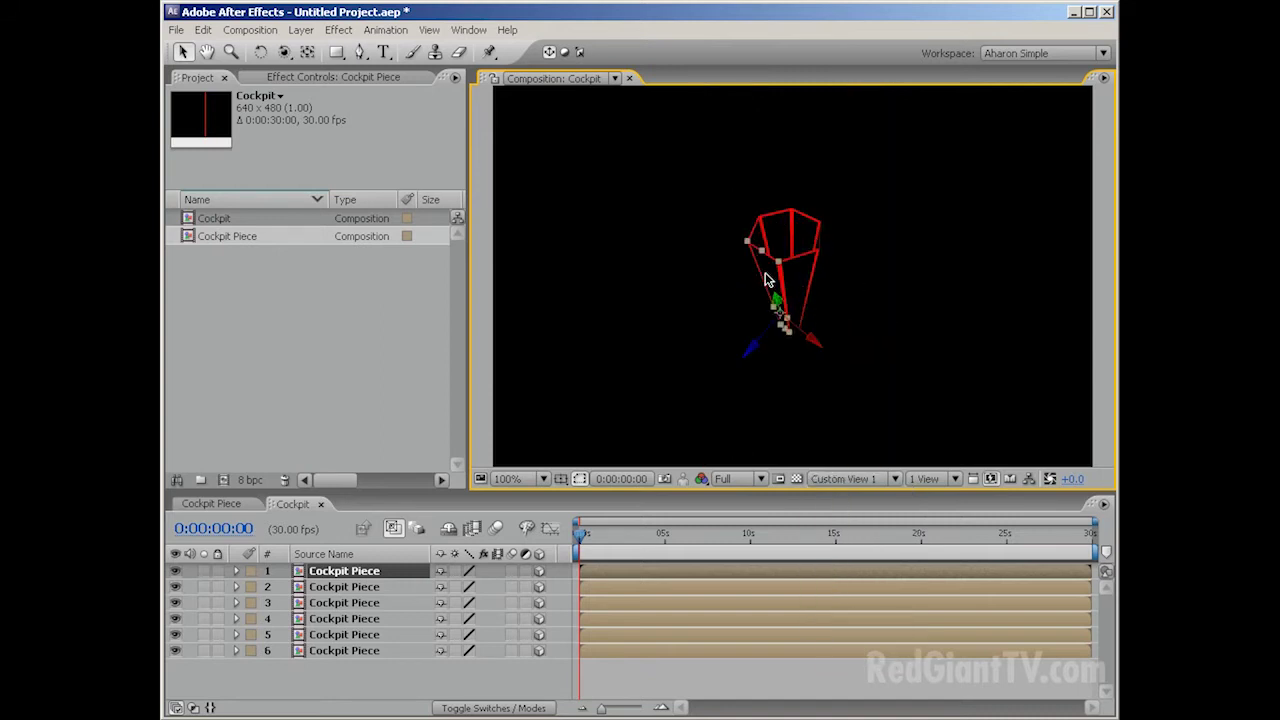
key(c)
drag(811, 346, 785, 331)
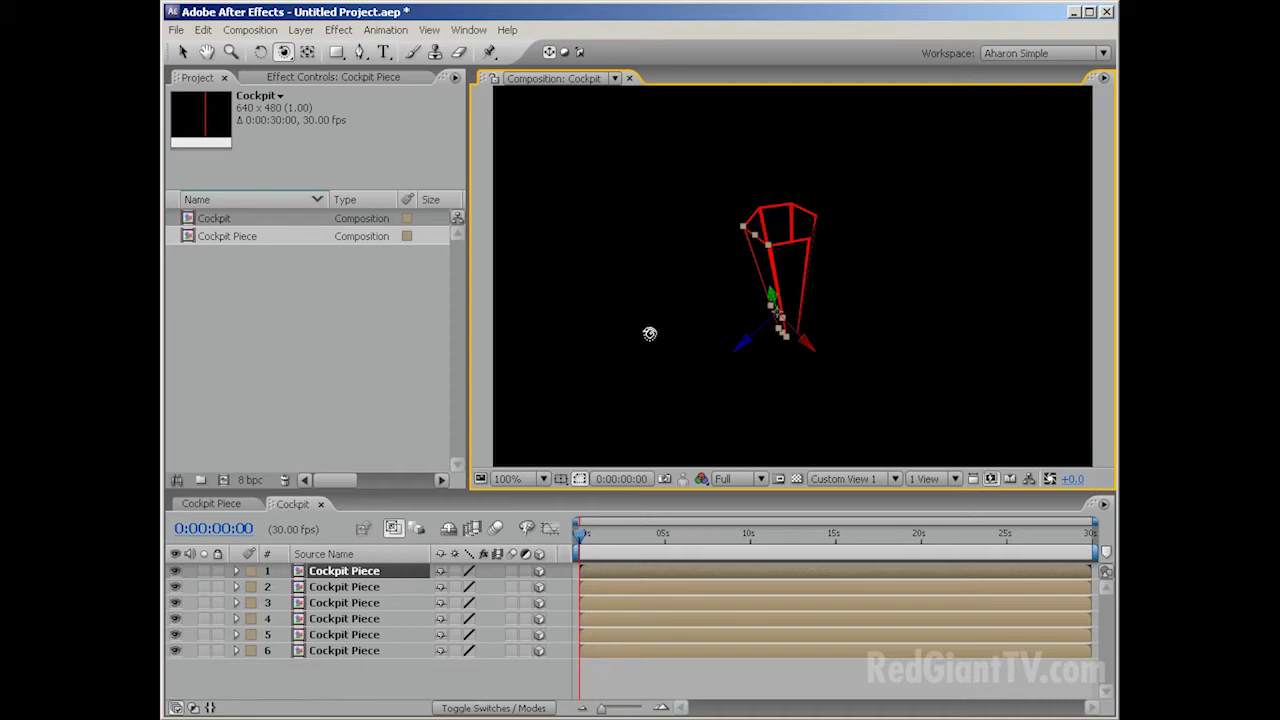
drag(672, 340, 705, 331)
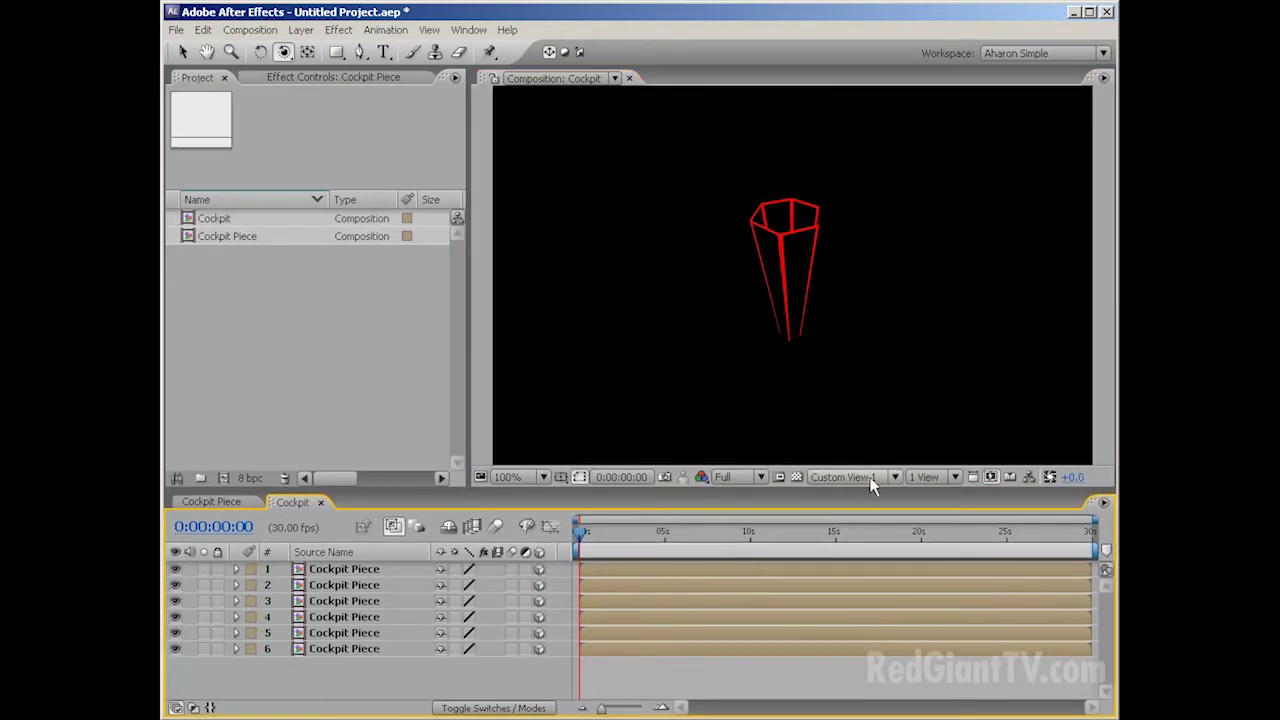
click(870, 479)
click(864, 495)
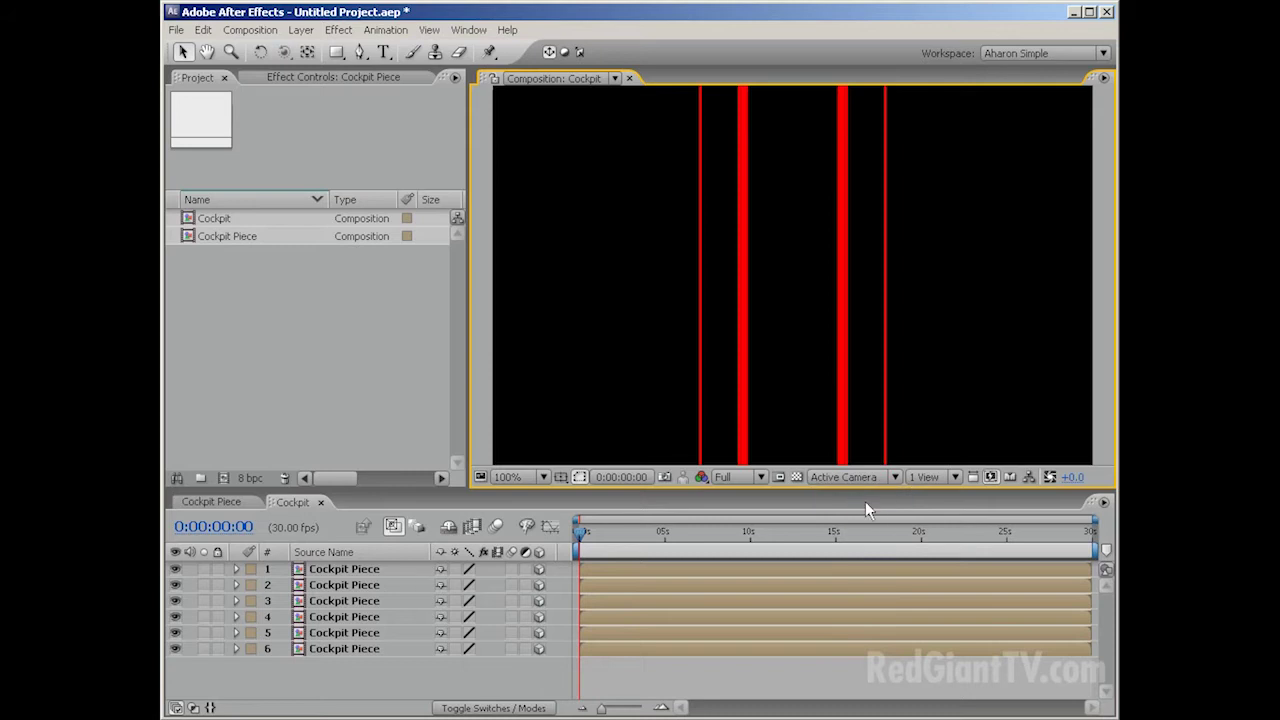
Step: Apply Hue/Saturation with a Master Hue of 235° to the front cylinder panel and show the cylinder in Custom View 1
click(785, 292)
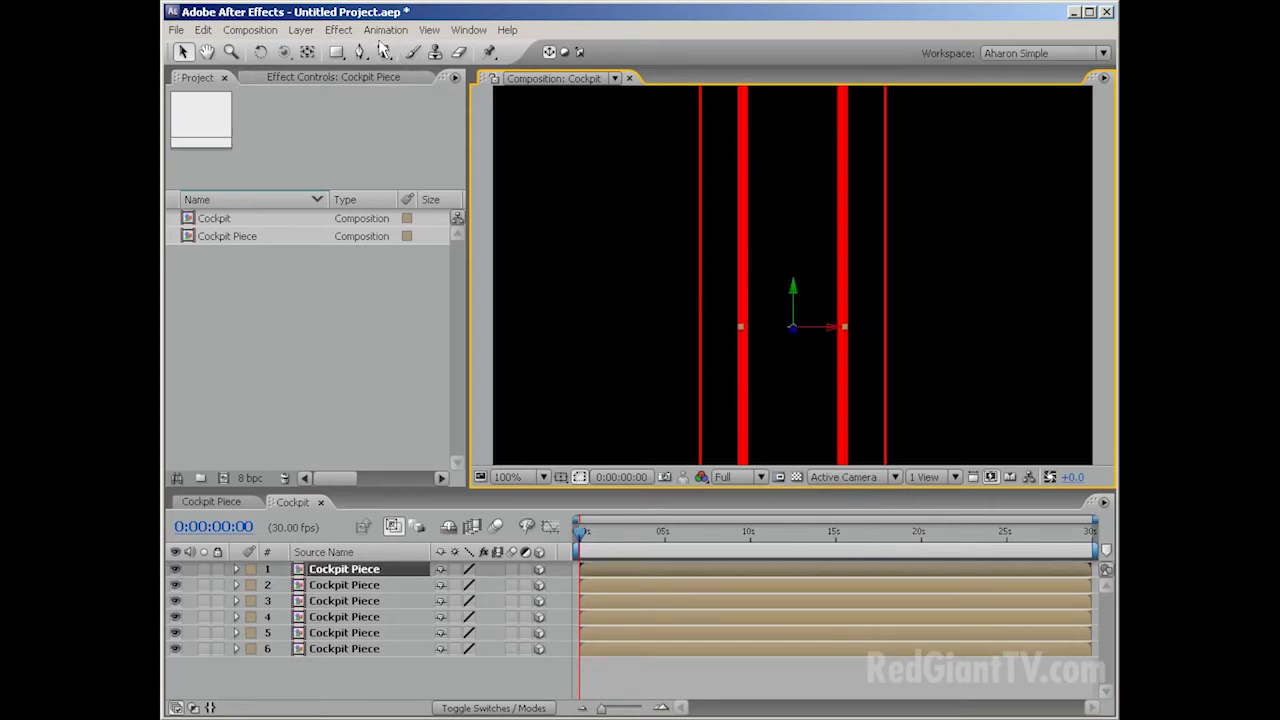
click(339, 29)
mouse_move(430, 177)
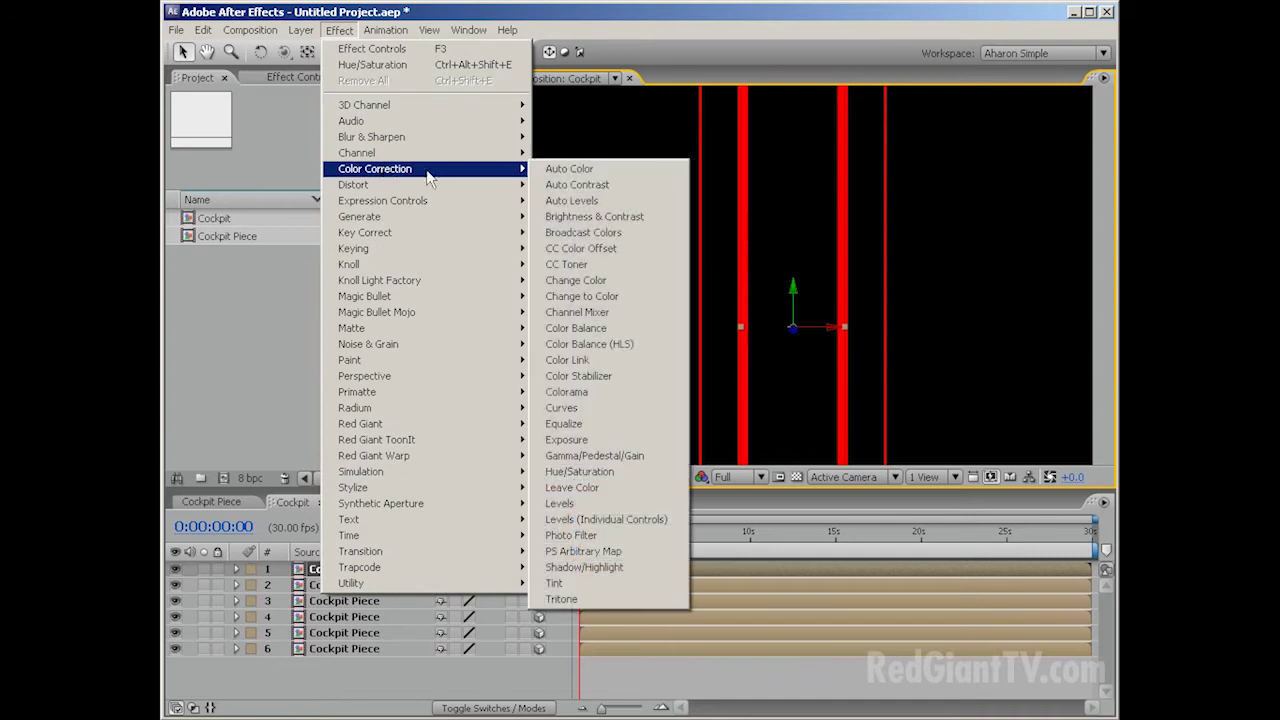
click(601, 474)
drag(324, 236, 297, 255)
click(336, 219)
text(235)
key(Return)
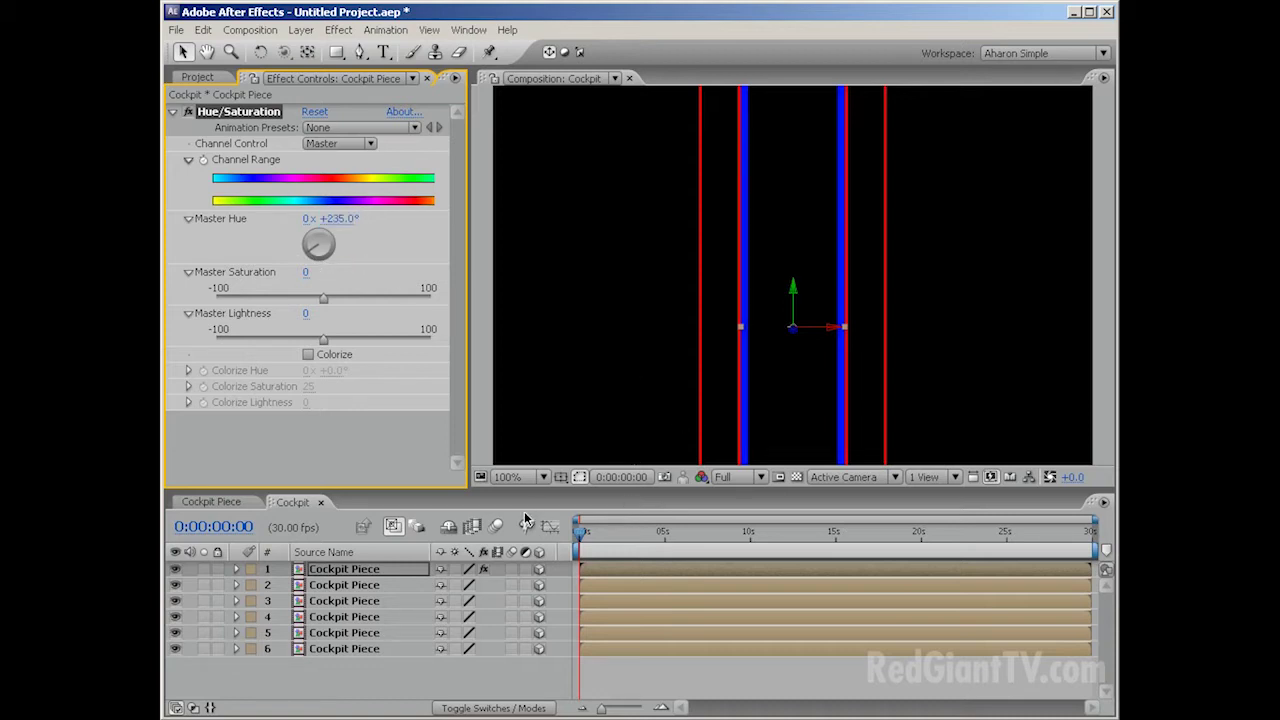
click(879, 477)
click(860, 623)
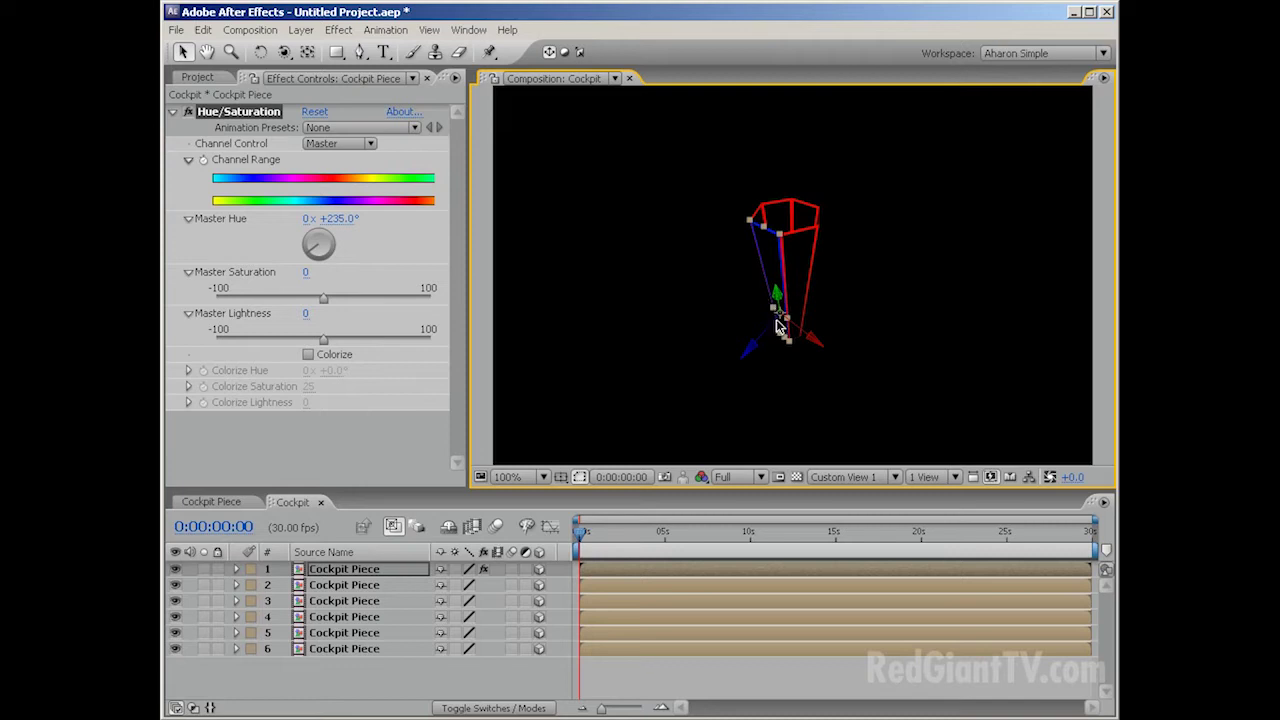
Step: Nest the Cockpit composition in a new composition
click(198, 78)
drag(215, 222, 233, 481)
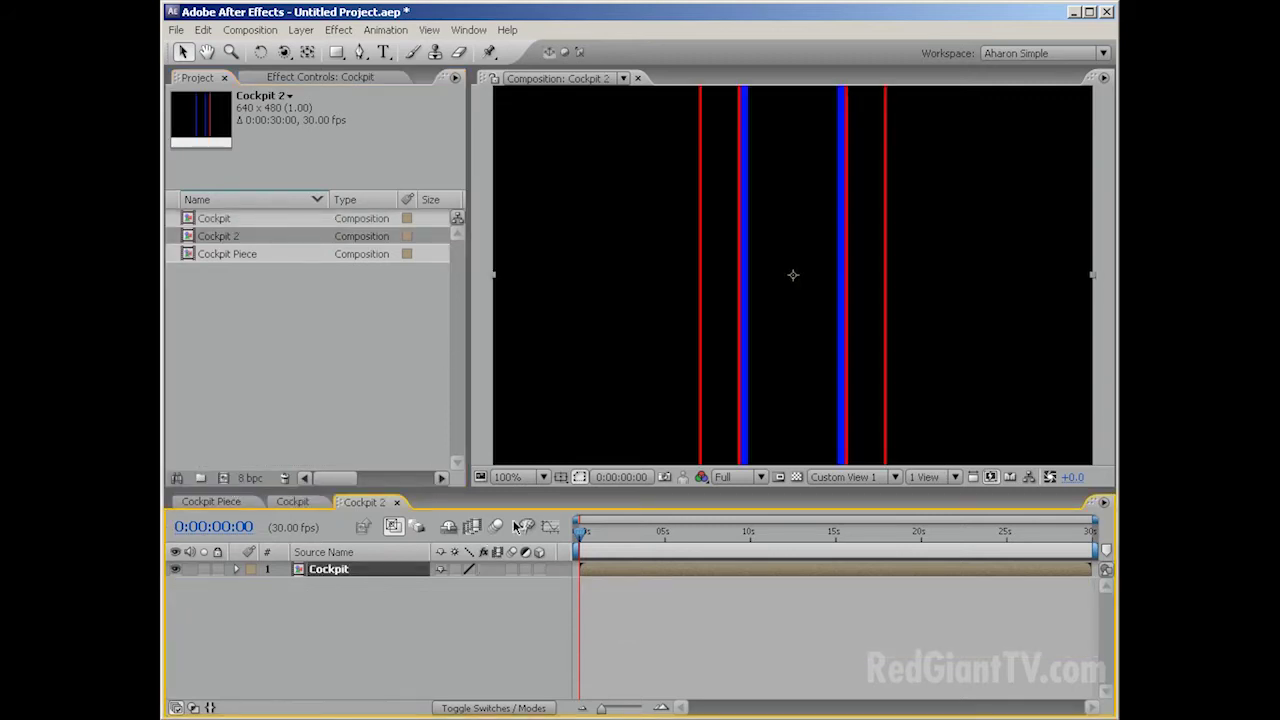
Step: Rename the Cockpit 2 composition as Full Ship and set its size to 740 × 580
click(250, 30)
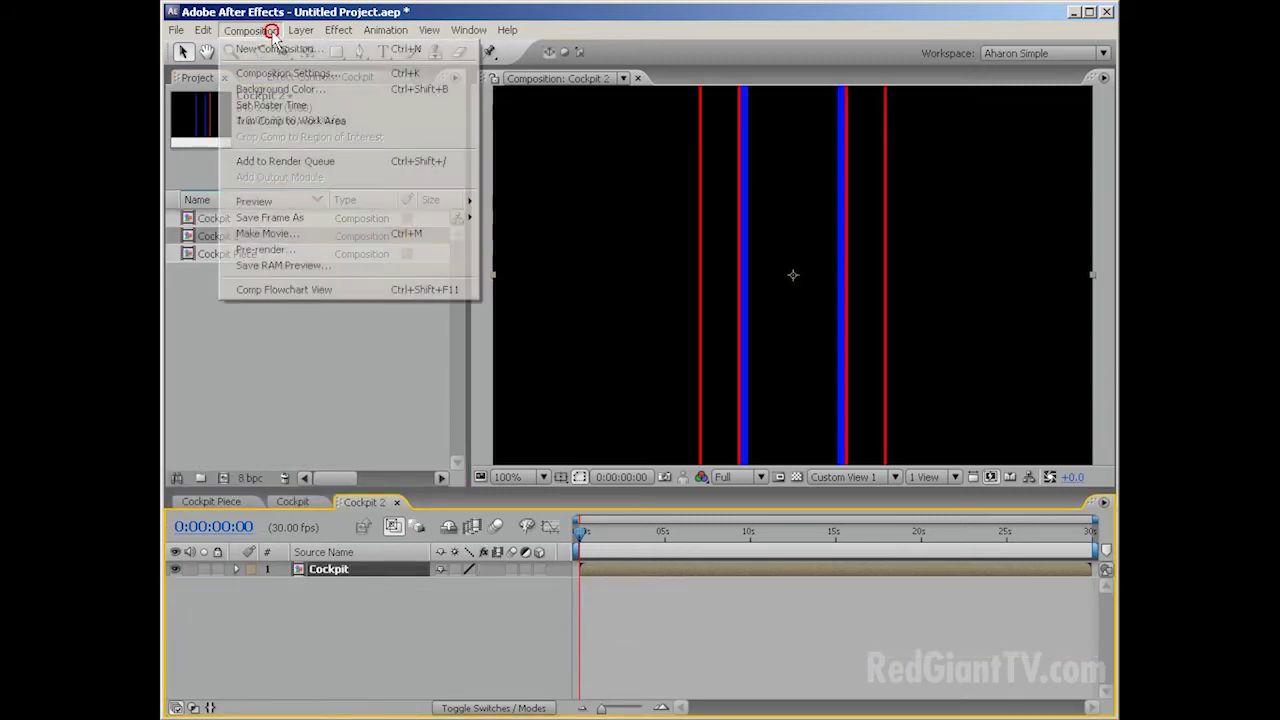
click(271, 78)
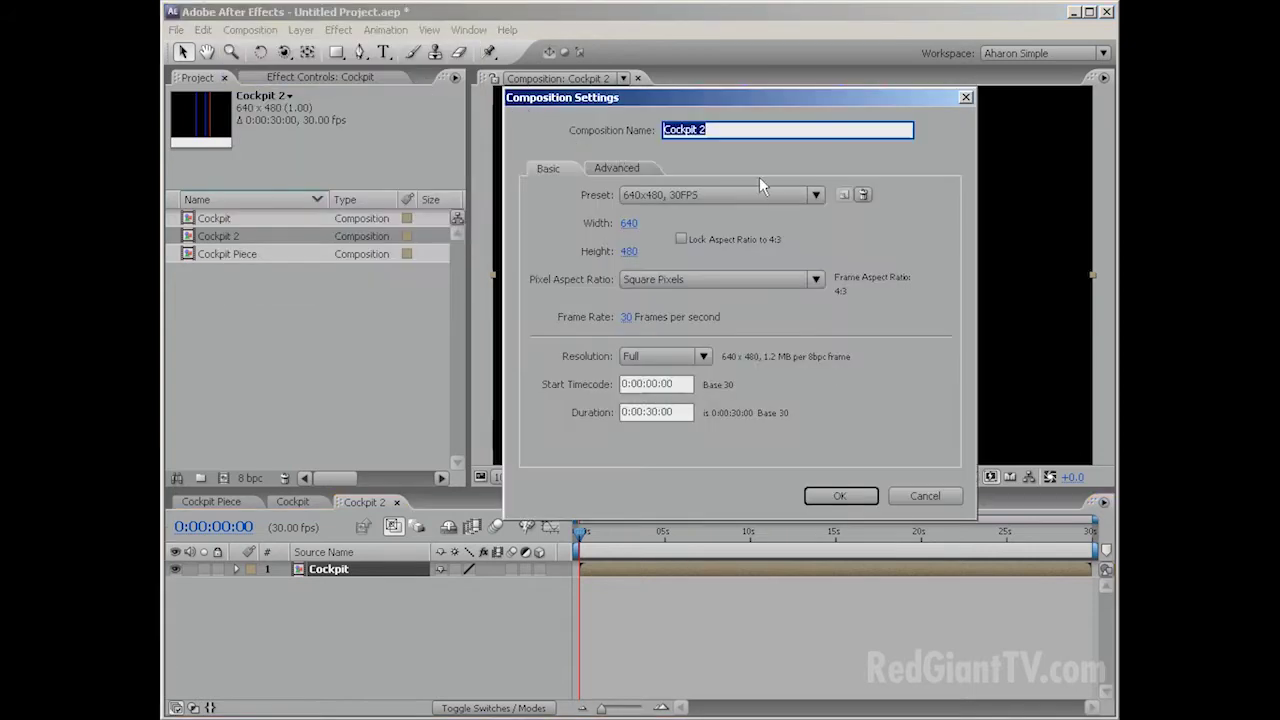
text(Full Ship)
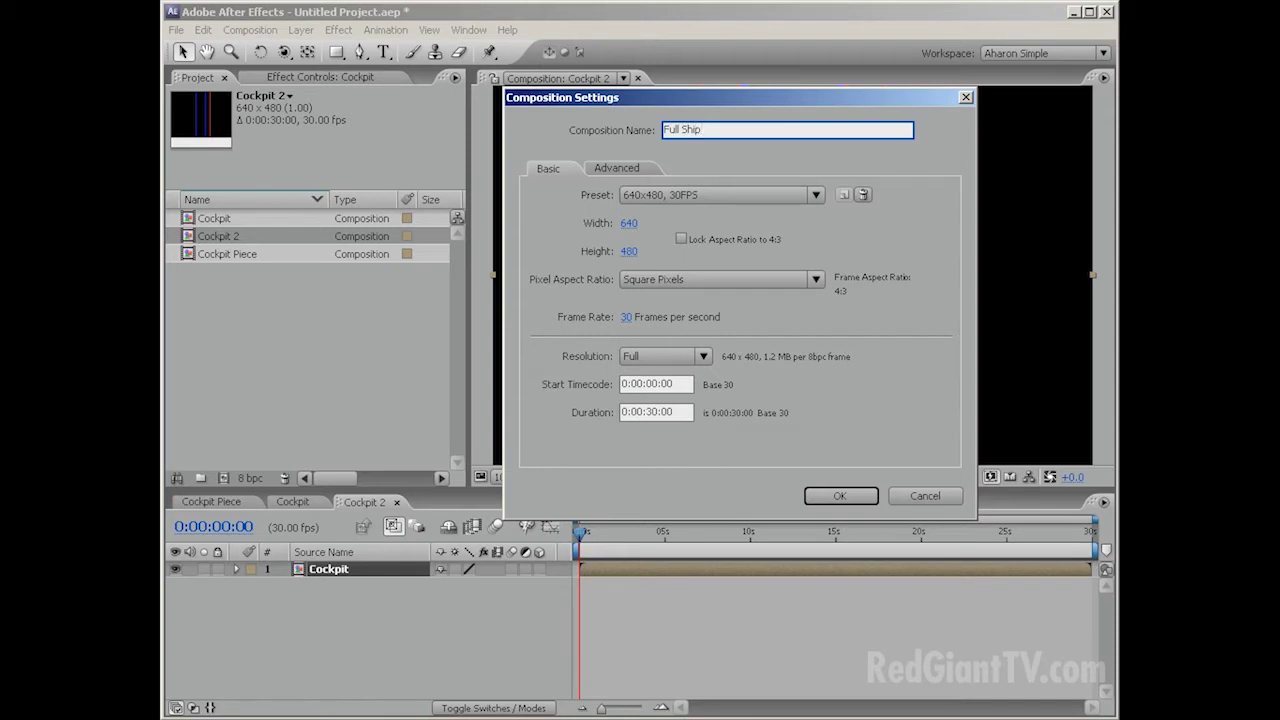
click(627, 223)
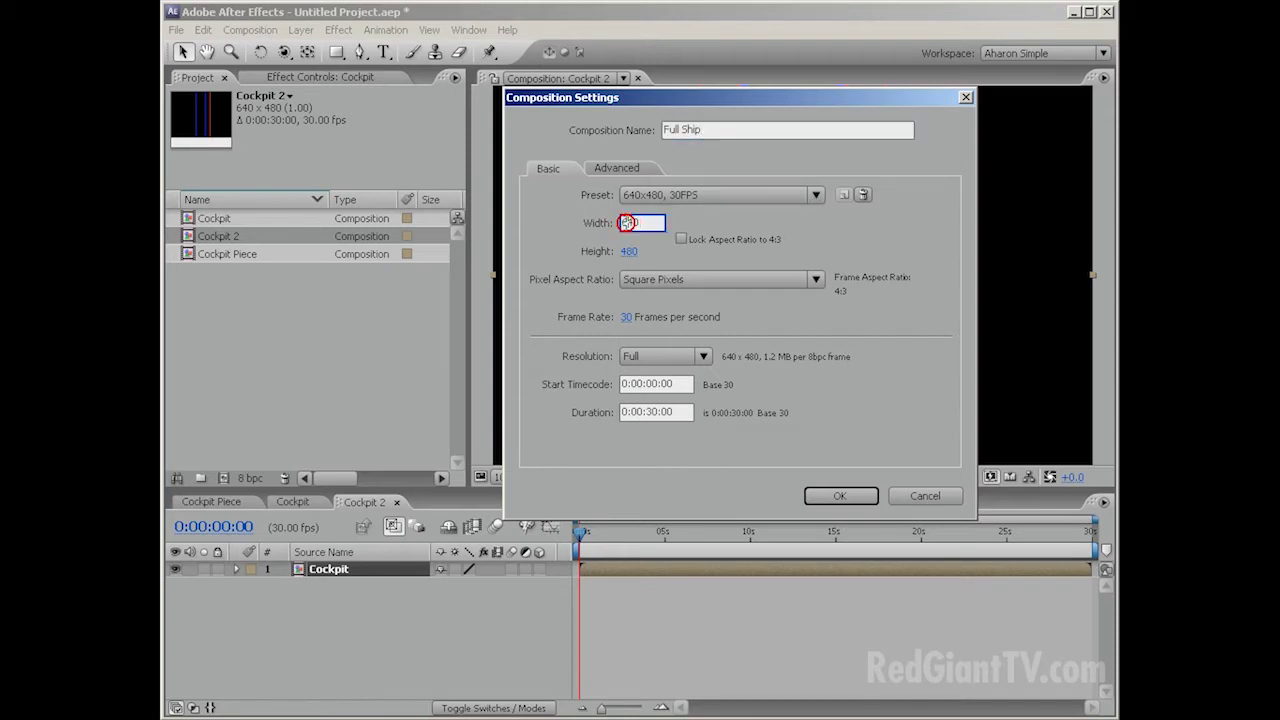
text(740)
click(630, 251)
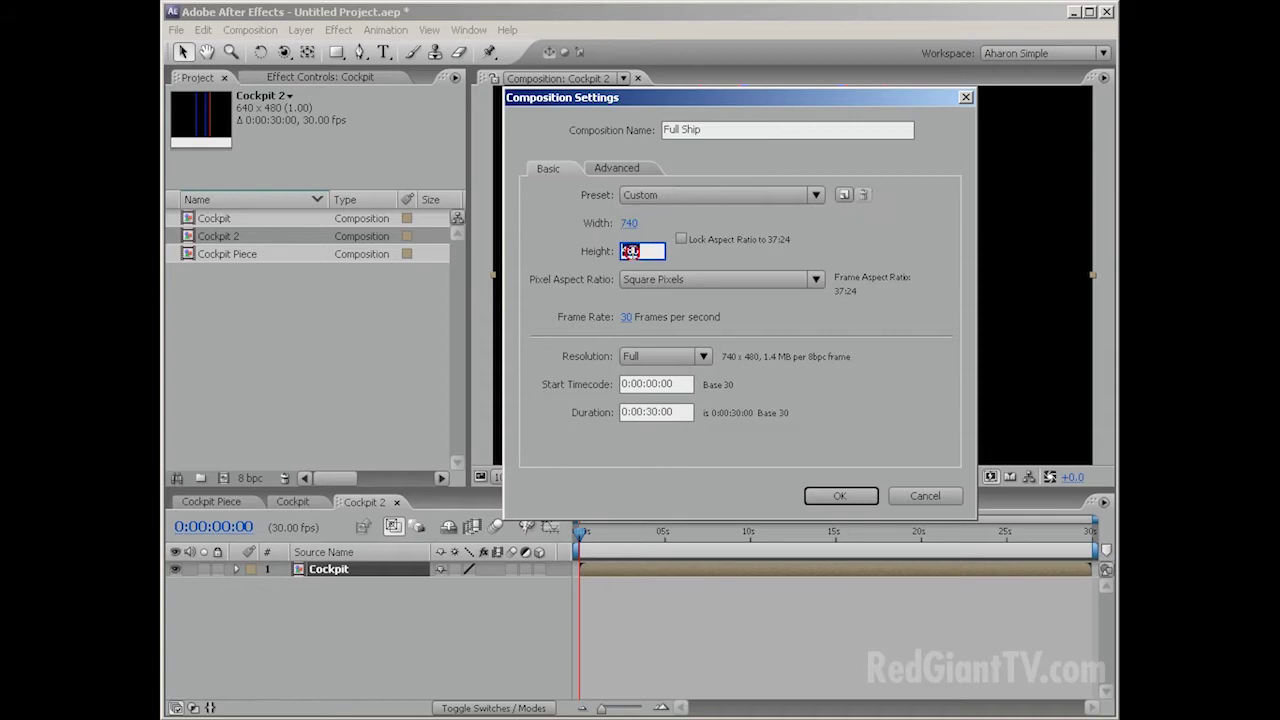
click(623, 250)
click(854, 495)
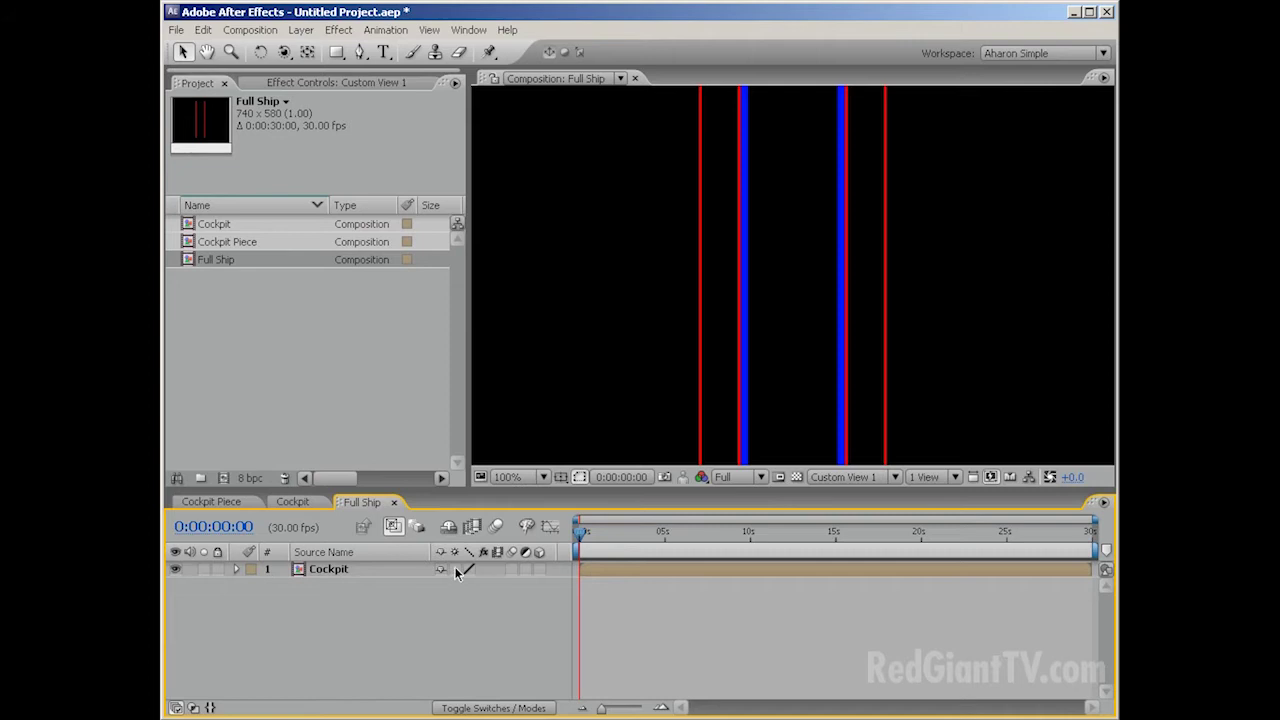
Step: Make the nested Cockpit layer three-dimensional and show it through the Active Camera
click(539, 569)
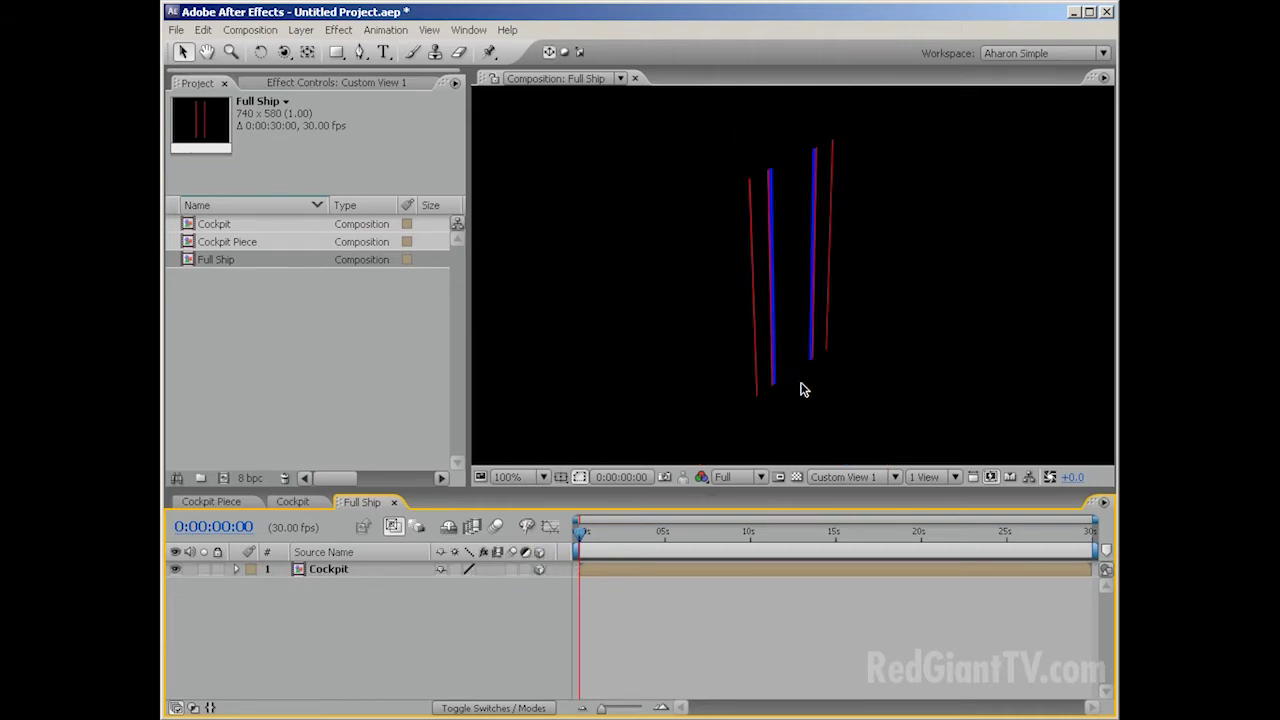
click(859, 477)
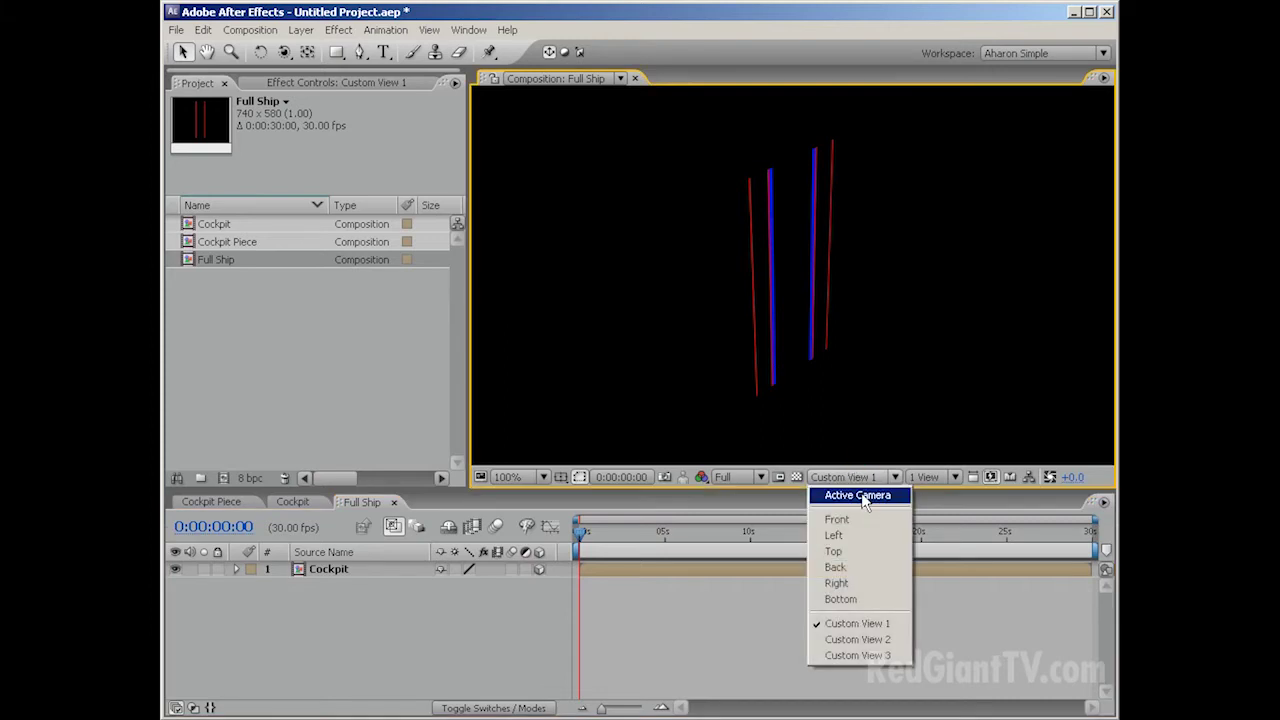
click(856, 489)
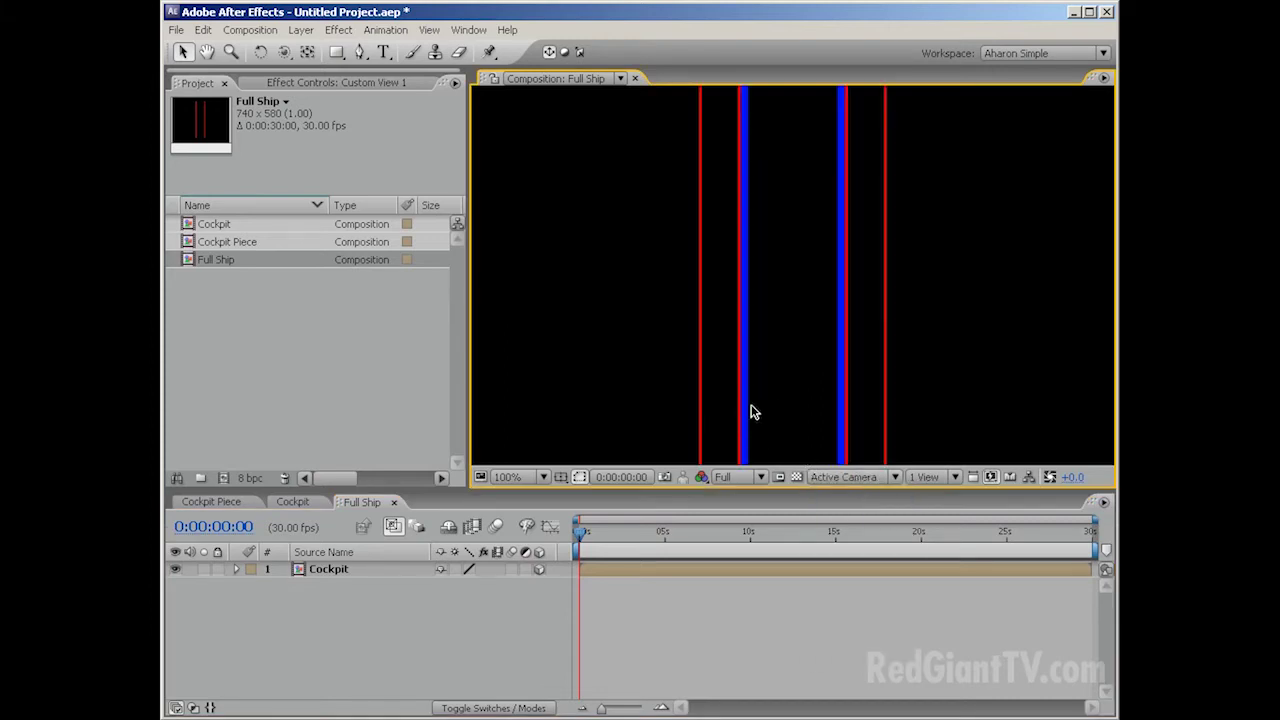
Step: Try to rotate the Cockpit layer about its X axis
click(341, 573)
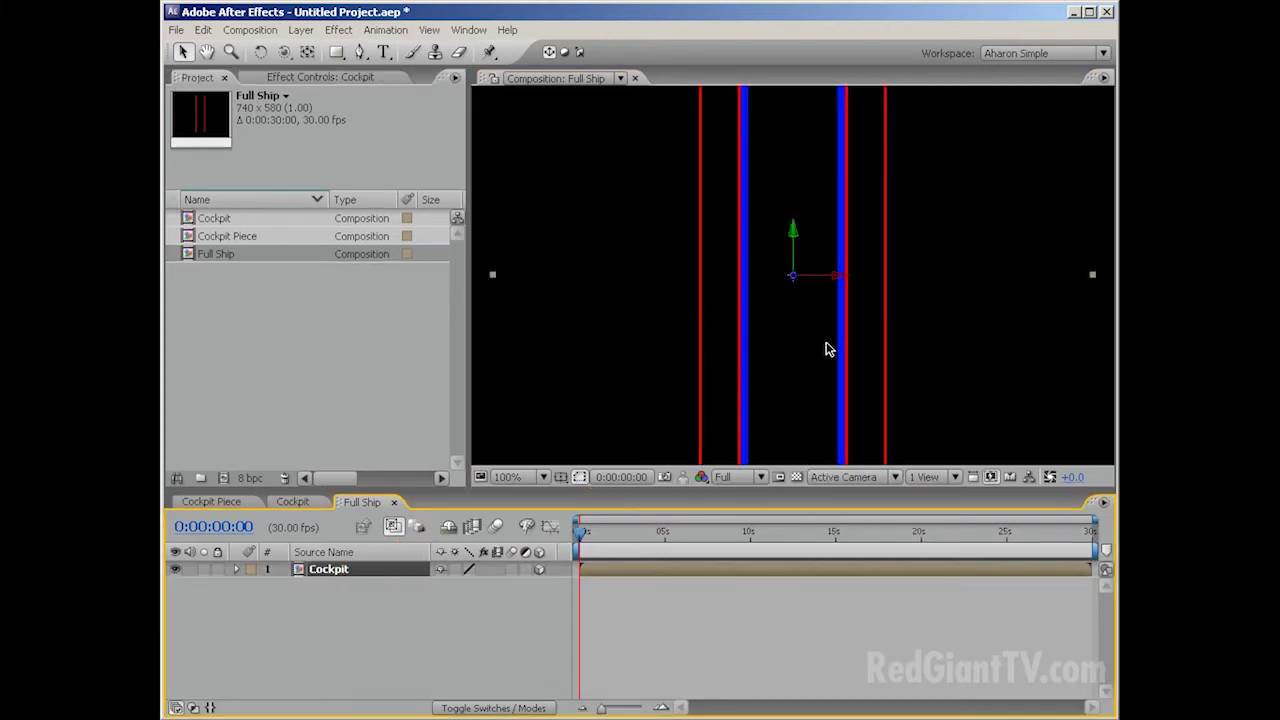
key(w)
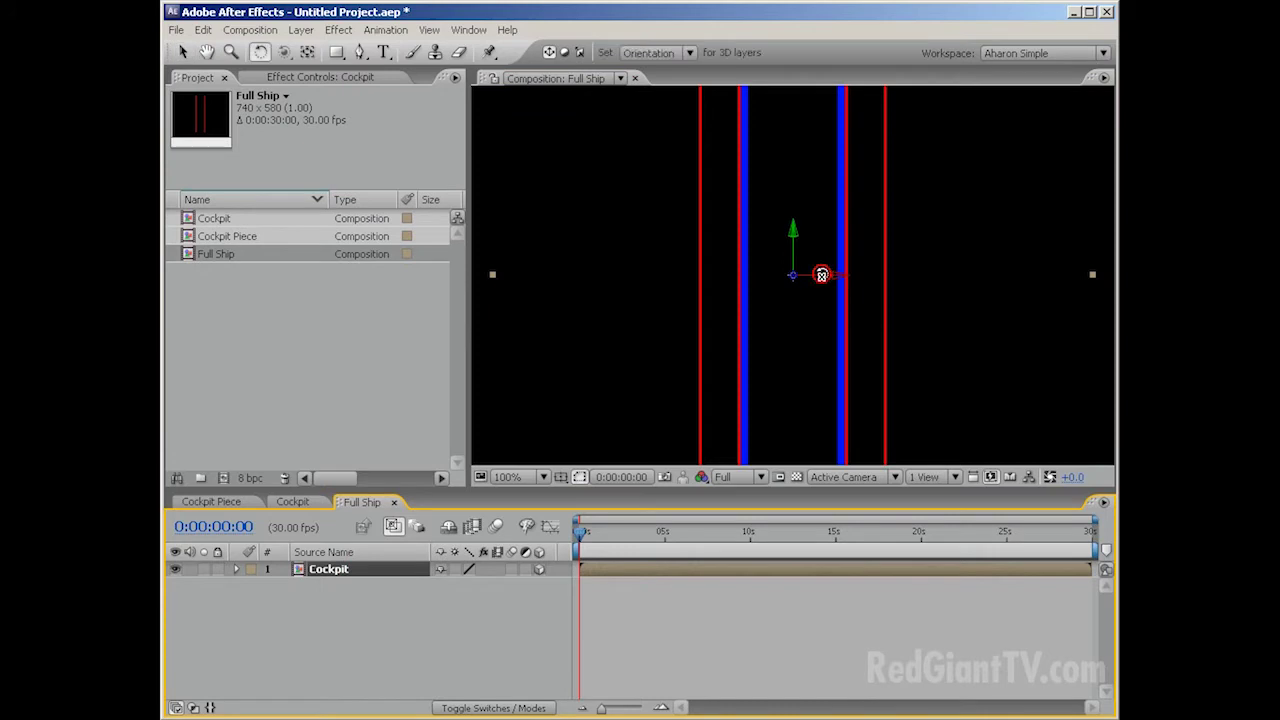
drag(822, 275, 799, 223)
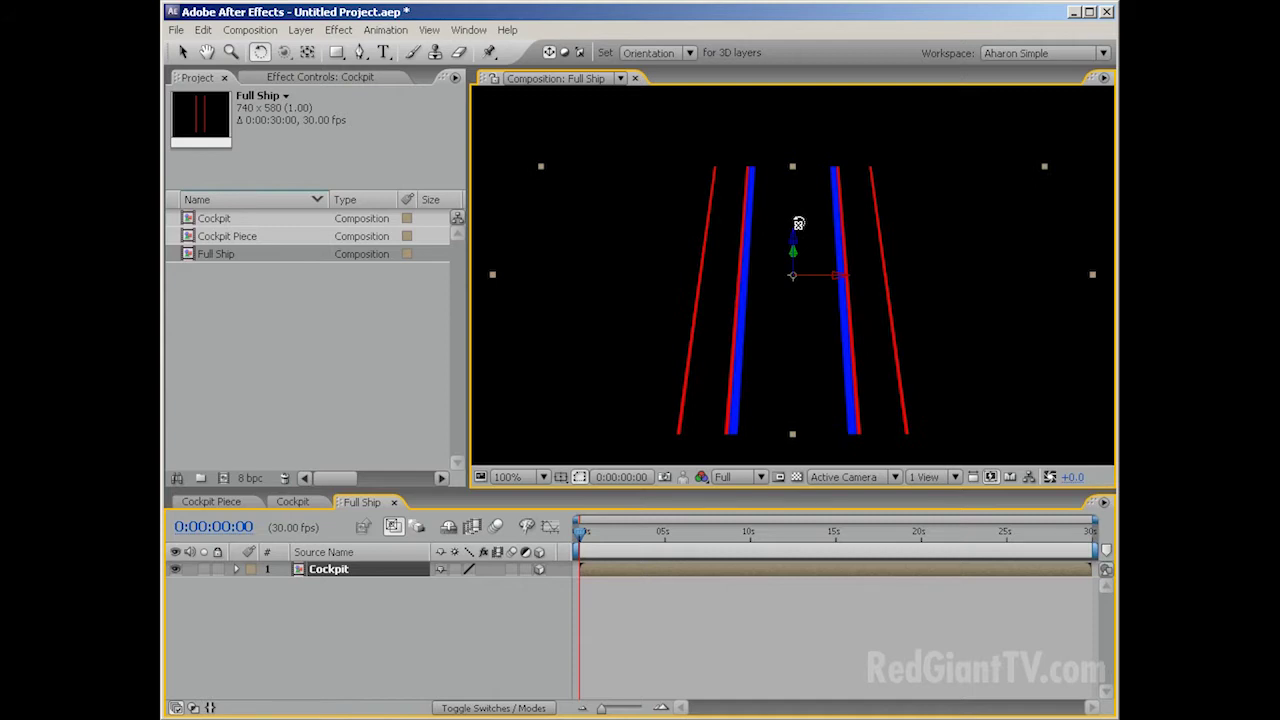
drag(798, 223, 597, 429)
Step: Collapse transformations on the Cockpit layer and rotate it about its X axis until the camera looks straight down the hexagonal cylinder
click(455, 569)
mouse_move(819, 276)
mouse_down()
mouse_move(813, 191)
mouse_move(806, 220)
mouse_move(821, 261)
mouse_up()
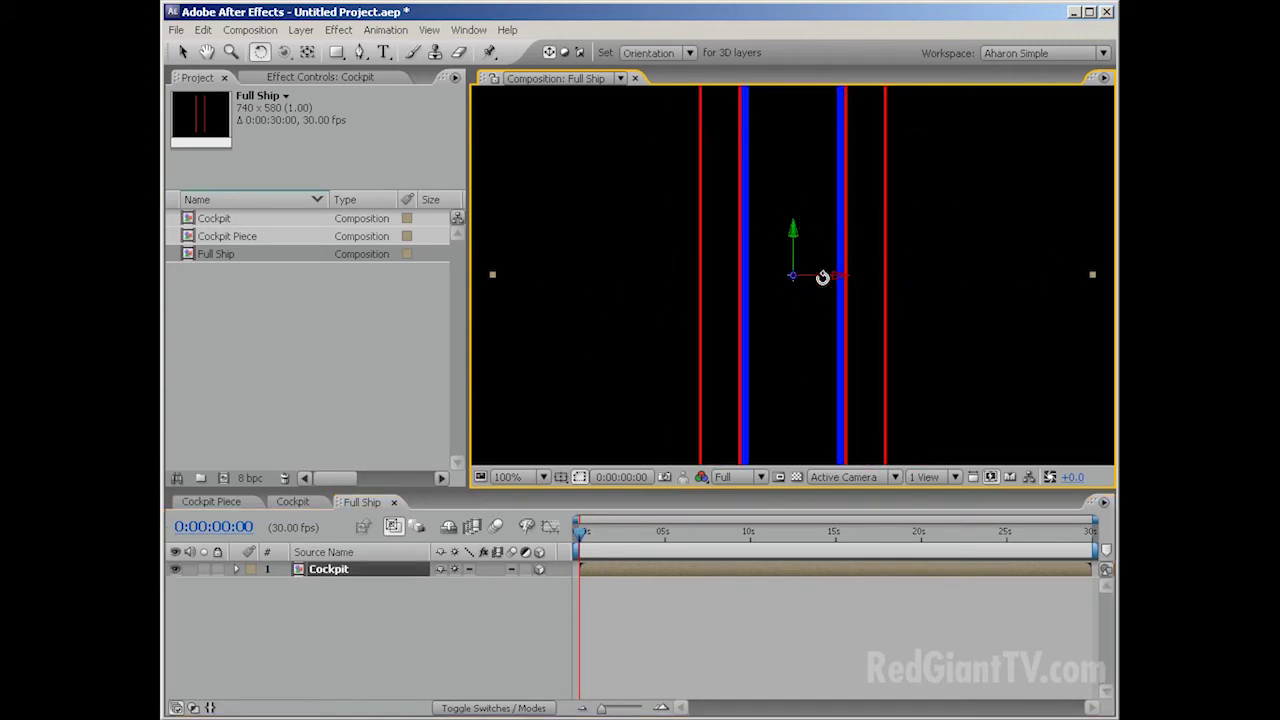
drag(819, 274, 820, 186)
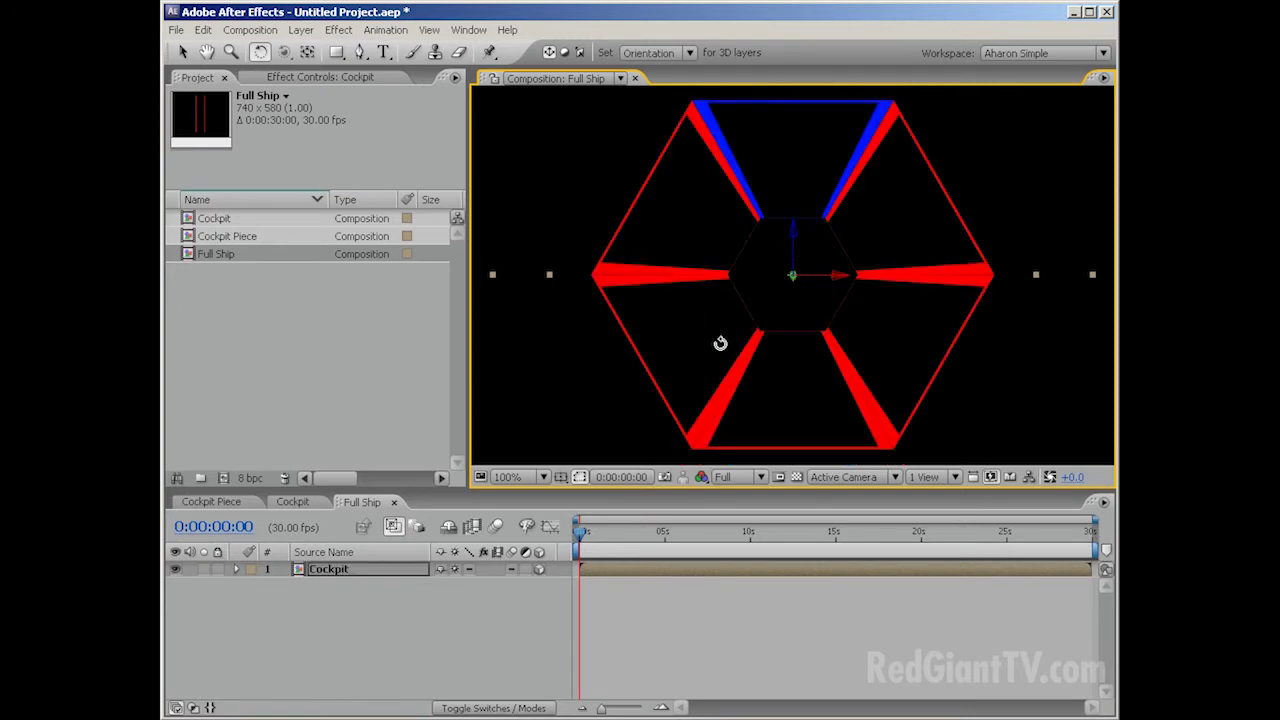
Step: Move the Cockpit layer down along its Z axis until only the blue-edged panel's tip shows at the frame's lower edge
key(comma)
key(v)
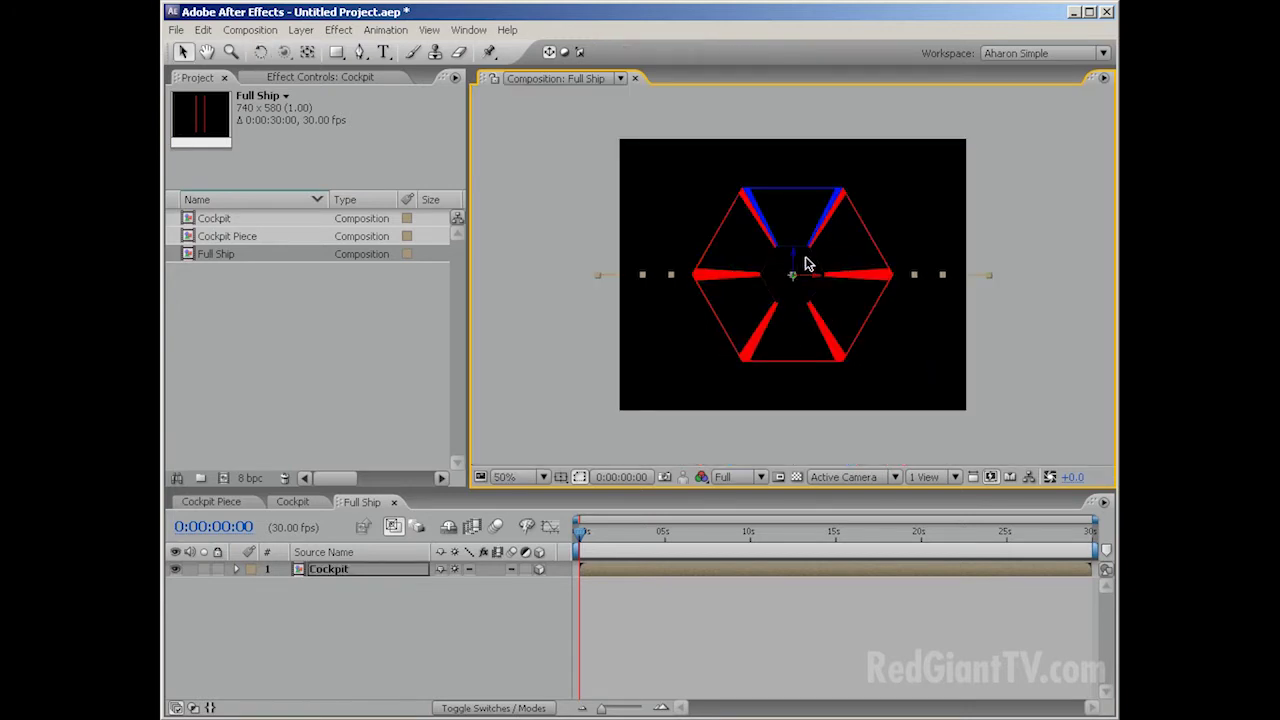
drag(800, 260, 794, 380)
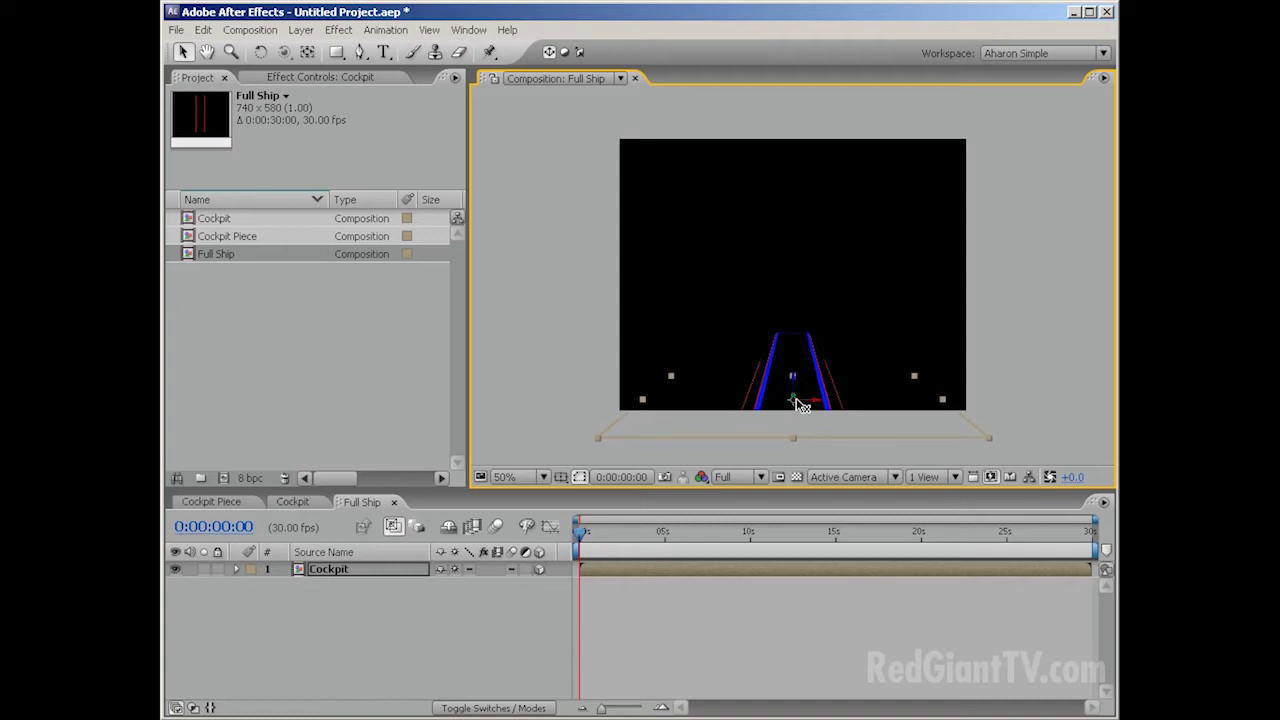
drag(797, 400, 786, 452)
key(period)
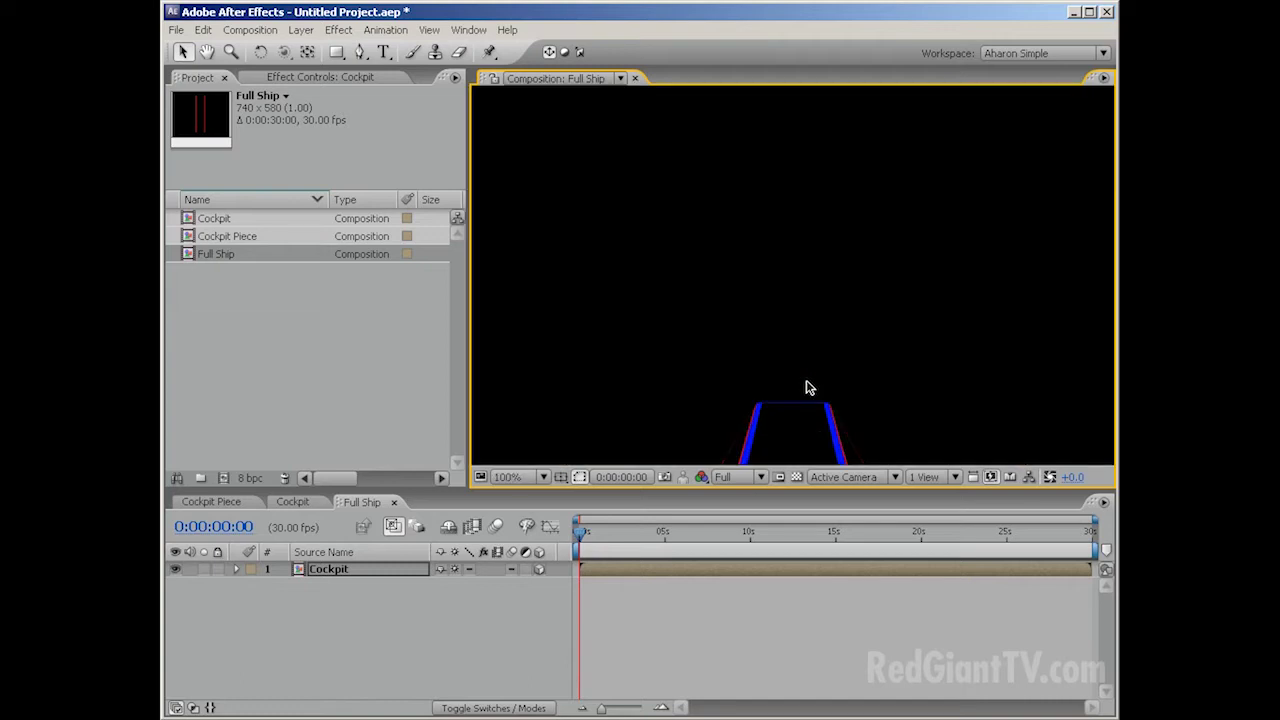
key(h)
drag(789, 409, 795, 315)
key(v)
key(comma)
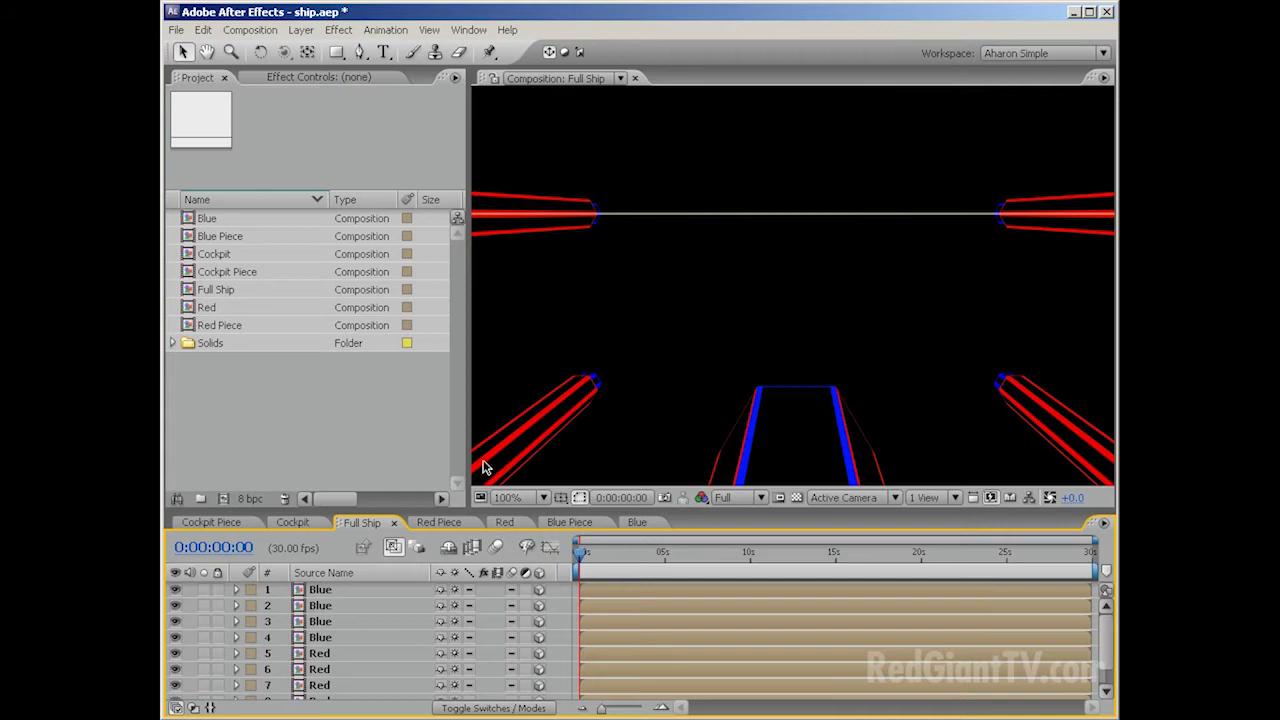
Step: Review the Red Piece, Red, Blue Piece and Blue compositions, and return to Full Ship
click(428, 522)
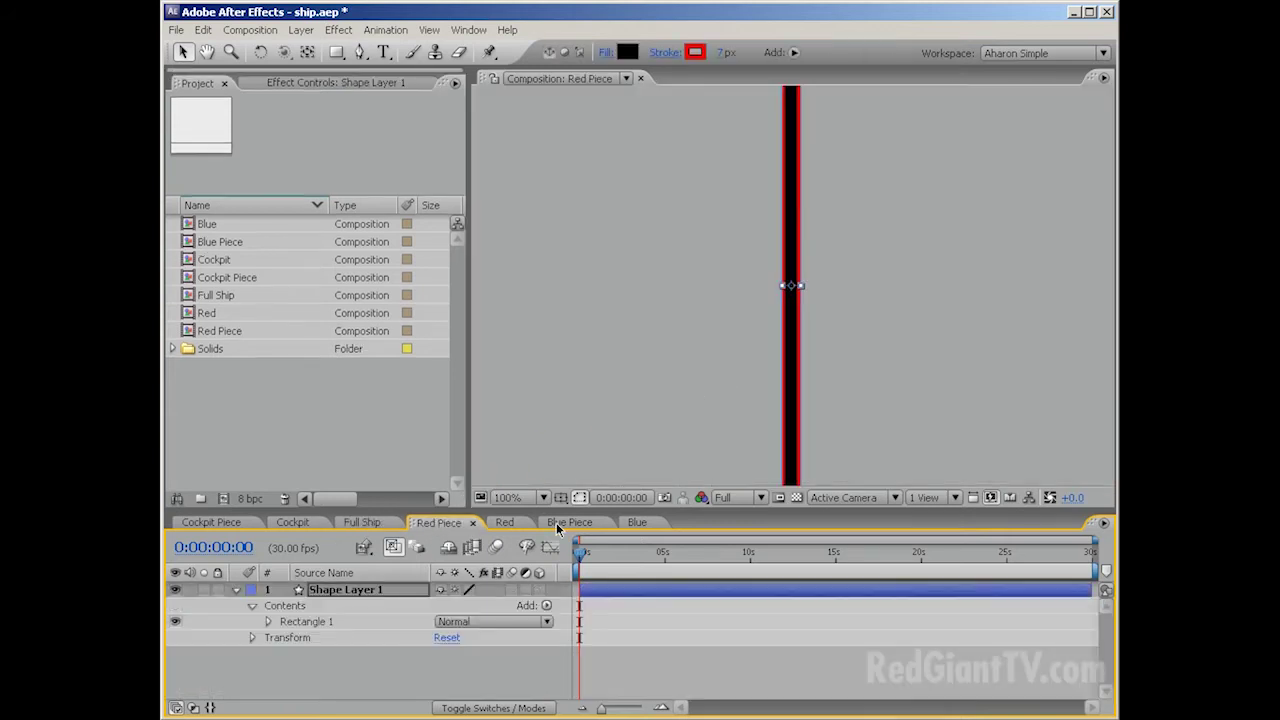
click(504, 522)
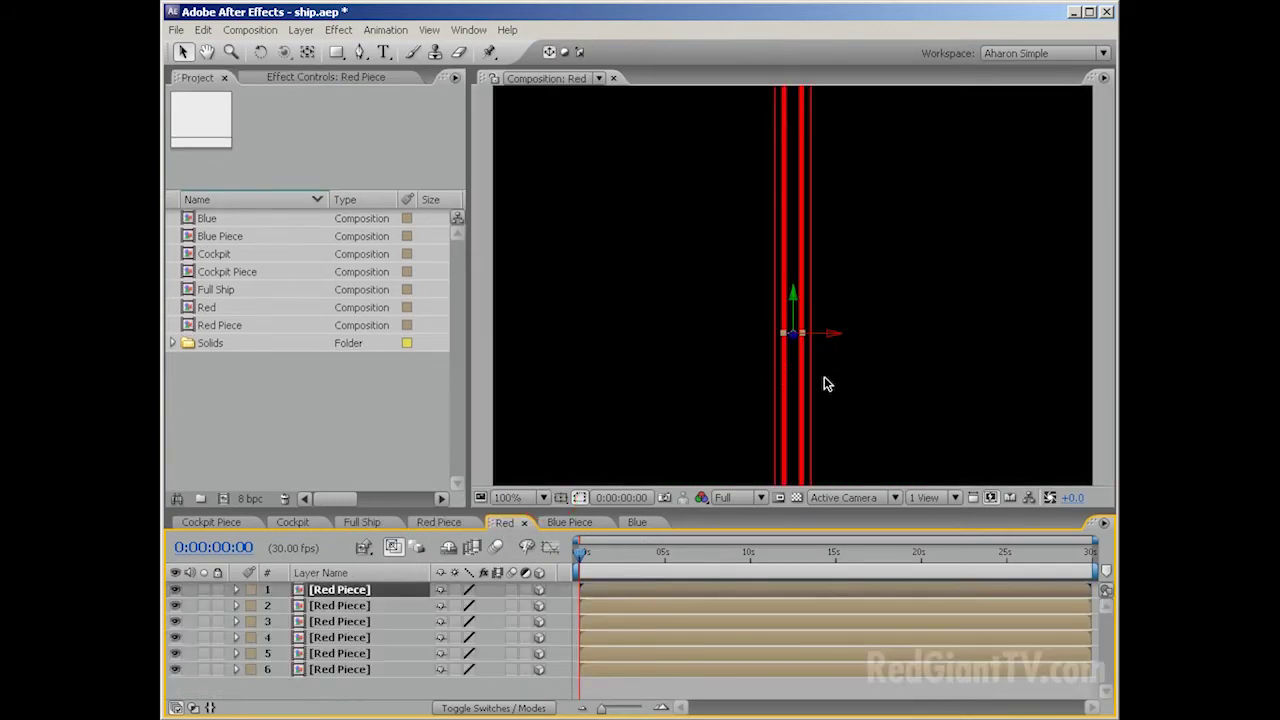
click(562, 525)
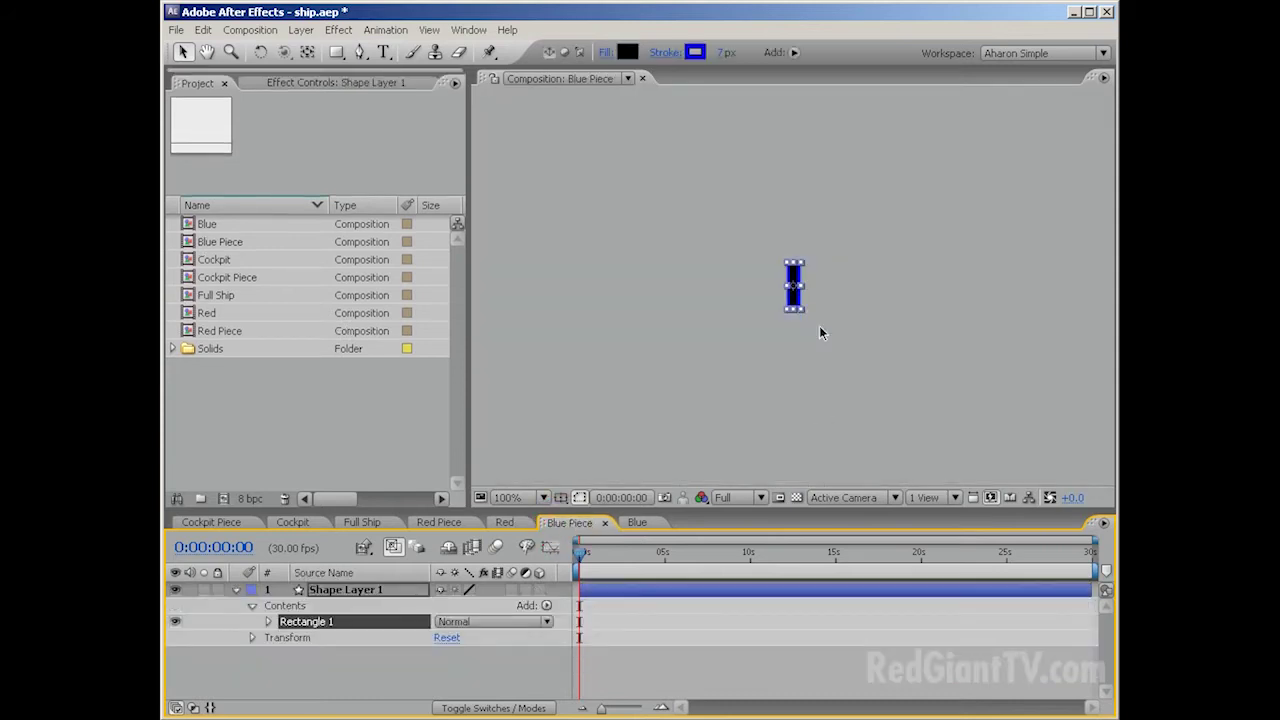
click(637, 522)
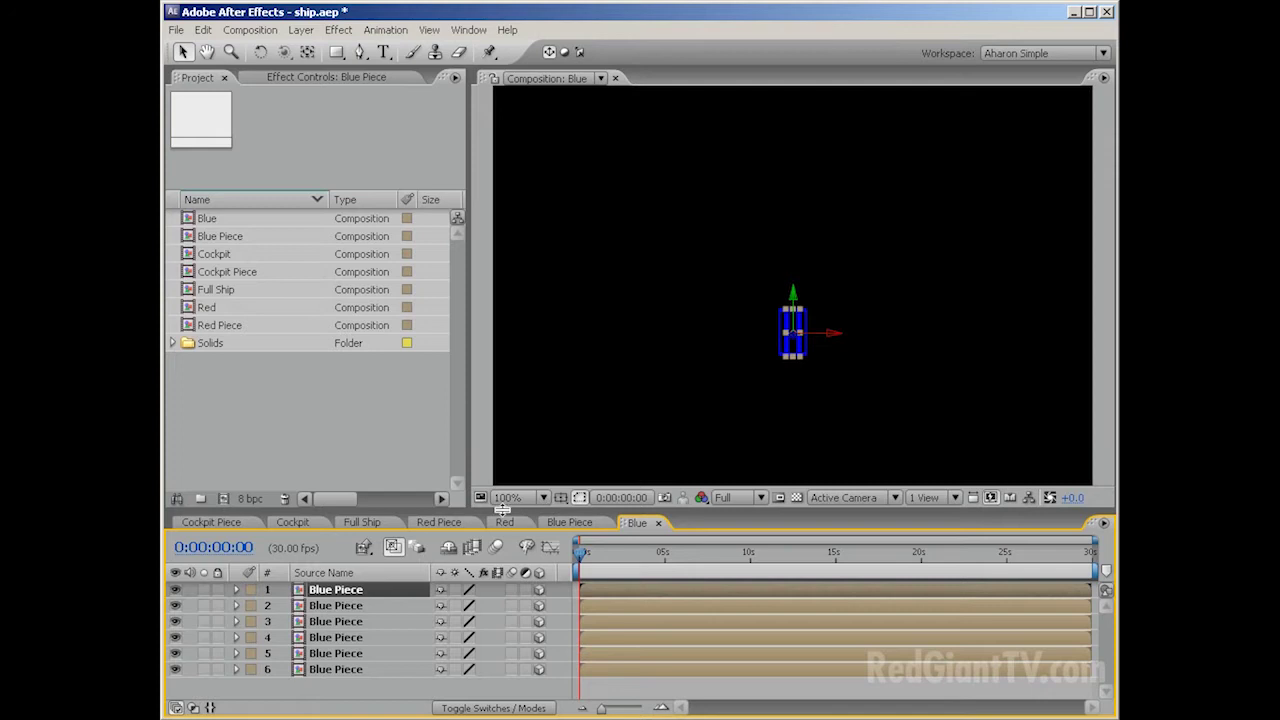
click(364, 523)
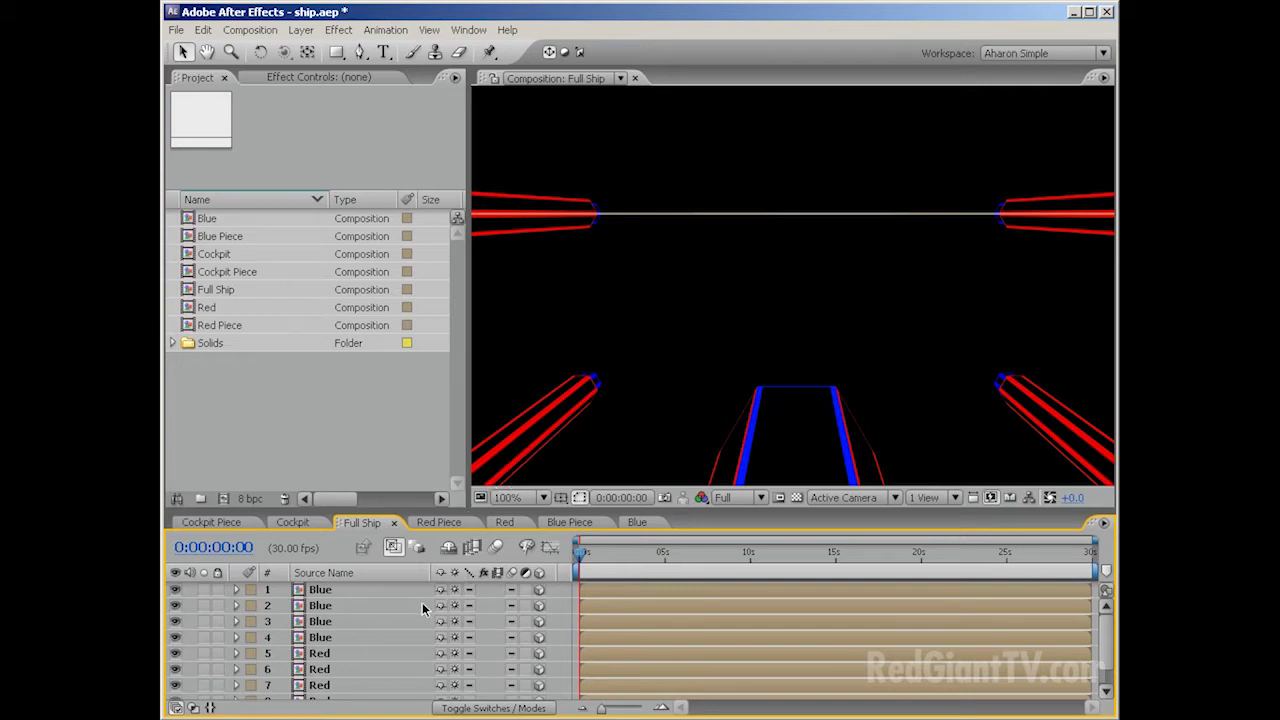
Step: Solo the first Blue layer and the first Red layer in Full Ship to examine one gun, and show all layers again
click(203, 589)
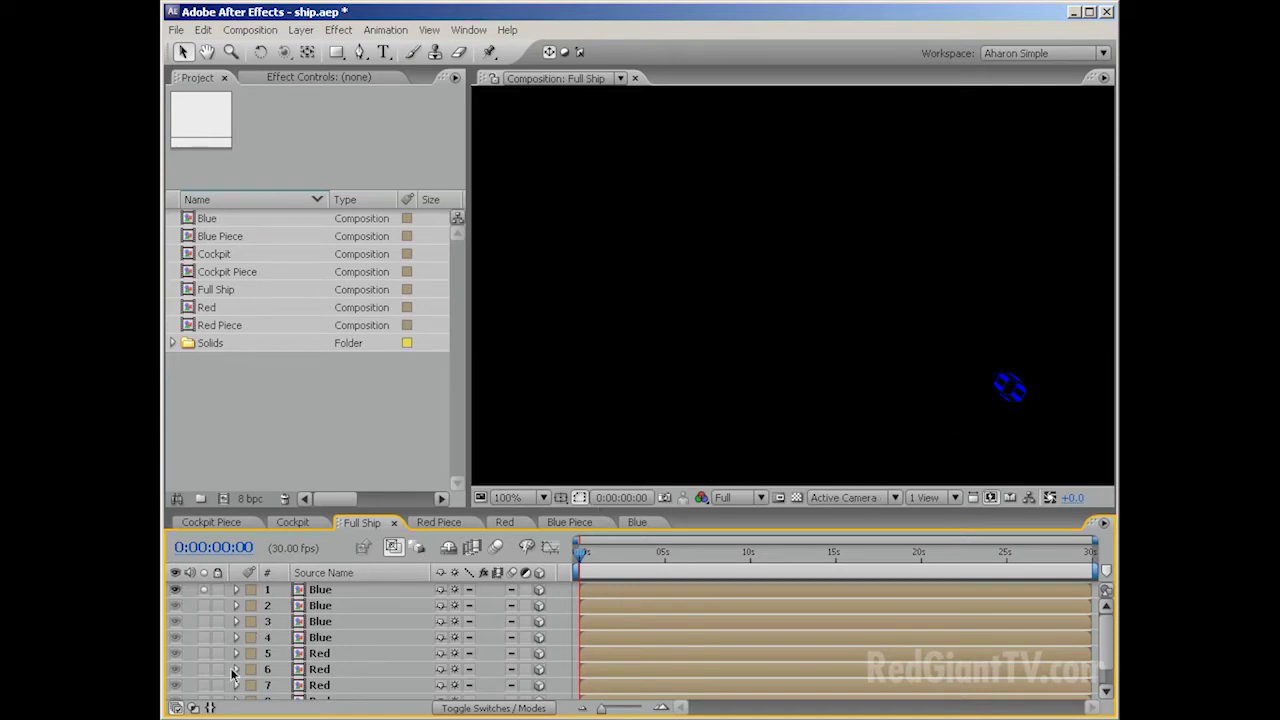
click(202, 653)
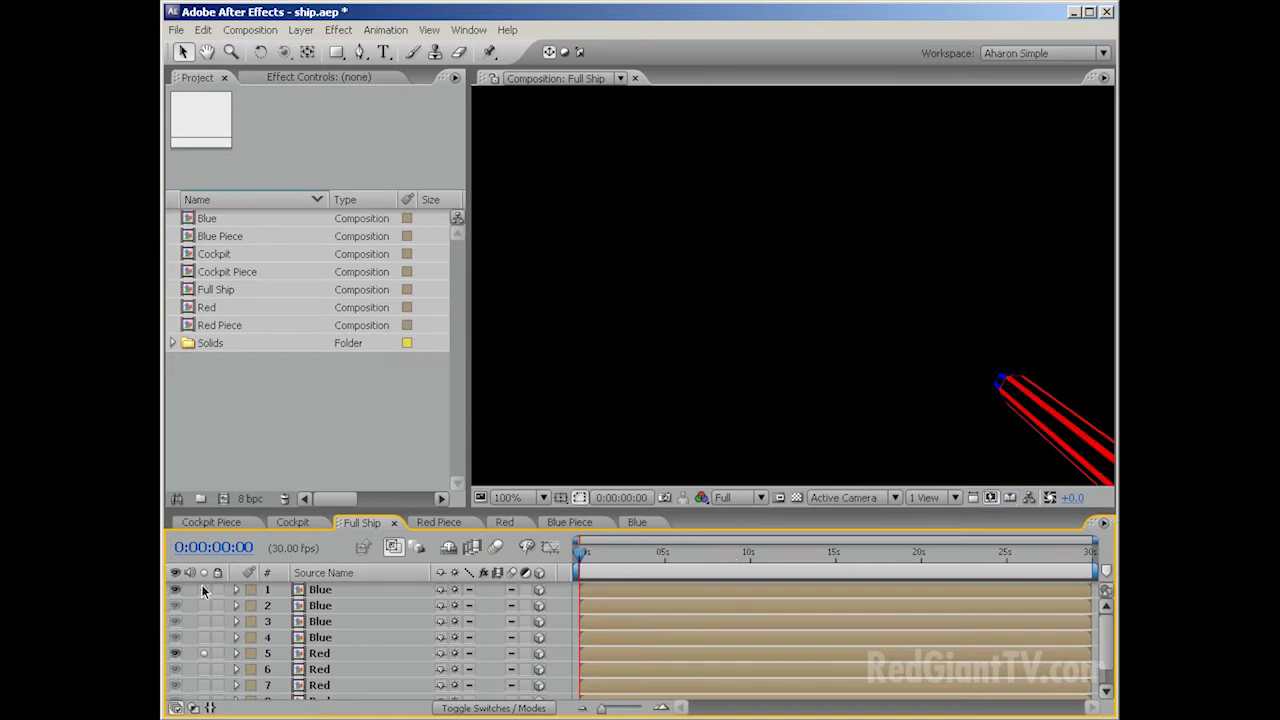
click(204, 653)
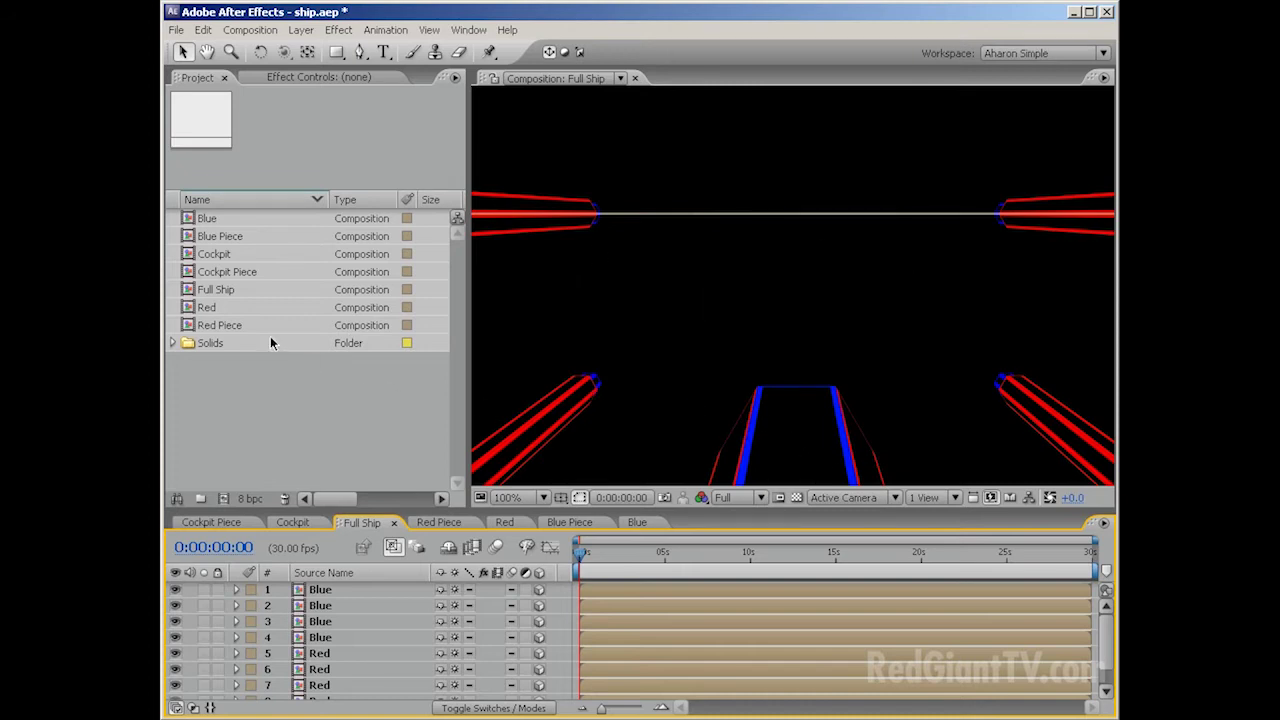
Step: Nest Full Ship in a new composition named Game with a size of 640 × 480
drag(218, 291, 228, 502)
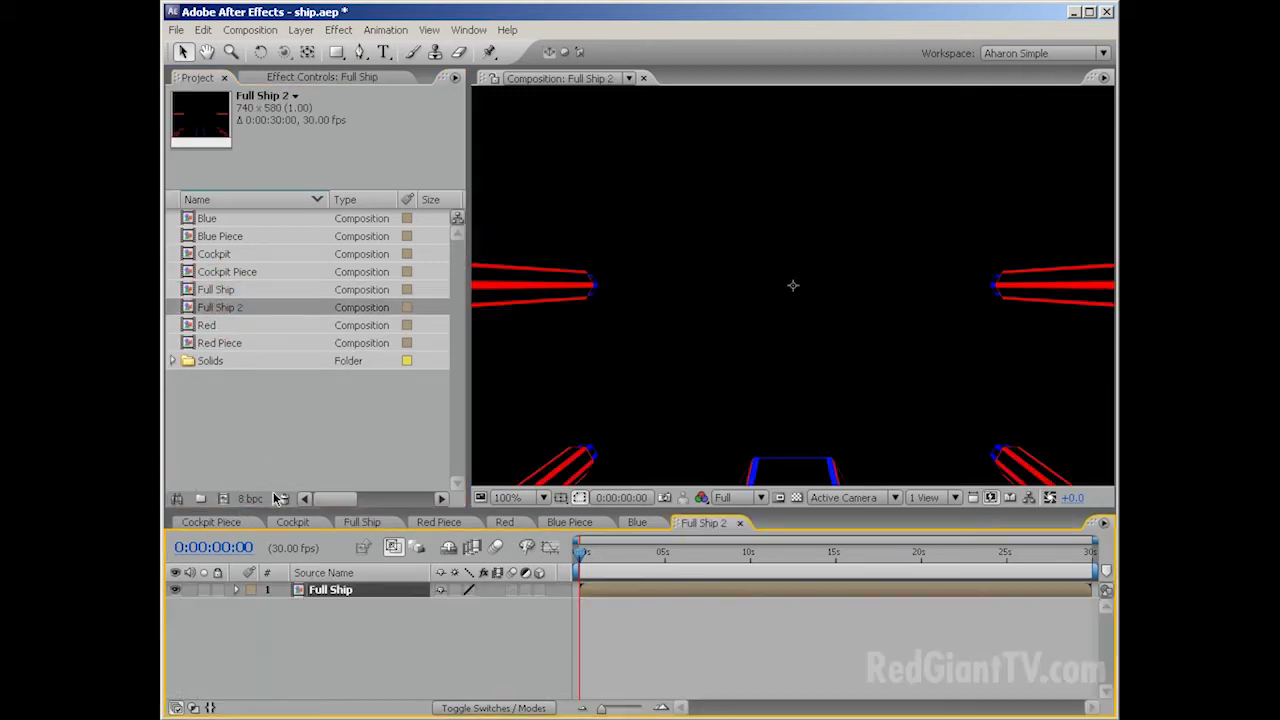
click(250, 29)
click(261, 70)
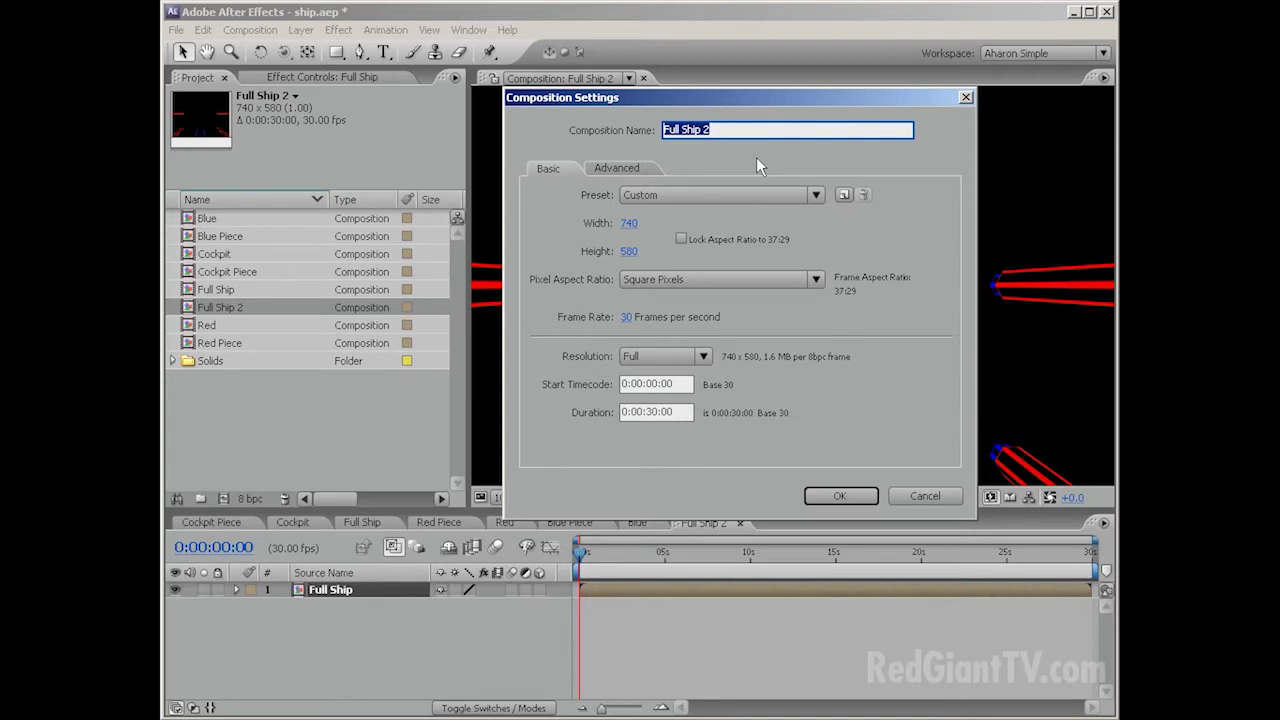
text(Game)
click(626, 223)
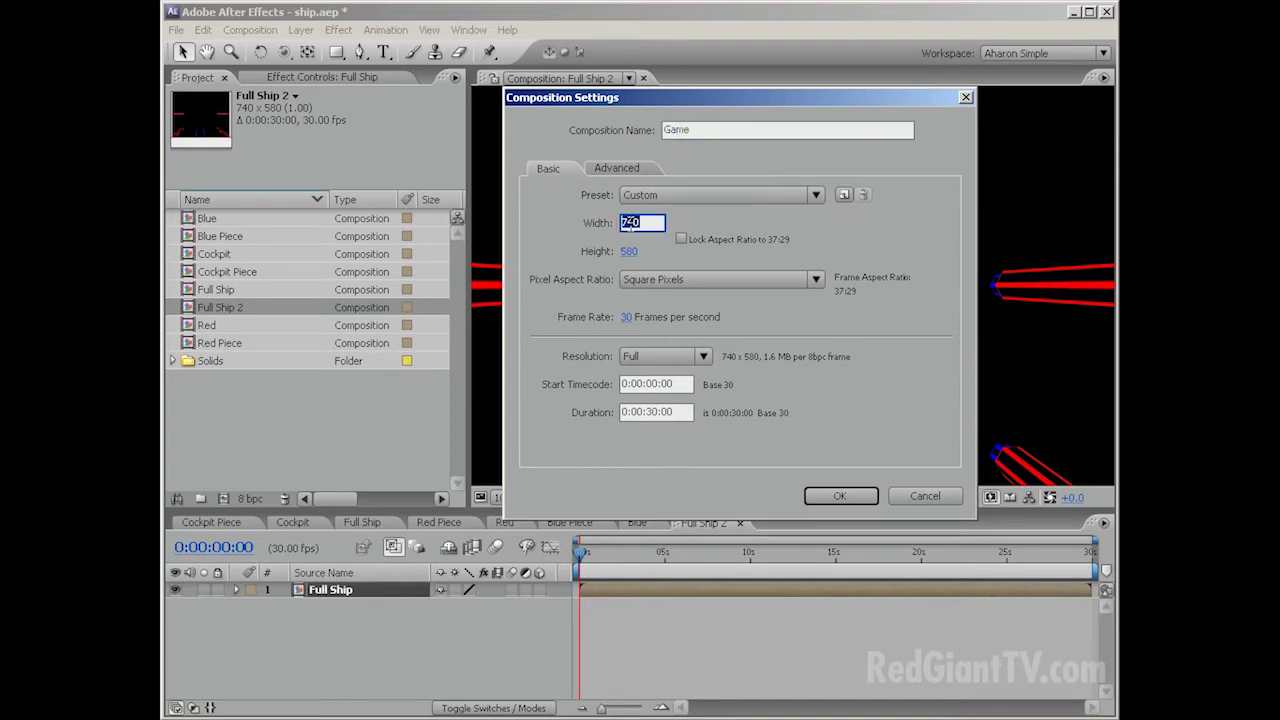
text(640)
click(626, 251)
text(480)
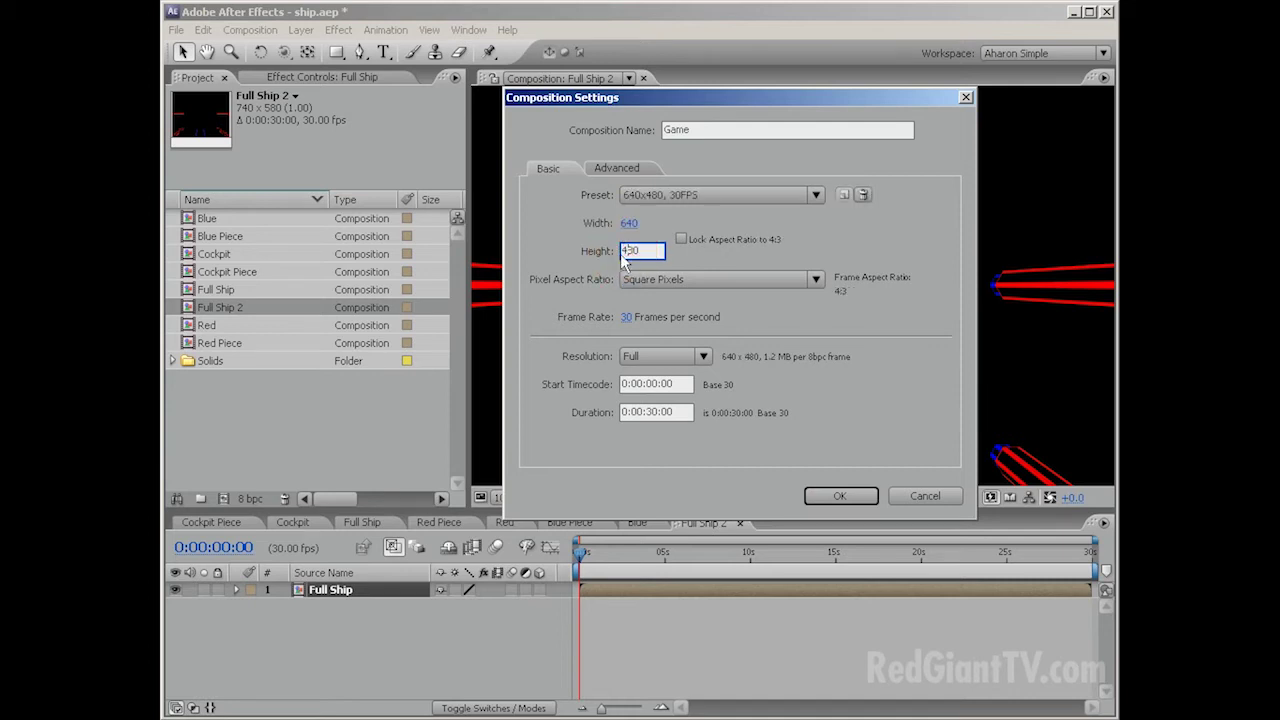
click(812, 496)
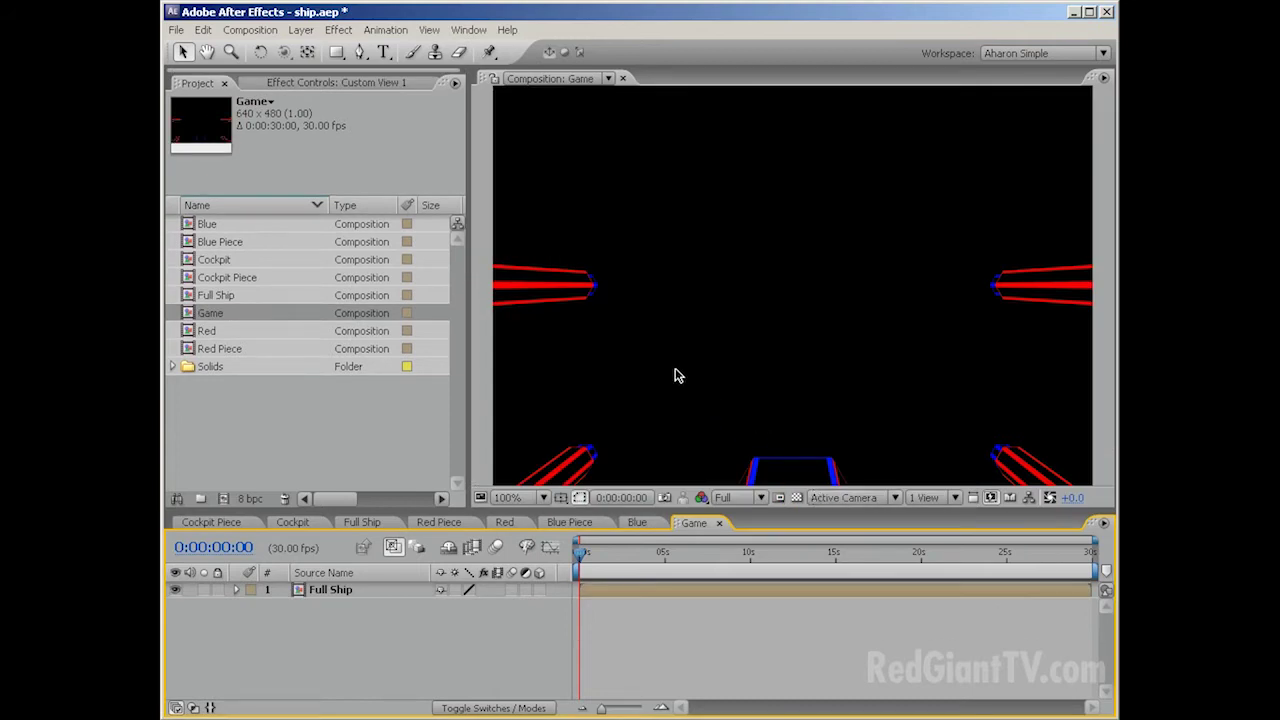
Step: Test-shift the Full Ship layer slightly within the smaller Game frame, and undo the move
key(comma)
click(660, 406)
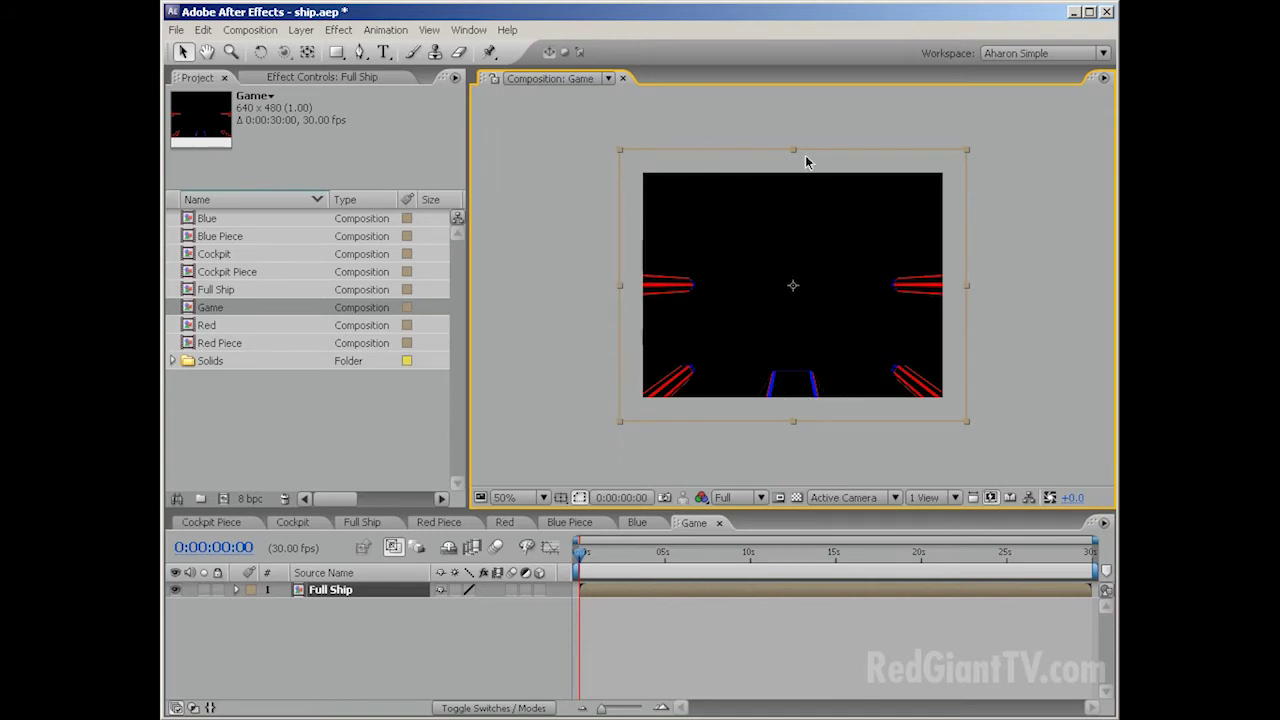
mouse_move(852, 328)
mouse_down()
mouse_move(866, 326)
mouse_move(843, 326)
mouse_move(846, 303)
mouse_move(846, 334)
mouse_move(850, 312)
mouse_move(869, 328)
mouse_move(846, 329)
mouse_up()
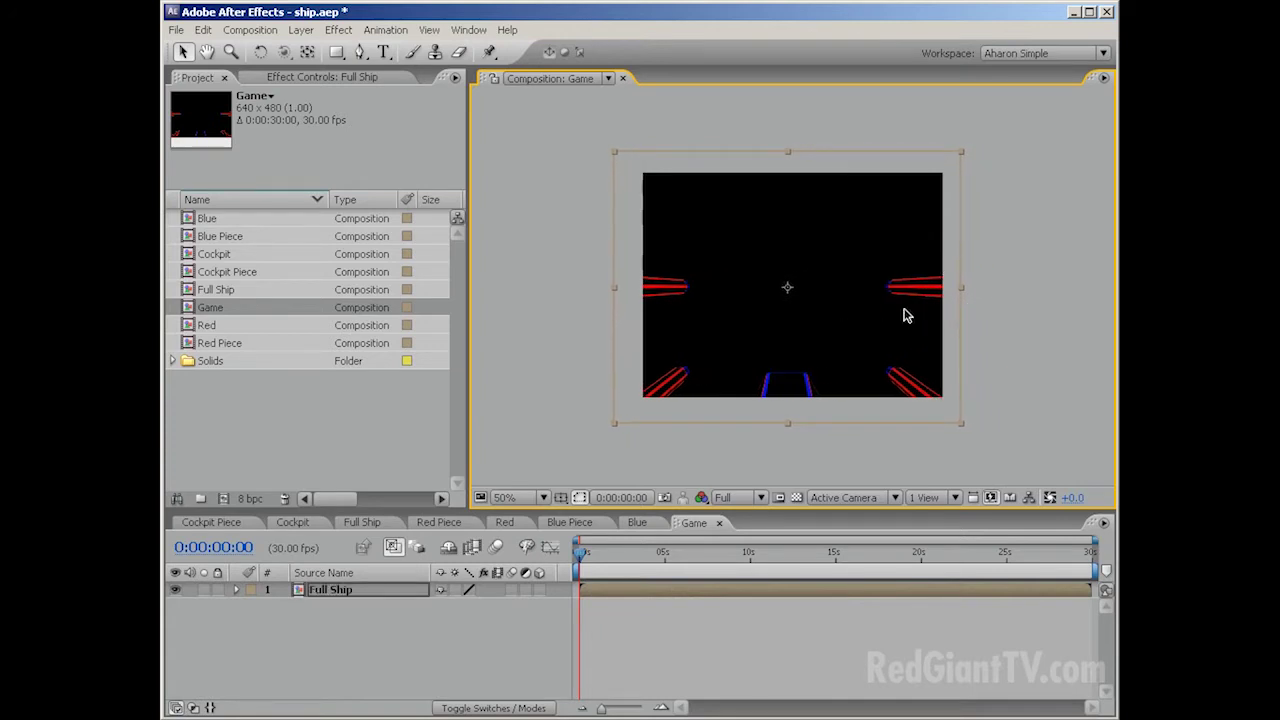
key(ctrl+z)
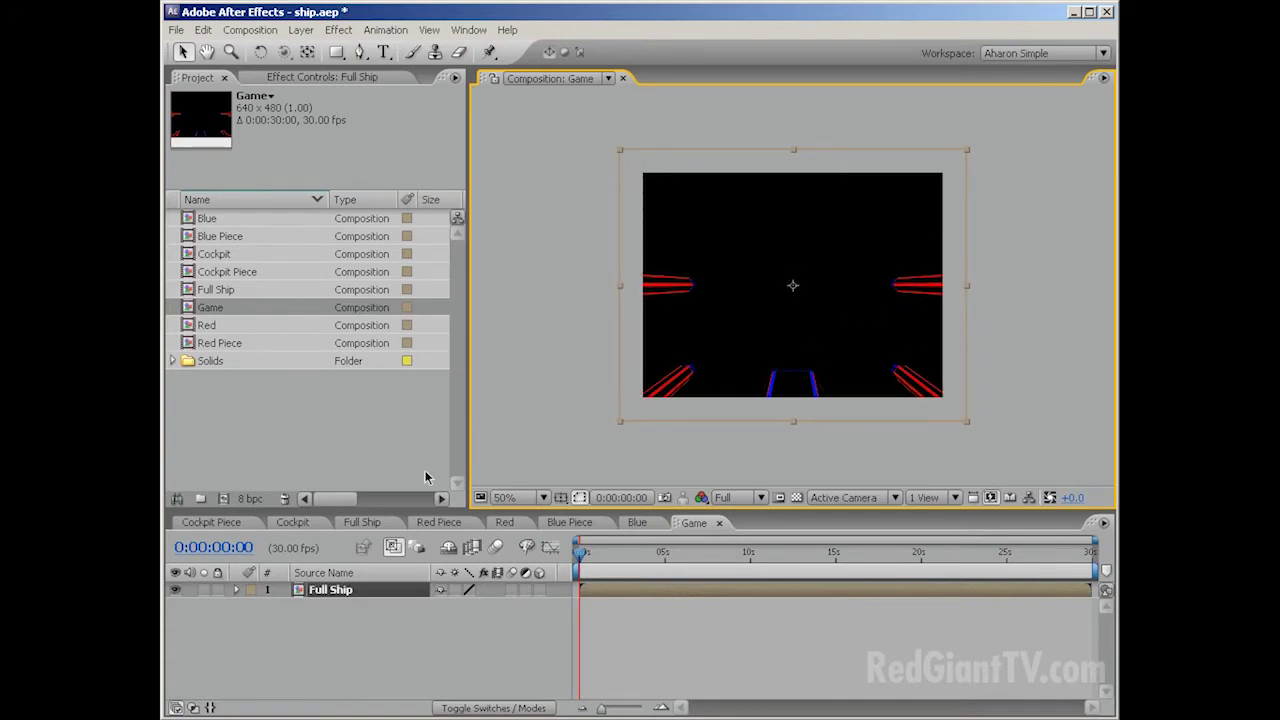
key(period)
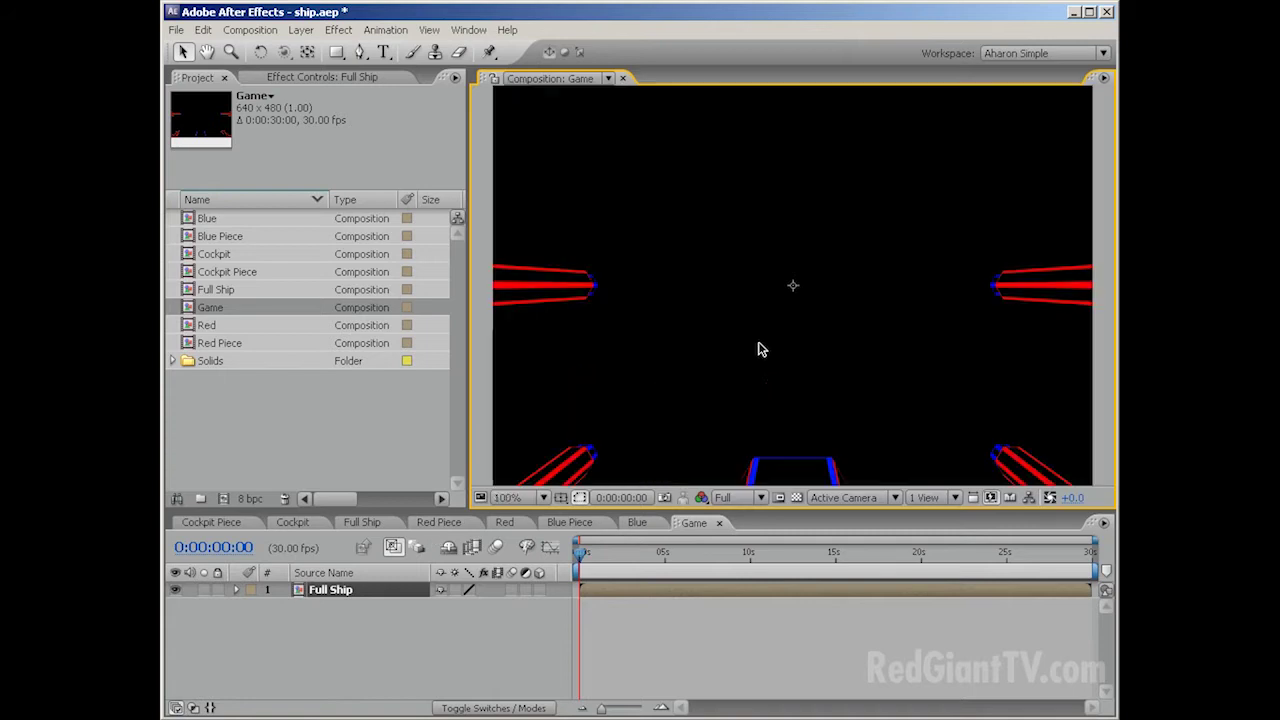
Step: Add a null object to the Game composition
click(300, 30)
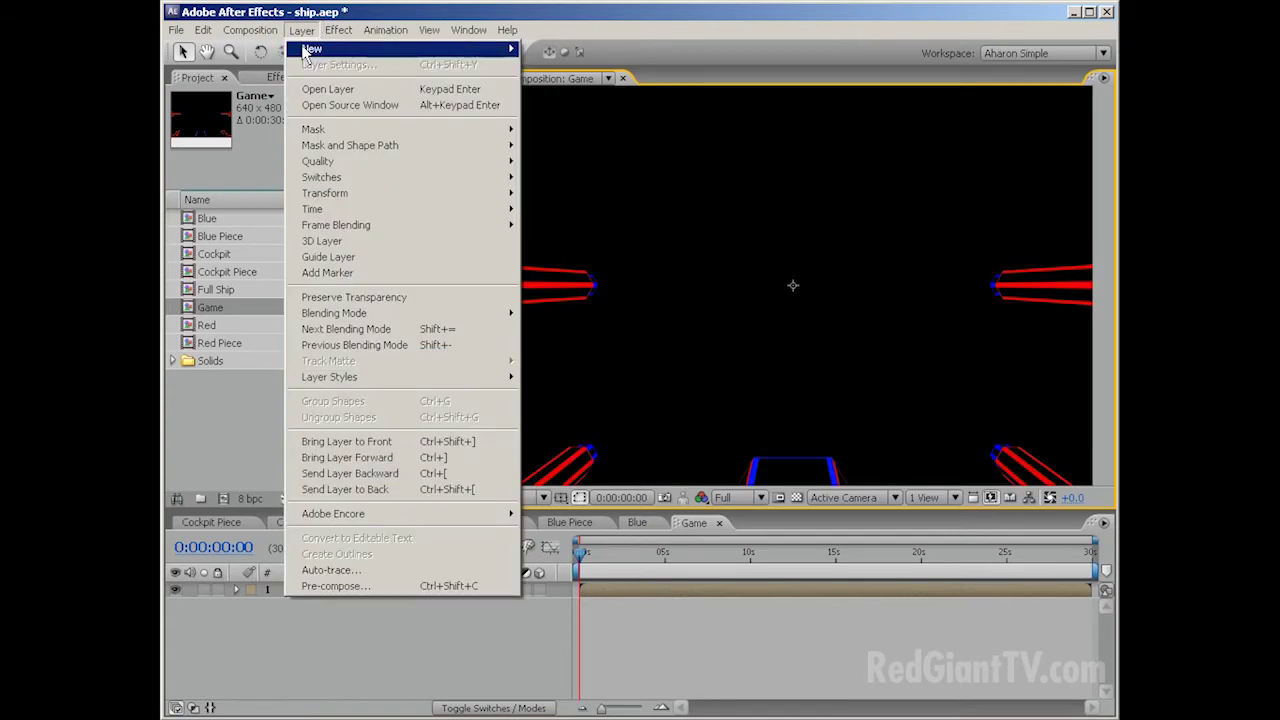
mouse_move(432, 48)
click(603, 113)
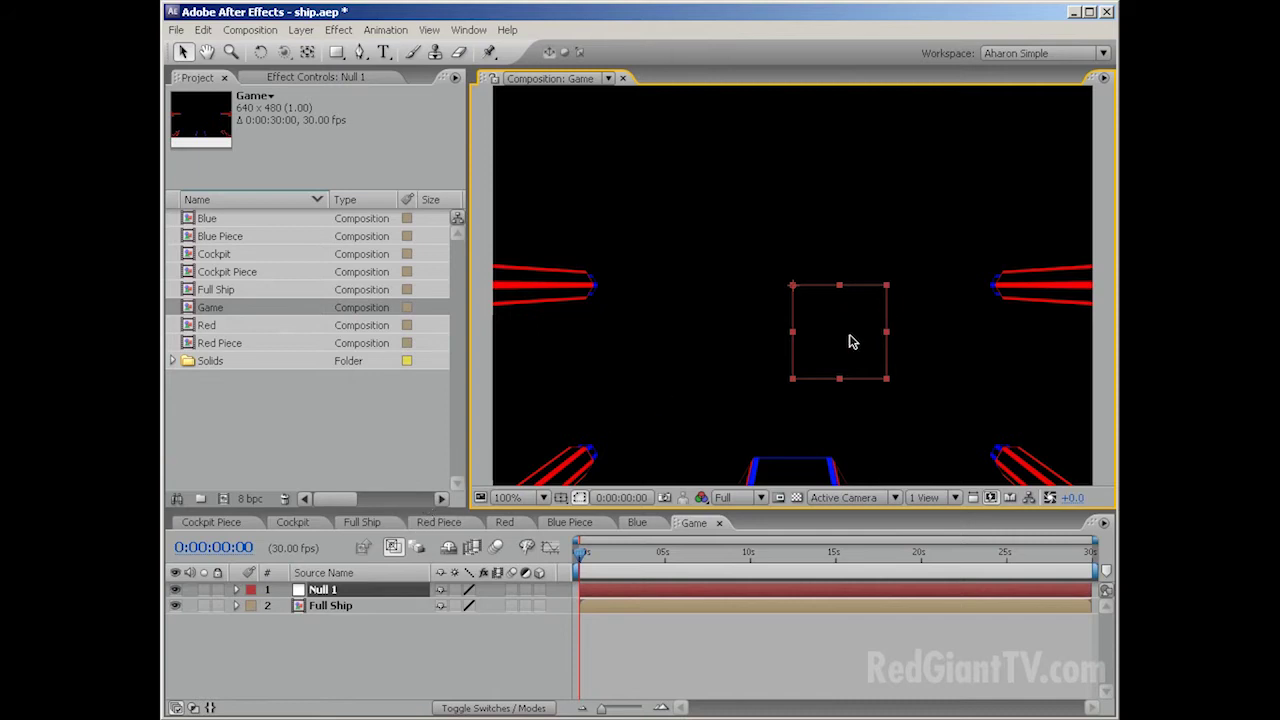
Step: Reveal the Position properties of the Null 1 and Full Ship layers
click(323, 606)
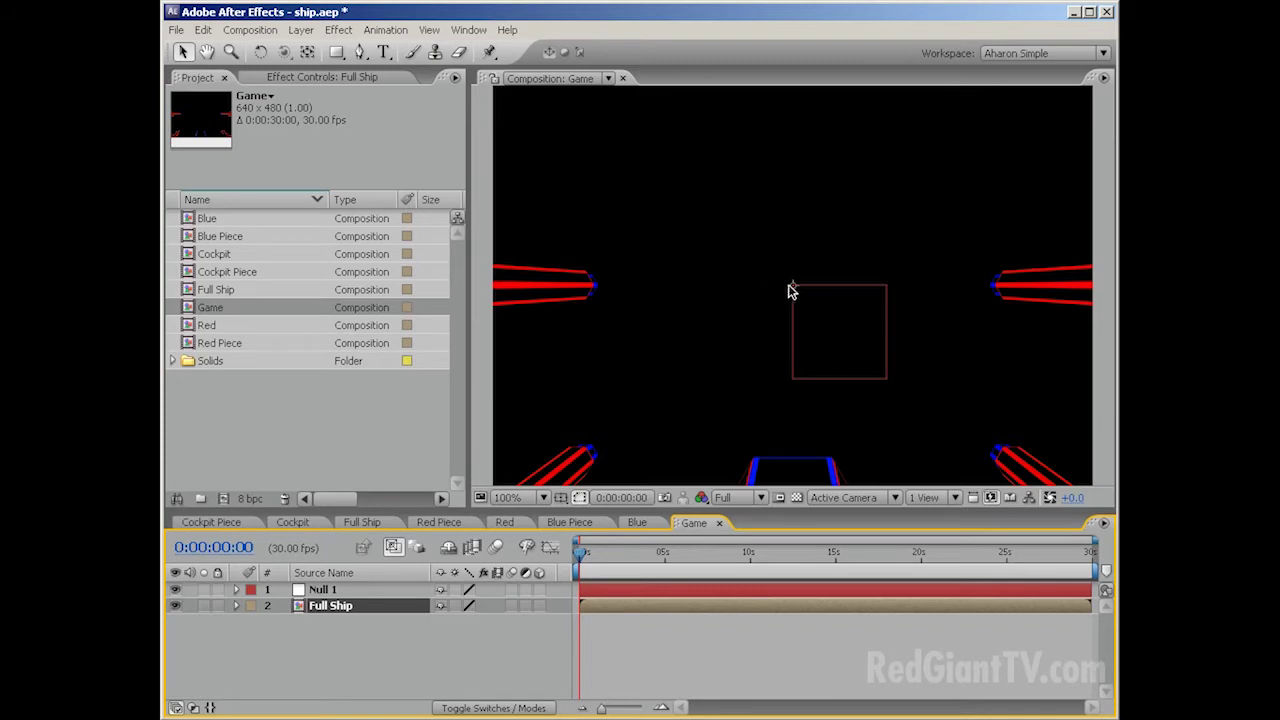
click(323, 590)
key(p)
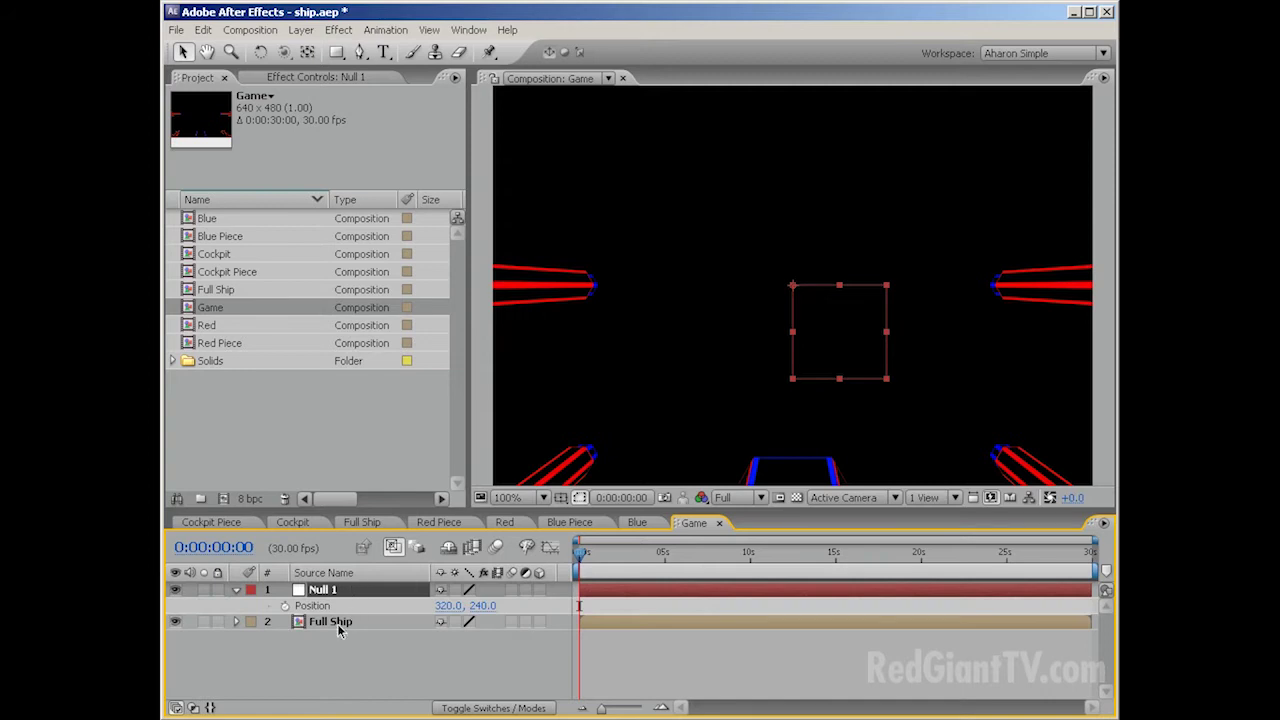
click(339, 626)
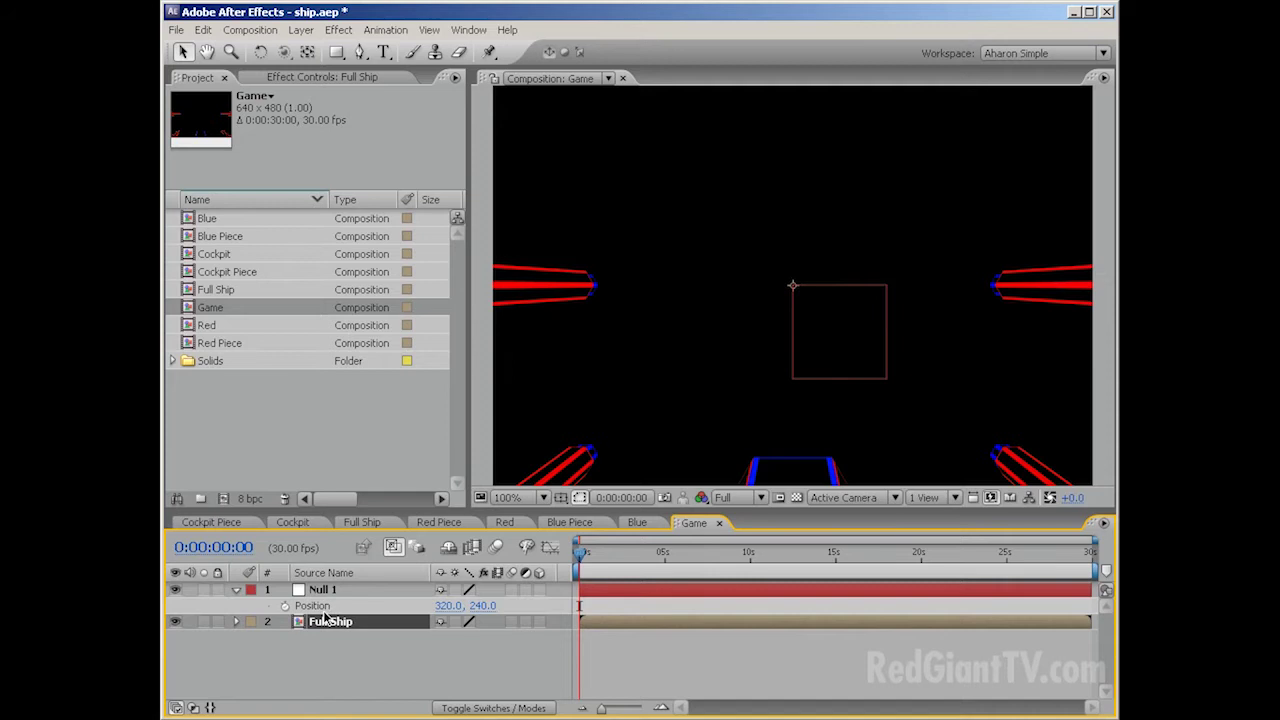
key(p)
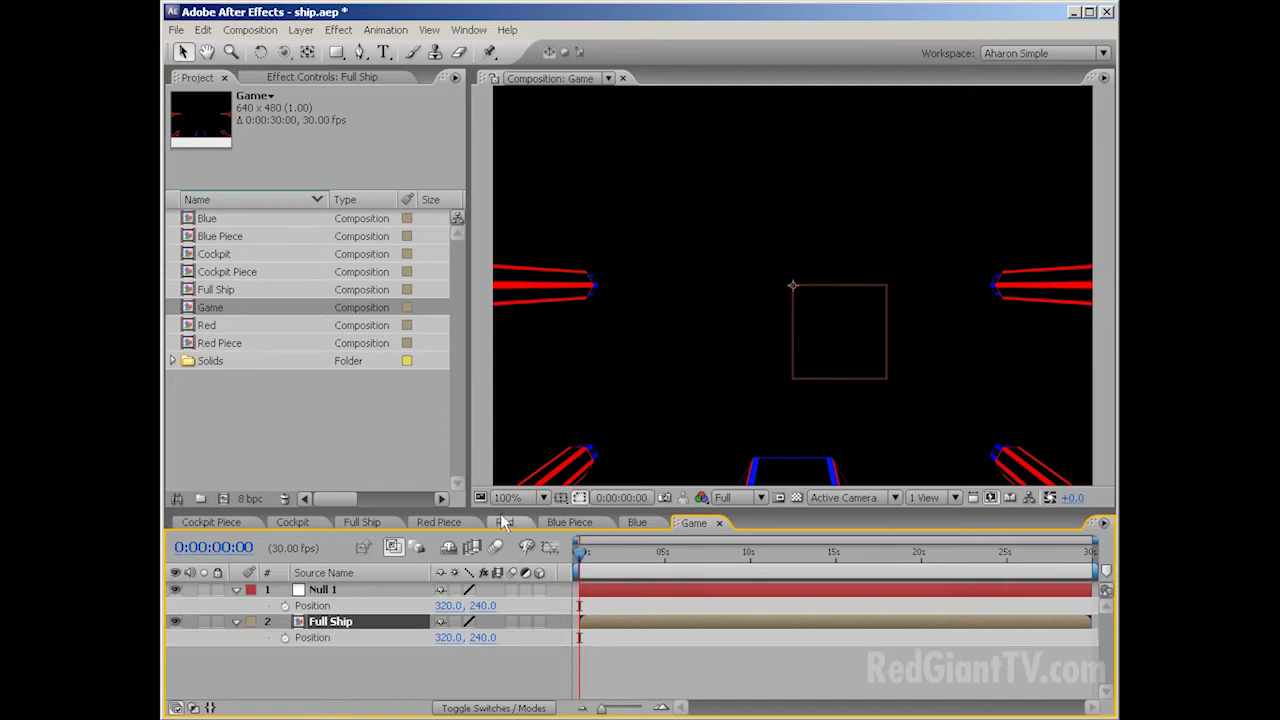
Step: Give Full Ship's Position an expression setting P to its own position, X to Null 1's position times .05, and returning P+X
alt+click(283, 638)
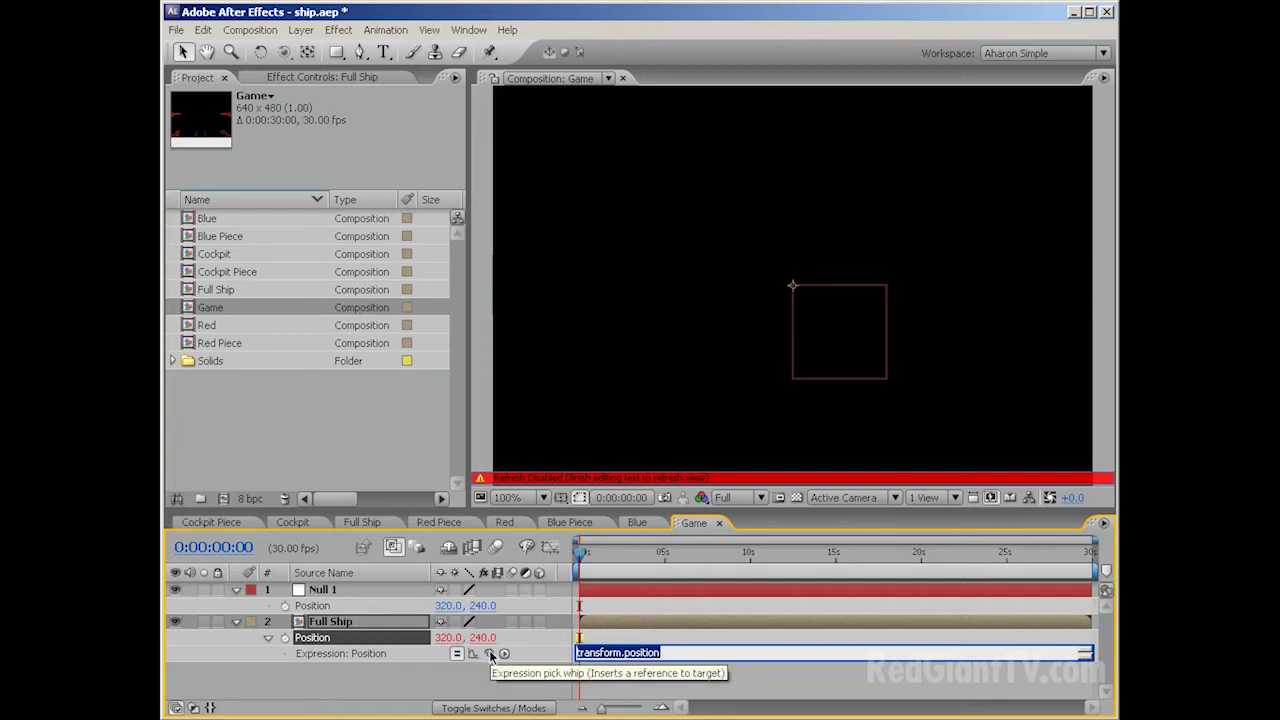
text(P)
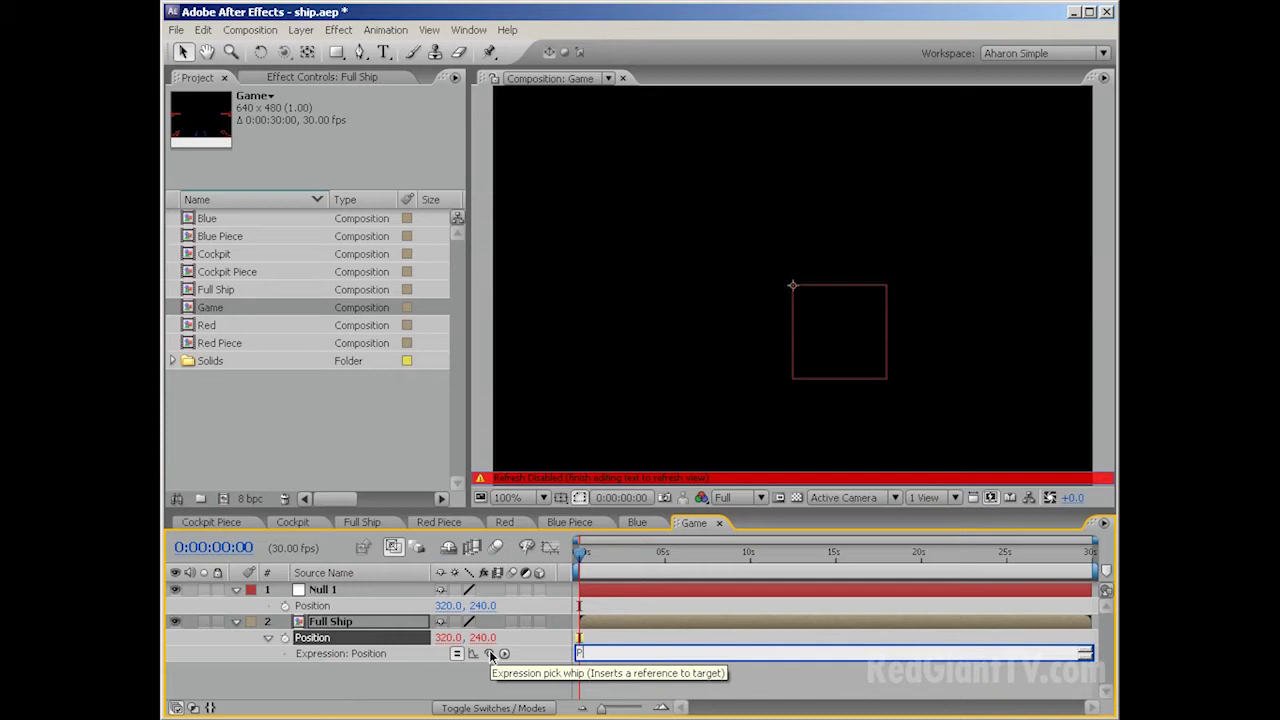
text(=)
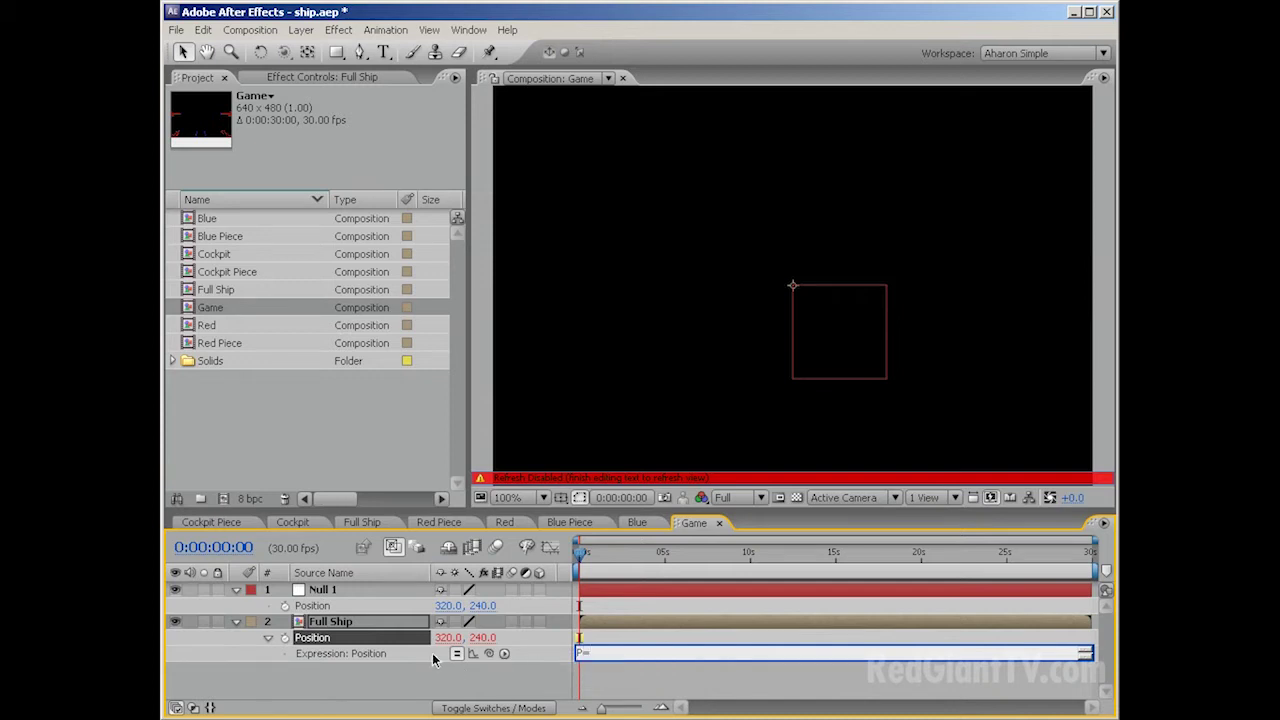
drag(489, 653, 326, 645)
key(Return)
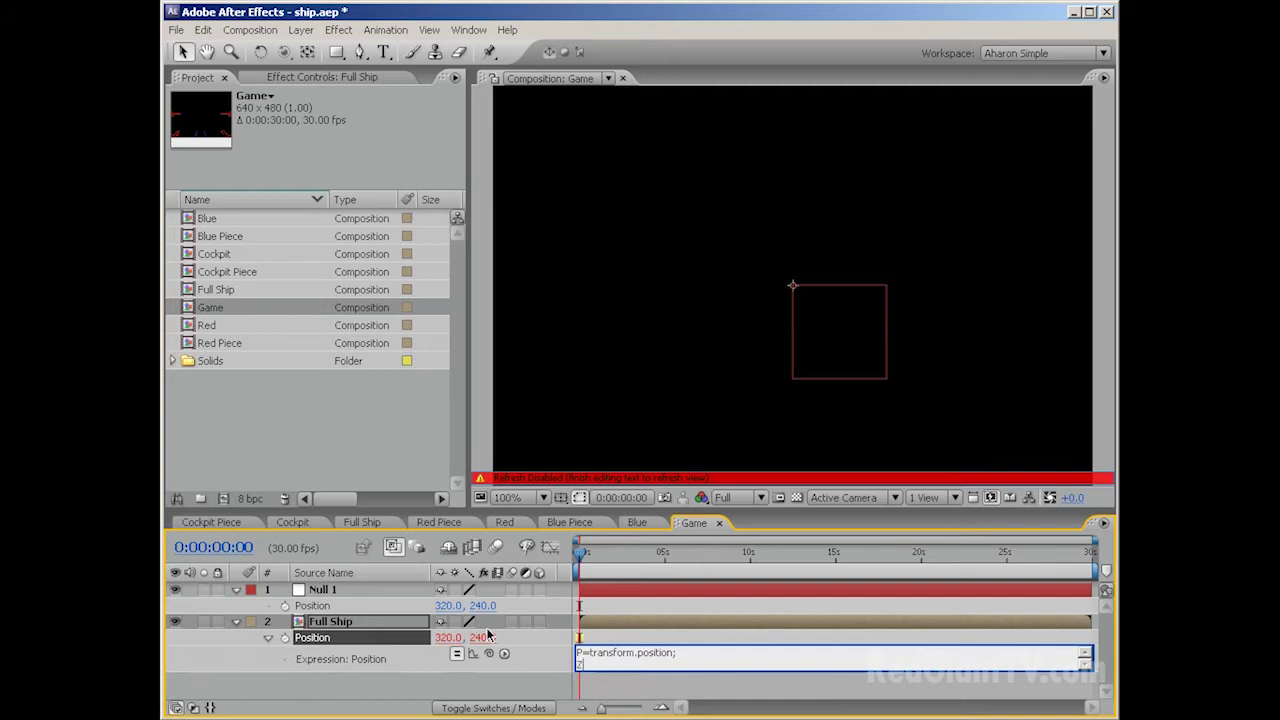
text(X=)
drag(488, 653, 318, 606)
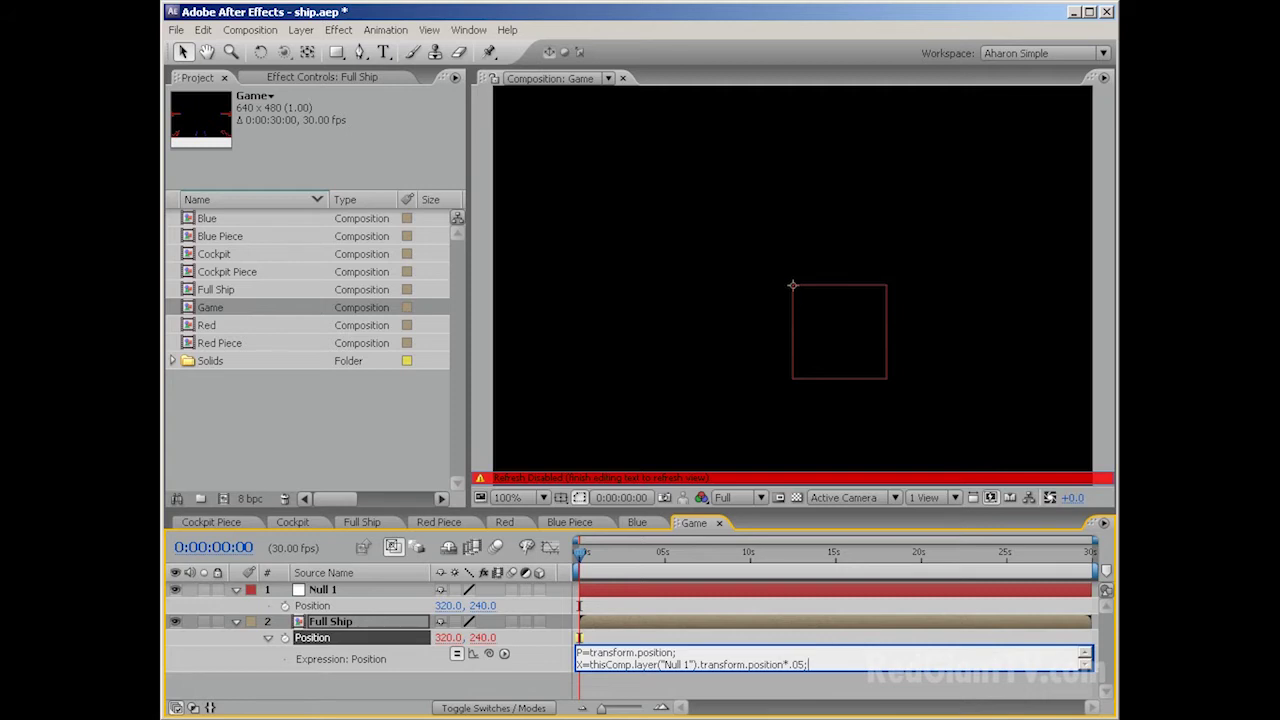
key(Return)
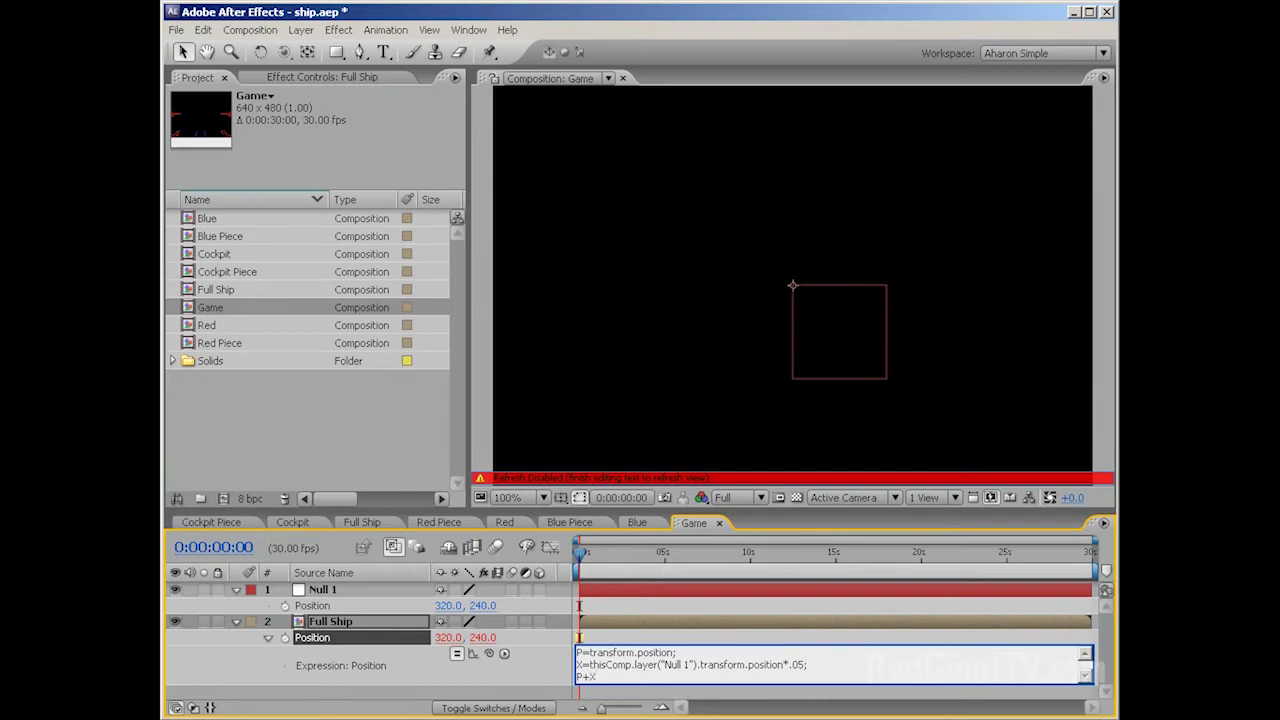
text(P+X)
click(787, 650)
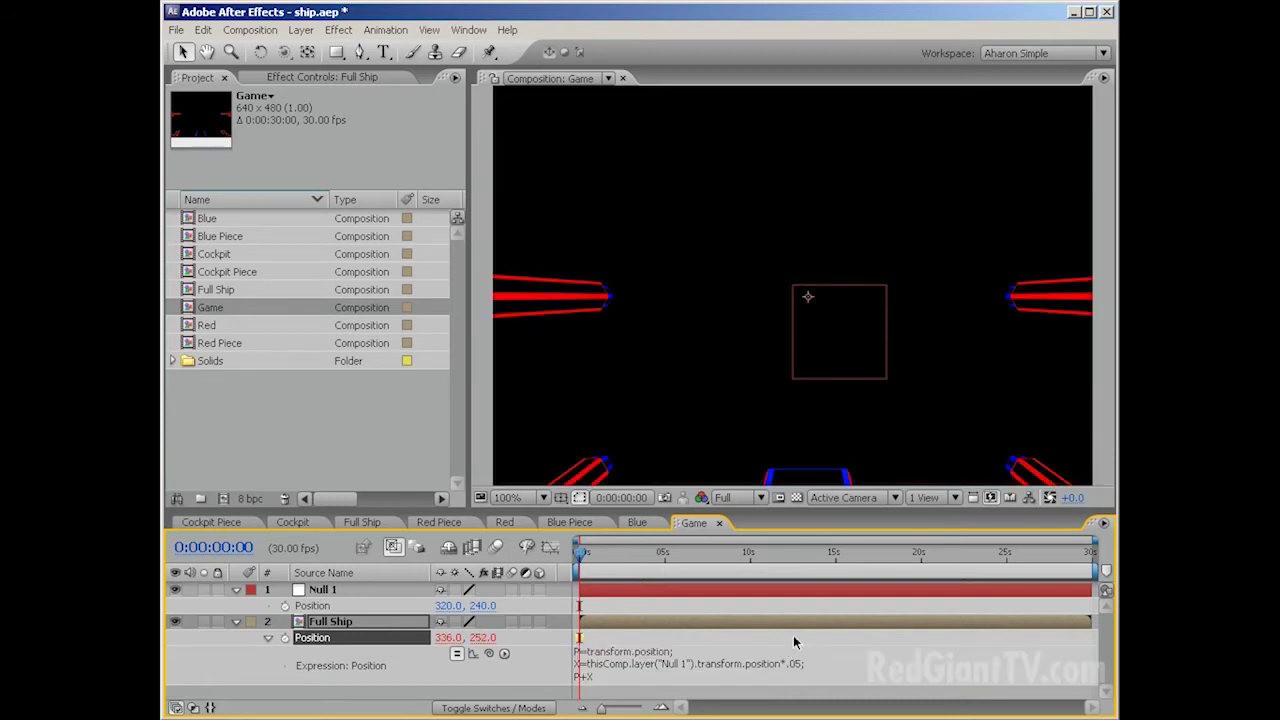
Step: Test the expression by moving Null 1 to about 280, 250, and show the title/action safe overlay
click(310, 590)
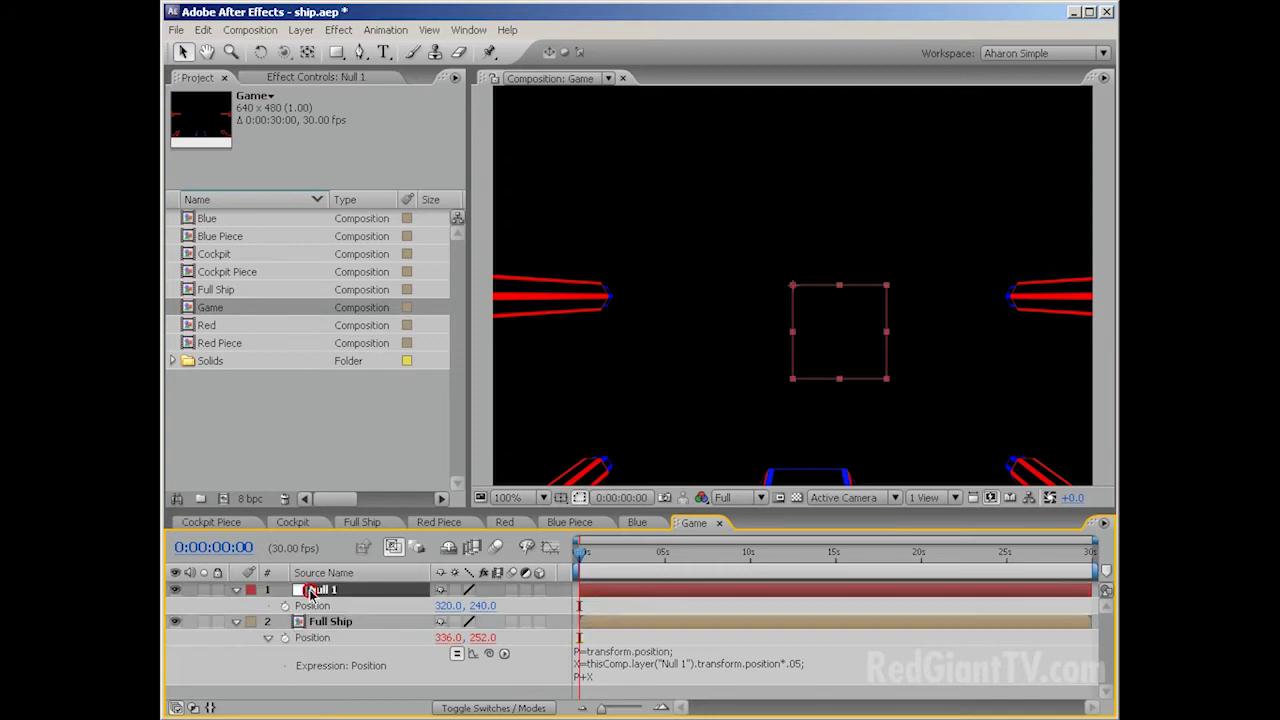
drag(790, 286, 757, 271)
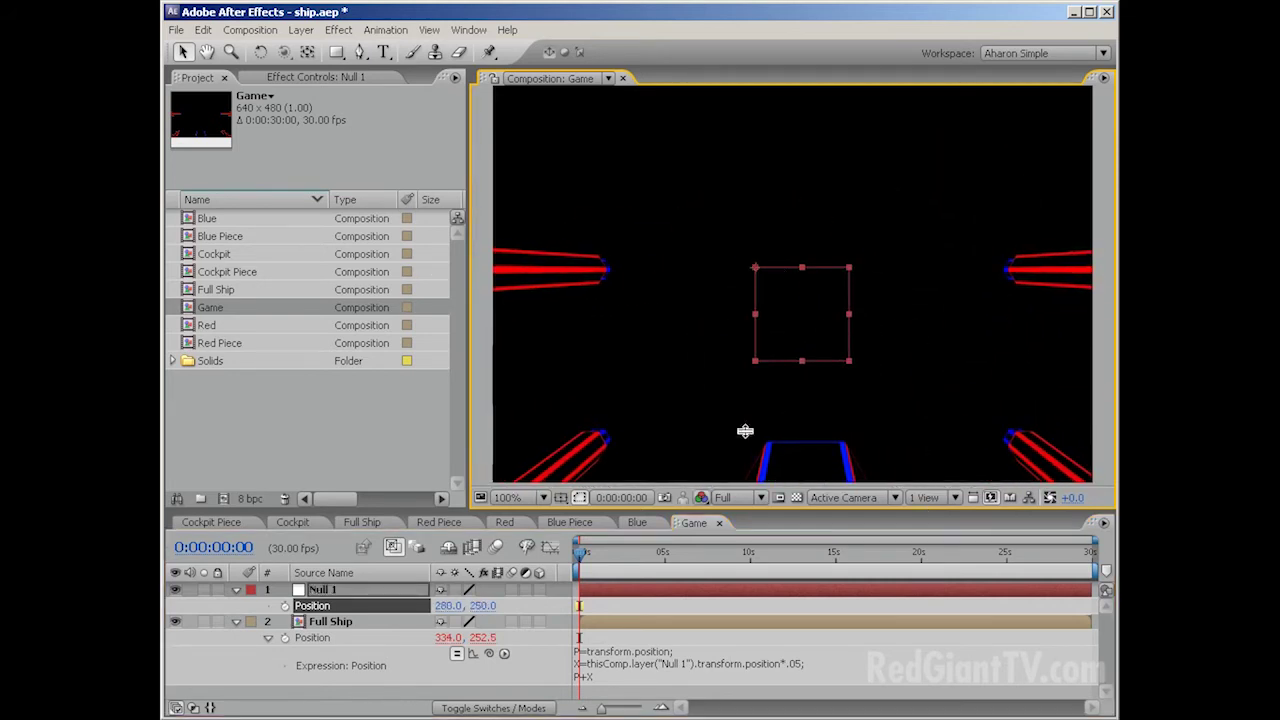
click(561, 497)
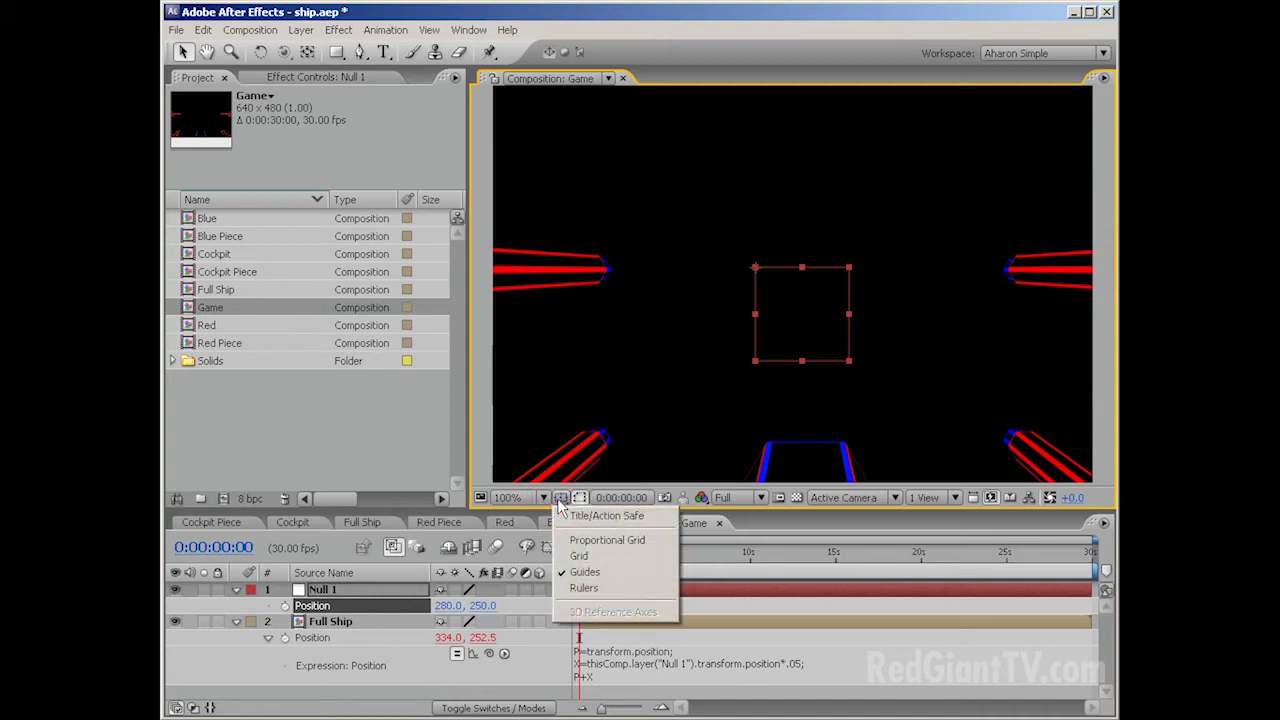
click(605, 516)
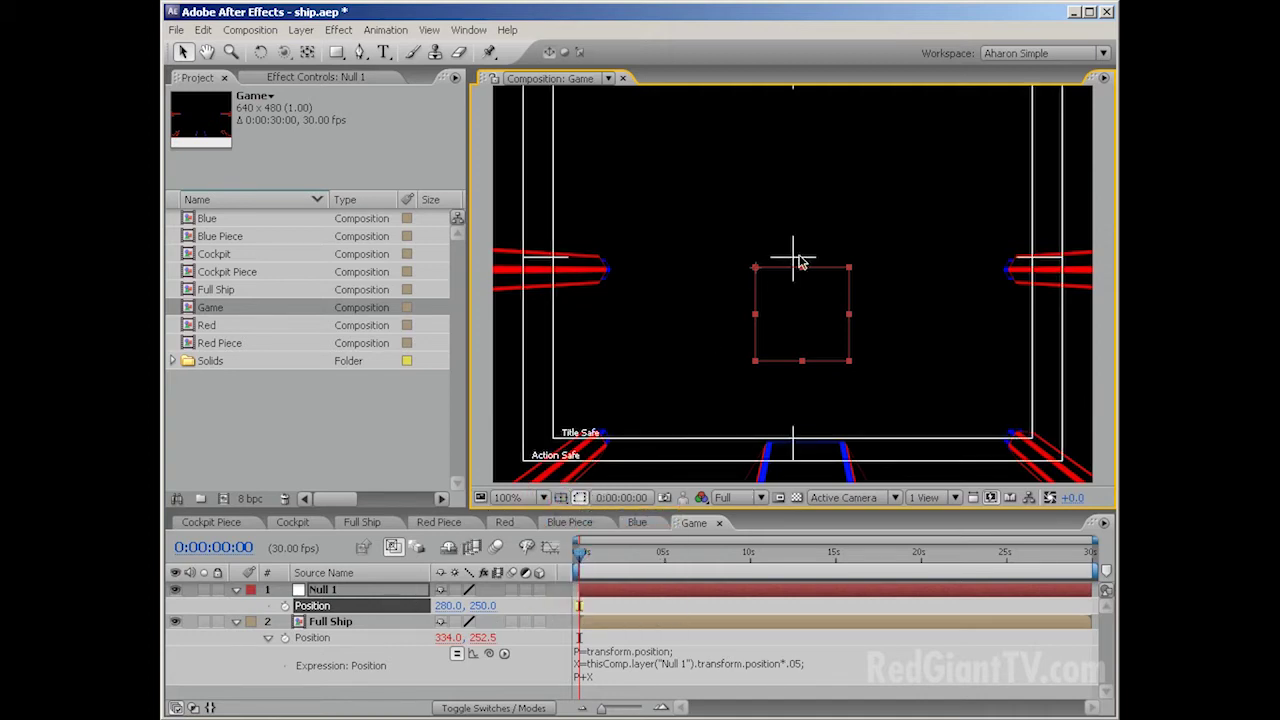
Step: Reset Null 1's position and shift the Full Ship layer back to the frame's centre crosshair, at a base position of about 304, 227
right_click(330, 606)
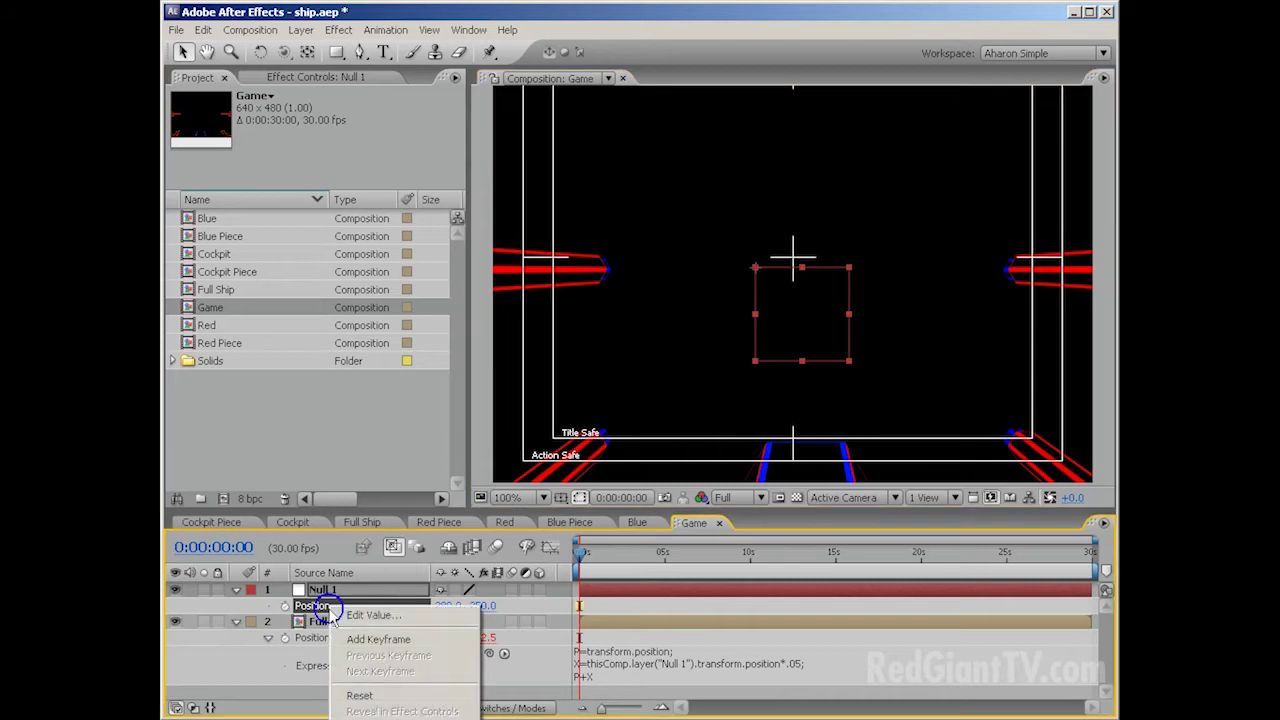
click(358, 694)
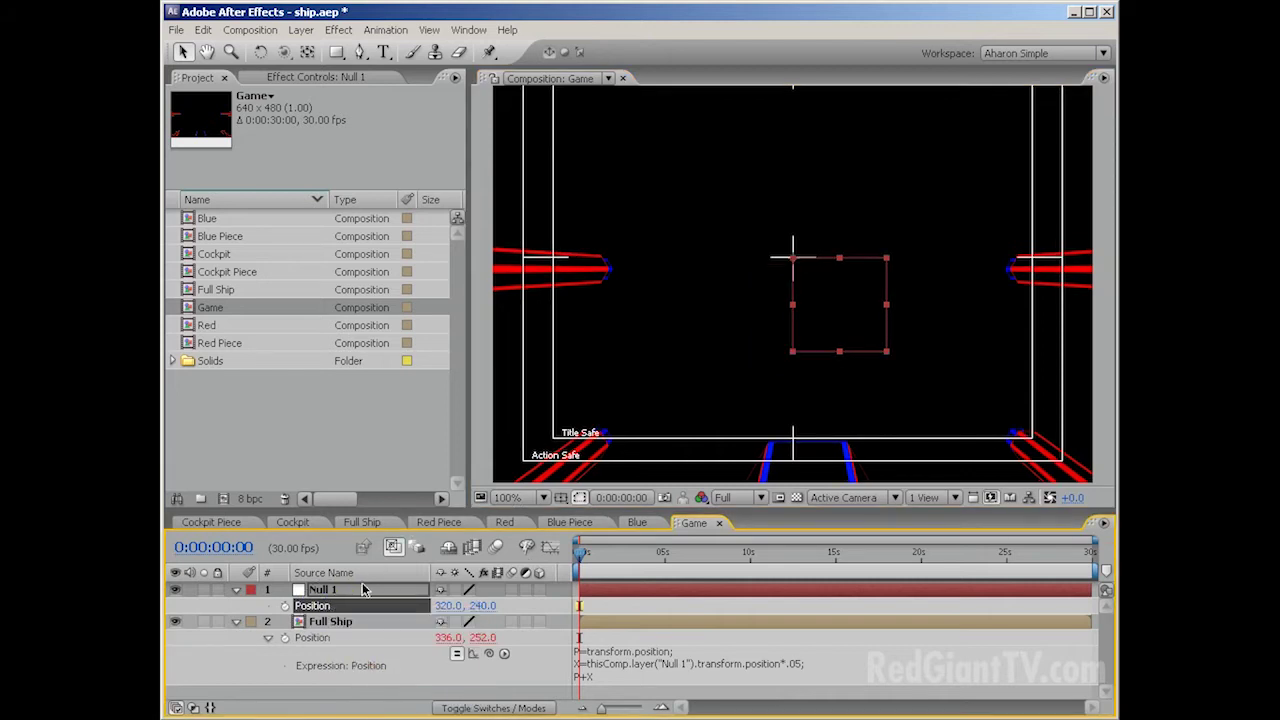
click(335, 624)
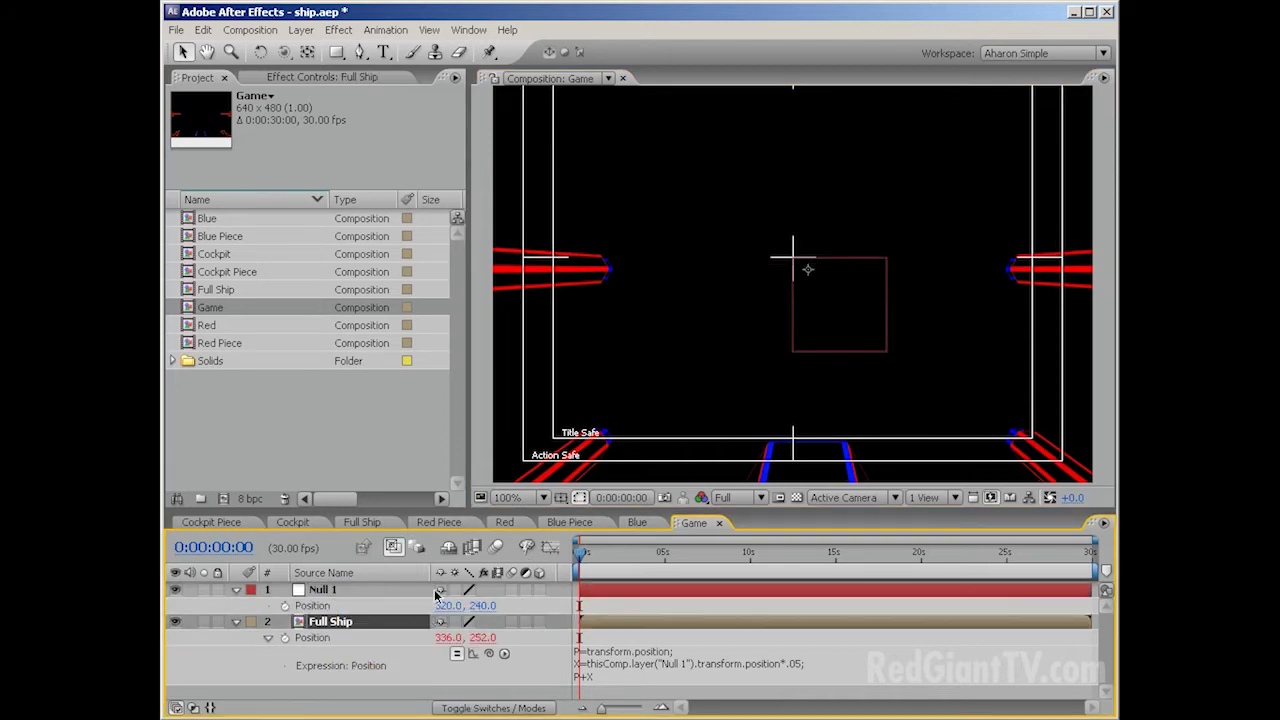
click(930, 387)
drag(931, 384, 927, 382)
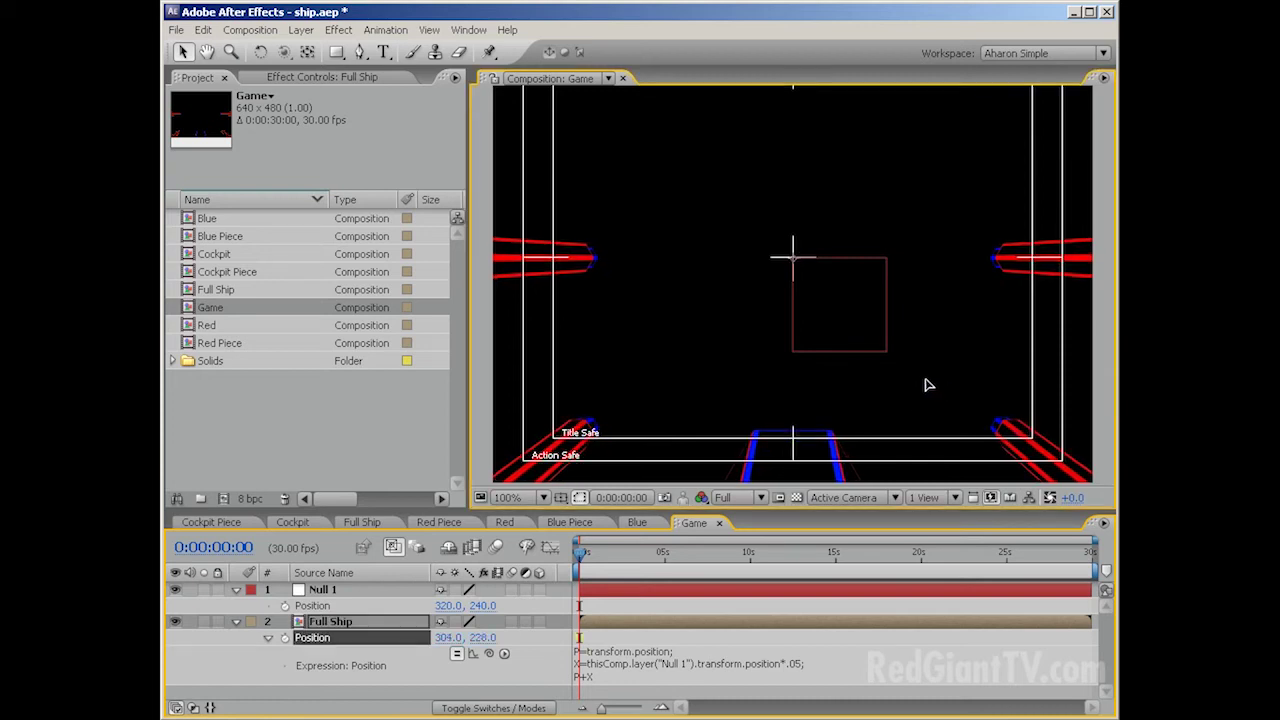
drag(926, 380, 925, 377)
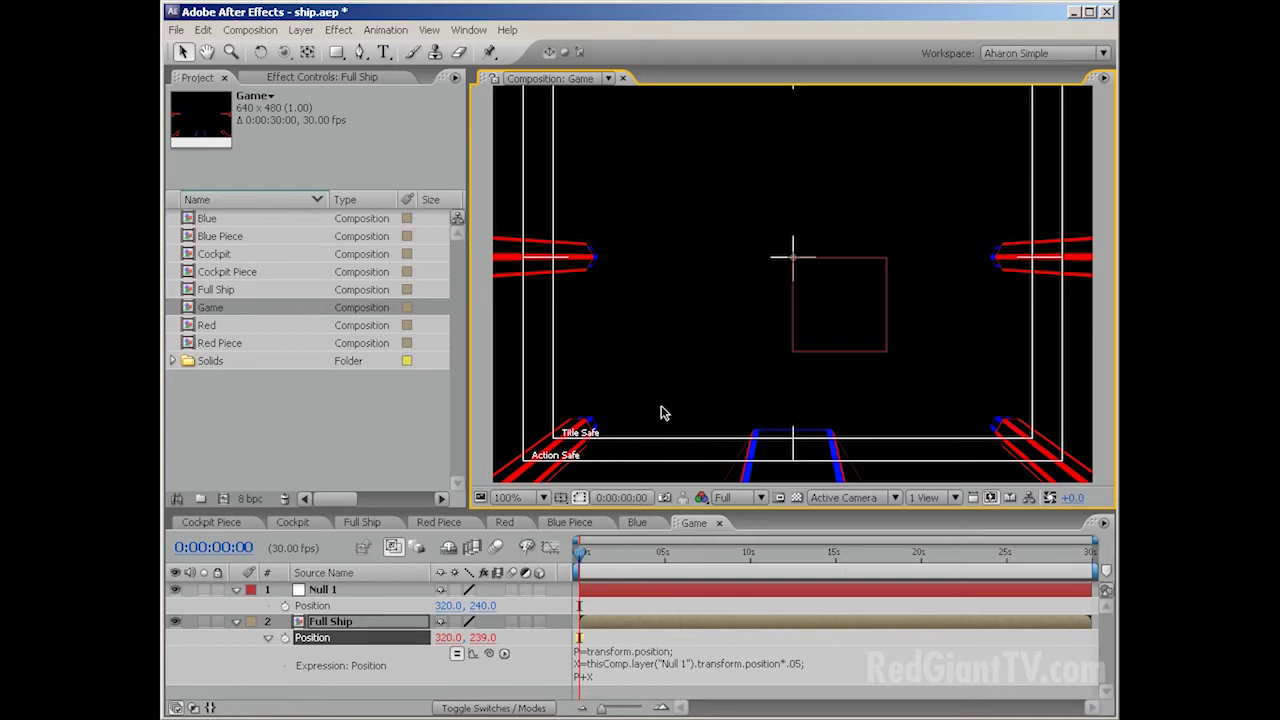
click(336, 622)
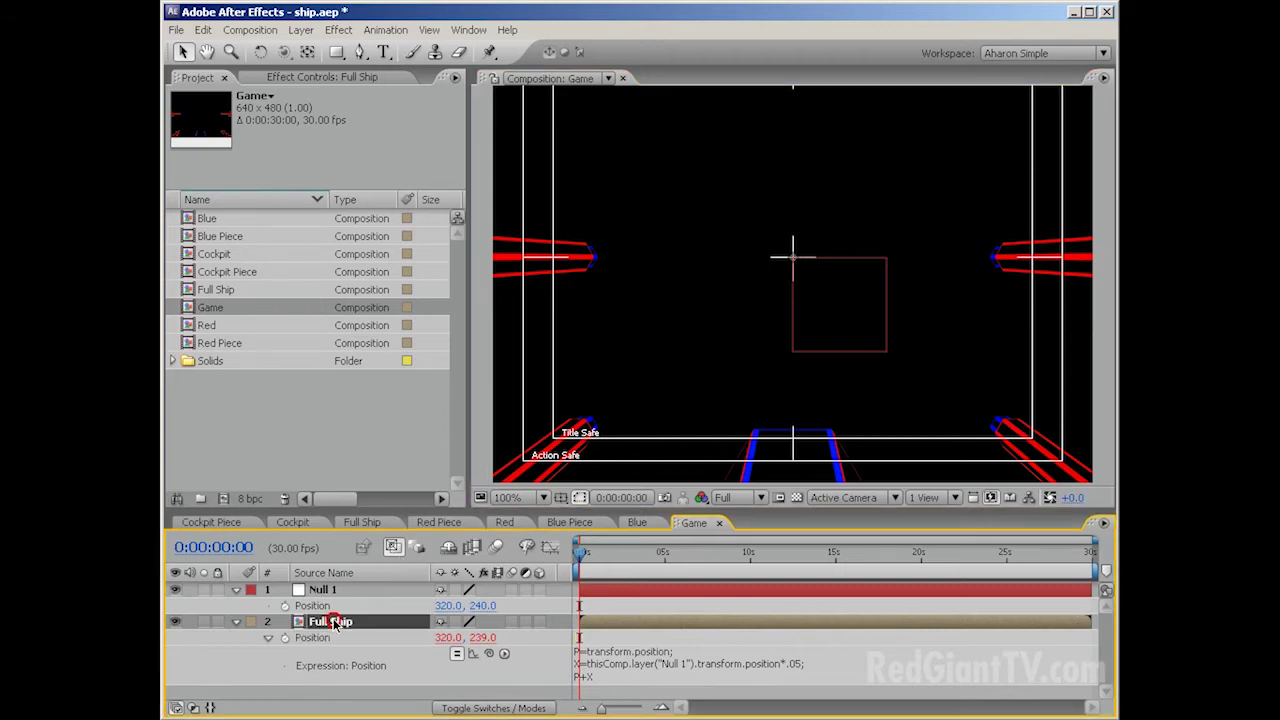
click(643, 323)
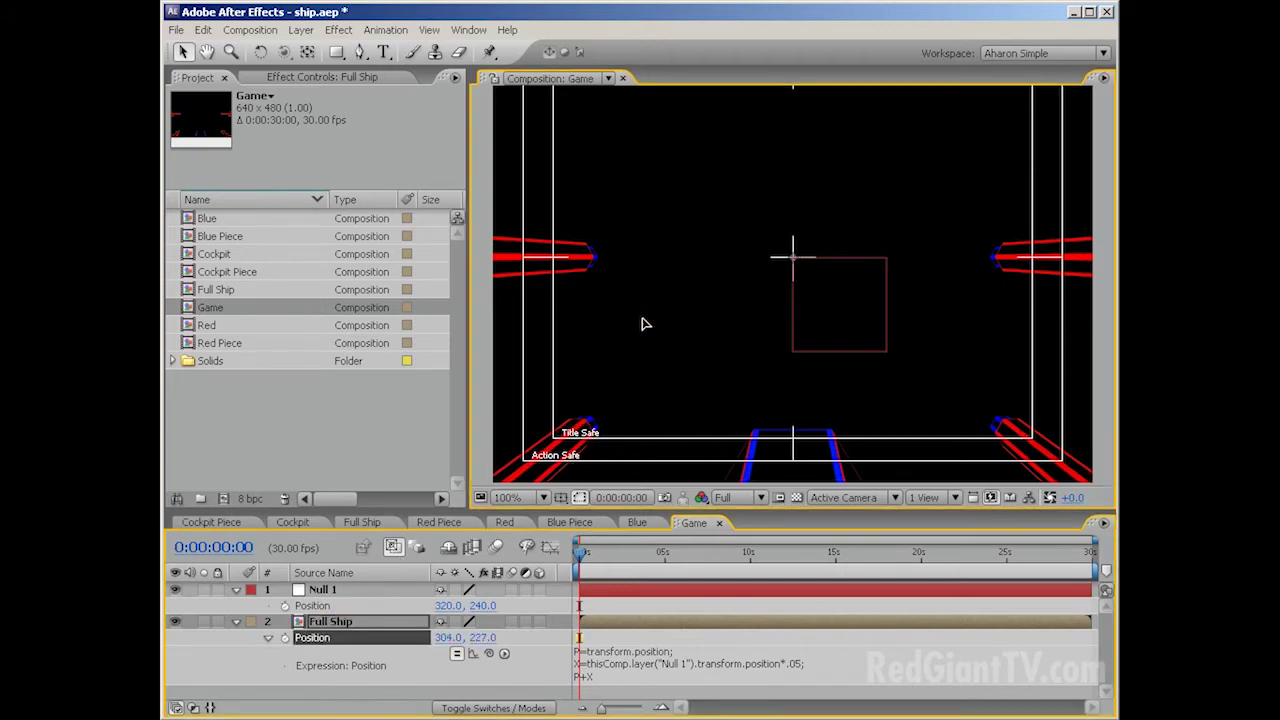
Step: Test-move Null 1 and undo the move, and hide the title/action safe overlay
click(328, 591)
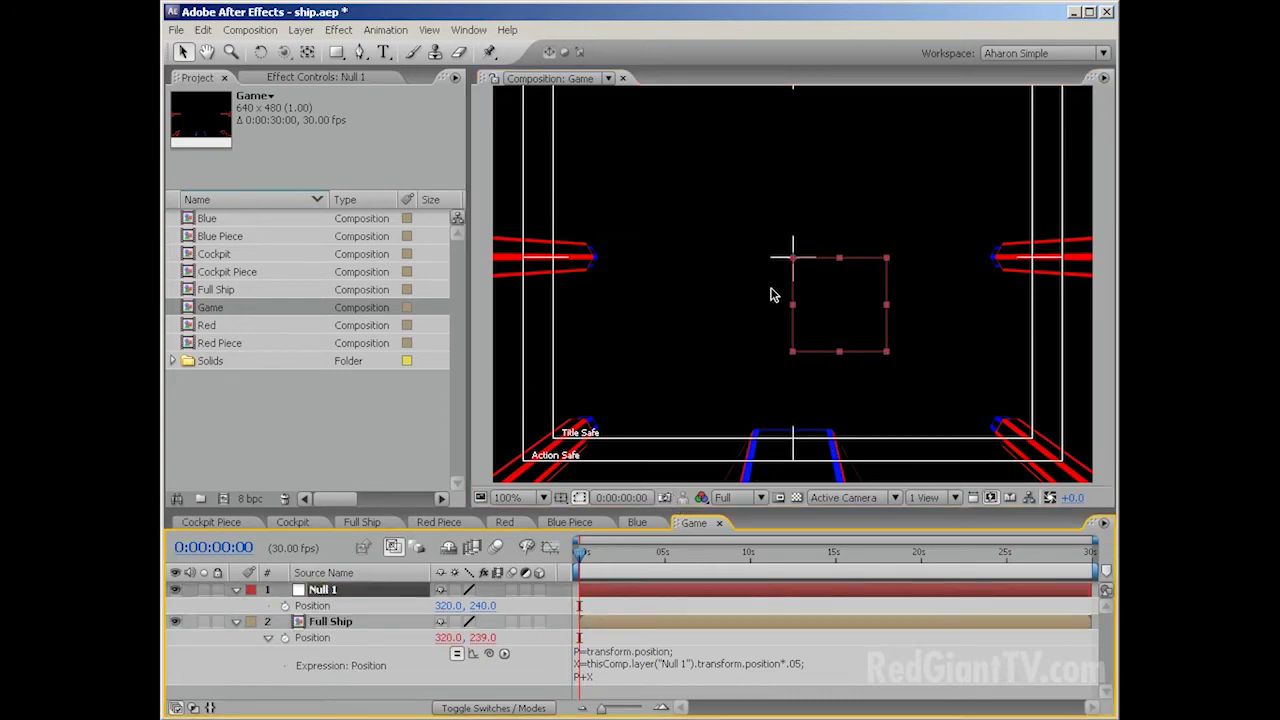
drag(826, 290, 794, 297)
key(ctrl+z)
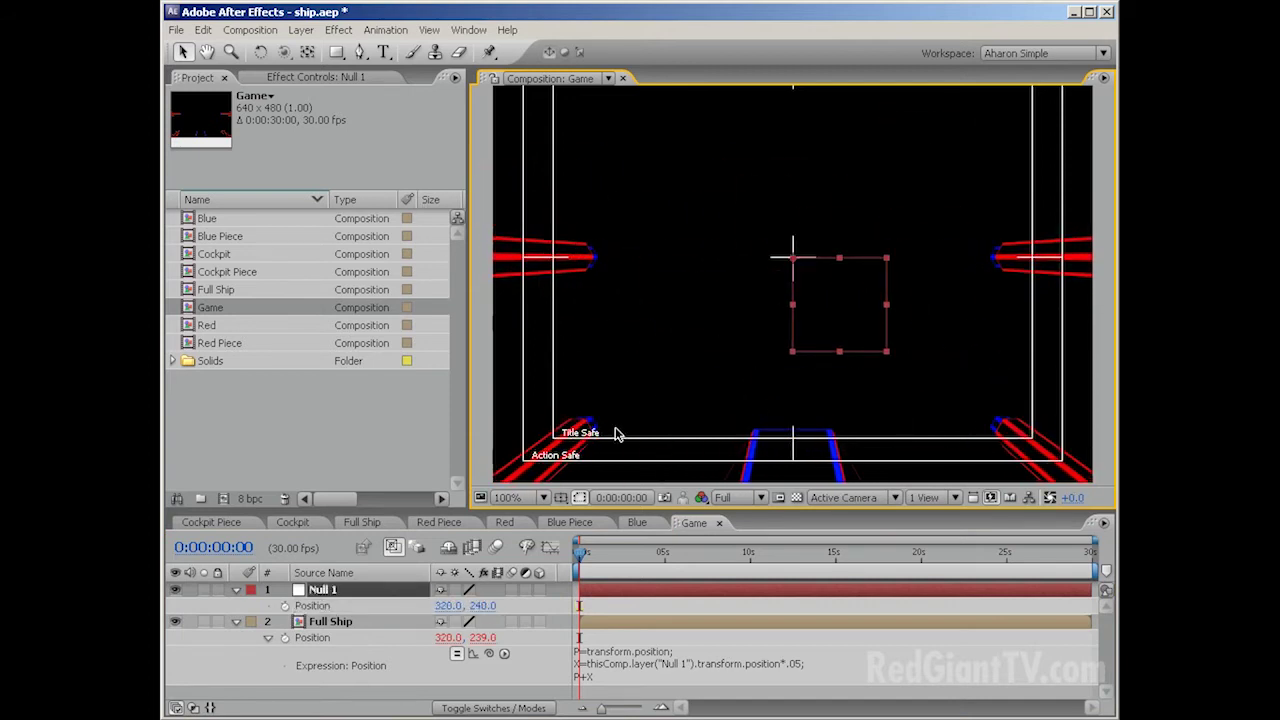
click(561, 497)
click(574, 517)
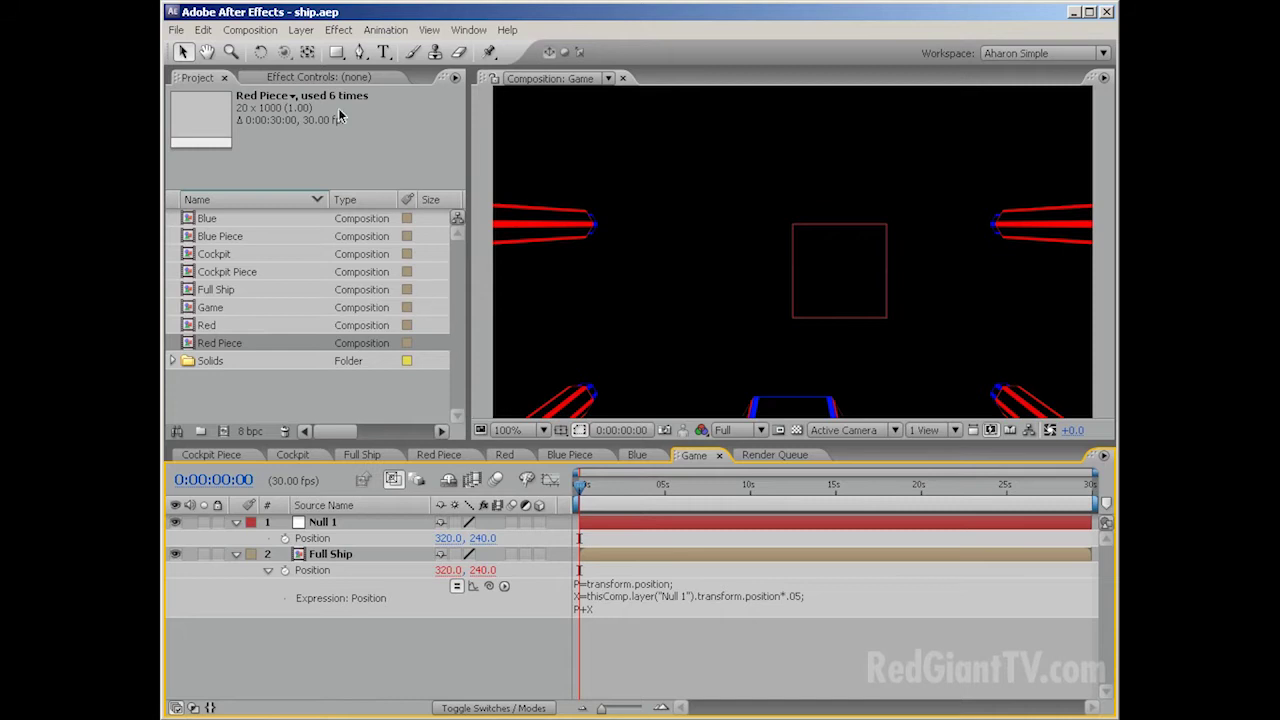
Step: Create a text layer in Game containing the characters "><"
click(302, 30)
mouse_move(312, 50)
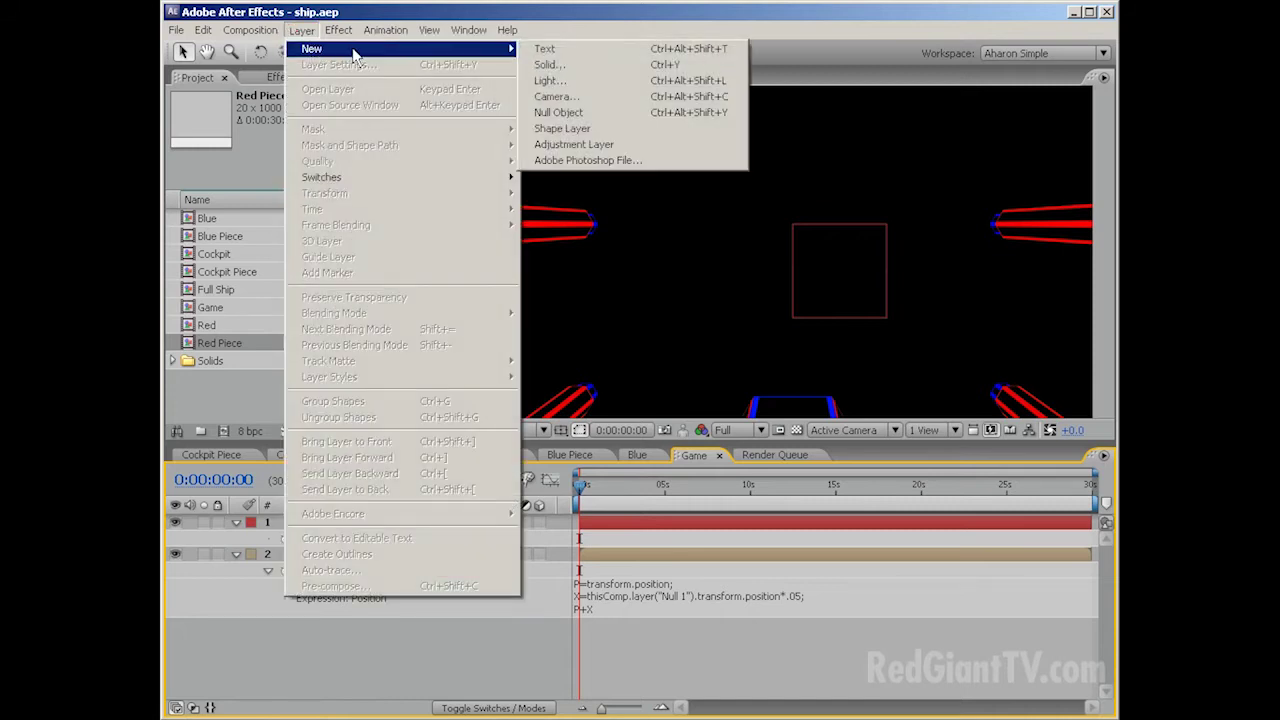
click(545, 47)
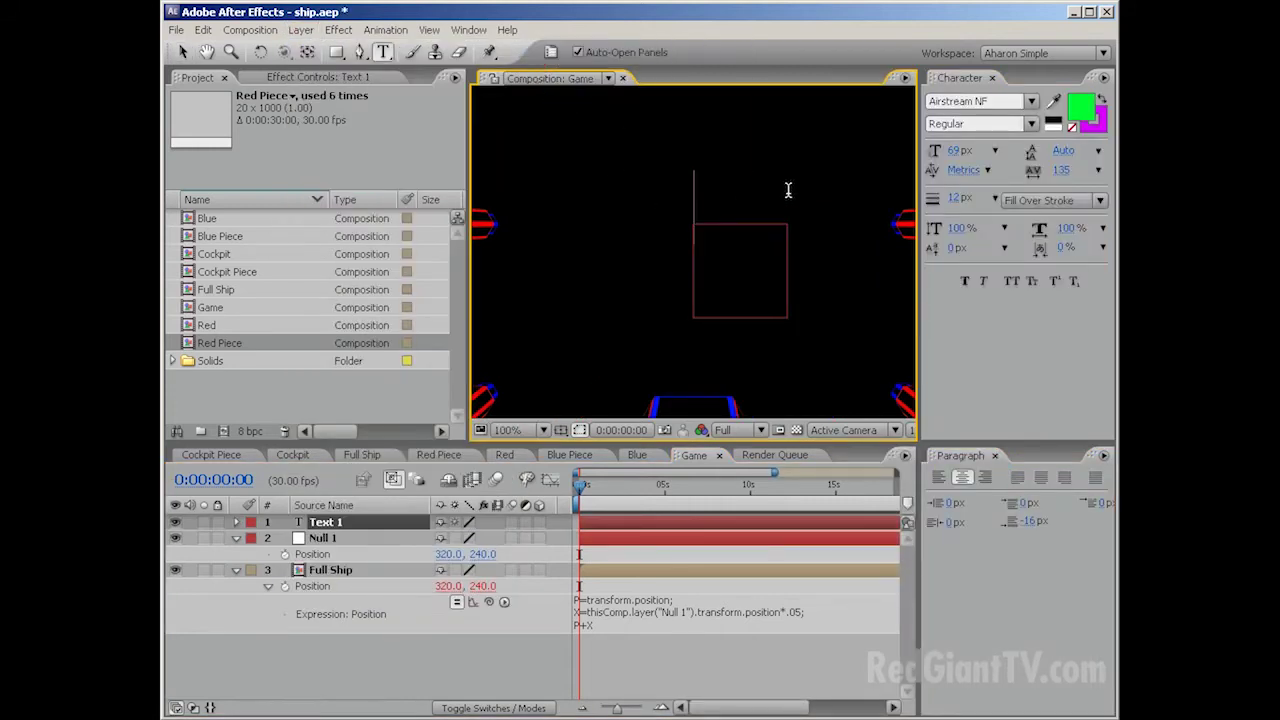
text(>)
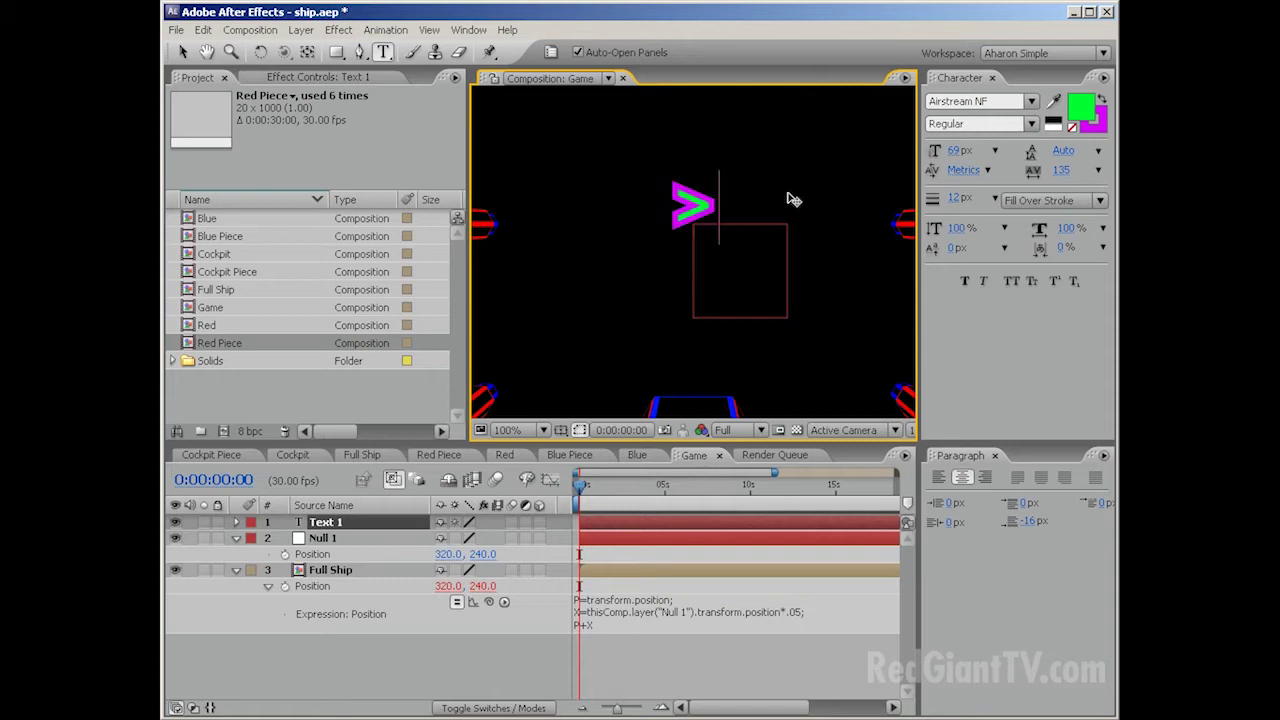
text(<)
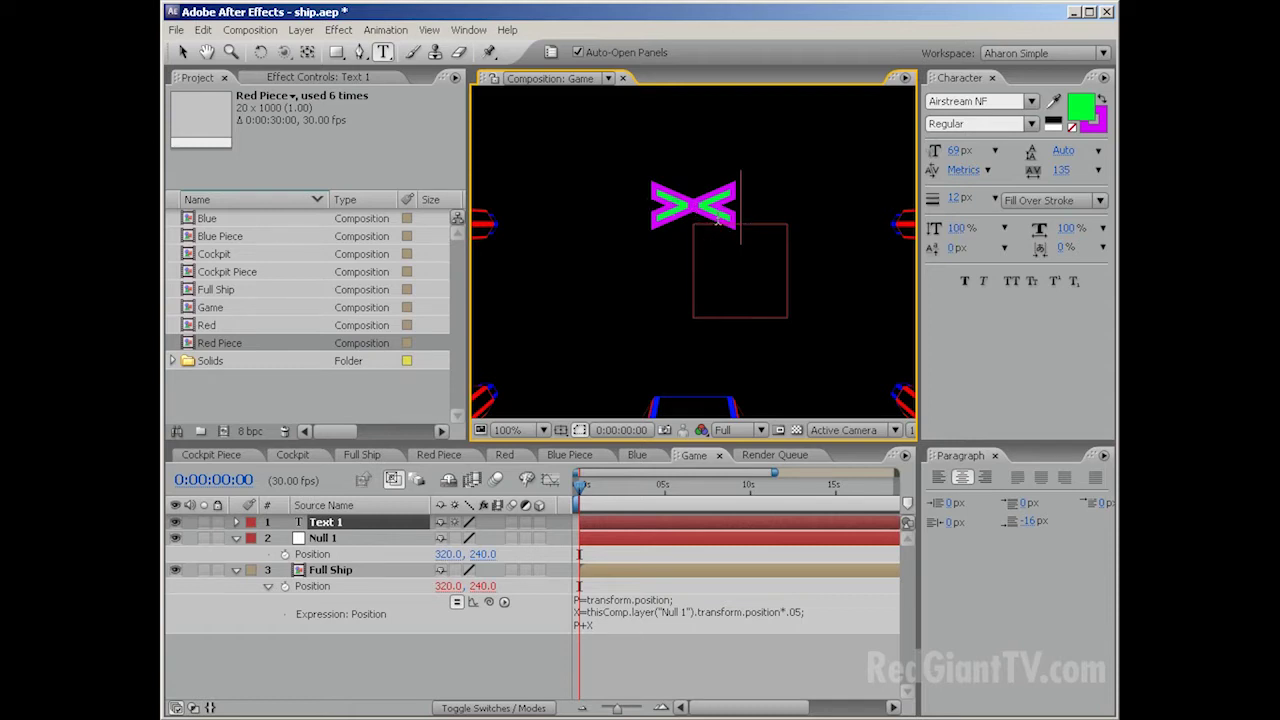
Step: Commit the "><" text and change its font to Myriad
click(968, 339)
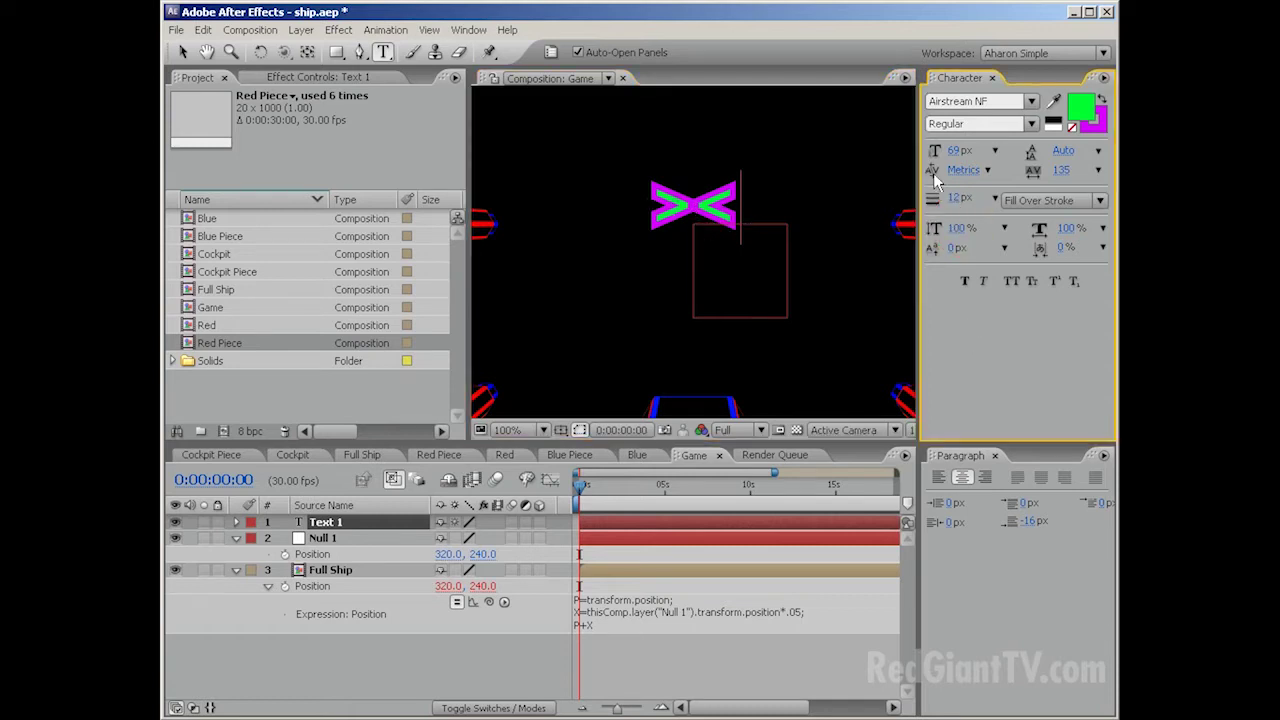
click(997, 101)
text(Myriad)
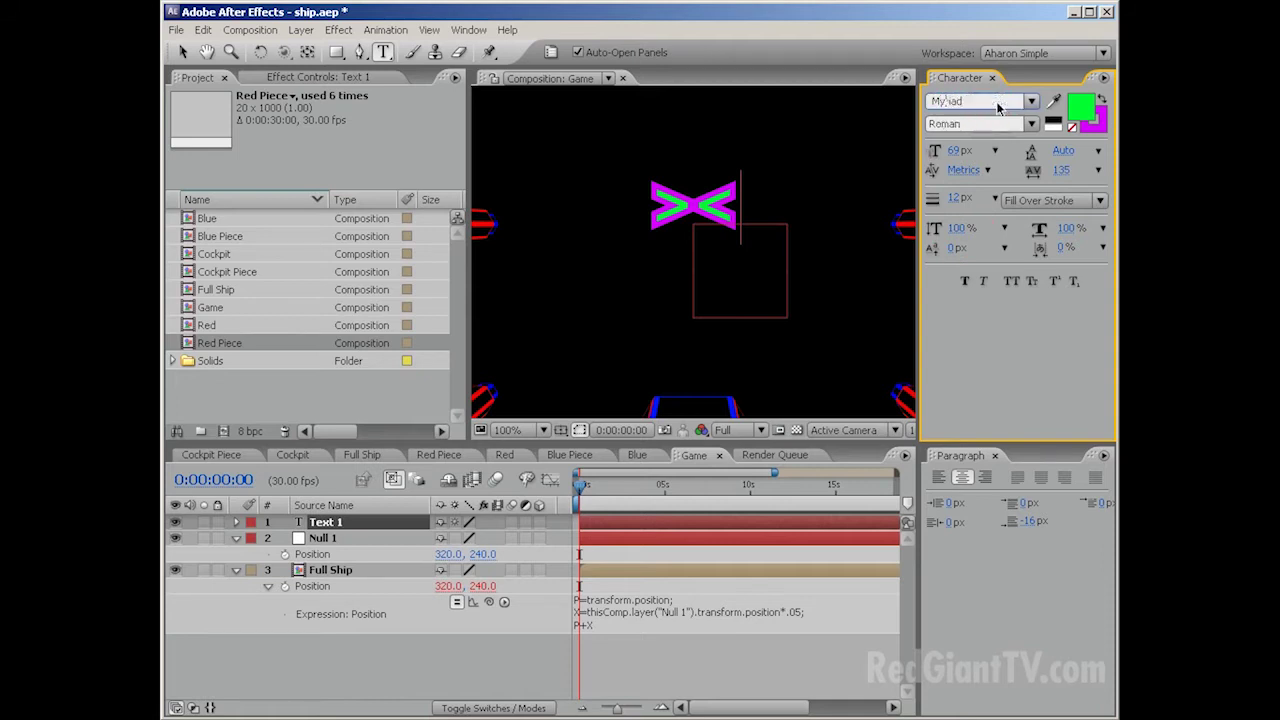
text( Pro)
click(678, 520)
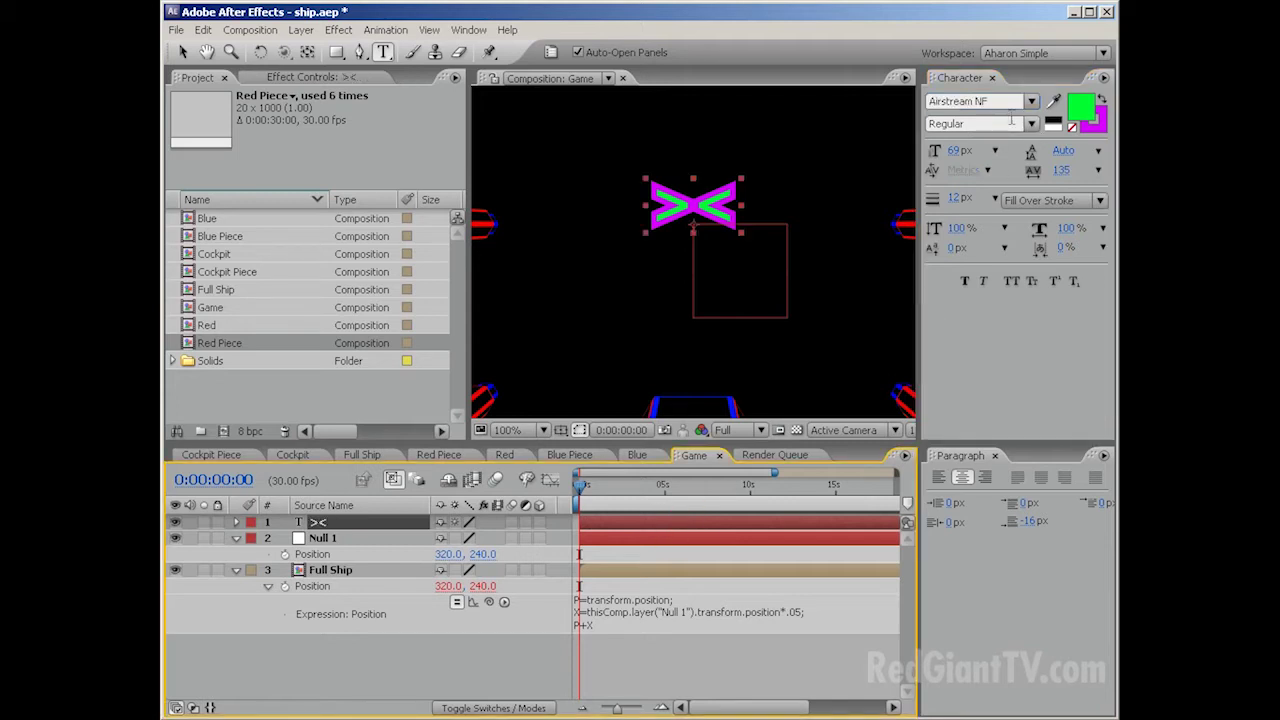
click(990, 102)
text(Myriad)
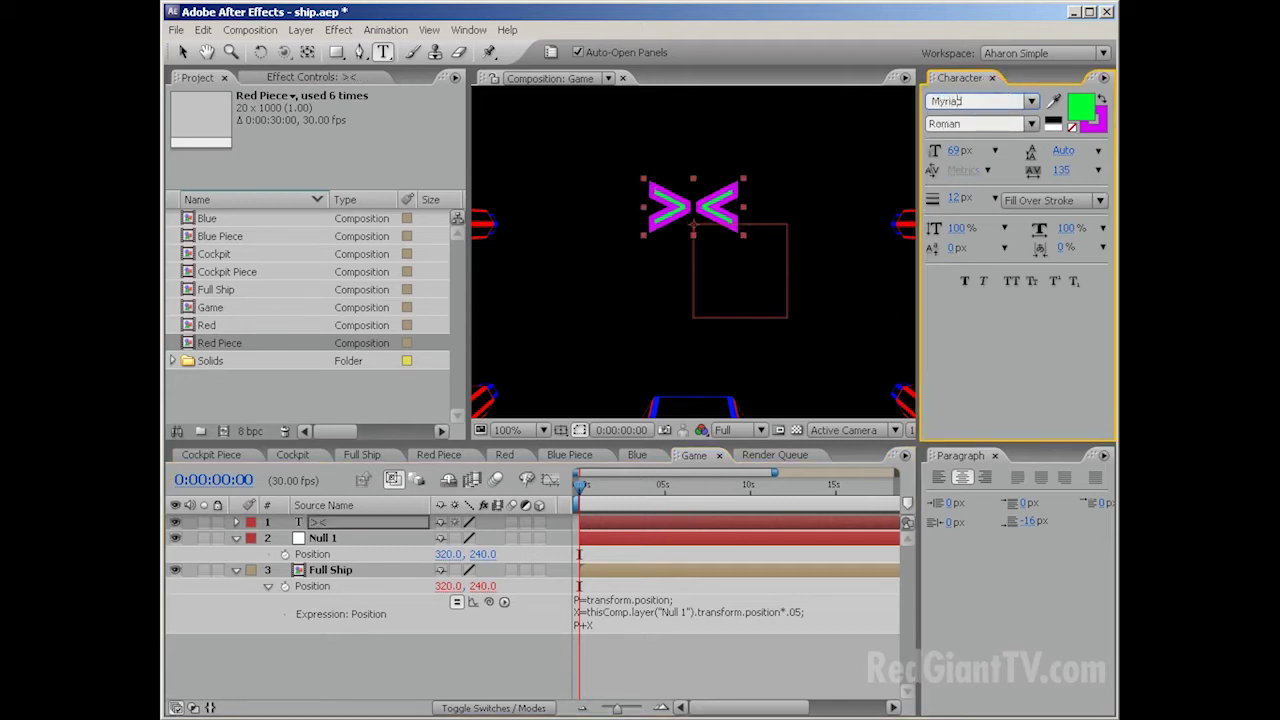
Step: Set the crosshair text's font to Myriad Pro in the Black style
text( Pro)
click(1022, 124)
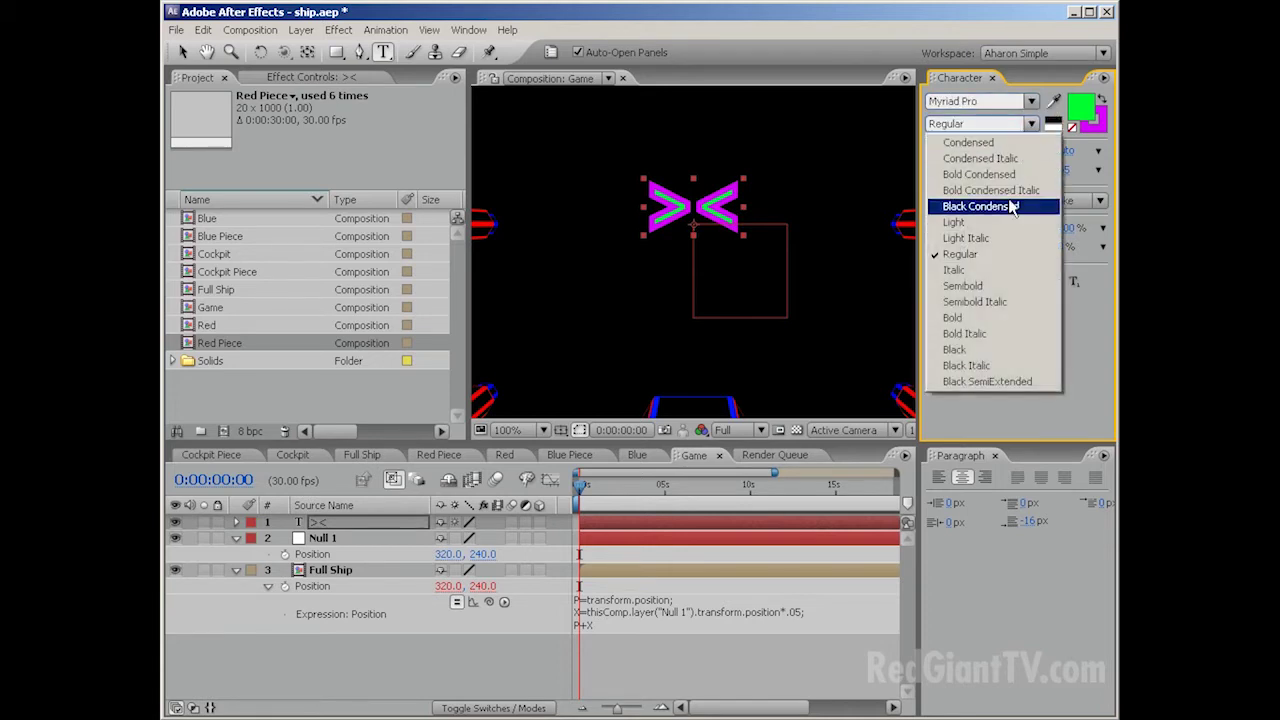
click(989, 349)
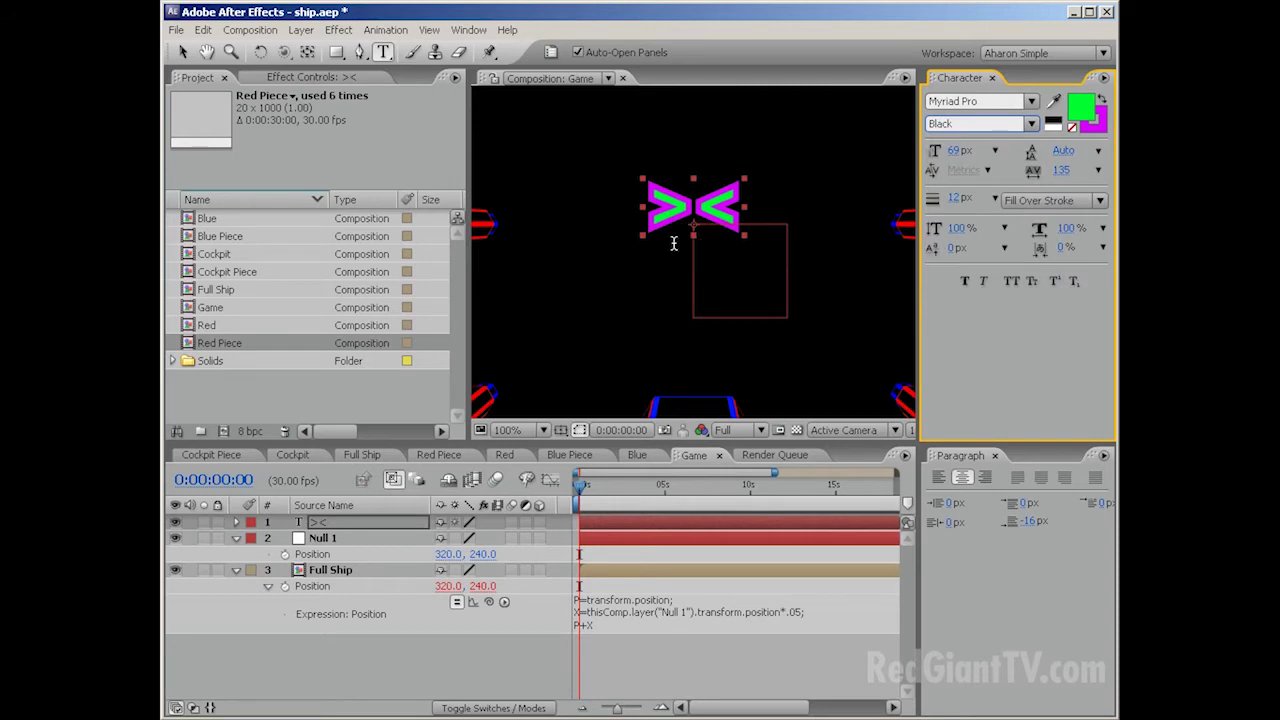
Step: Remove the crosshair text's fill and change its stroke colour to cyan #00F0FF
click(1078, 110)
key(Return)
click(1072, 128)
click(1096, 128)
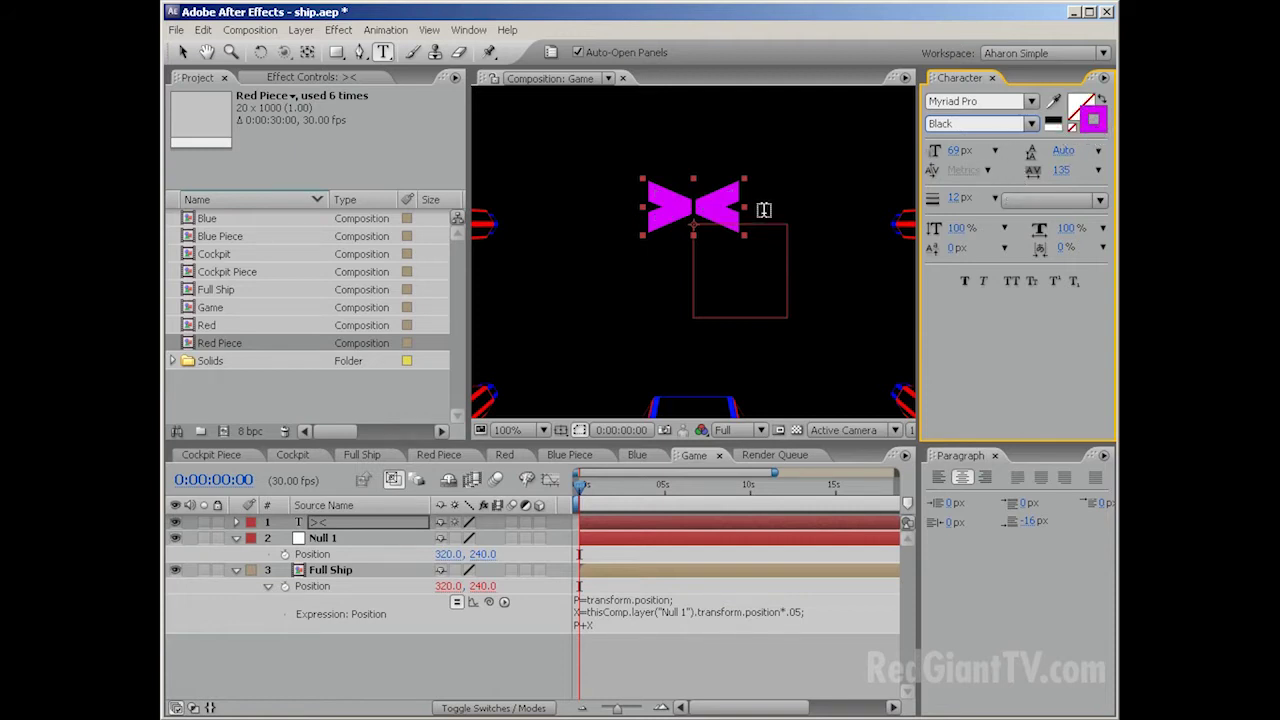
double_click(1096, 124)
drag(516, 498, 517, 510)
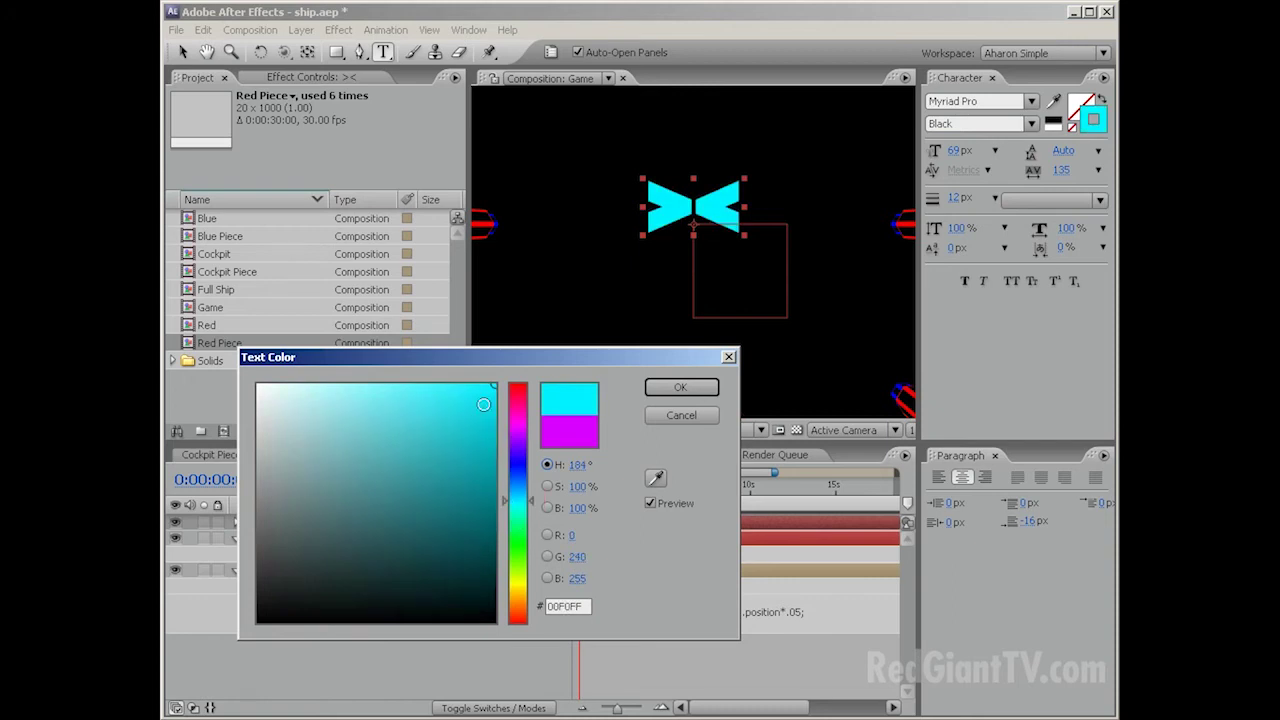
click(680, 388)
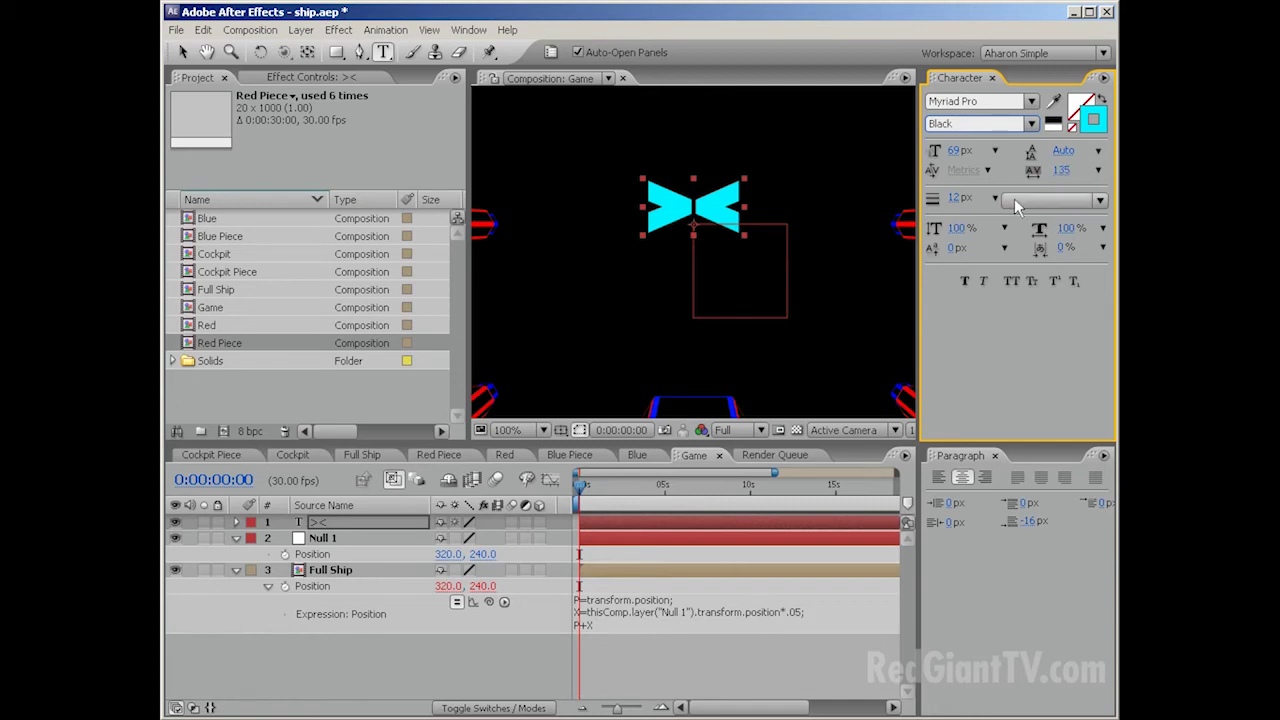
Step: Set the crosshair text's stroke width to 2 px
click(957, 200)
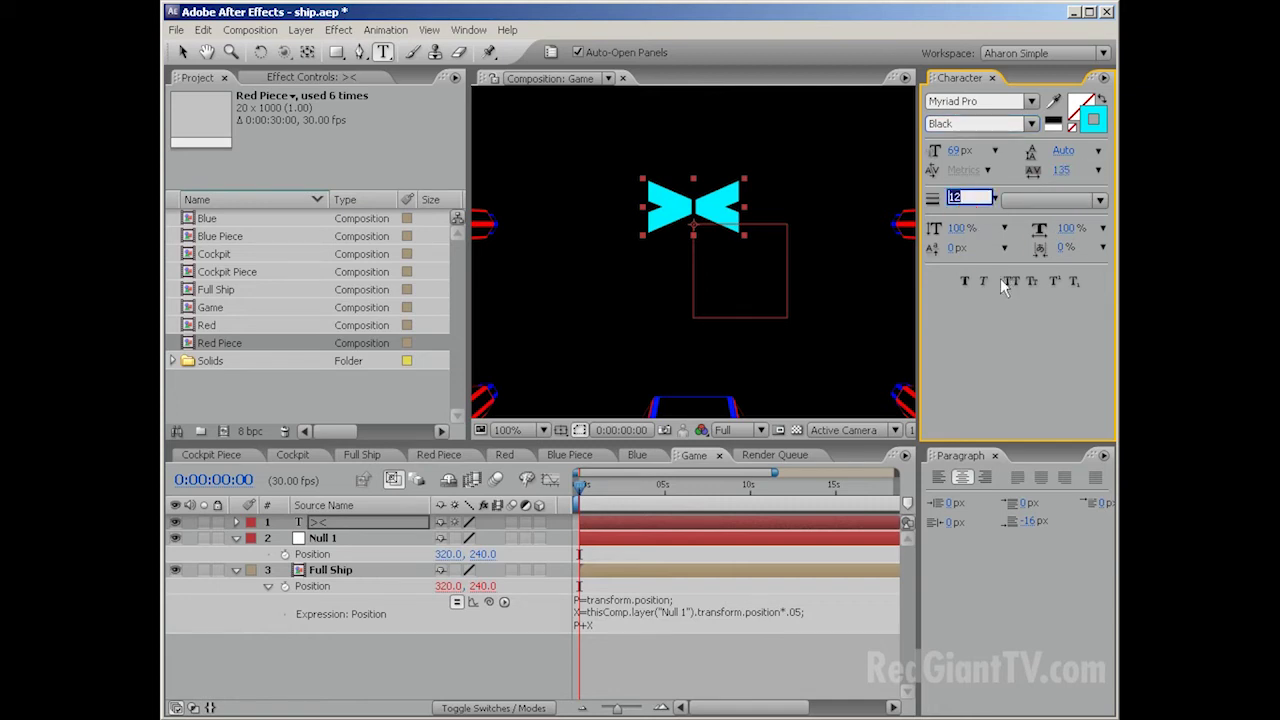
text(2)
key(Return)
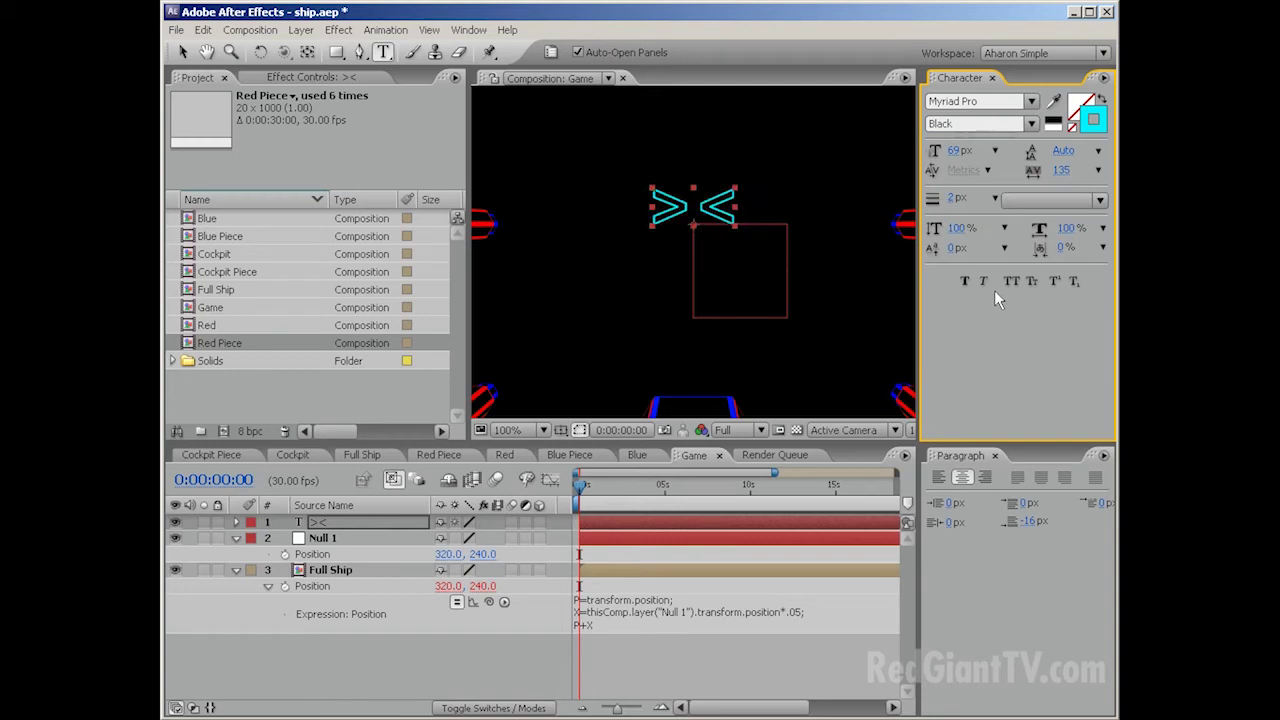
Step: Reveal the crosshair text layer's anchor point and set it to 0, -18 to centre the characters vertically on it
click(339, 519)
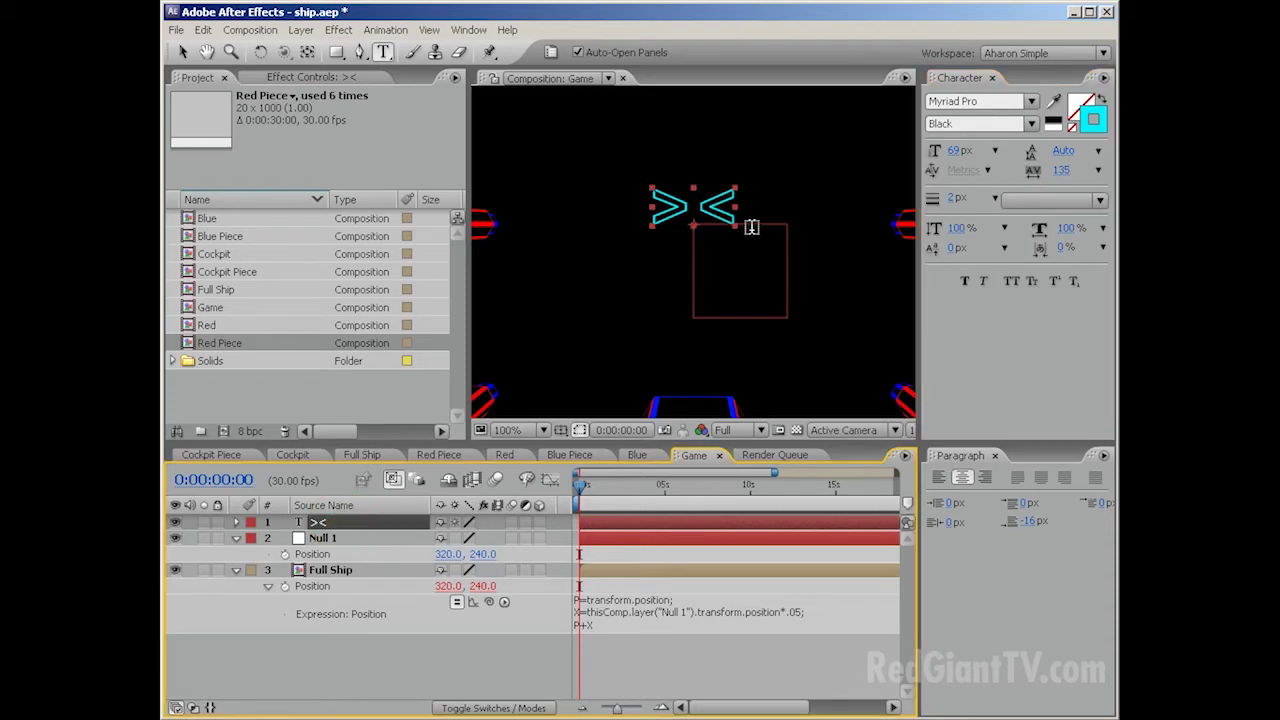
key(a)
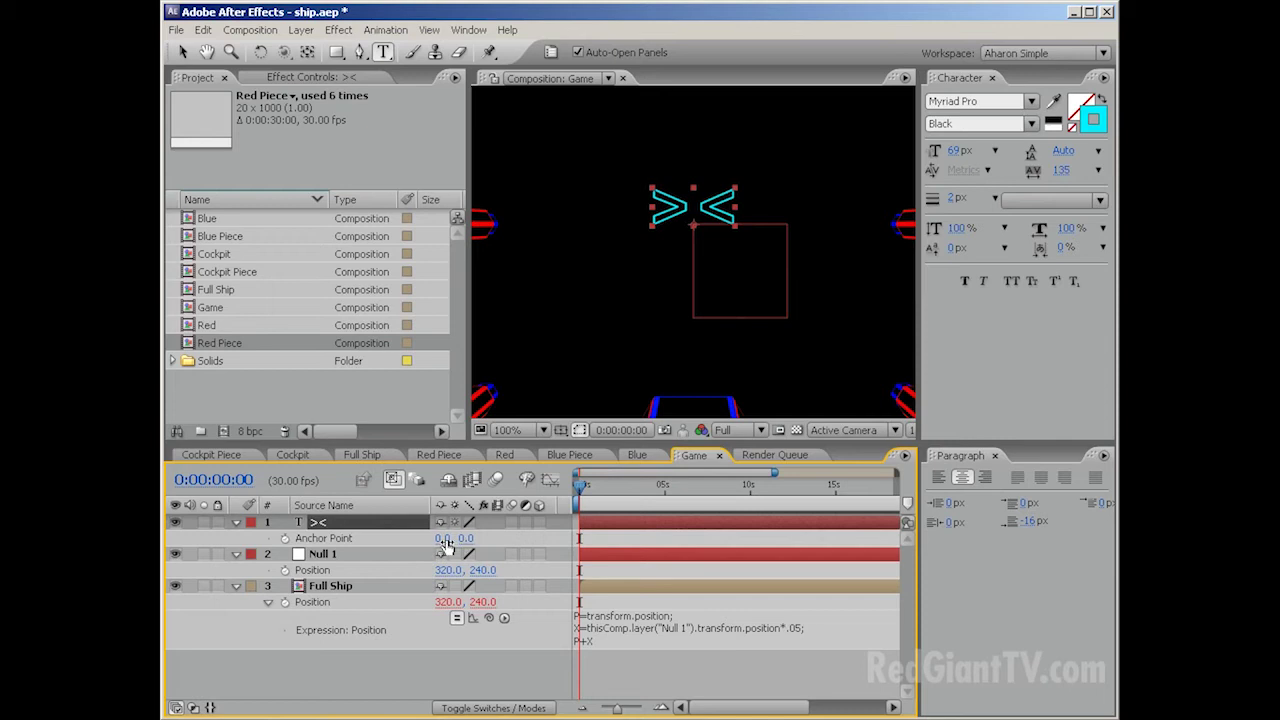
drag(465, 538, 448, 538)
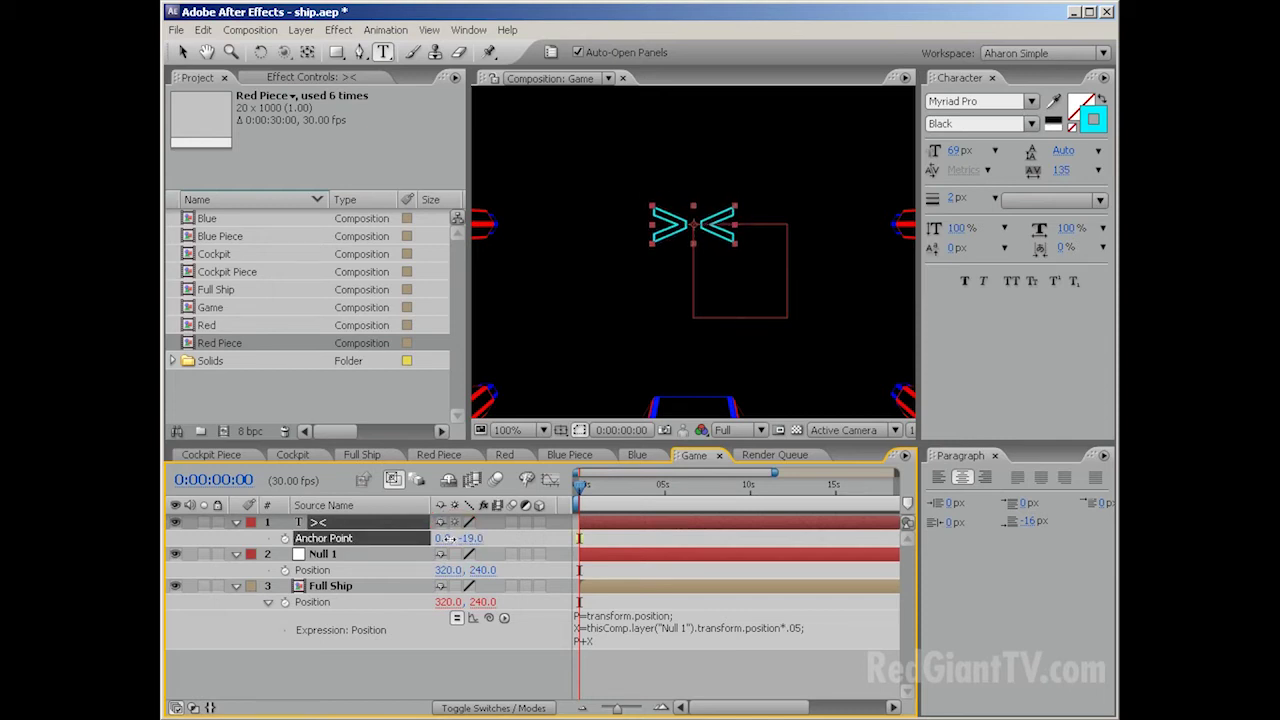
drag(448, 538, 450, 538)
Step: Enlarge the crosshair text to a 100 px font size and recentre it with an anchor point of 0, -28
click(966, 150)
text(100)
key(Return)
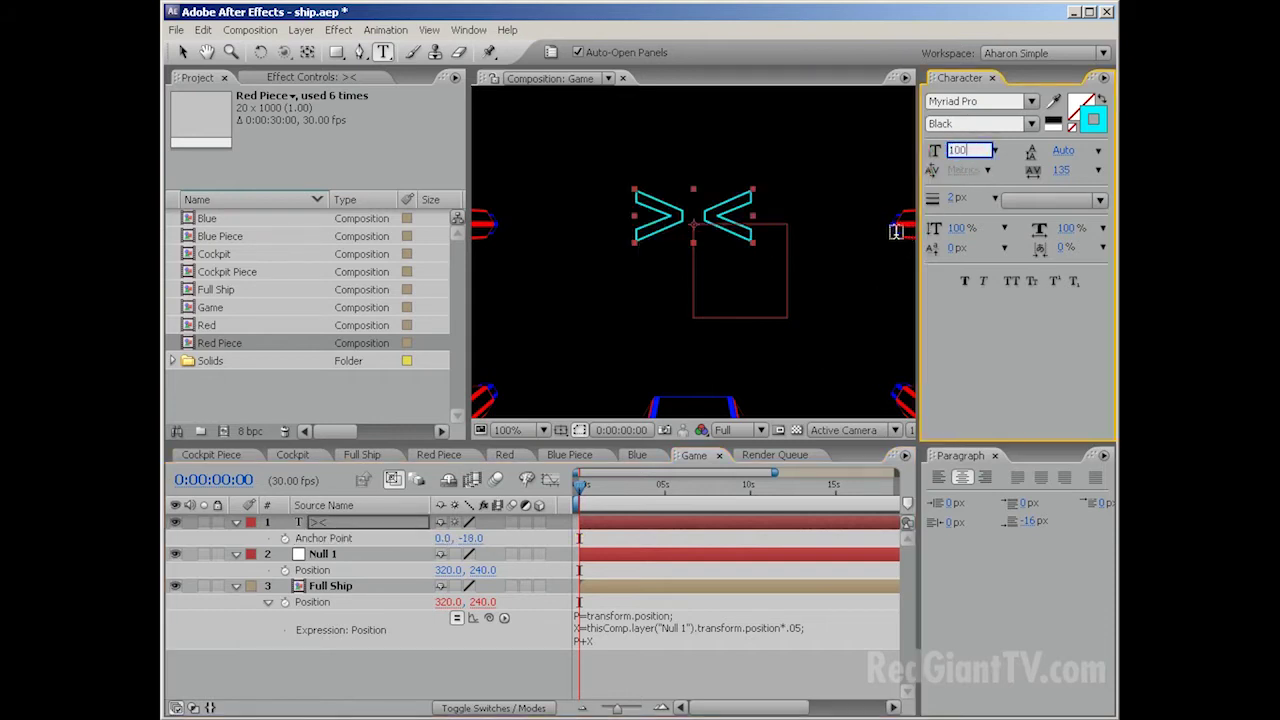
click(486, 539)
drag(486, 539, 470, 538)
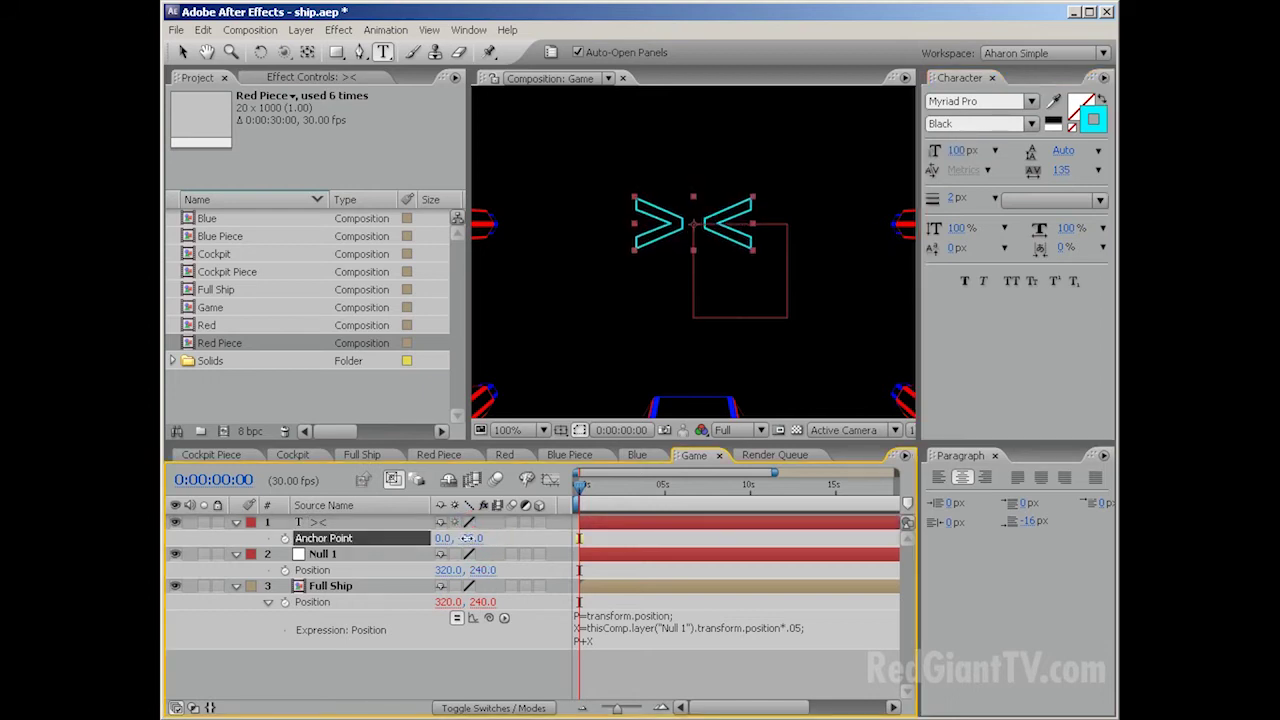
click(472, 538)
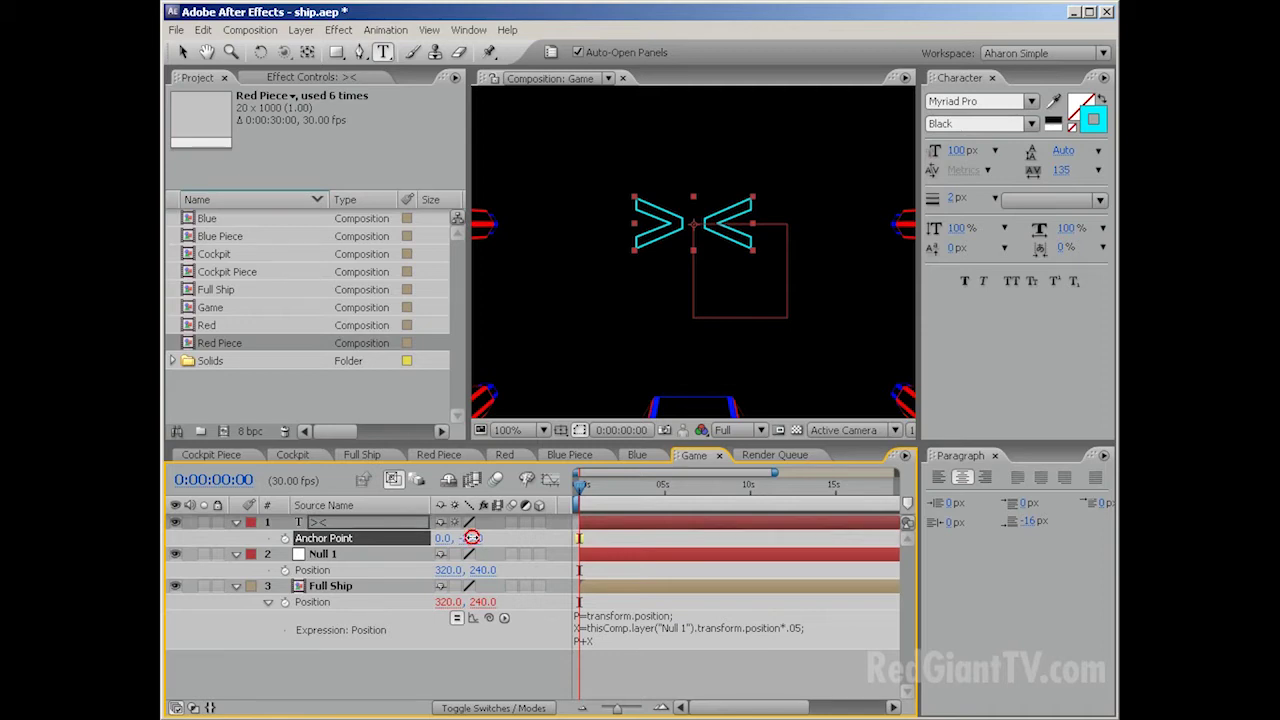
click(470, 538)
key(Return)
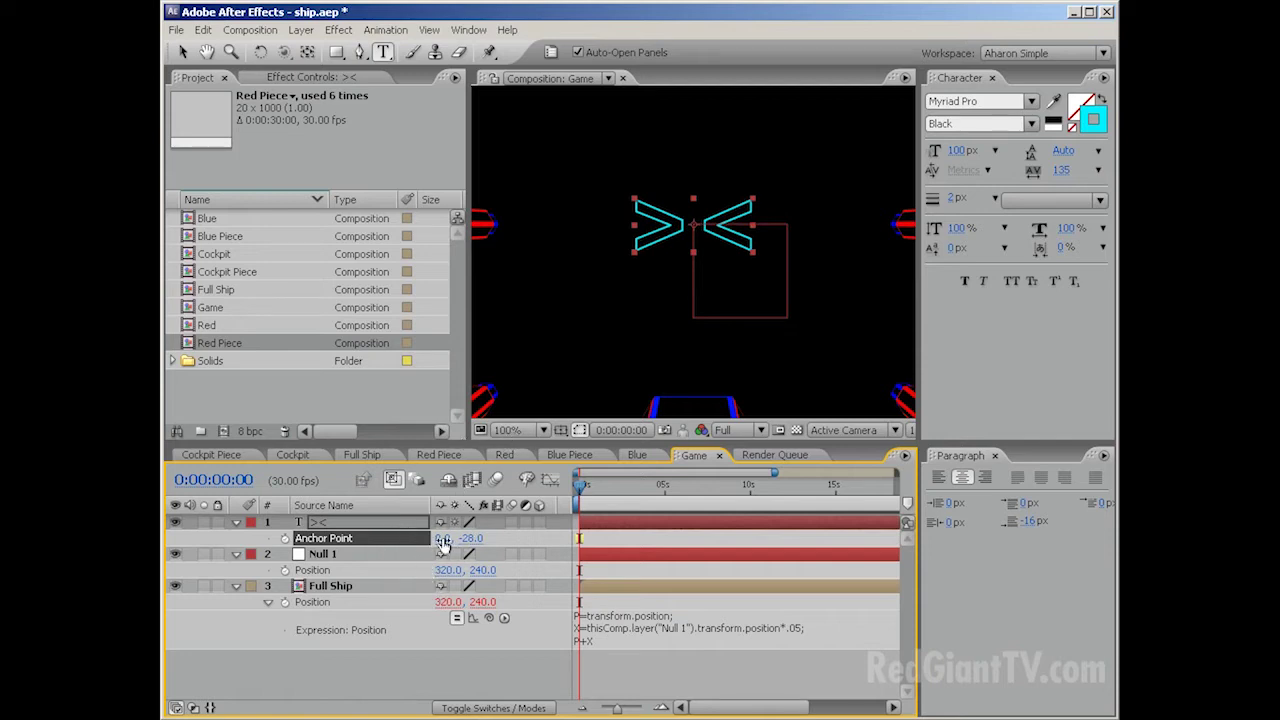
Step: Show the layers' Parent settings in the Game timeline and parent the crosshair text layer to Null 1
click(325, 555)
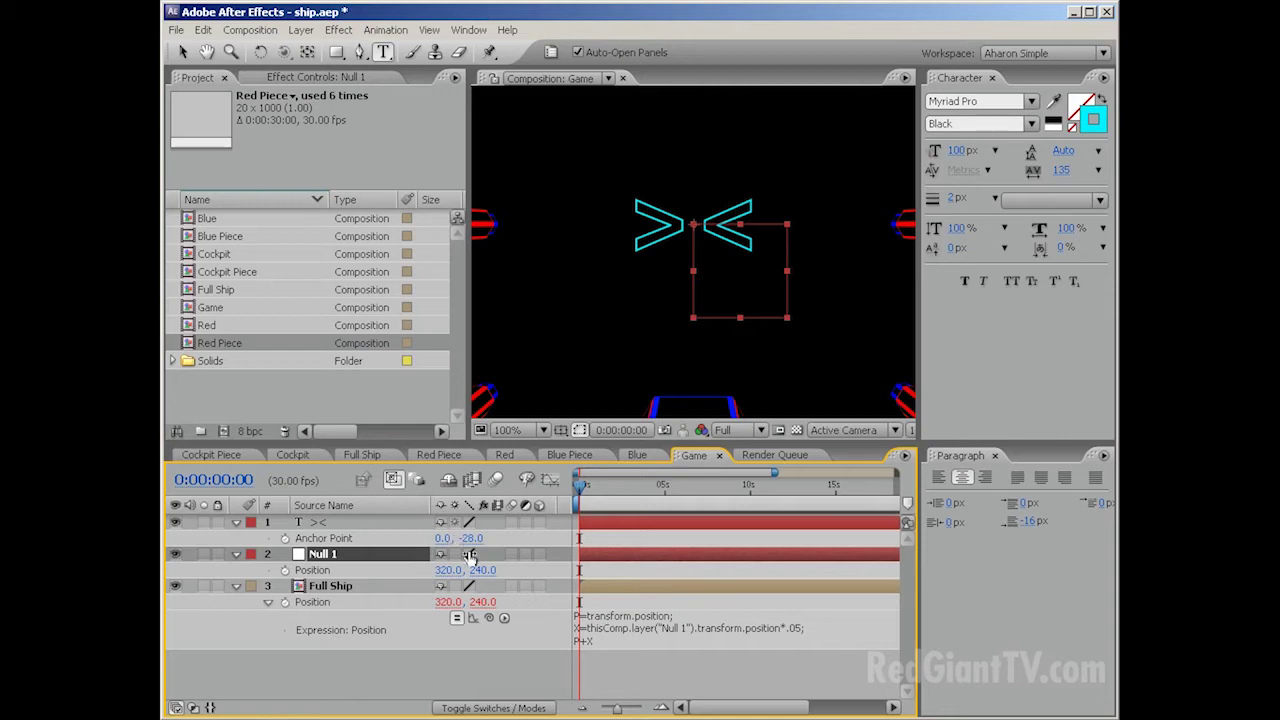
right_click(464, 506)
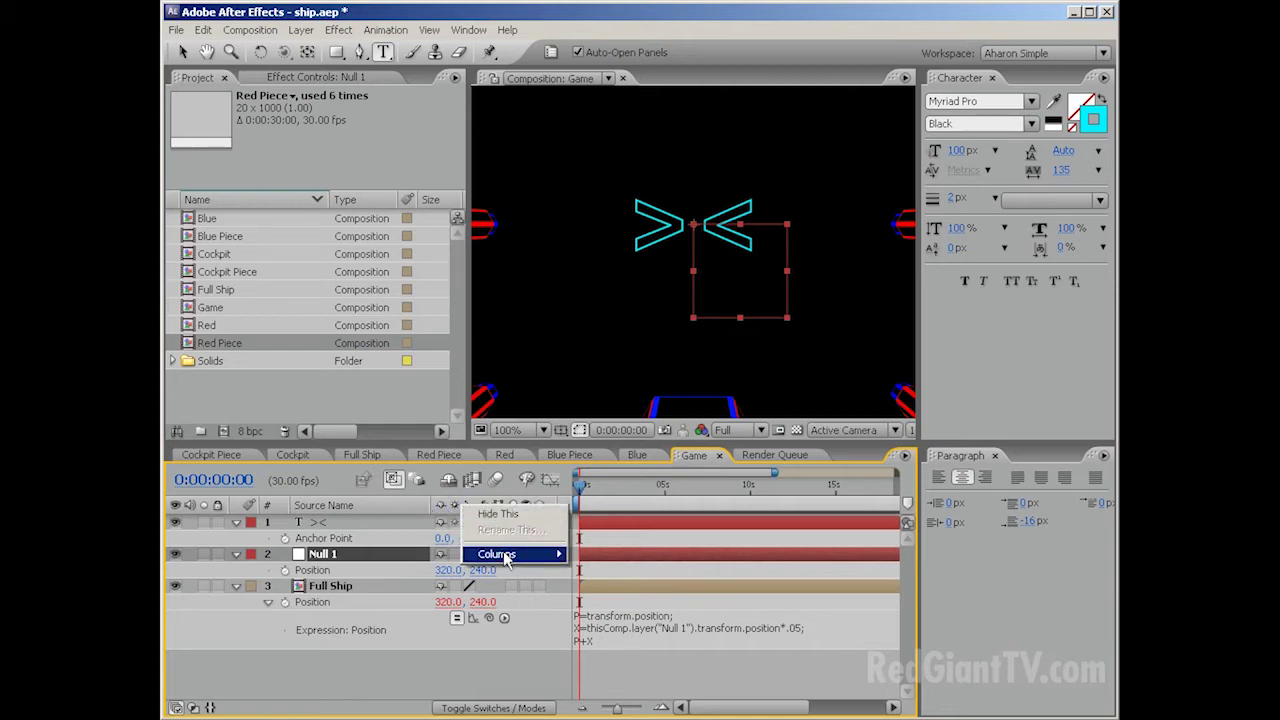
mouse_move(500, 554)
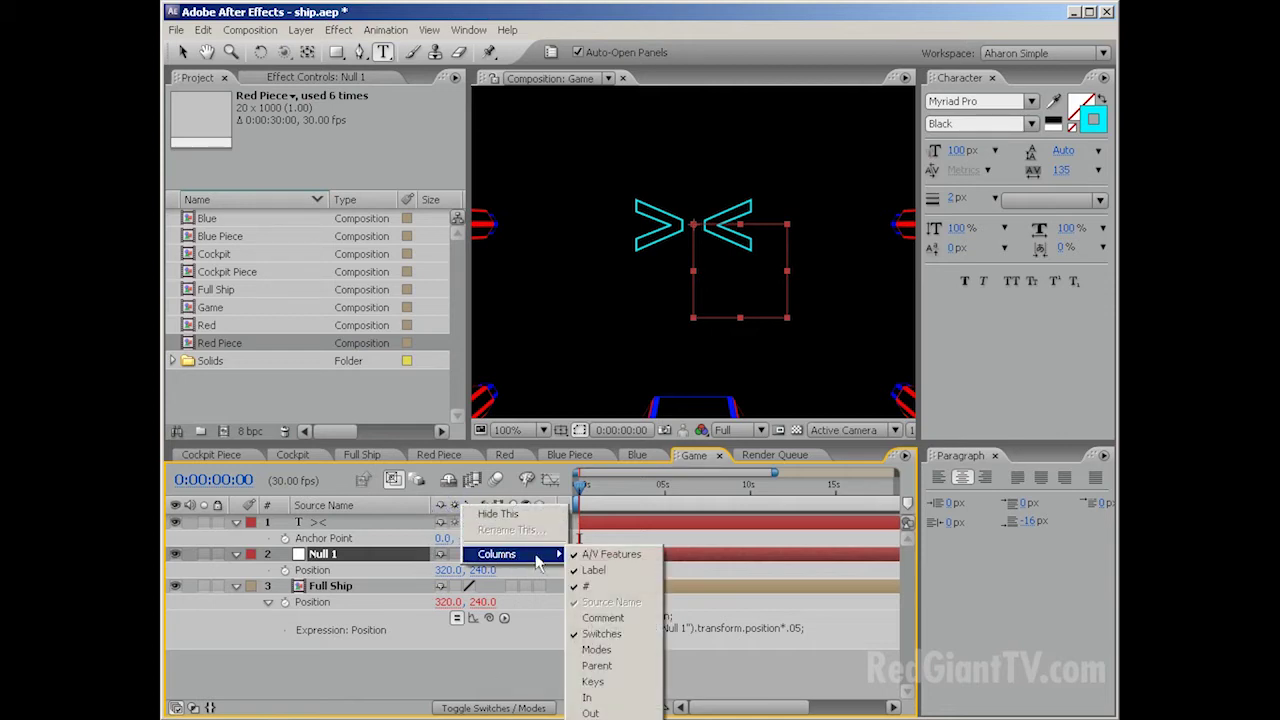
click(615, 667)
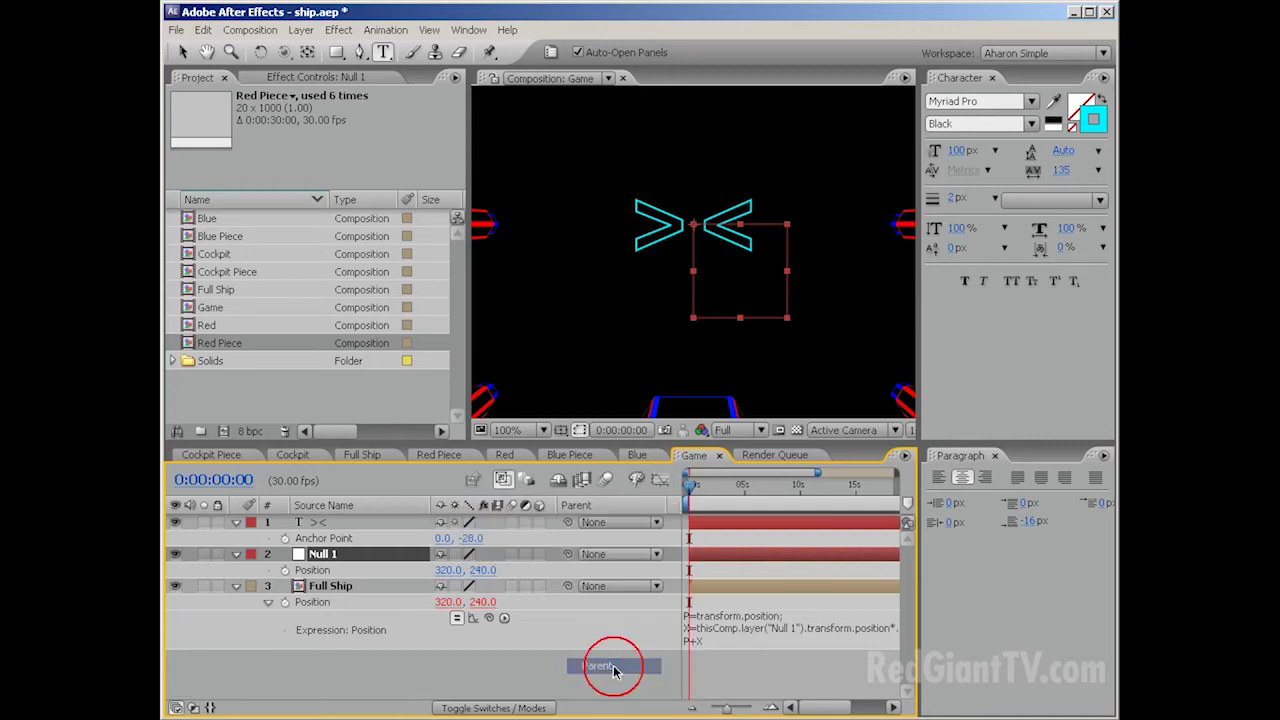
drag(568, 524, 324, 556)
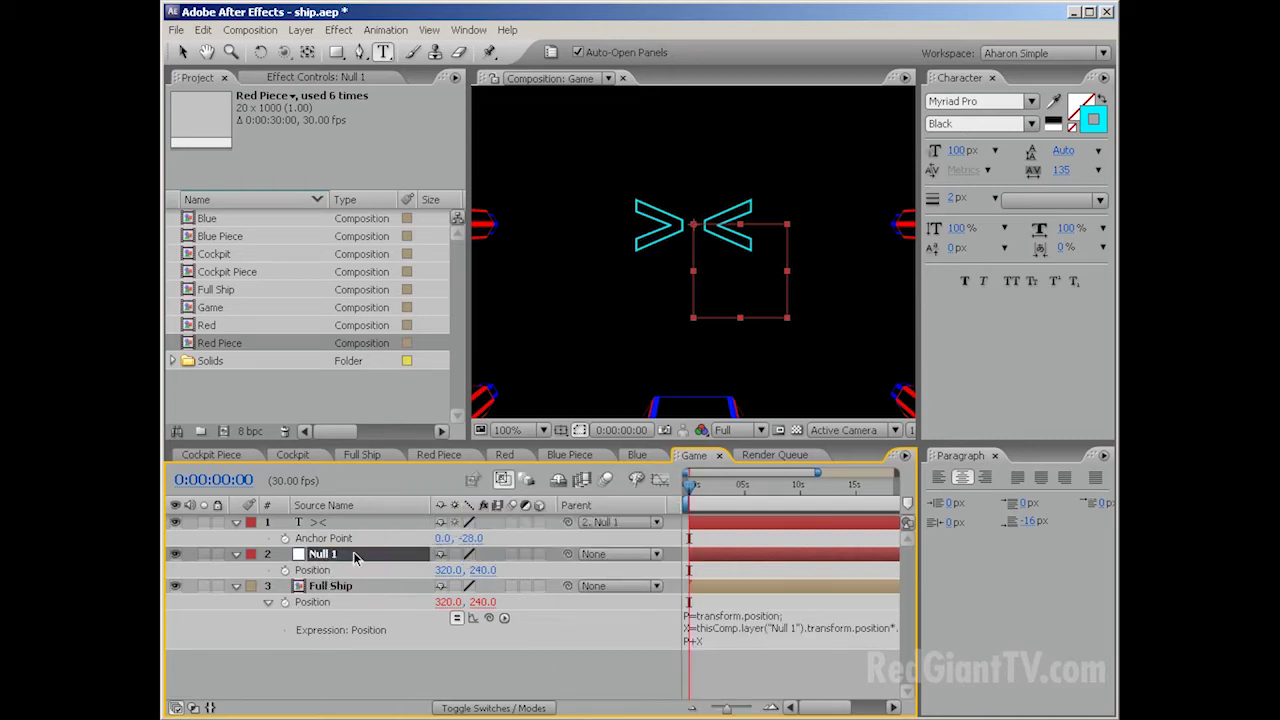
click(377, 681)
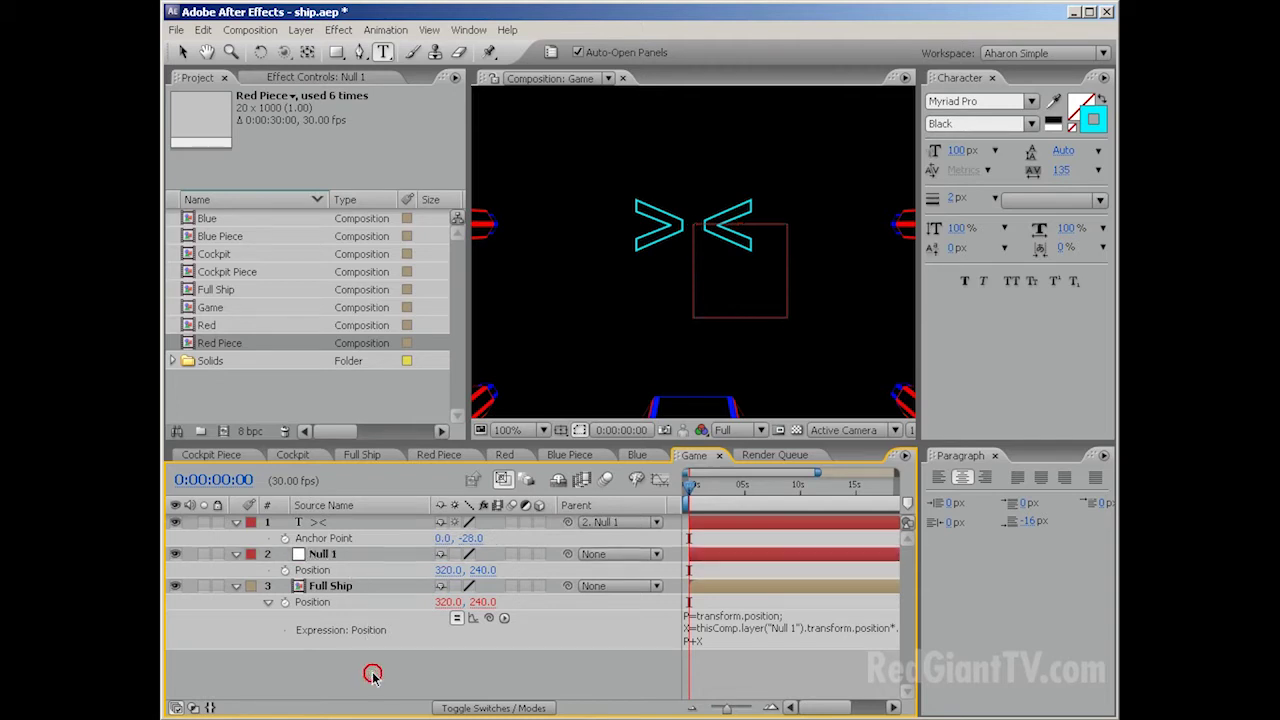
Step: Test-move Null 1 to about 282, 237 to check how the crosshair and ship follow it
click(323, 556)
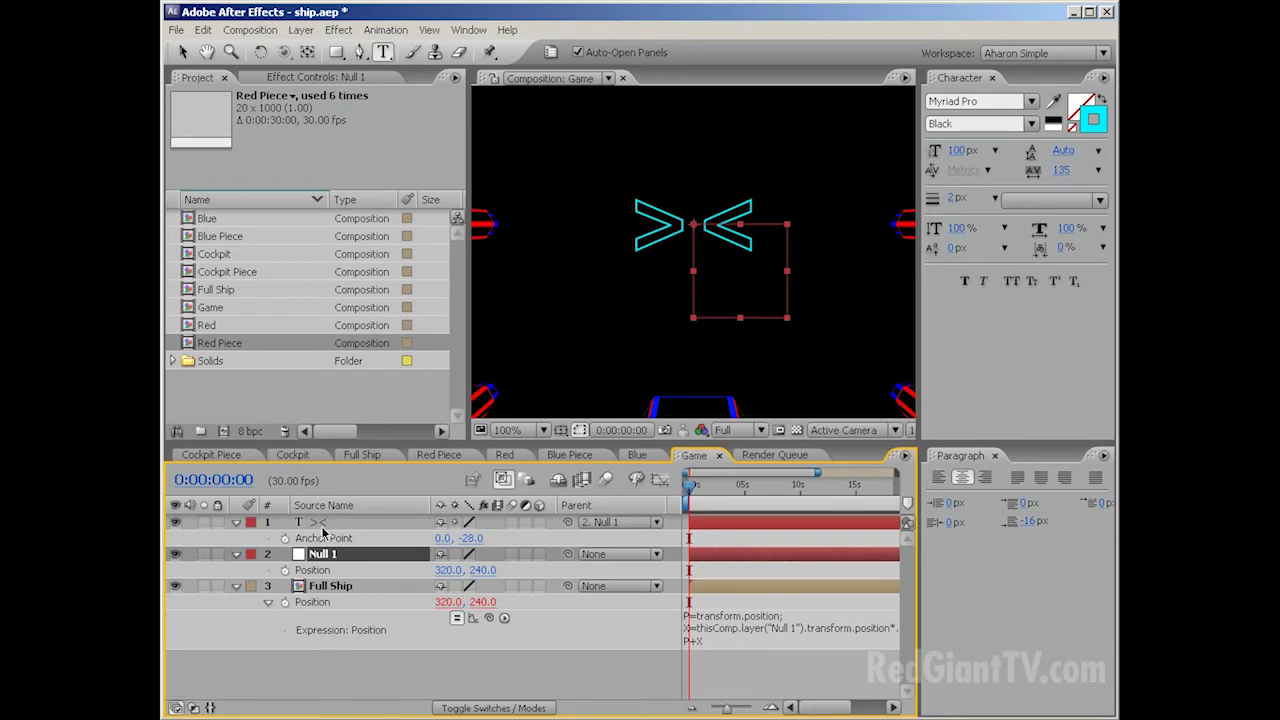
key(v)
mouse_move(720, 275)
mouse_down()
mouse_move(648, 272)
mouse_move(641, 356)
mouse_move(580, 226)
mouse_move(570, 287)
mouse_move(543, 280)
mouse_move(790, 279)
mouse_move(880, 297)
mouse_move(760, 286)
mouse_move(749, 297)
mouse_move(619, 269)
mouse_move(596, 278)
mouse_move(621, 292)
mouse_move(700, 277)
mouse_move(706, 262)
mouse_move(720, 275)
mouse_move(665, 258)
mouse_move(612, 266)
mouse_move(704, 272)
mouse_up()
key(comma)
Step: Display the layer blending modes and set the crosshair text layer's mode to Add
click(463, 708)
key(period)
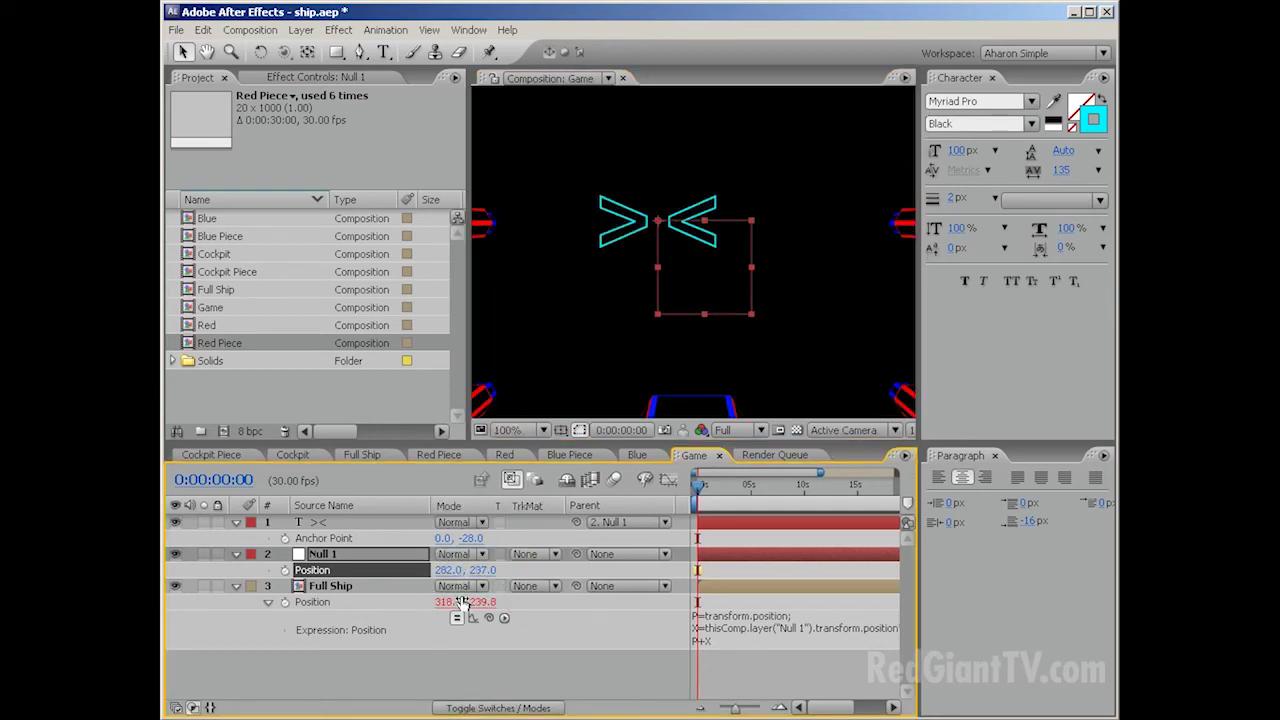
click(459, 523)
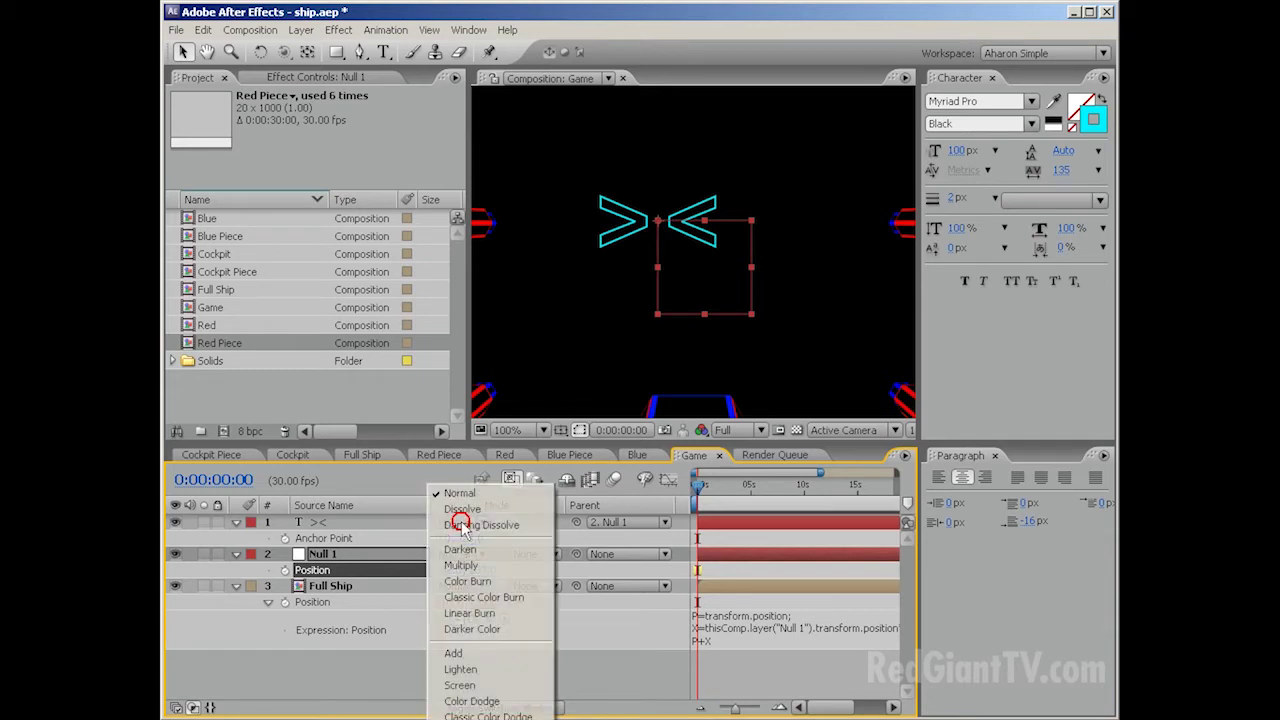
click(460, 653)
Step: Test-move Null 1 to about 143, 261 and inspect the crosshair's Add blending where it overlaps the red cockpit piece
drag(688, 285, 534, 283)
key(period)
key(h)
drag(514, 237, 809, 292)
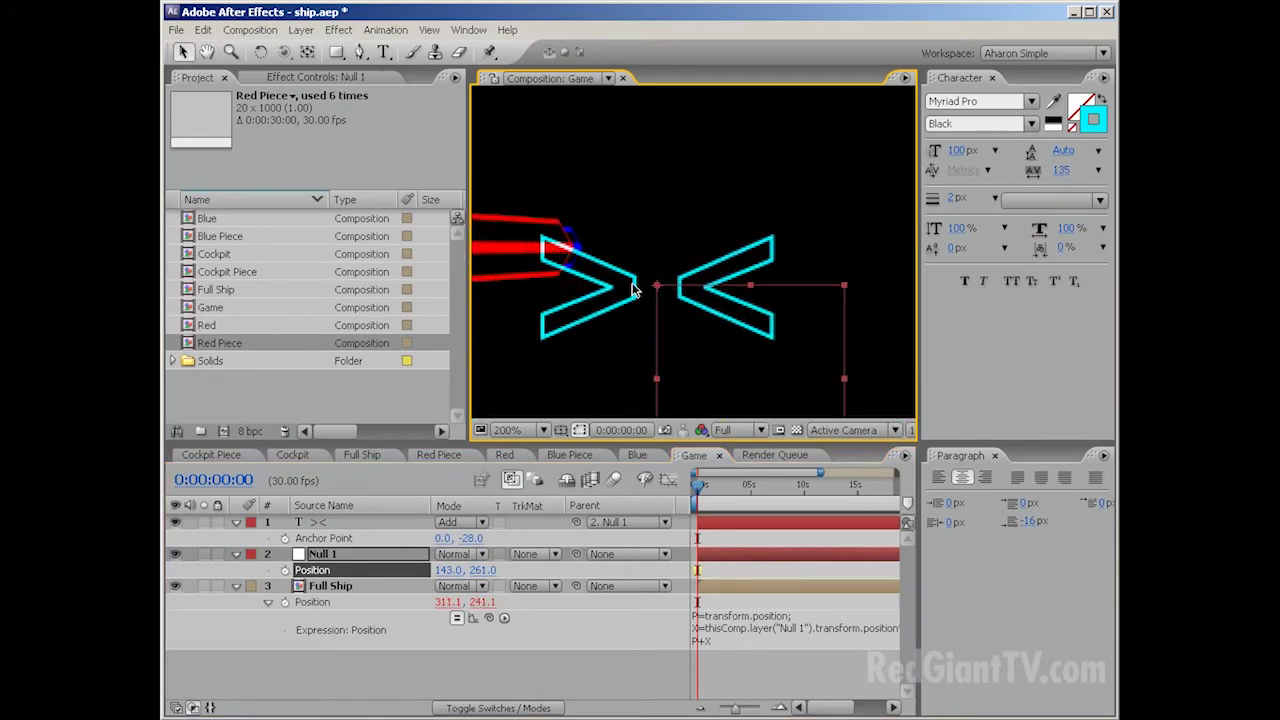
key(comma)
key(comma)
key(h)
drag(767, 275, 694, 287)
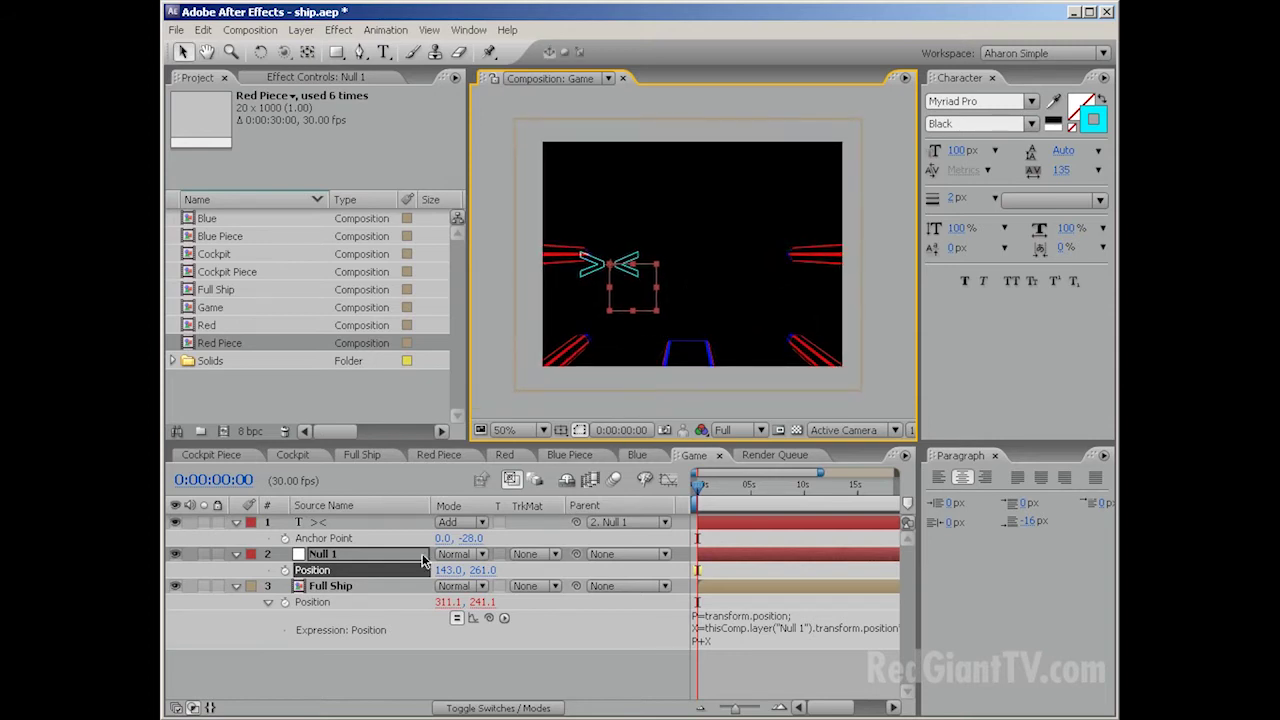
Step: Reset Null 1's position to the composition centre and deselect the layer
right_click(338, 571)
click(358, 660)
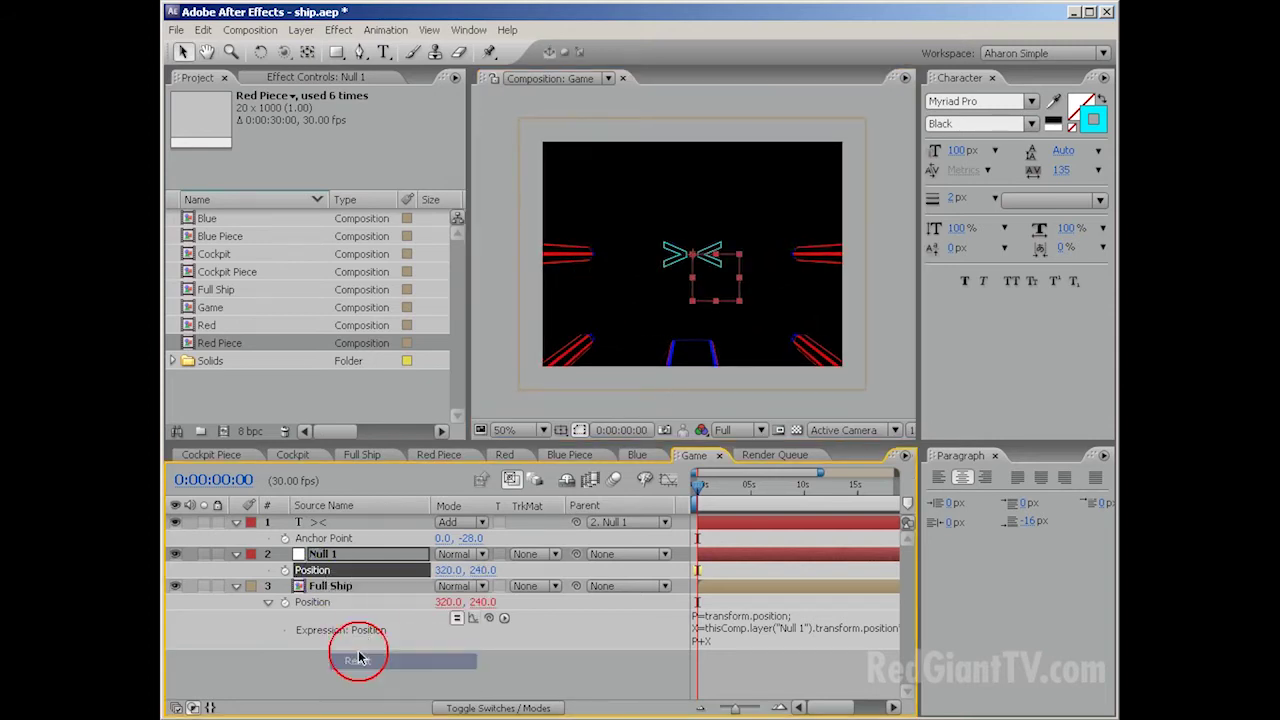
scroll(674, 312, up, 1)
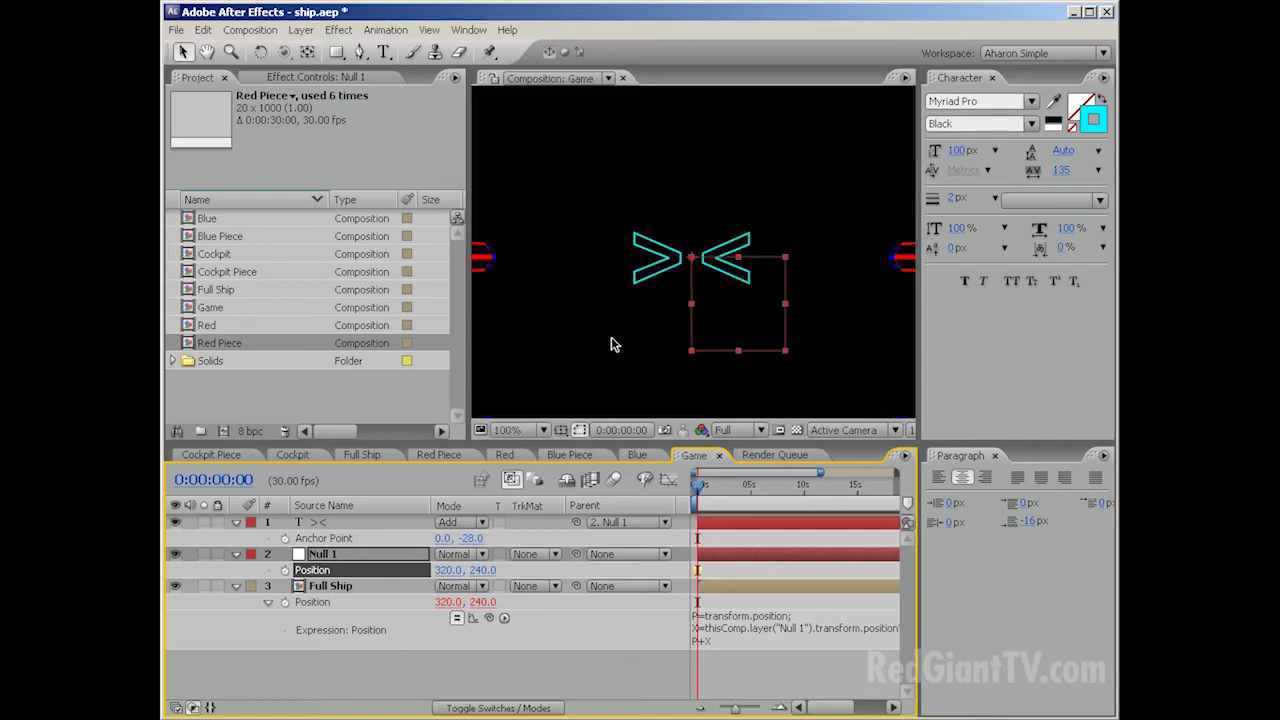
click(342, 663)
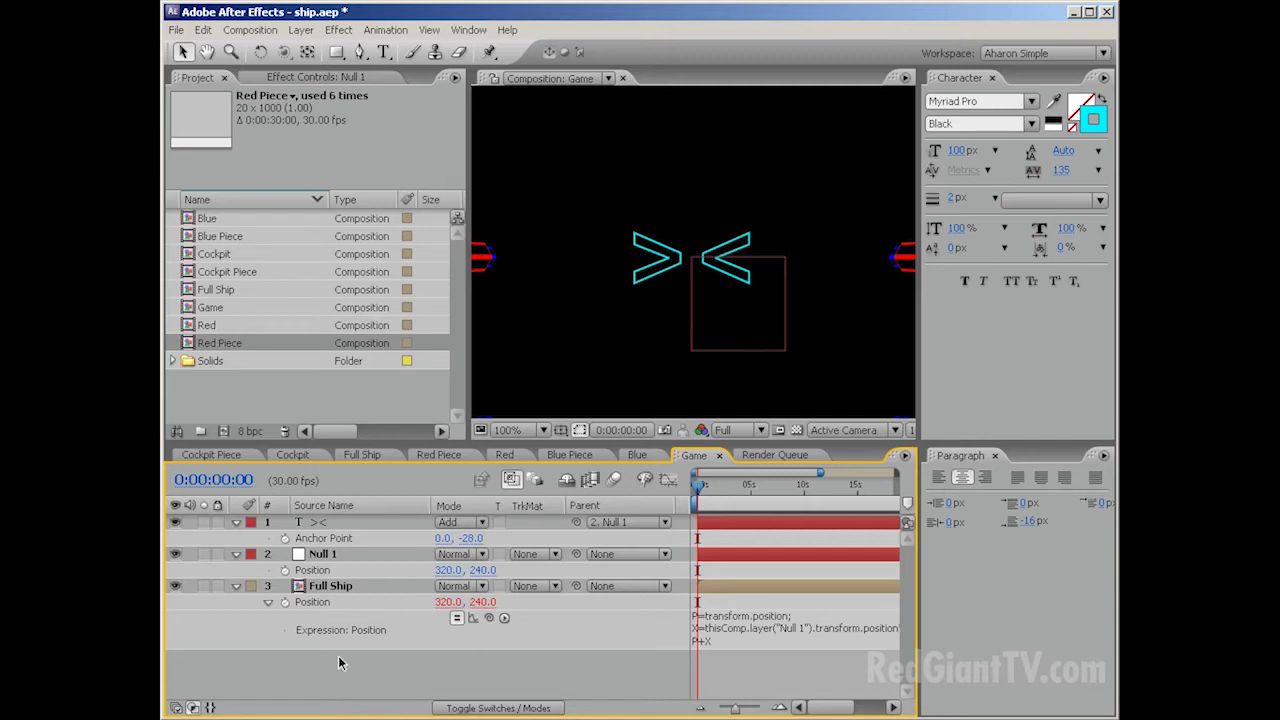
Step: Reset the current workspace, discarding its changes, and enlarge the composition view above the timeline
click(994, 53)
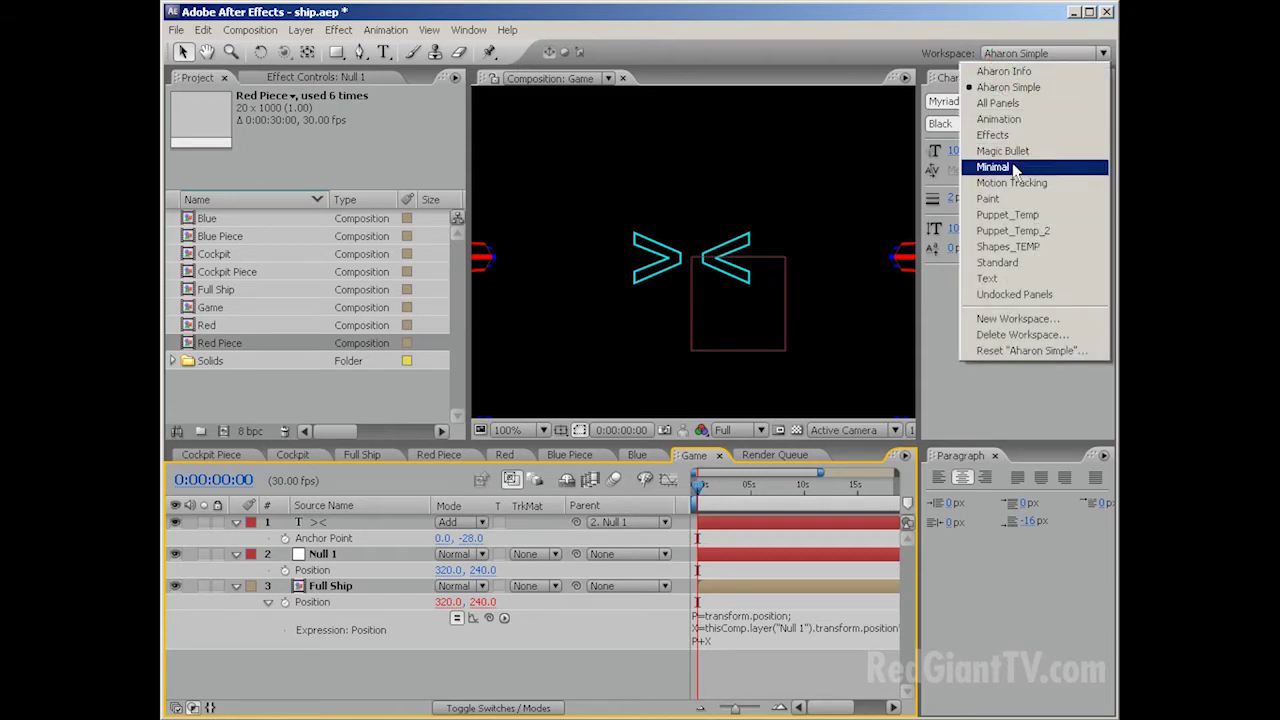
click(1017, 352)
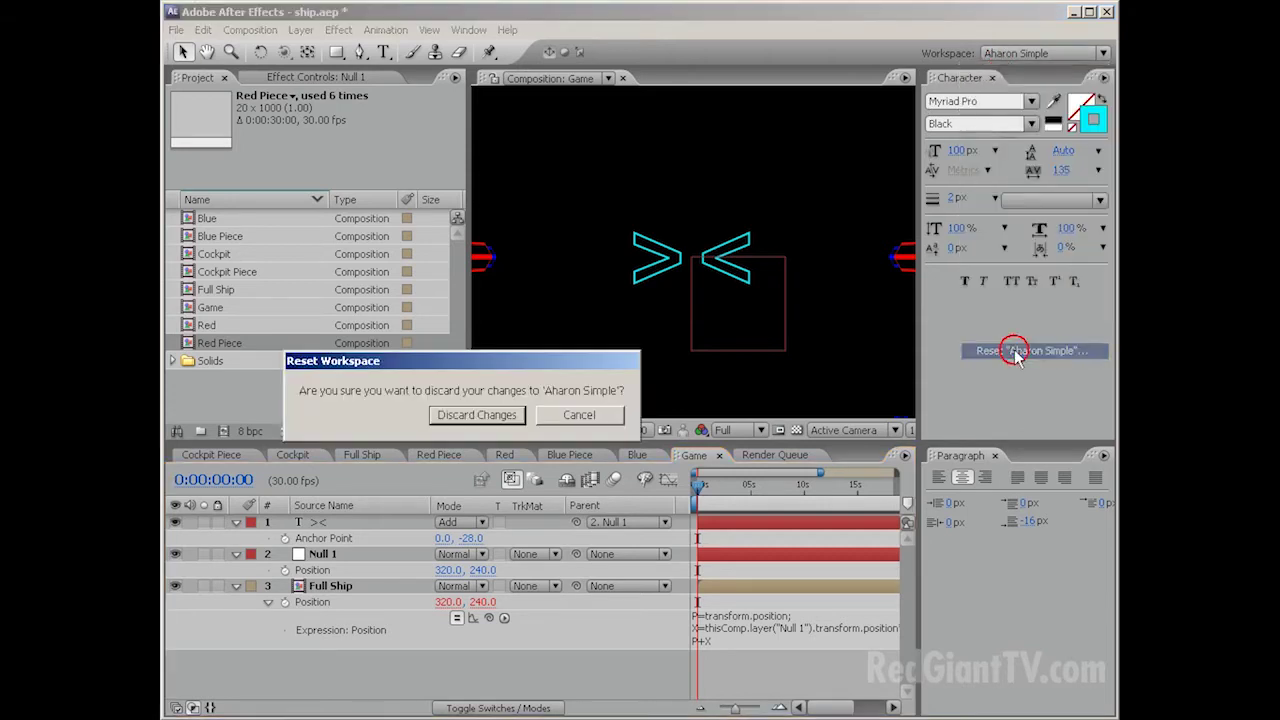
click(460, 416)
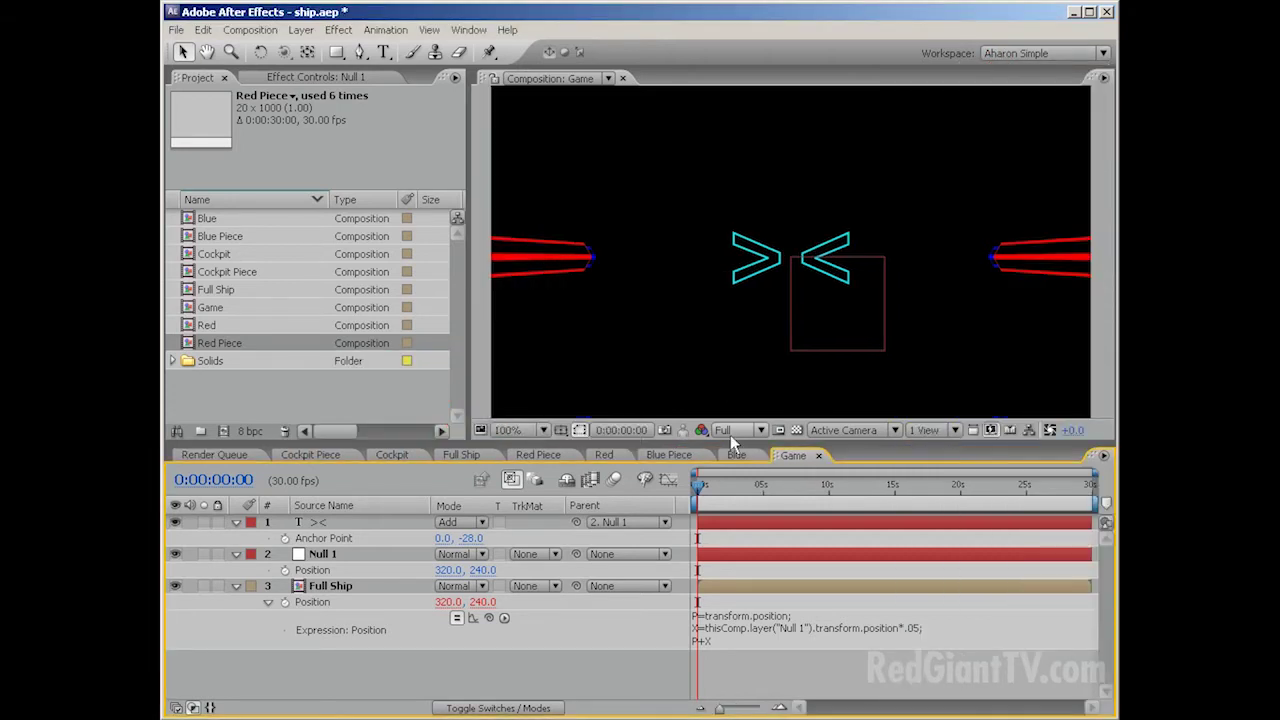
drag(730, 440, 733, 525)
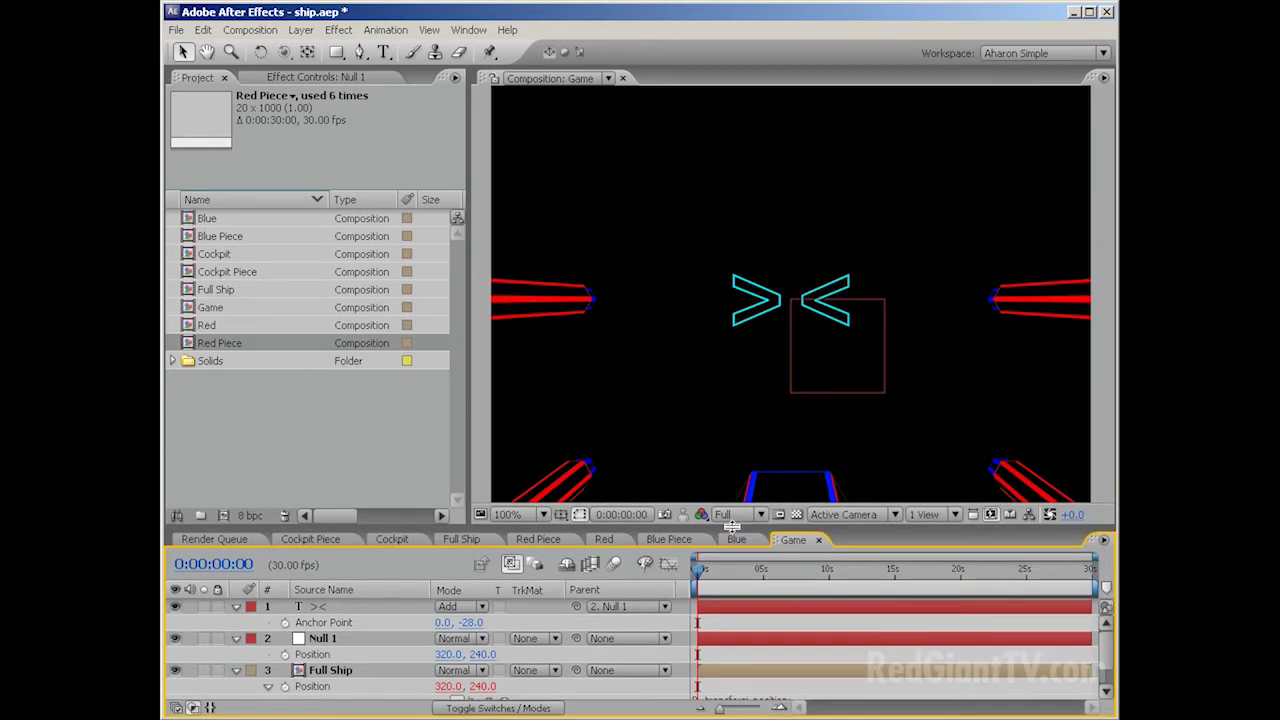
Step: Show layer names instead of source names in the timeline and rename Null 1 to Target Null
click(323, 589)
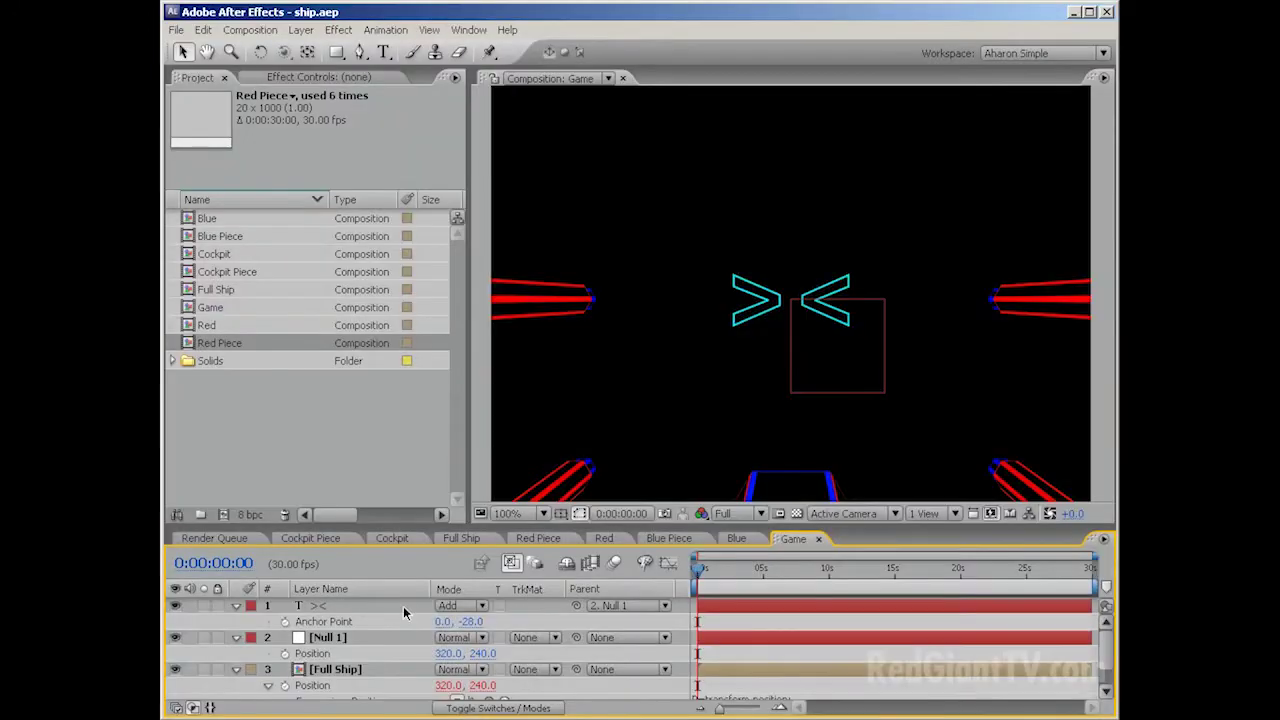
click(354, 637)
key(Return)
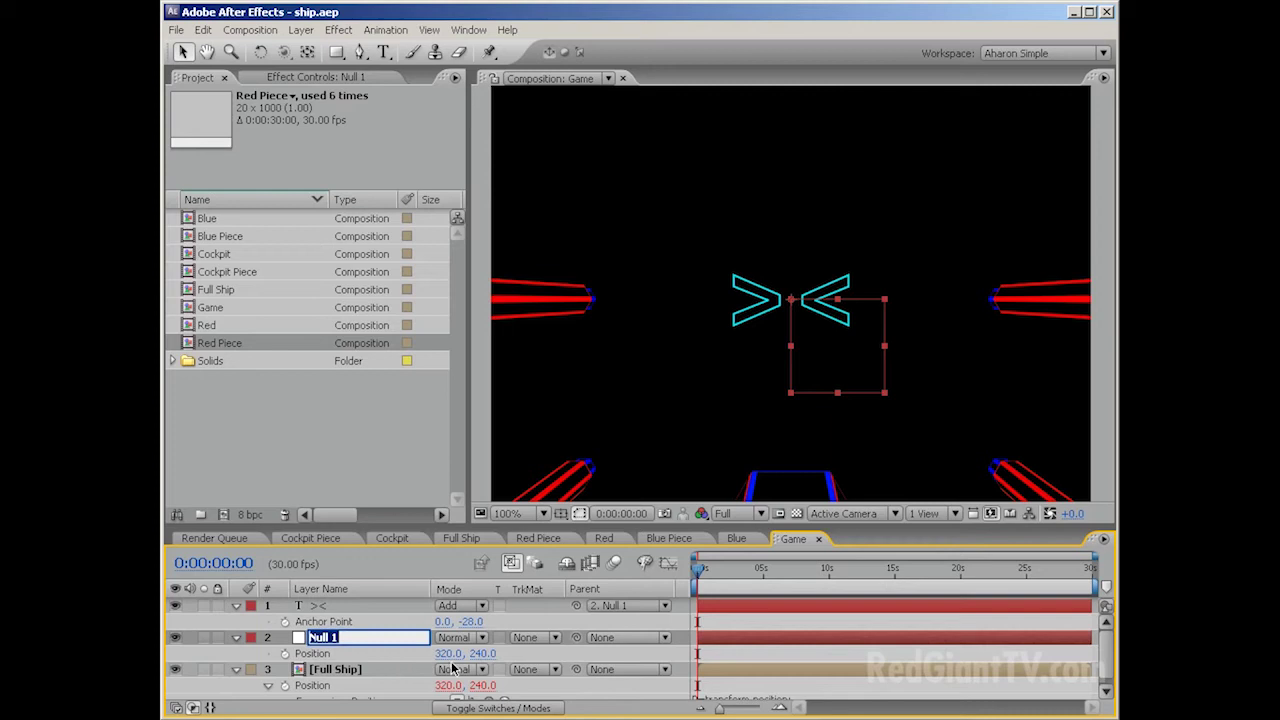
text(Tar)
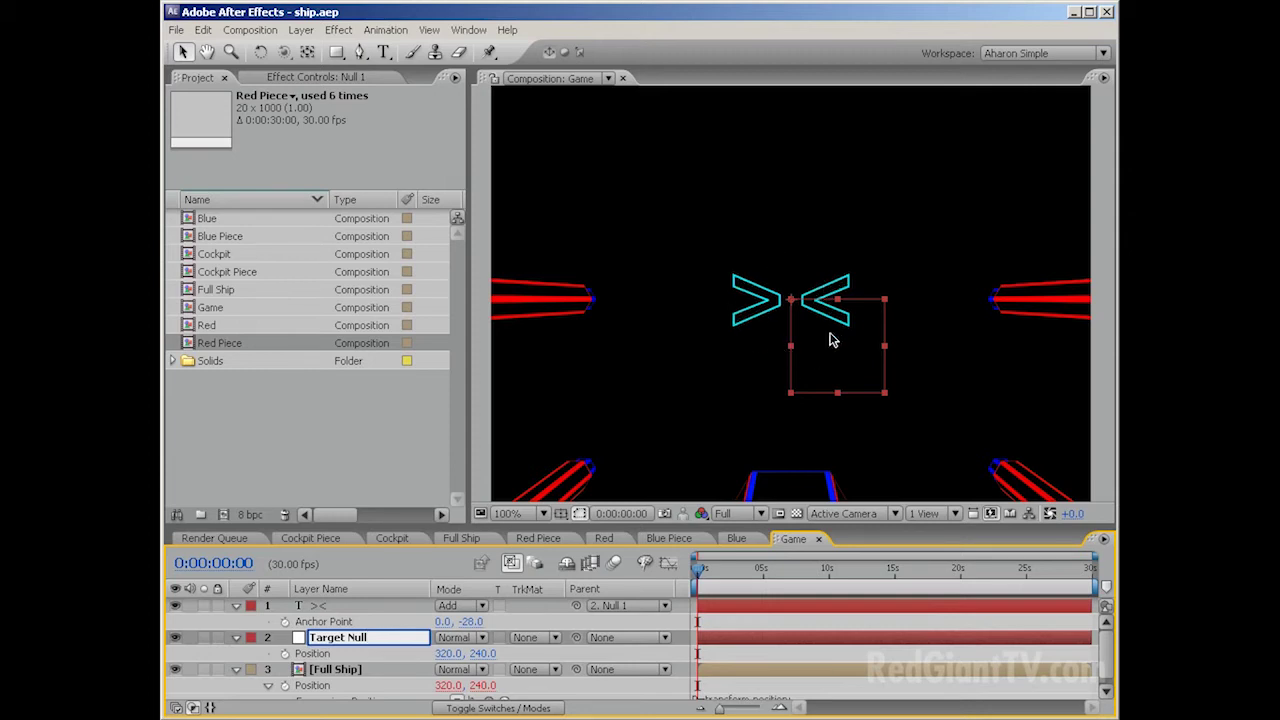
click(360, 656)
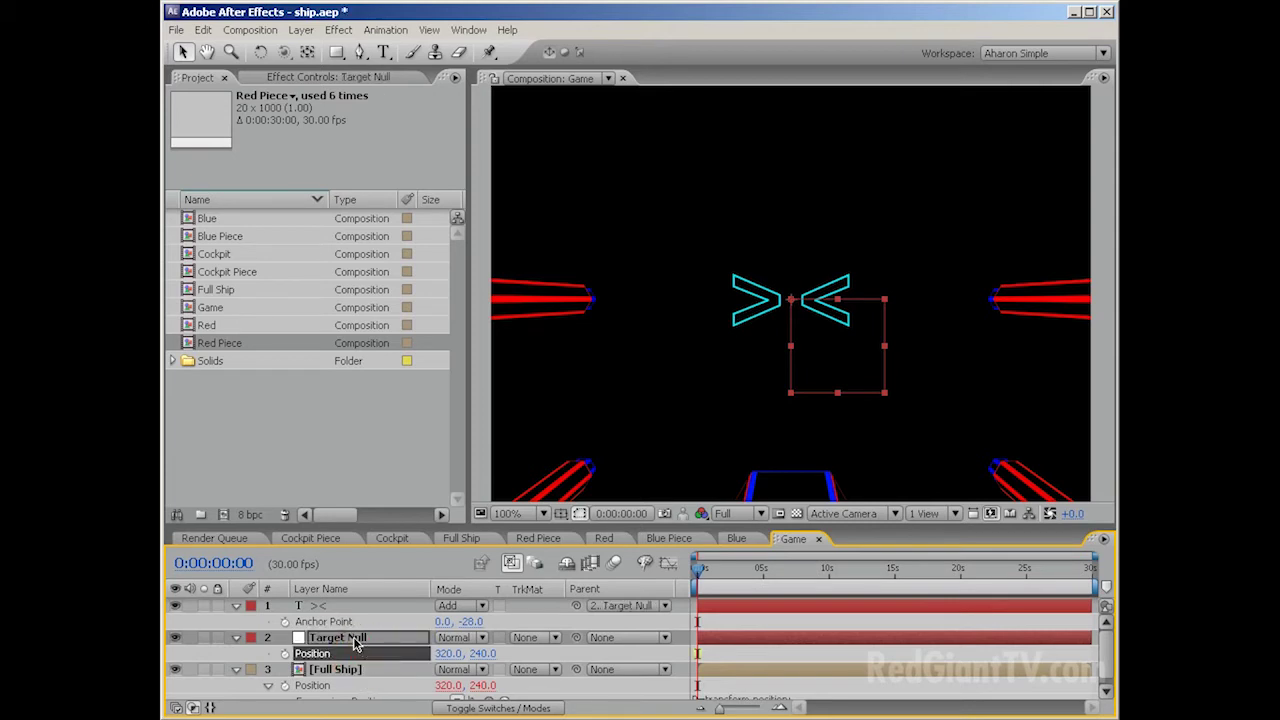
click(352, 641)
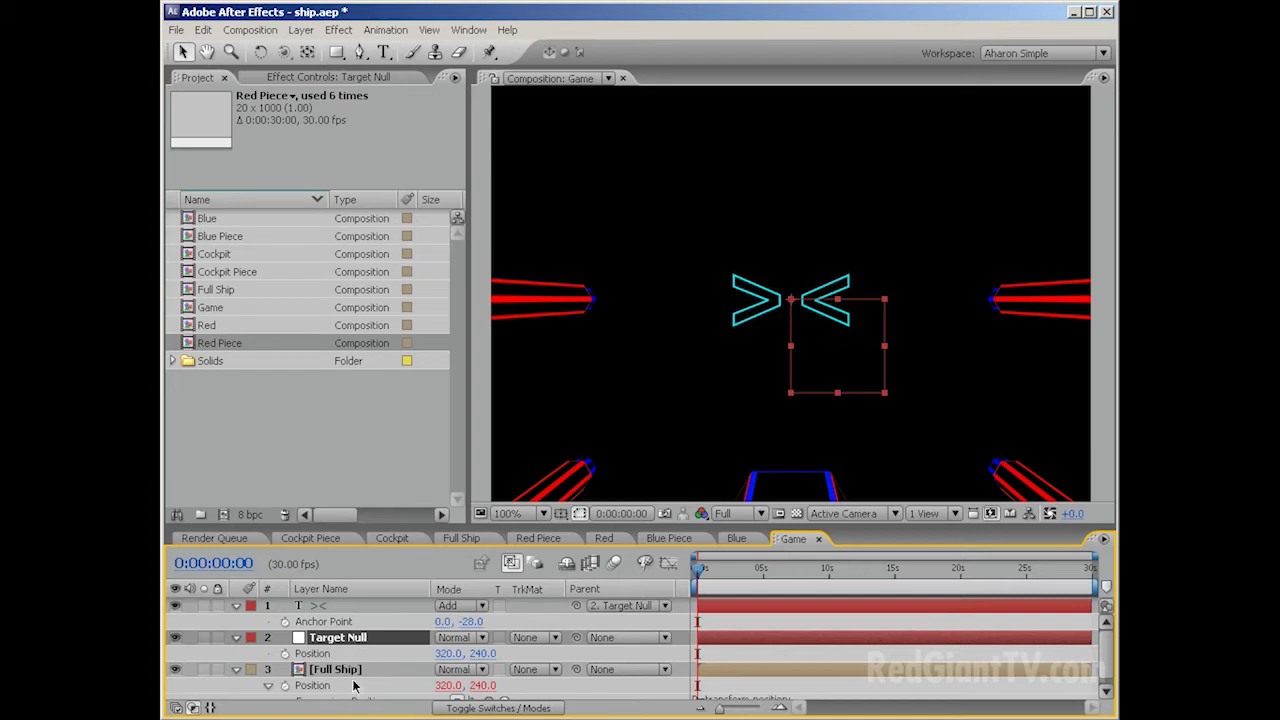
Step: Create a black composition-size solid, 640 × 480 pixels, named UL
click(300, 30)
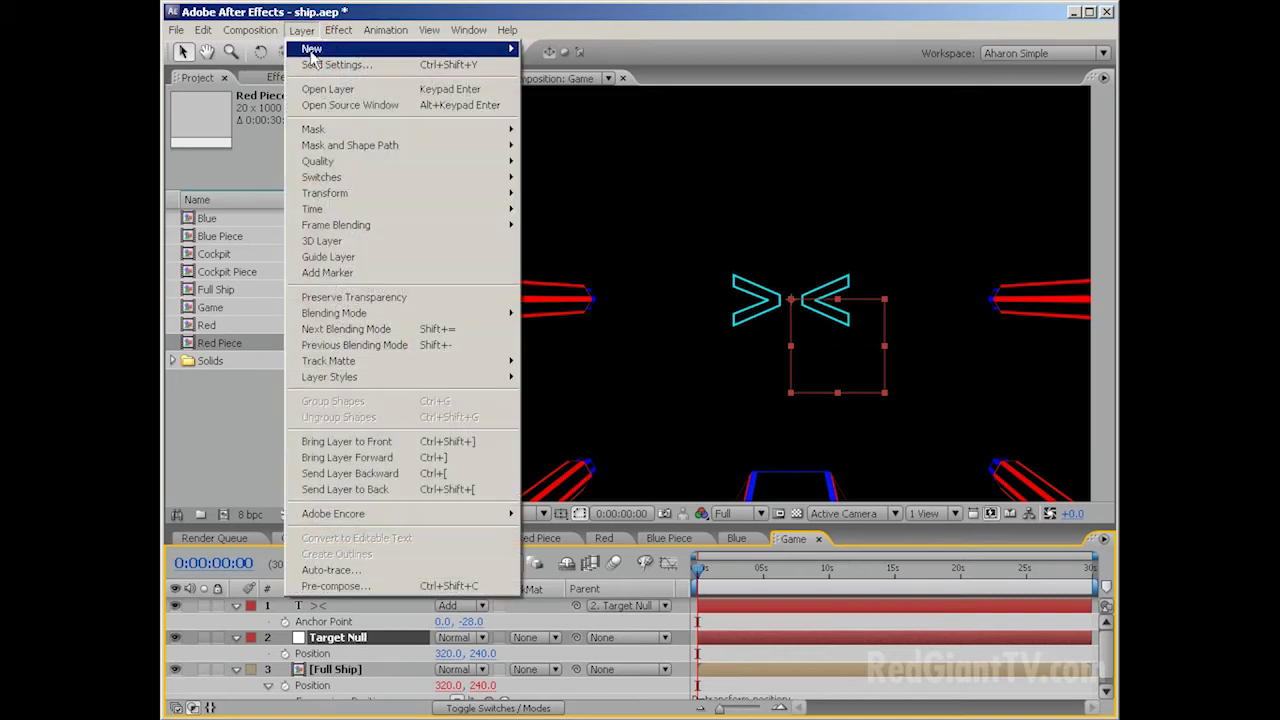
mouse_move(310, 46)
click(545, 63)
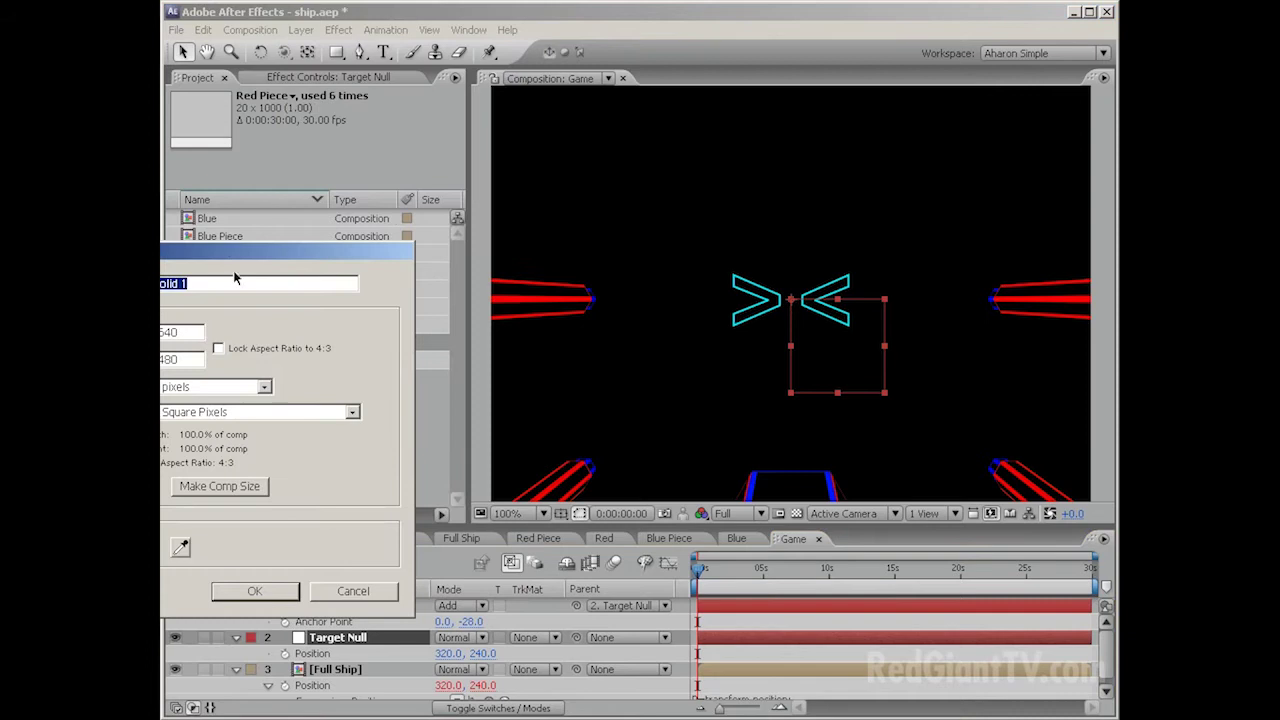
drag(221, 242, 740, 152)
click(737, 390)
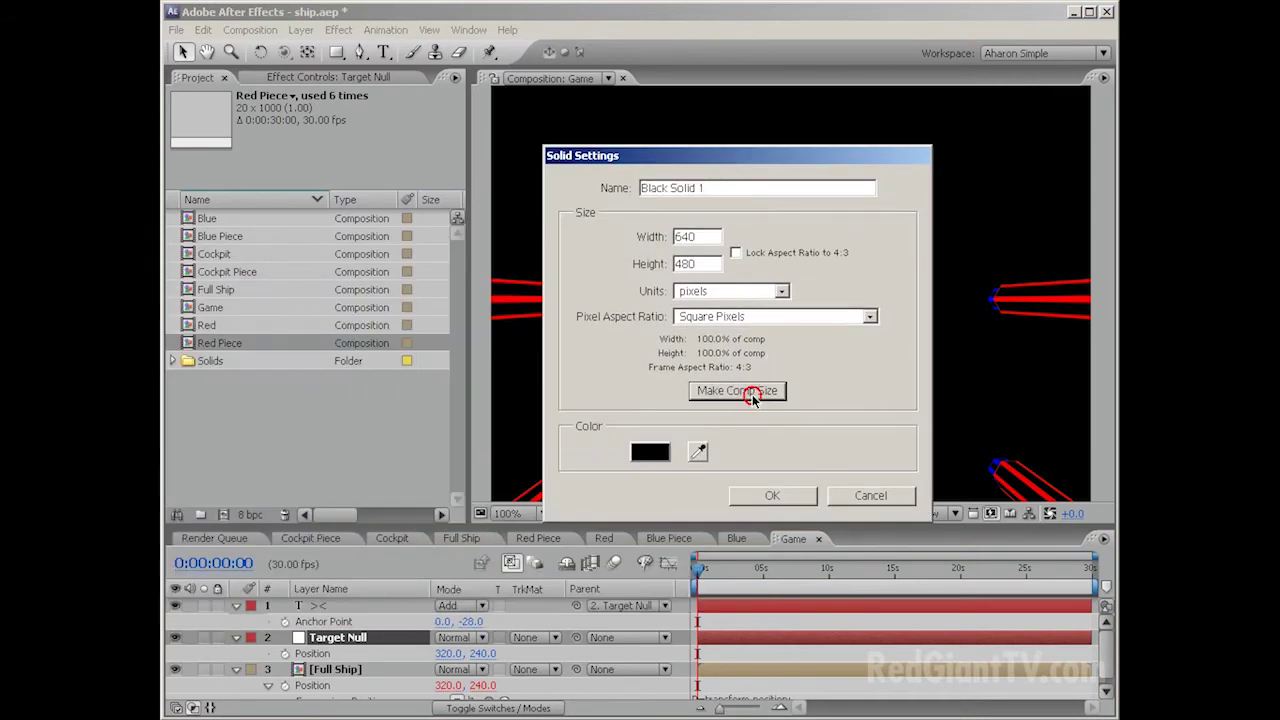
click(590, 186)
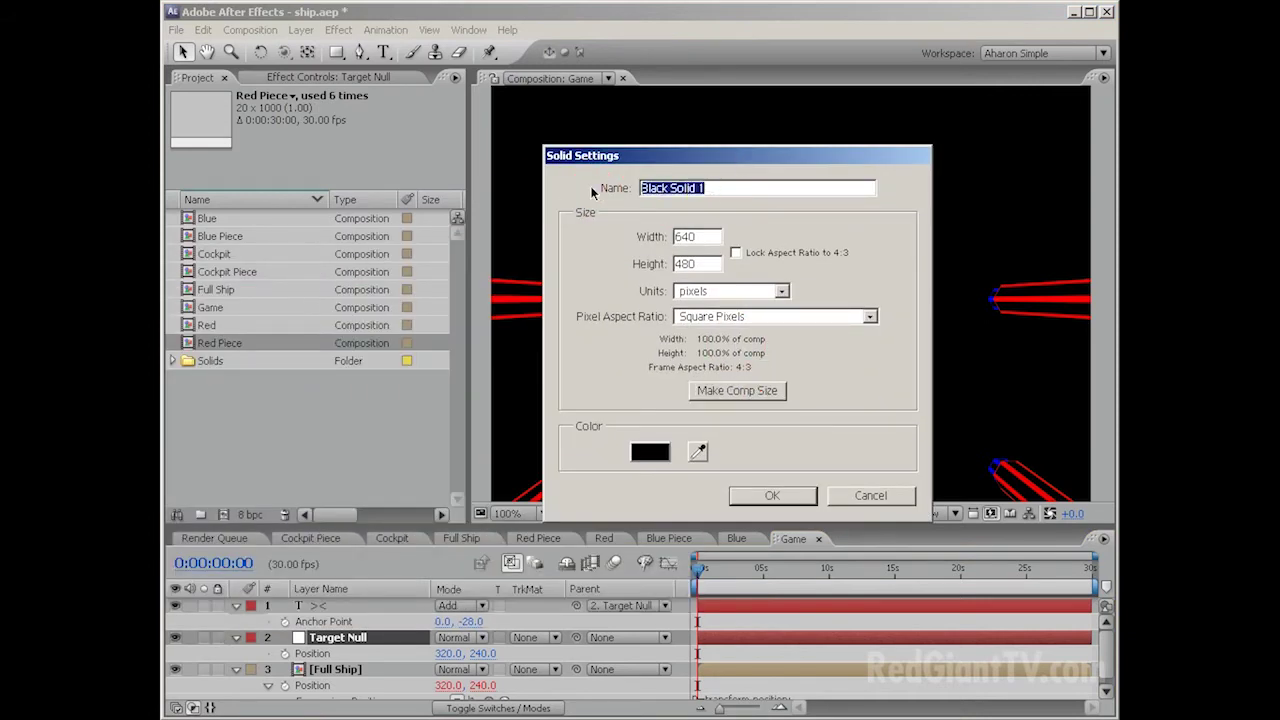
text(UL)
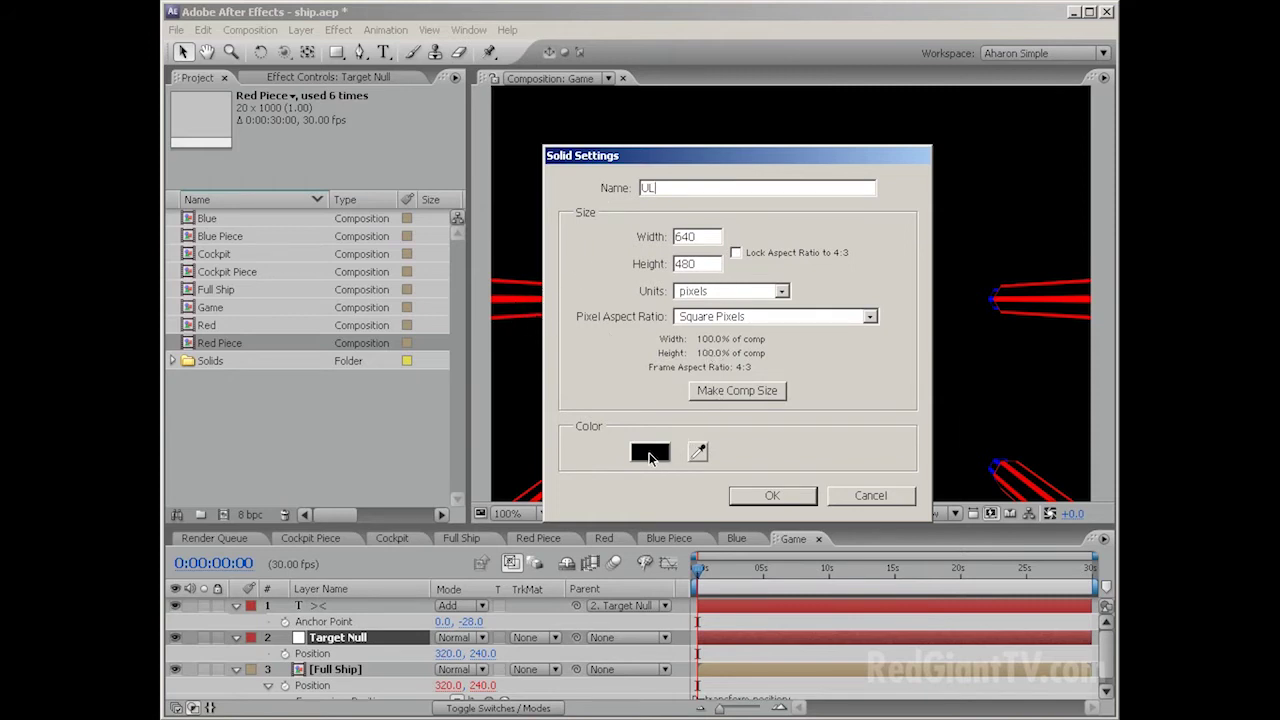
click(757, 497)
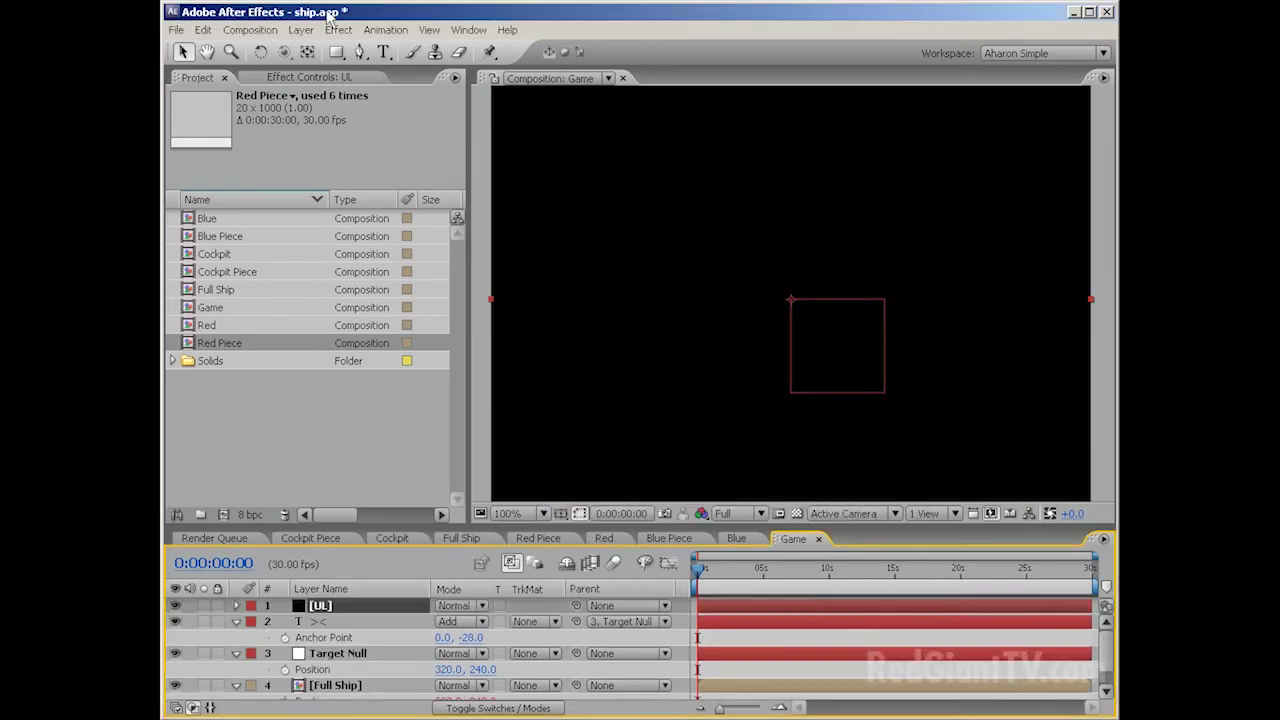
Step: Apply the Generate Beam effect to the UL solid
click(338, 29)
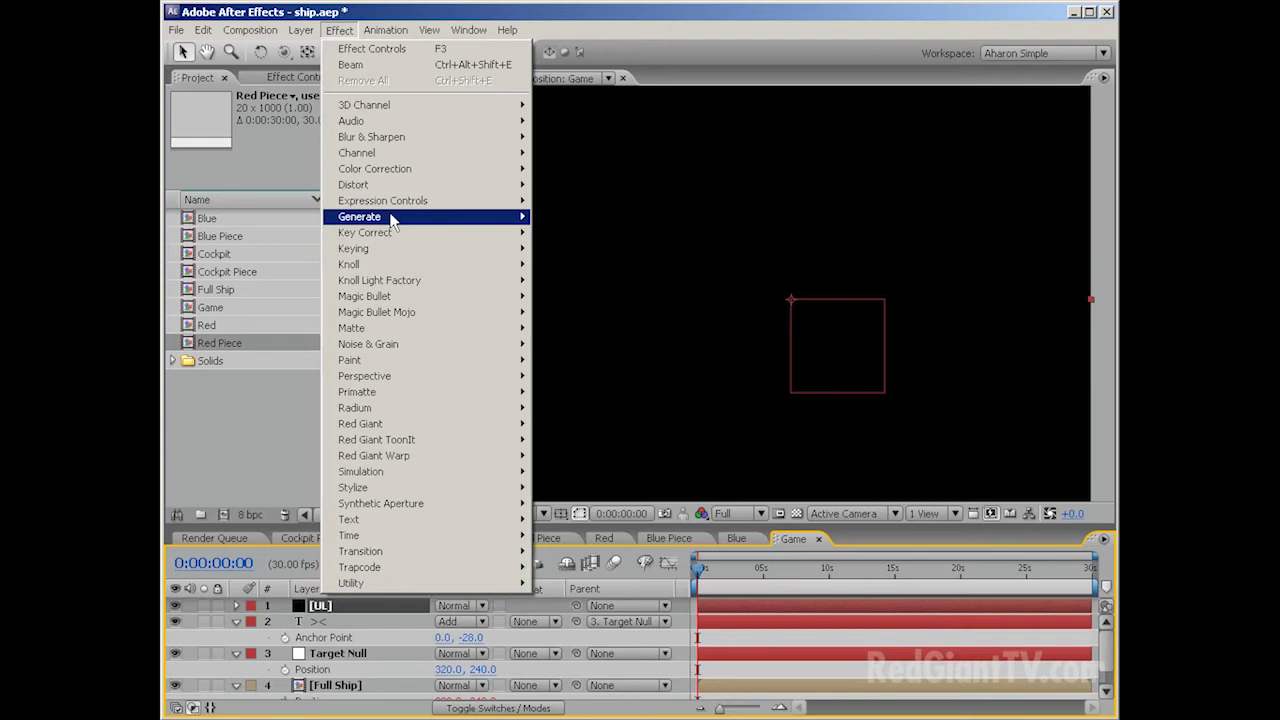
mouse_move(391, 218)
click(632, 279)
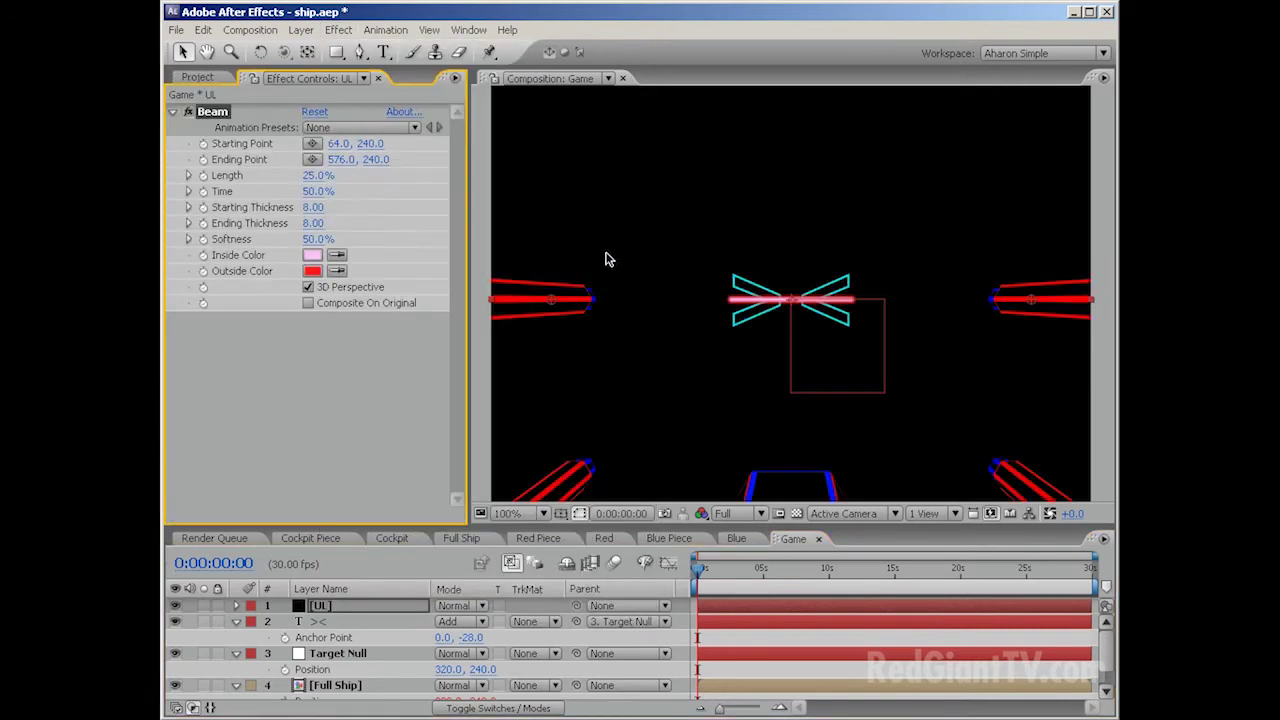
Step: Try out the Beam's start and end points, length, thickness and time, and reset the effect to its defaults
drag(549, 309, 575, 177)
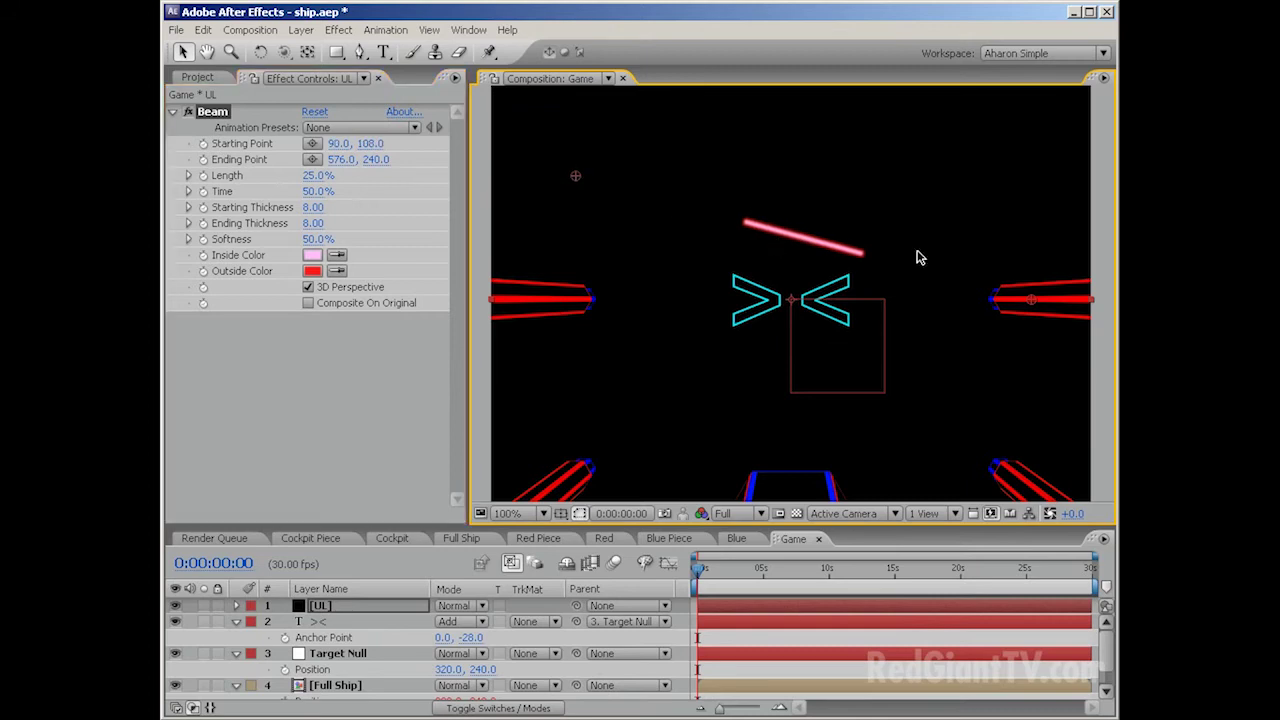
drag(1023, 305, 790, 297)
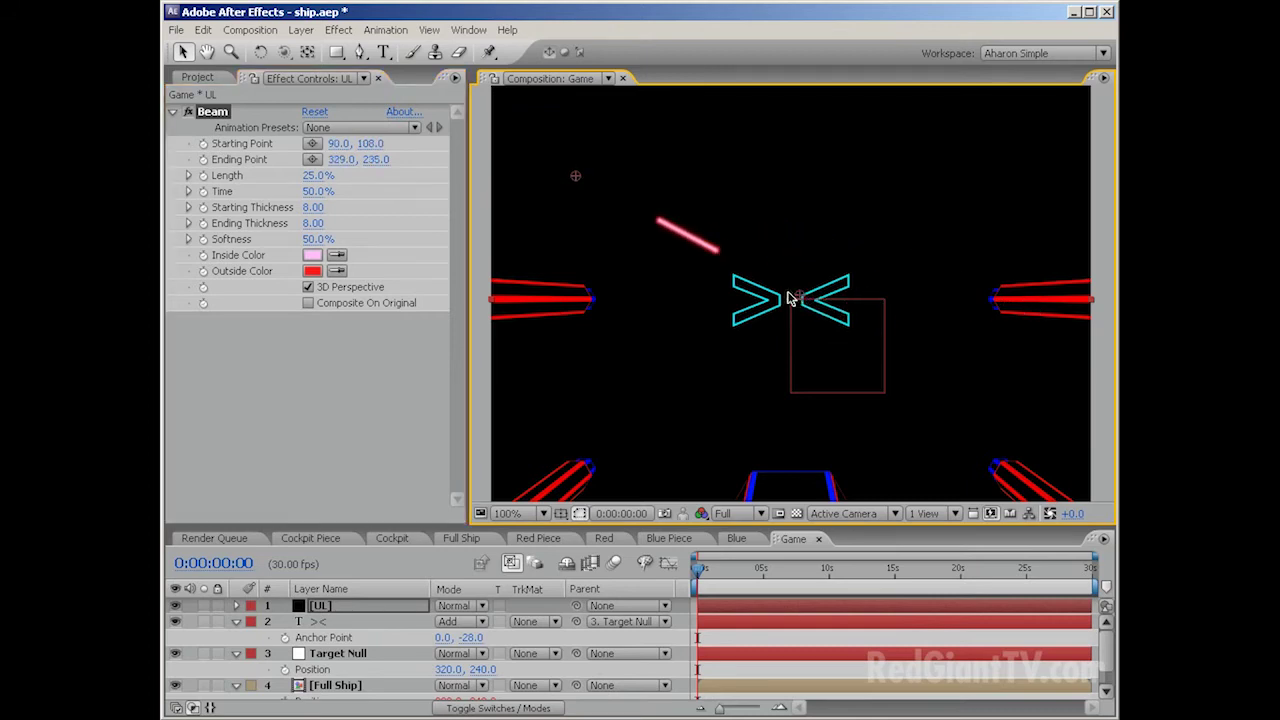
mouse_move(320, 175)
mouse_down()
mouse_move(307, 175)
mouse_move(328, 175)
mouse_up()
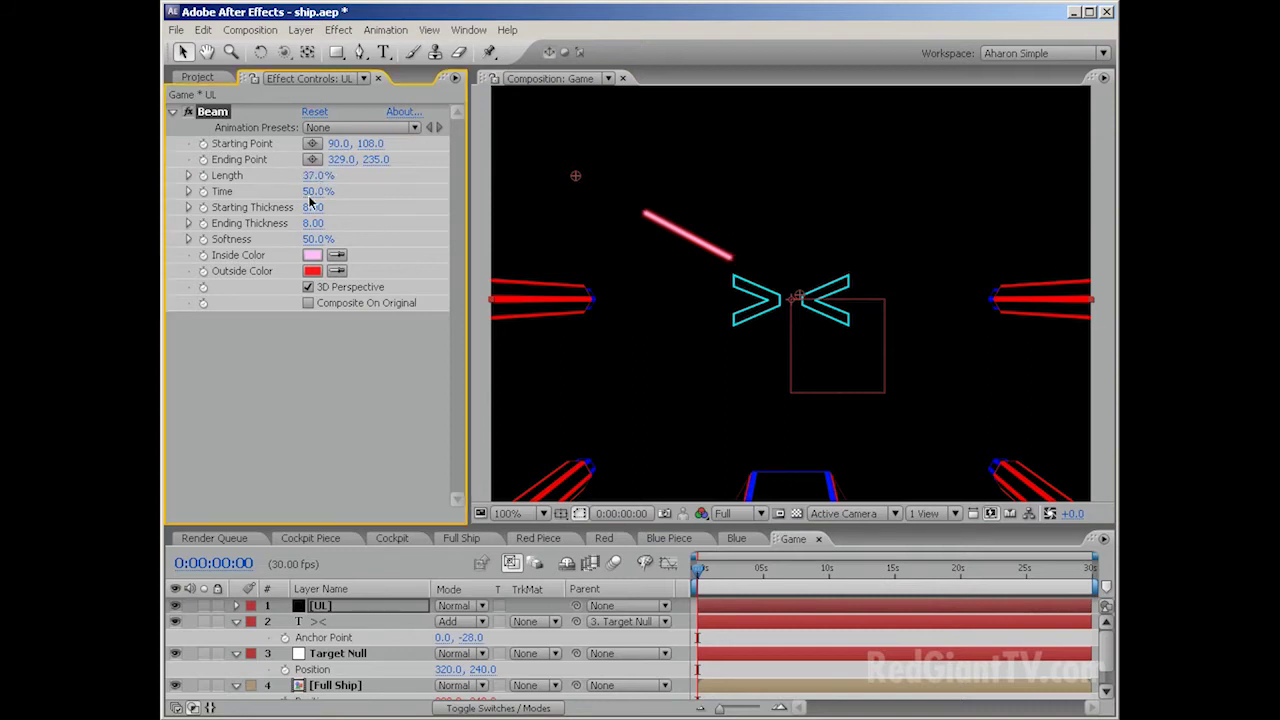
mouse_move(313, 207)
mouse_down()
mouse_move(358, 204)
mouse_move(308, 226)
mouse_up()
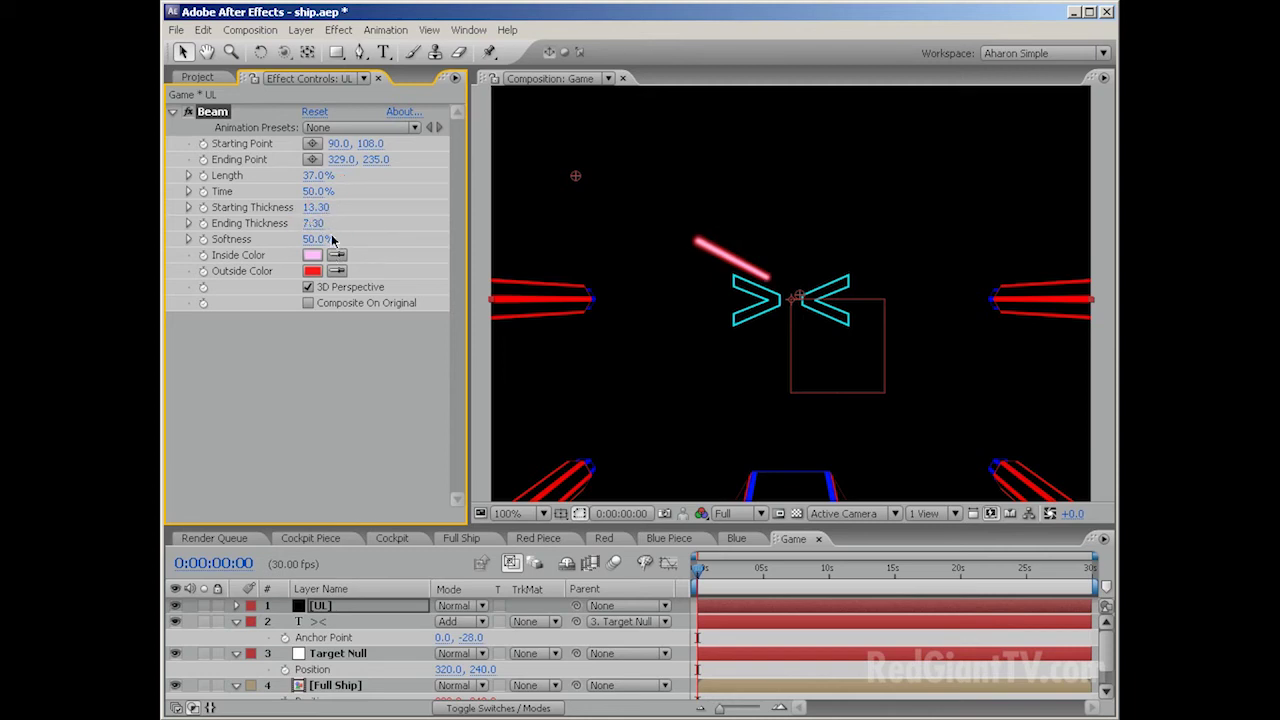
mouse_move(316, 191)
mouse_down()
mouse_move(341, 190)
mouse_move(306, 191)
mouse_move(336, 205)
mouse_up()
click(316, 113)
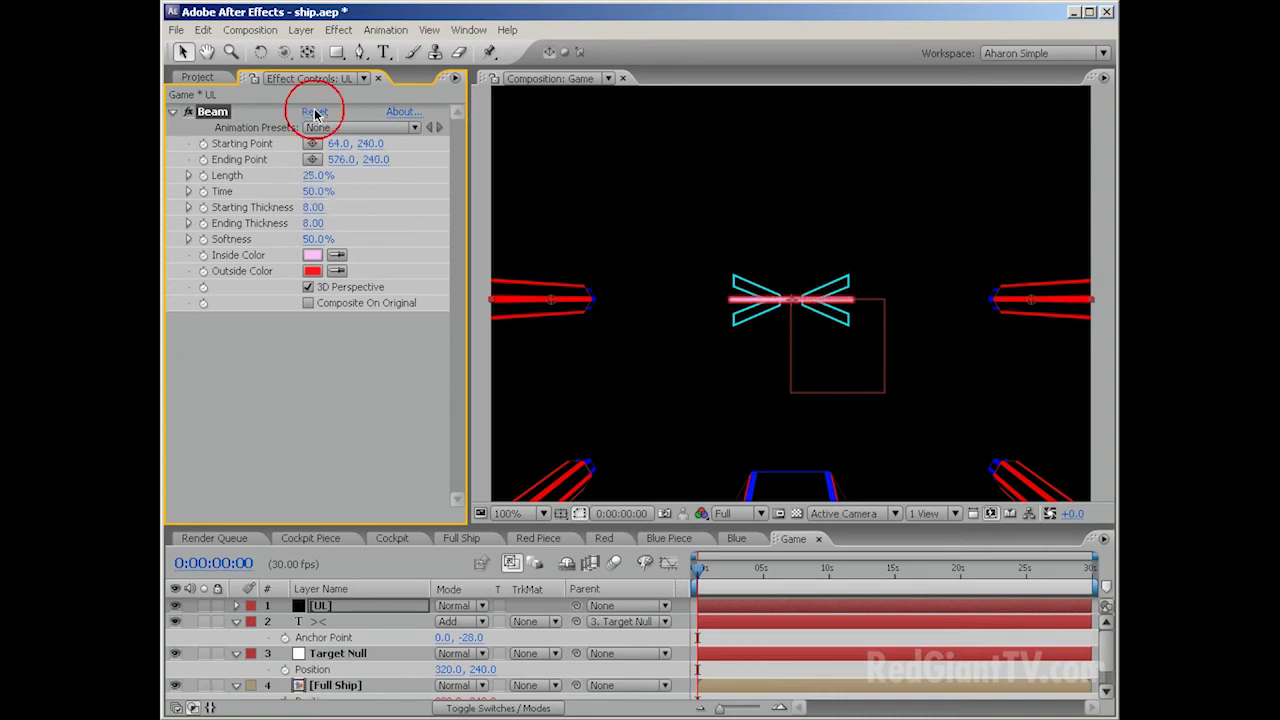
Step: Set the Beam's inside color to pure blue 0000FF and match the outside color to it
click(312, 256)
click(518, 463)
drag(480, 412, 584, 356)
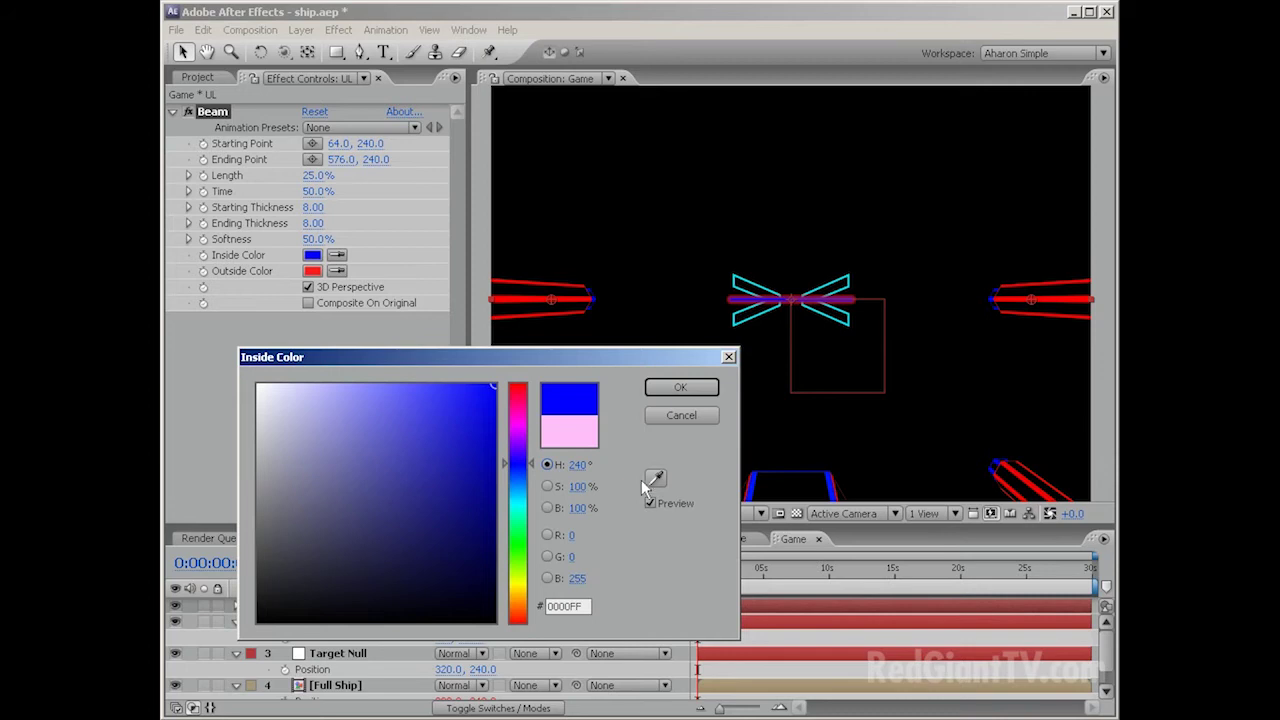
click(652, 386)
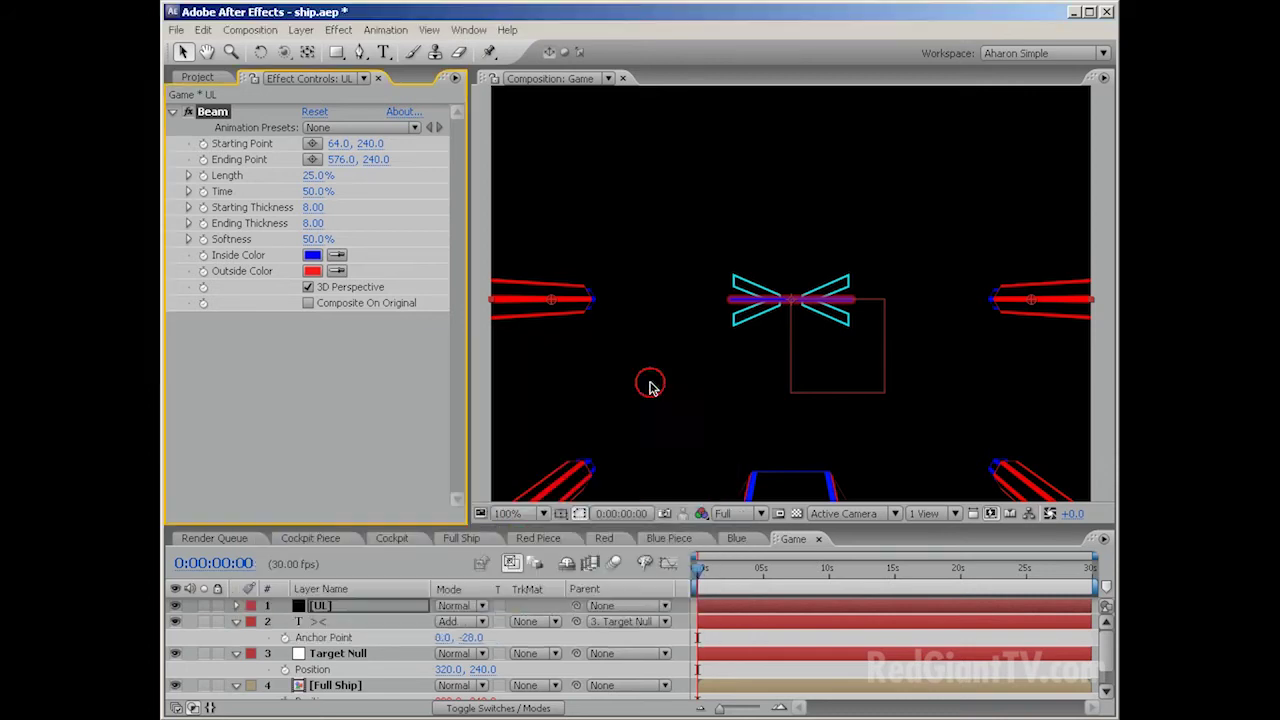
click(337, 271)
click(312, 255)
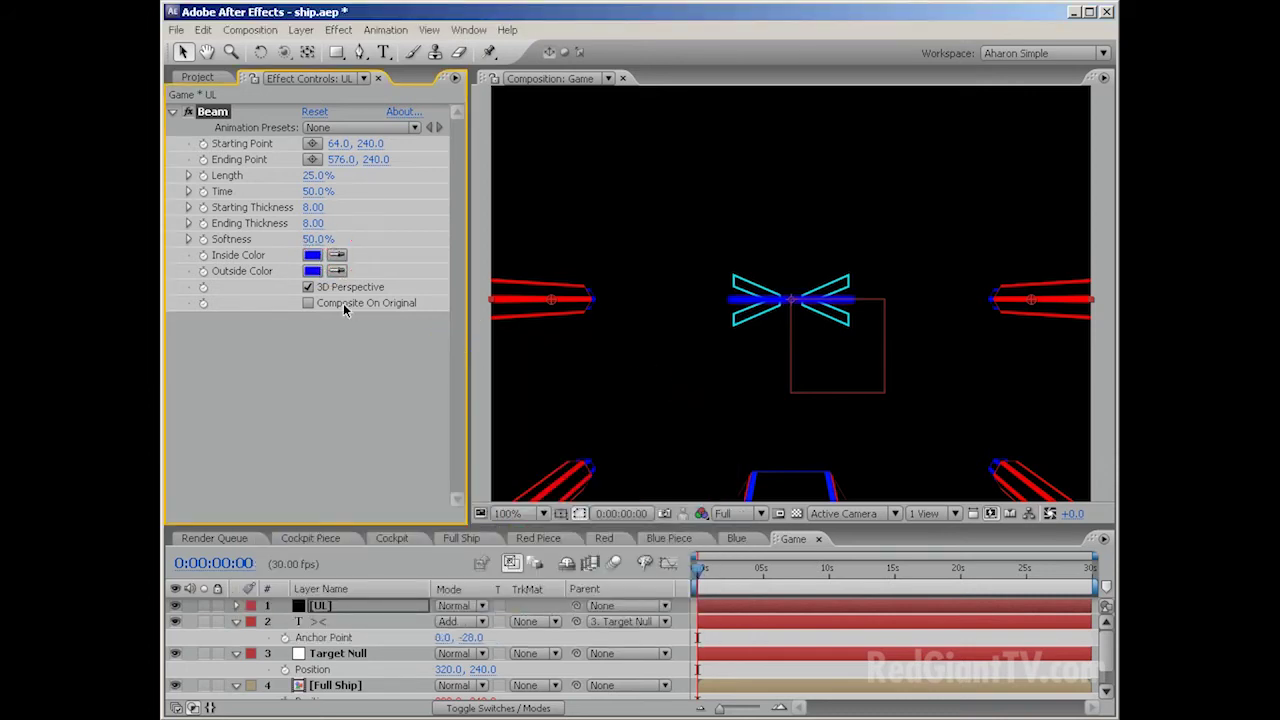
Step: Set the Beam's softness to 0% and inspect its edges close up
scroll(765, 311, up, 1)
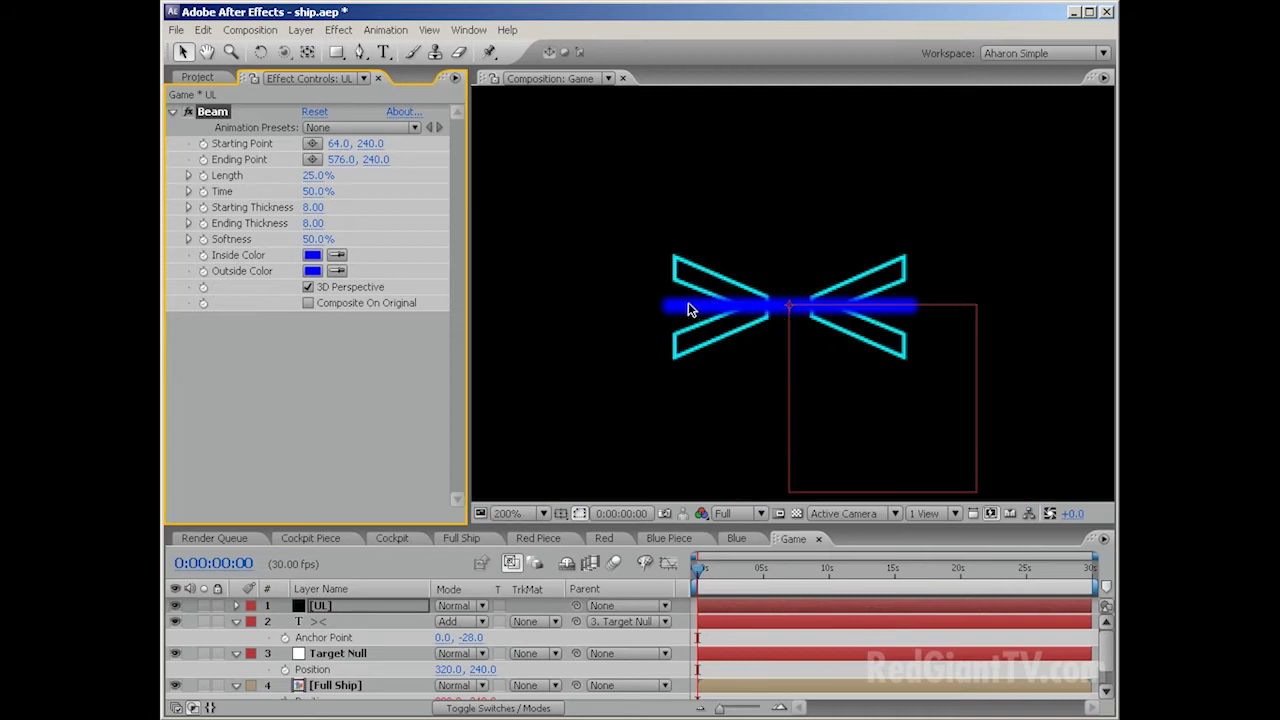
scroll(713, 330, down, 1)
click(316, 240)
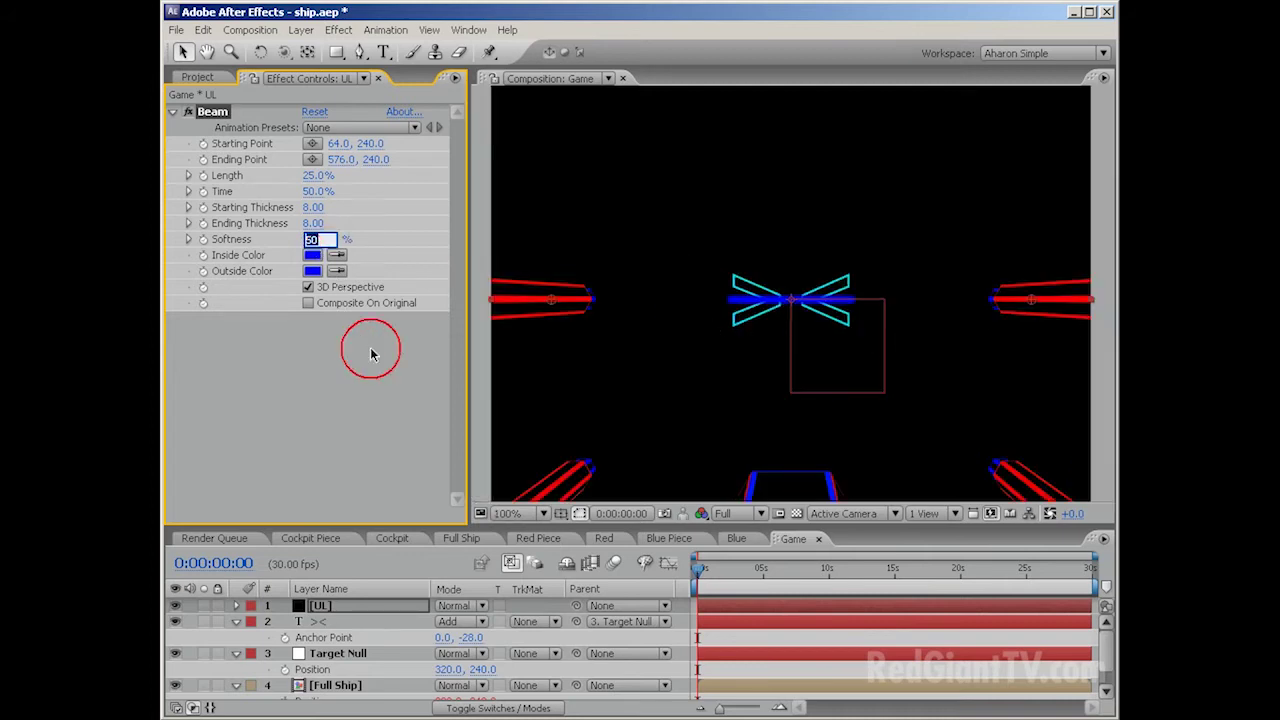
text(0)
key(Return)
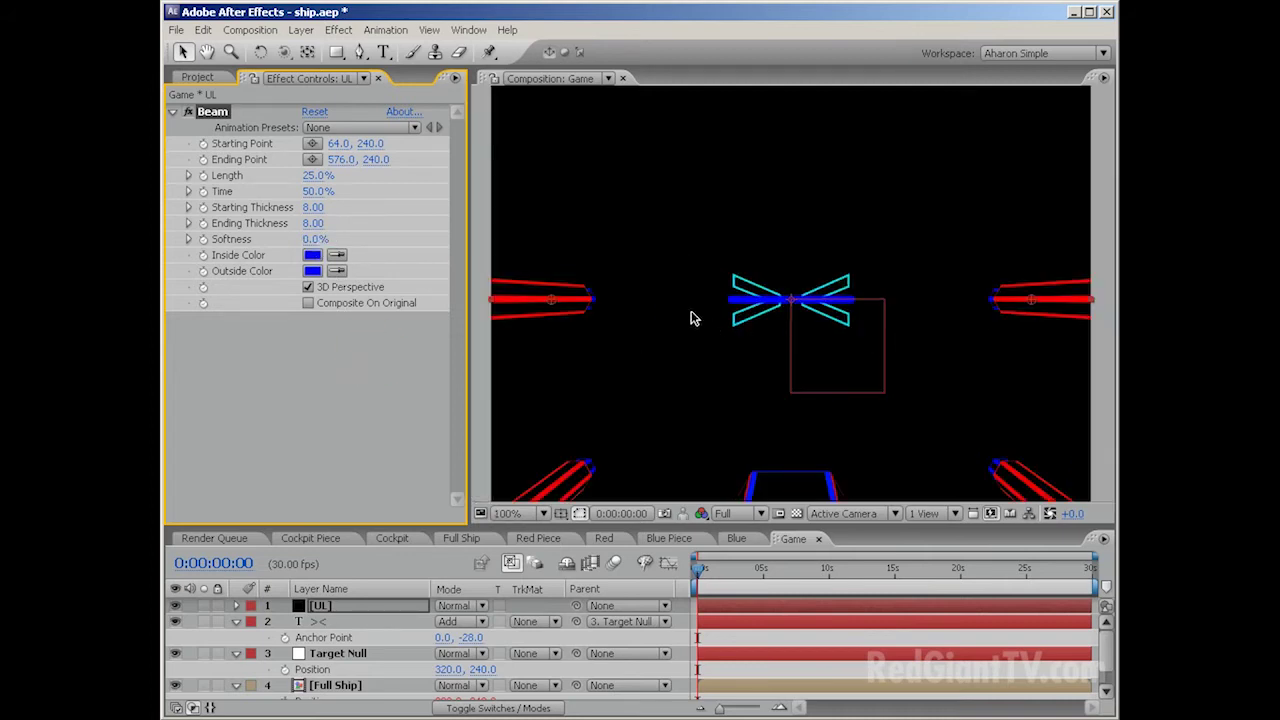
scroll(688, 318, up, 1)
scroll(676, 318, down, 1)
Step: Set the Beam's starting thickness to 11 and ending thickness to 2, and adjust its time to 21%
click(318, 207)
text(11)
key(Return)
key(Tab)
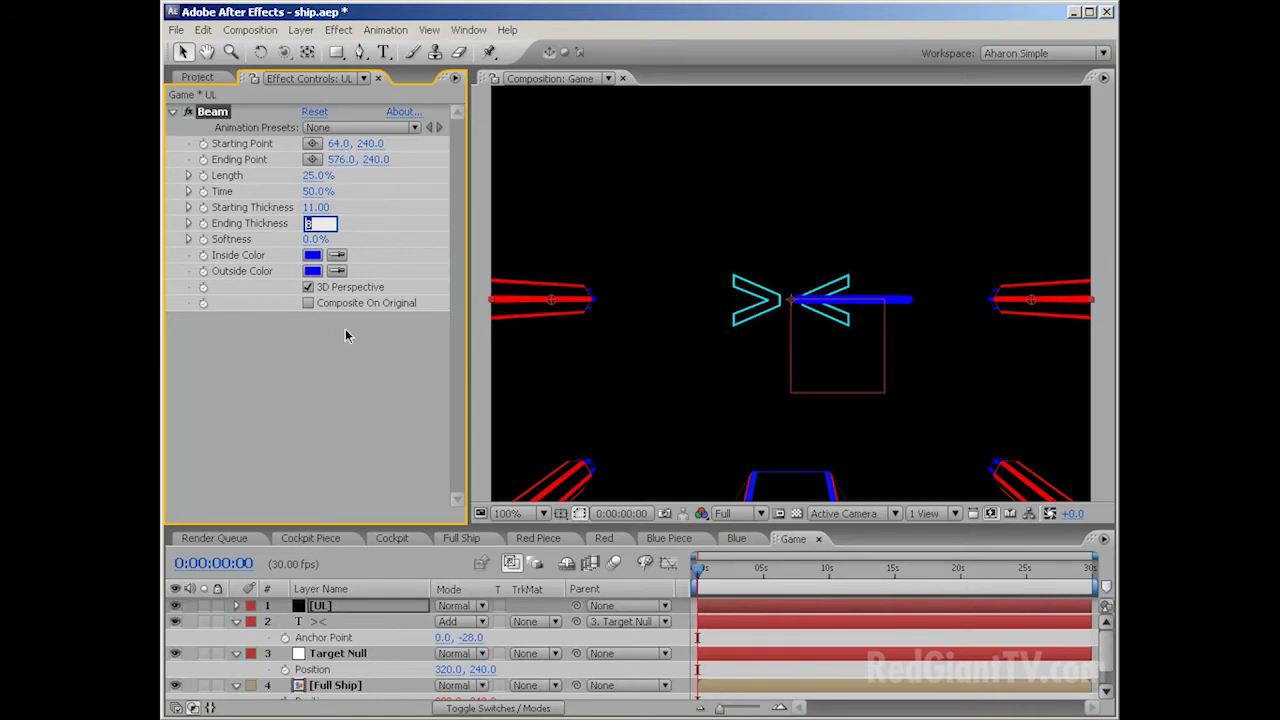
text(2)
key(Return)
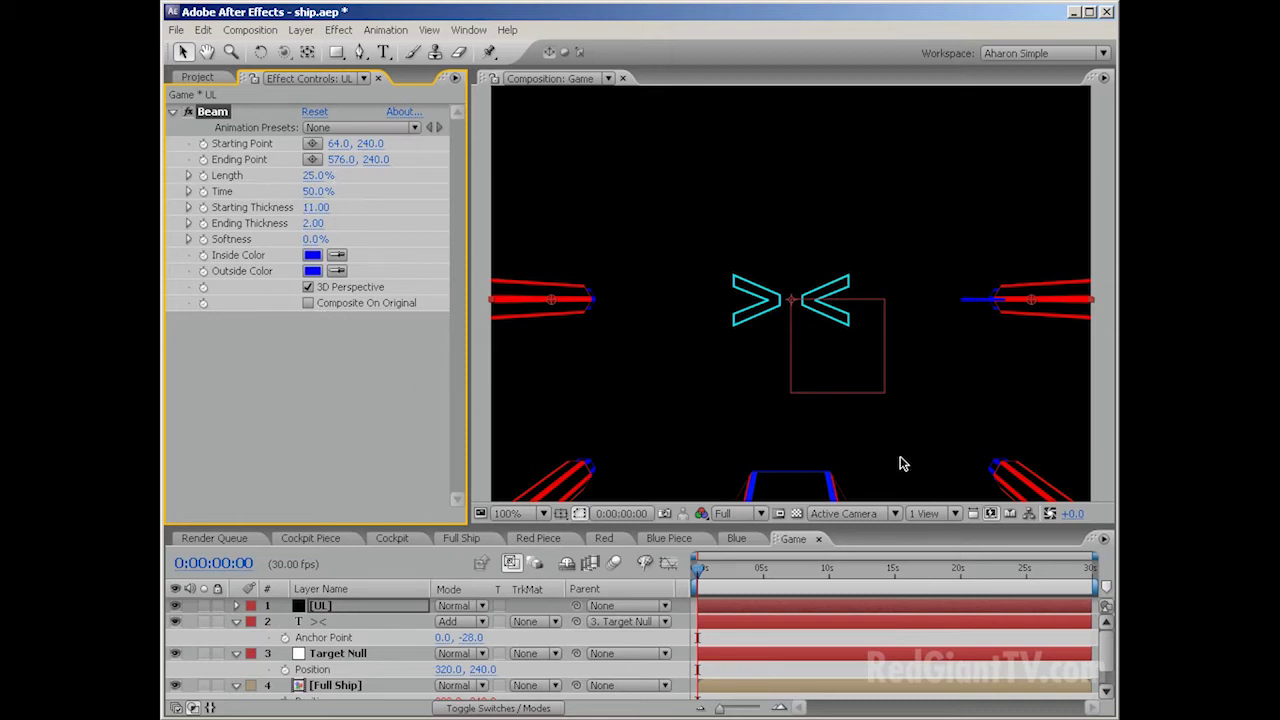
drag(314, 191, 287, 191)
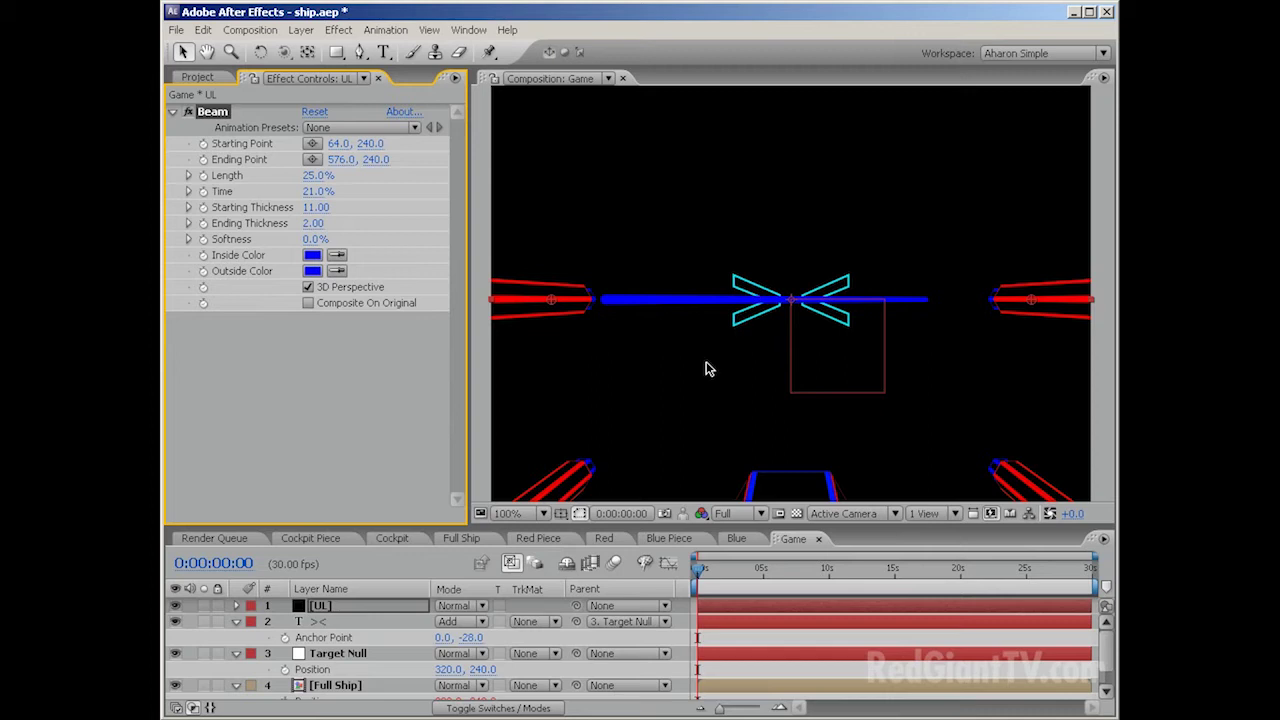
Step: Set the UL layer's blending mode to Add and move it below Full Ship in the layer stack
click(466, 608)
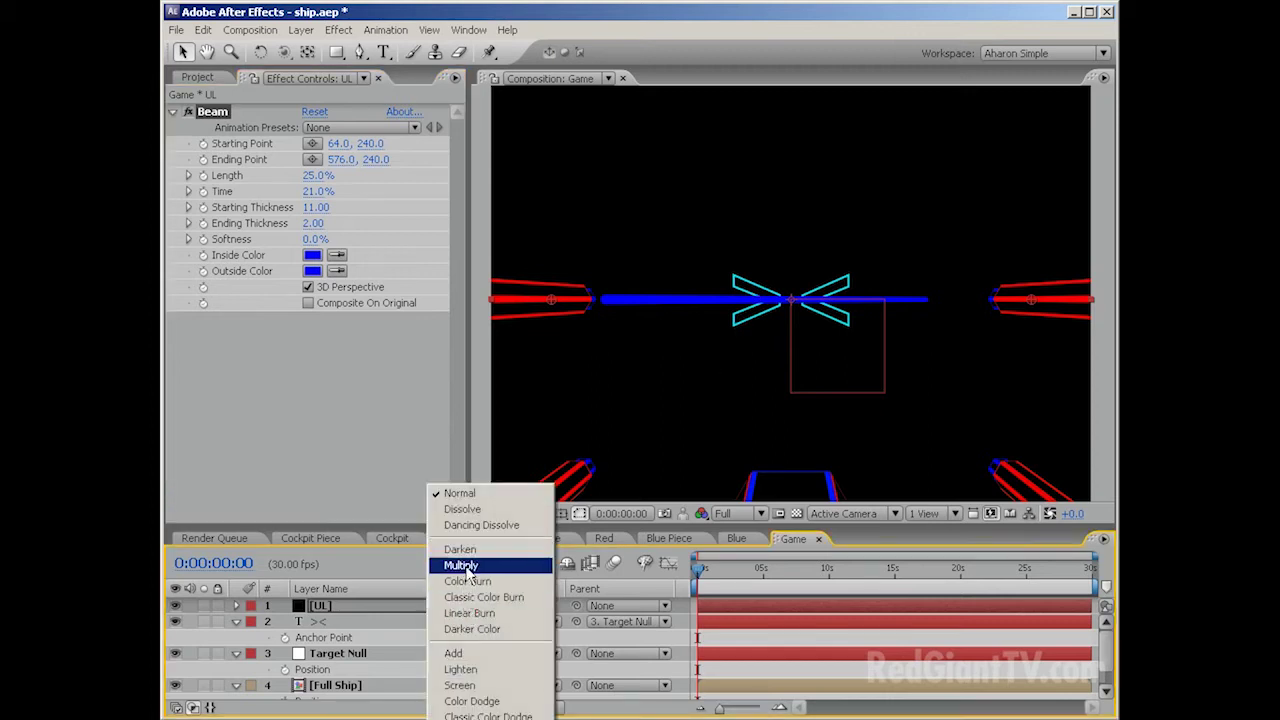
click(477, 655)
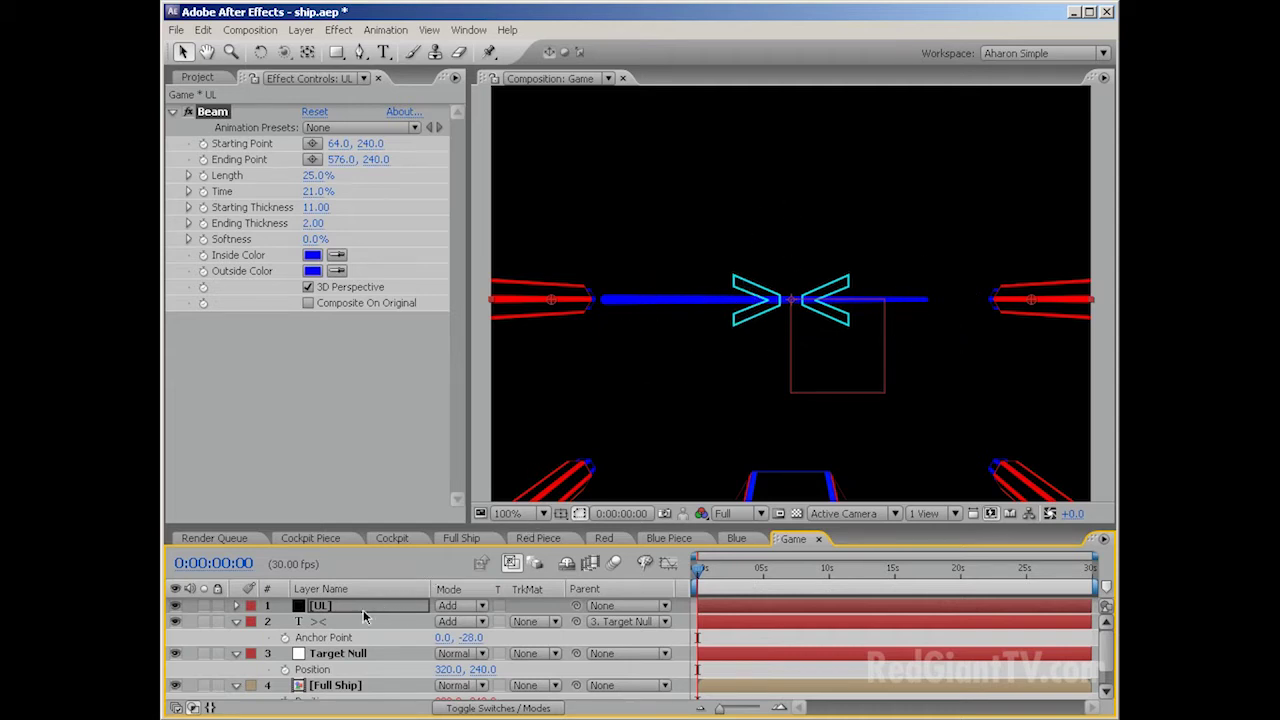
click(236, 621)
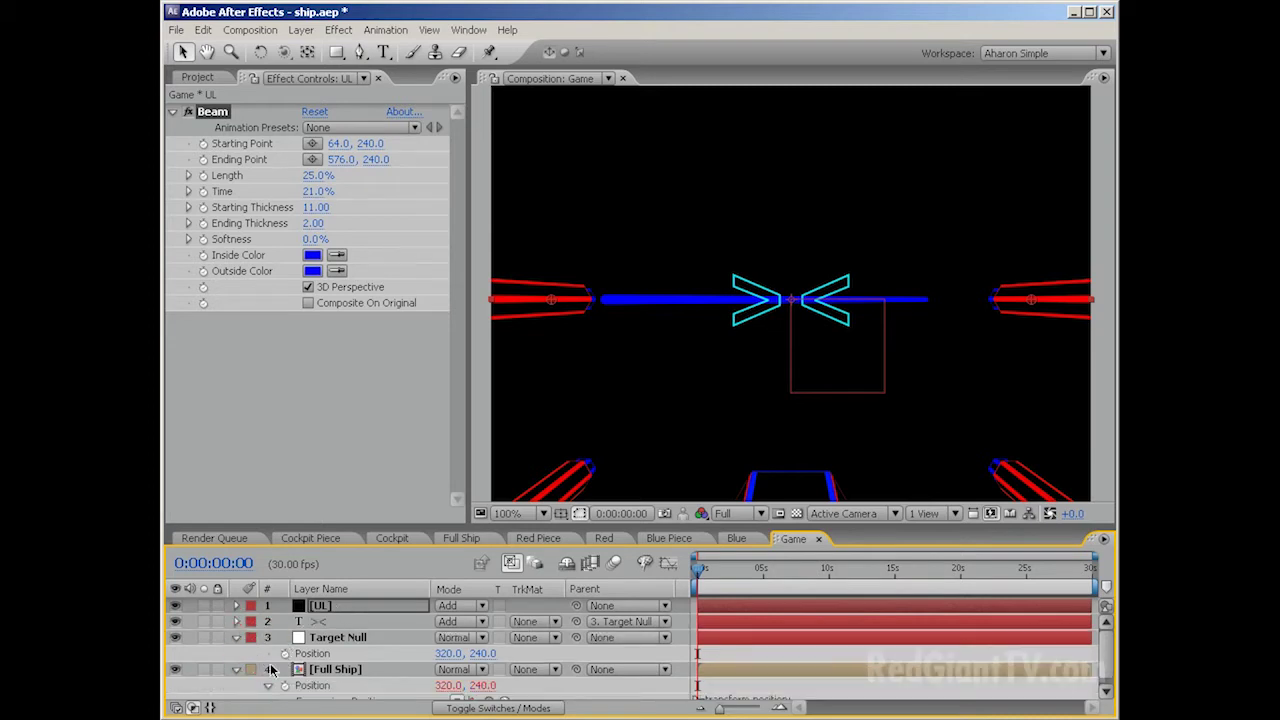
click(236, 670)
drag(333, 610, 333, 690)
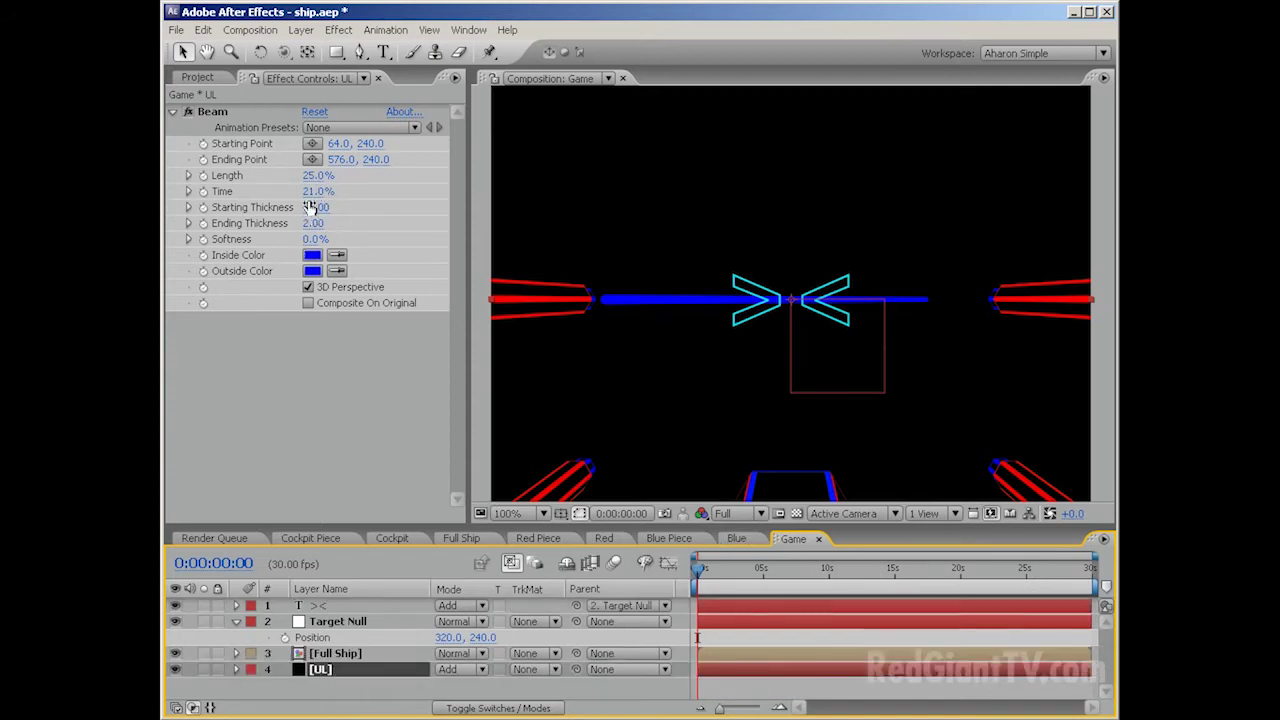
Step: Place the Beam's starting point at about 98, 239 on the tip of the left red gun and test its time travel
drag(310, 205, 355, 193)
click(312, 143)
click(582, 299)
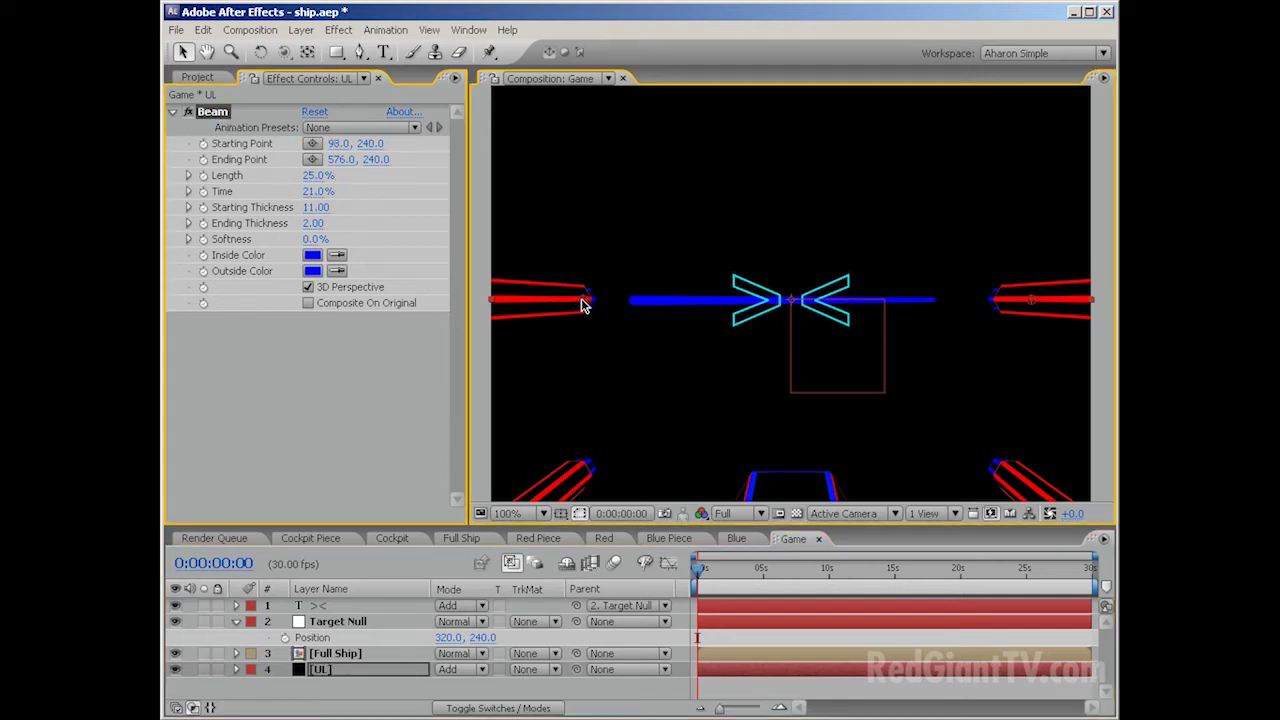
click(581, 298)
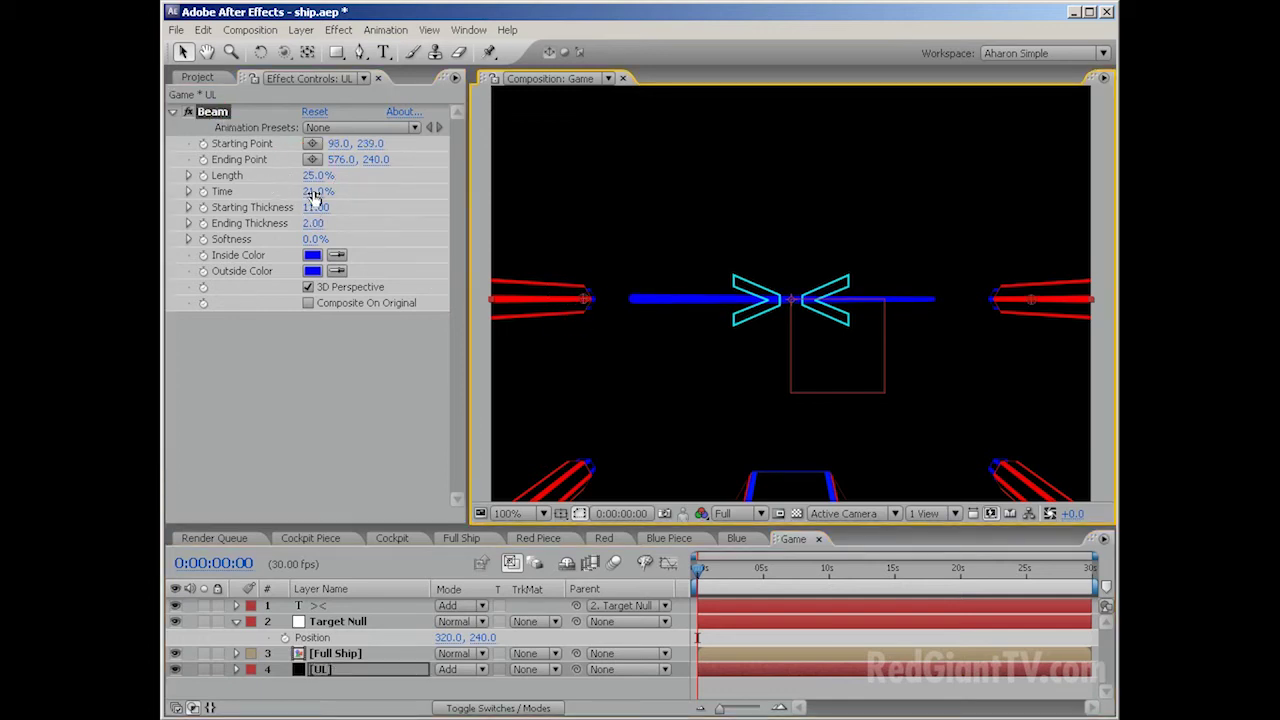
drag(316, 200, 285, 176)
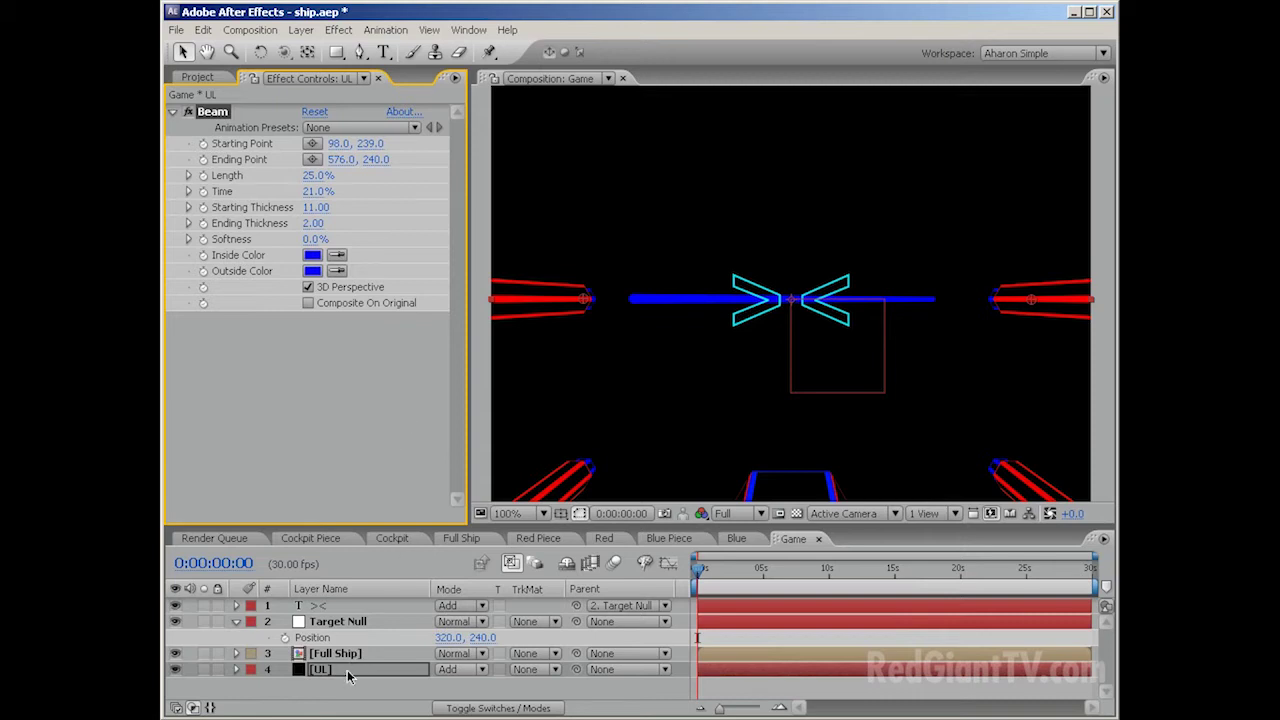
Step: Add an expression to the Starting Point of the UL layer's Beam effect and maximize the timeline to edit it
key(e)
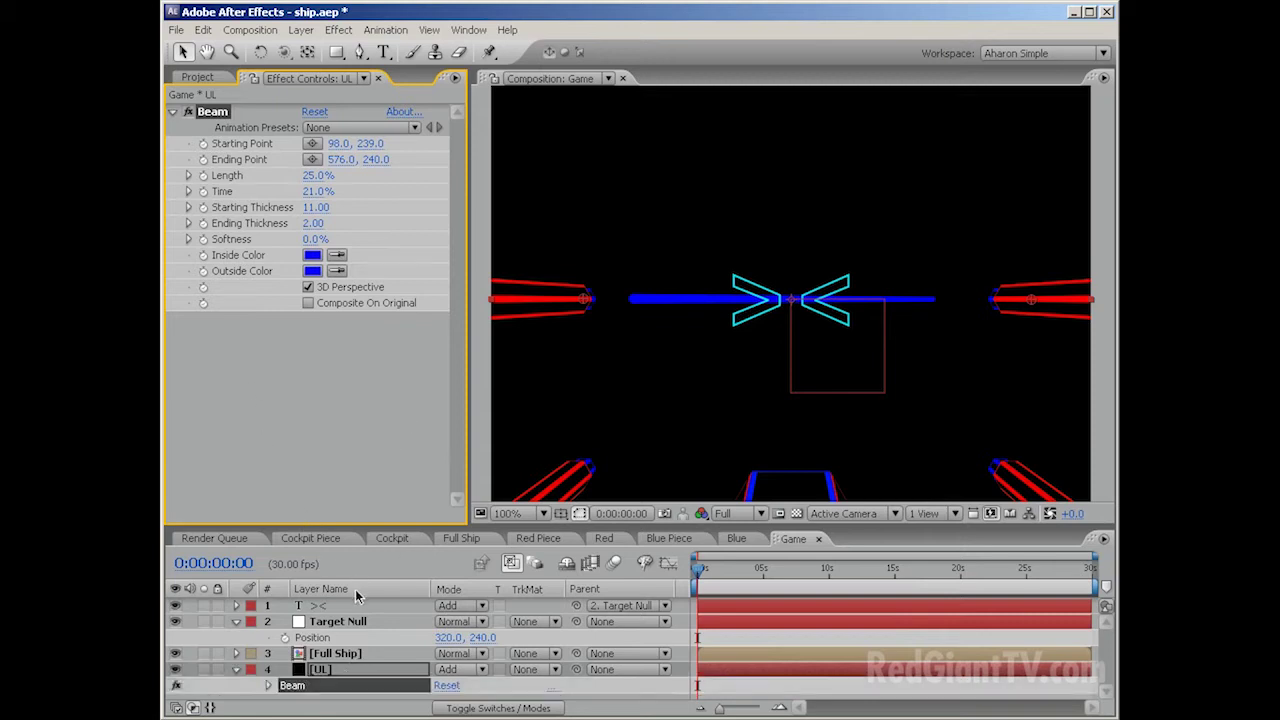
click(315, 684)
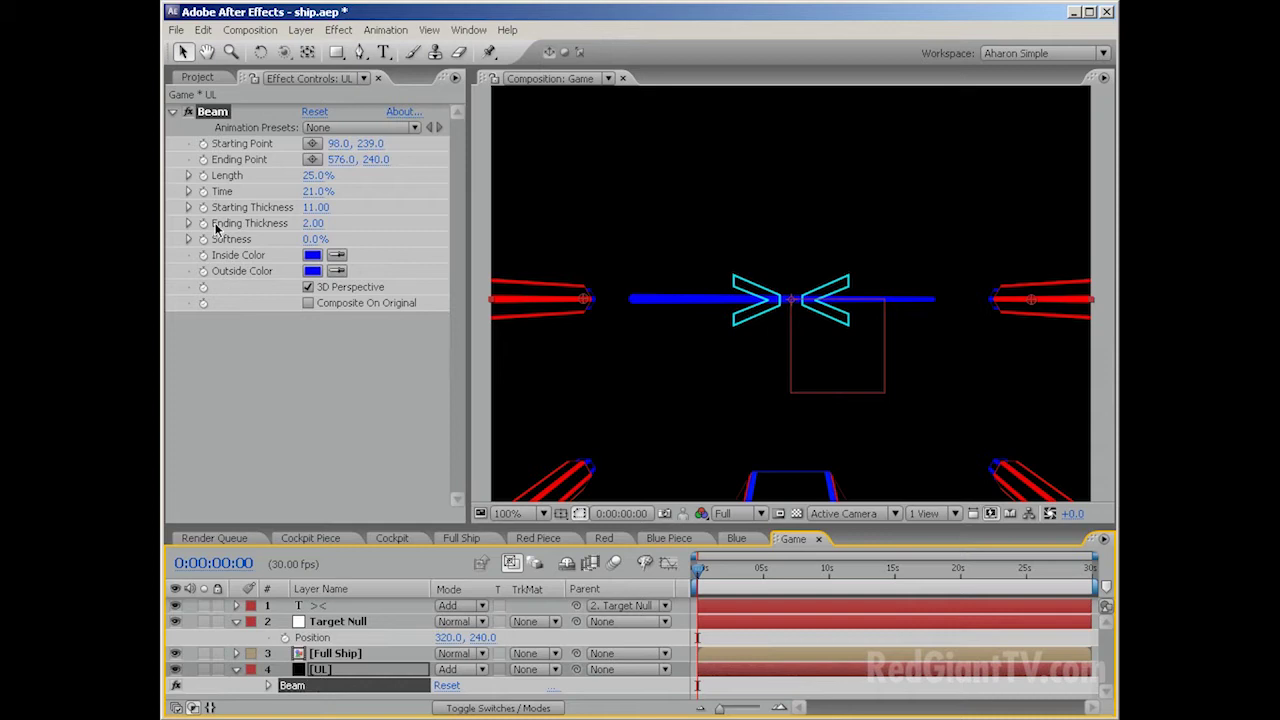
alt+click(203, 143)
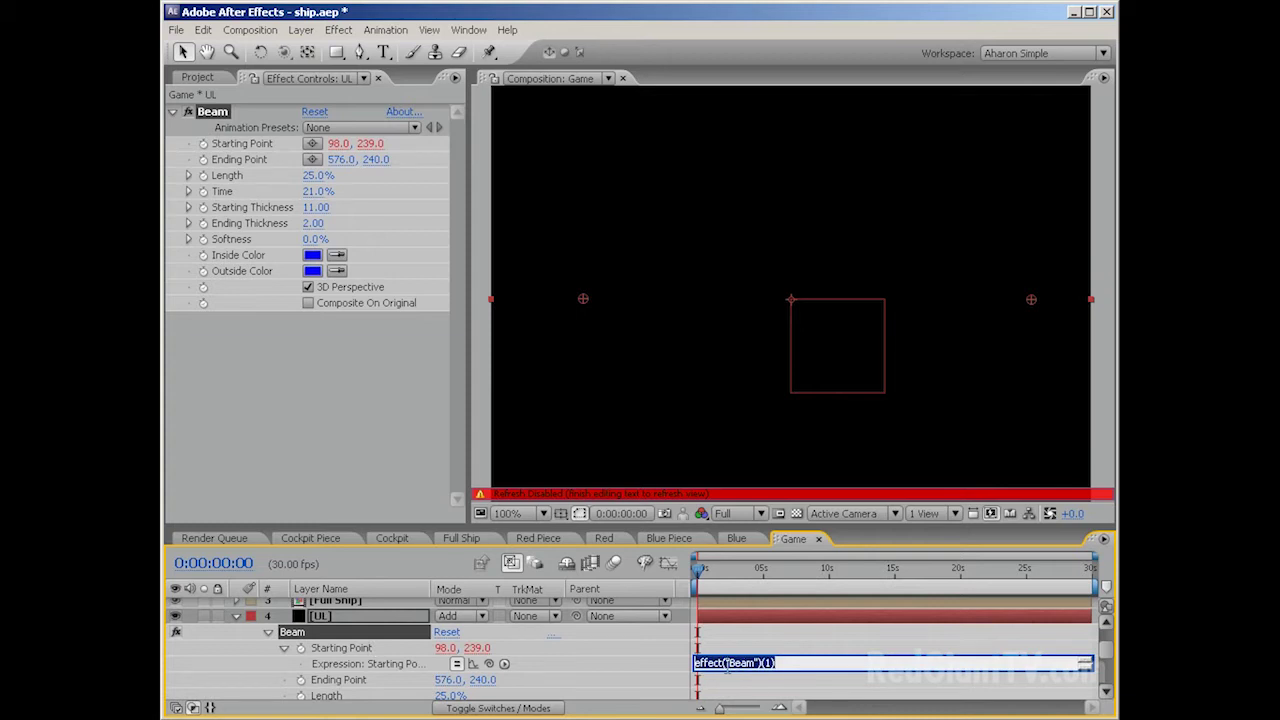
click(650, 684)
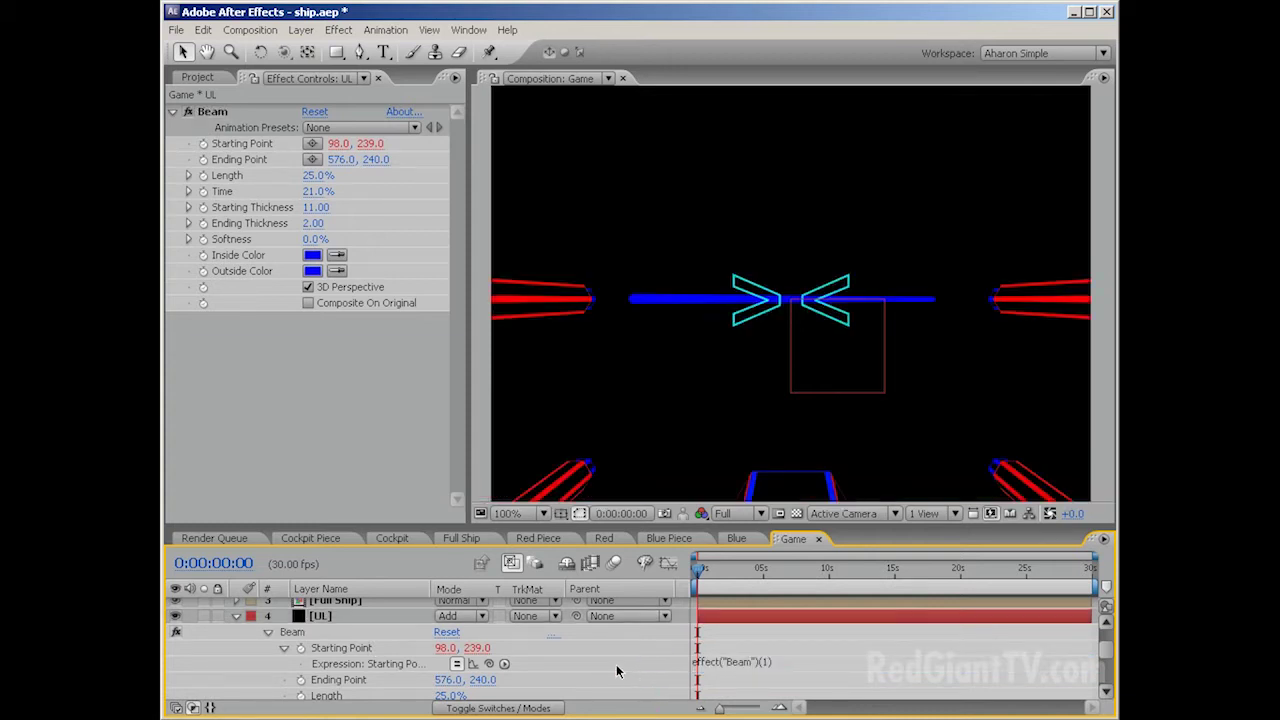
key(grave)
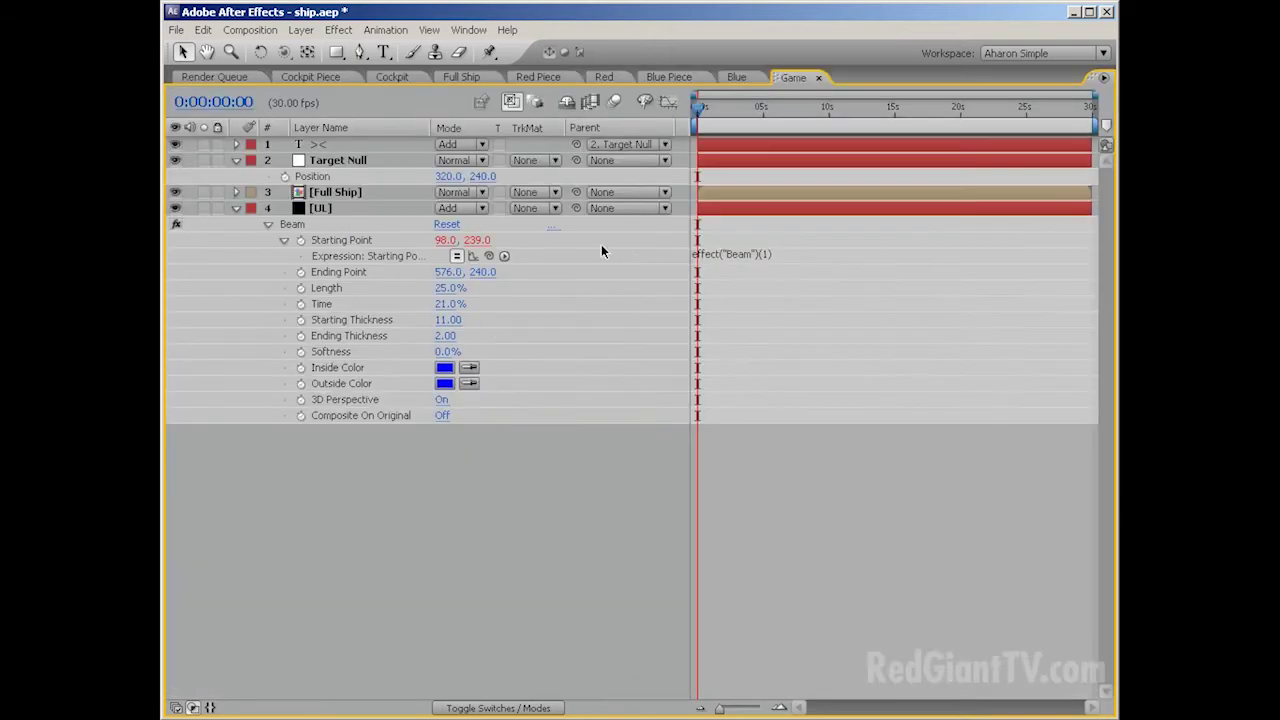
Step: Begin the Starting Point expression with the line P = effect("Beam")("Starting Point");, linking P to the Beam's own starting point
click(720, 255)
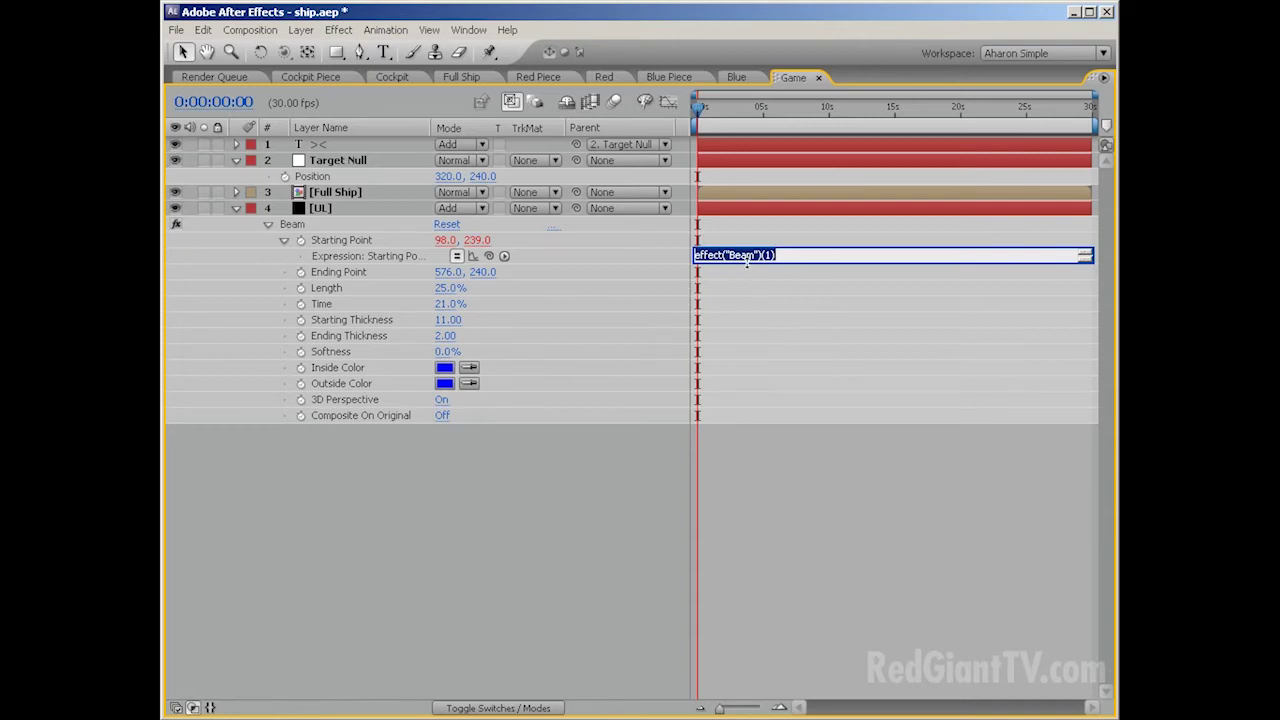
text(P =)
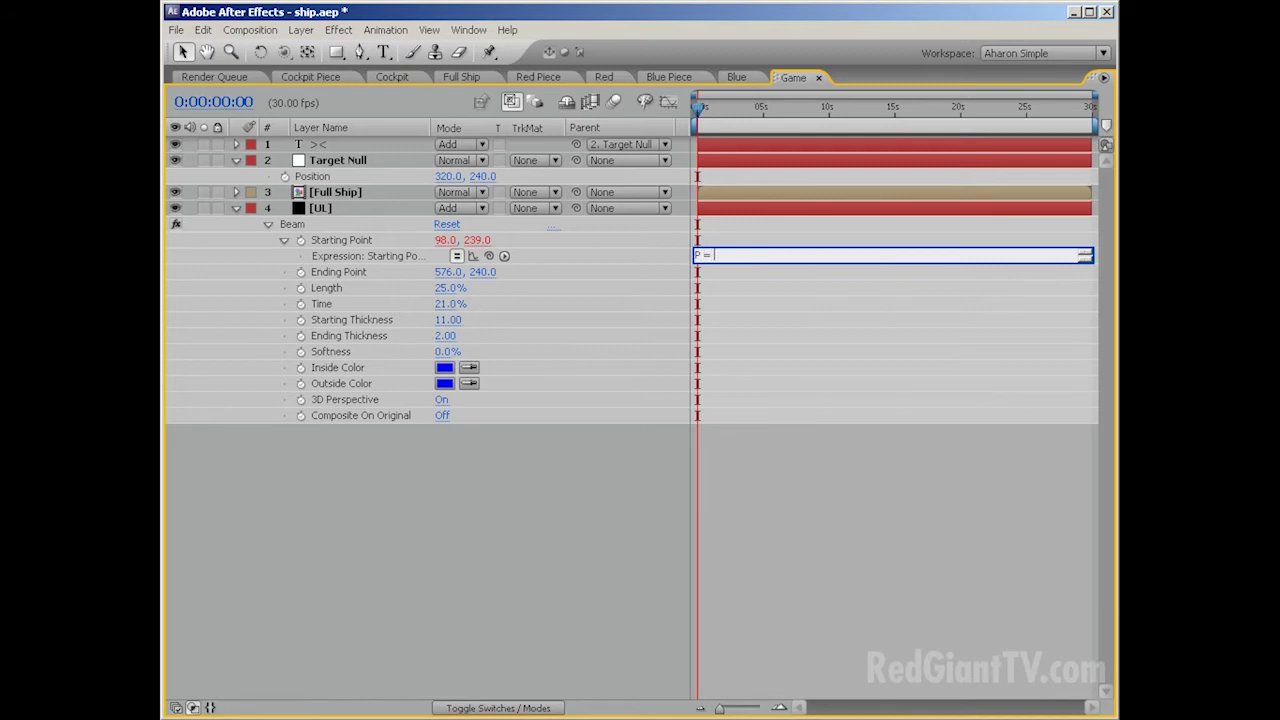
click(473, 255)
drag(473, 255, 380, 238)
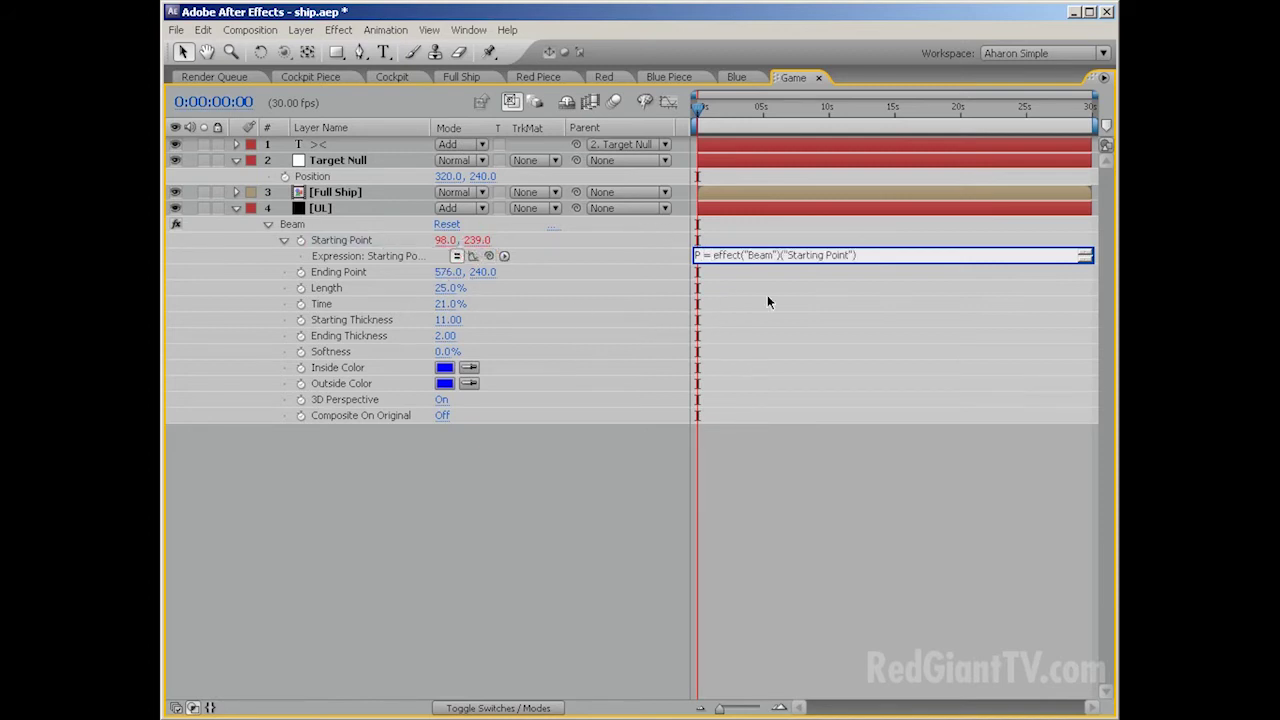
text(;)
key(Return)
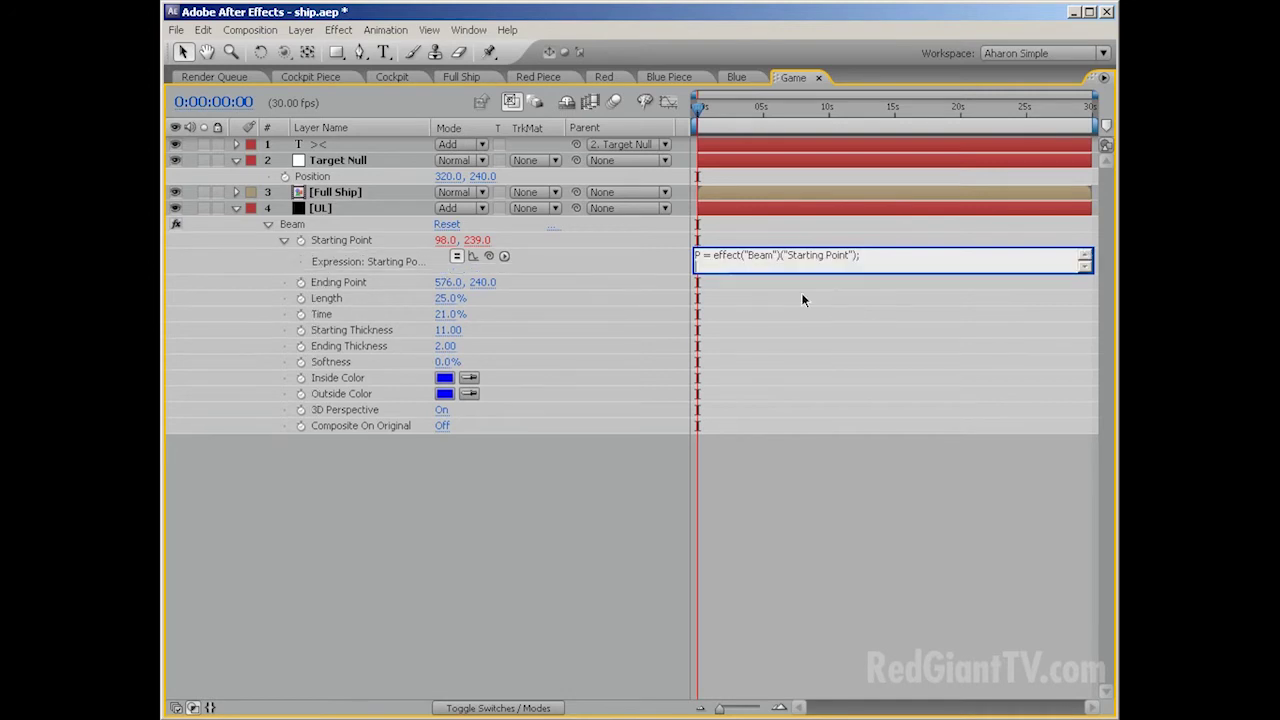
Step: Add X = thisComp.layer("Target Null").transform.position*.05; and the final line P+X to the Starting Point expression, and apply it
text(X =)
drag(490, 256, 338, 174)
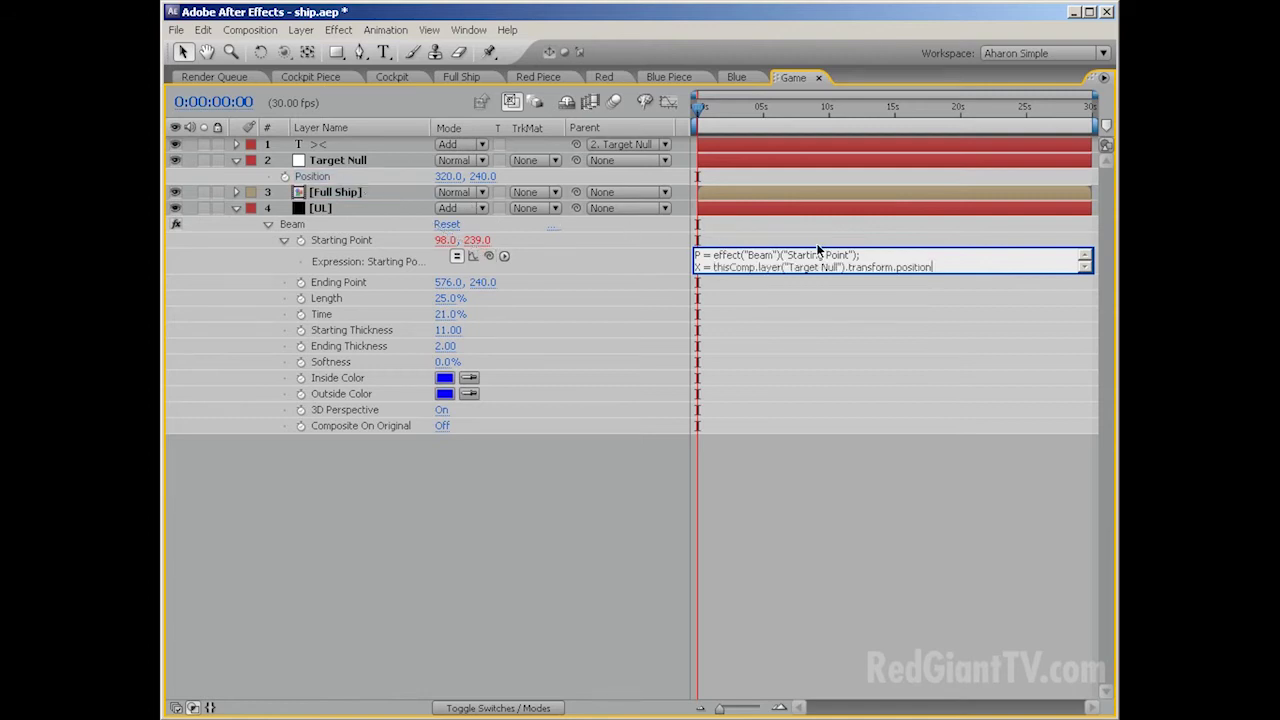
text(*.05;)
key(Return)
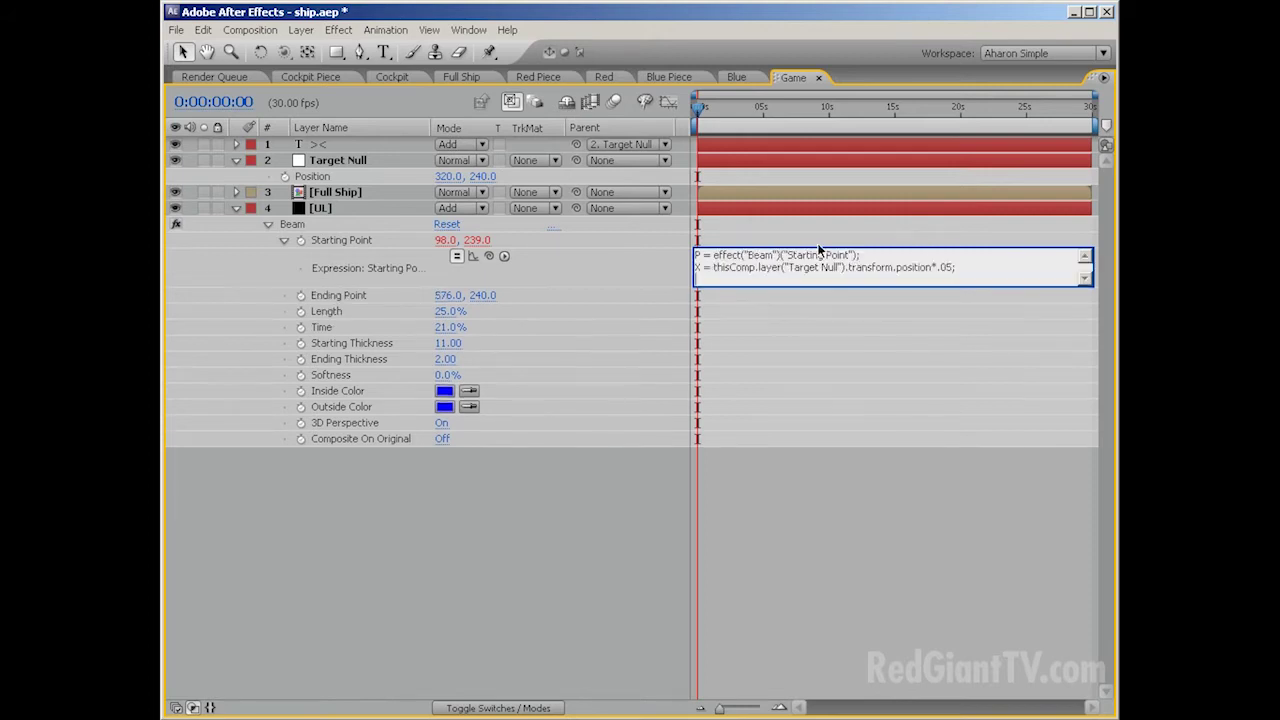
text(P+X)
click(818, 245)
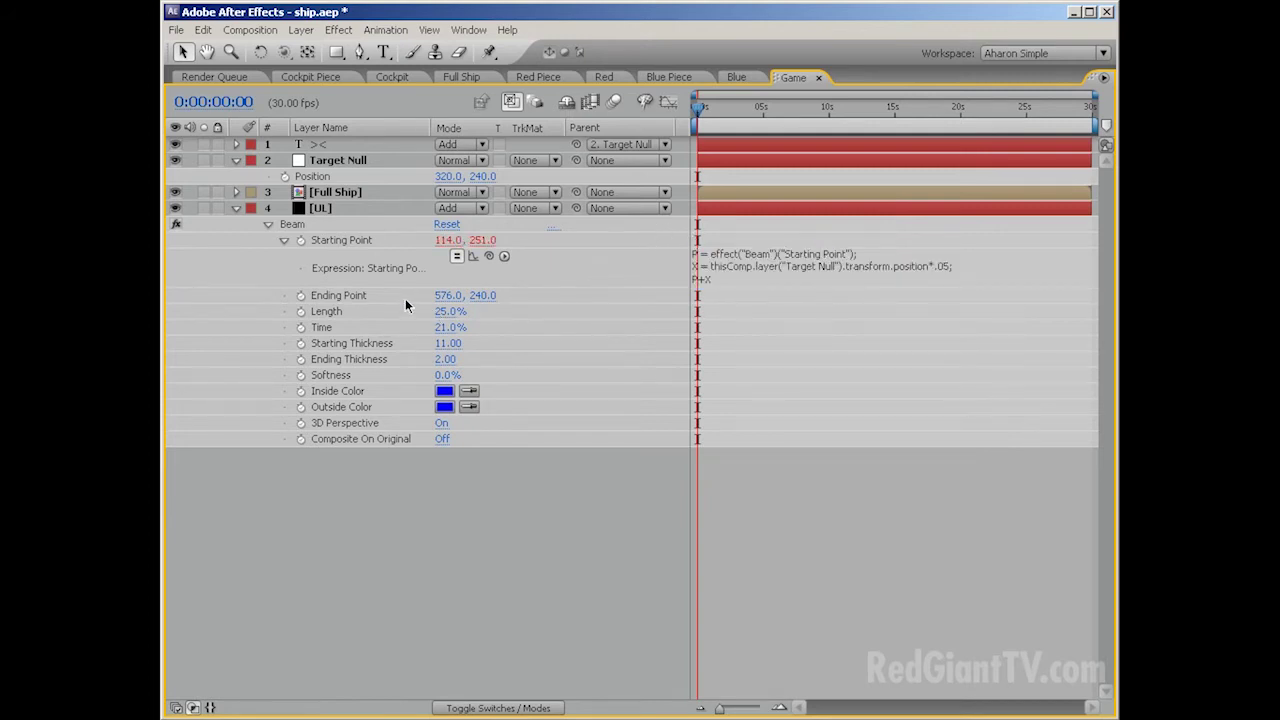
Step: Link the Beam's Ending Point to the Target Null's position with an expression and restore the normal panel layout
alt+click(300, 295)
drag(488, 311, 338, 168)
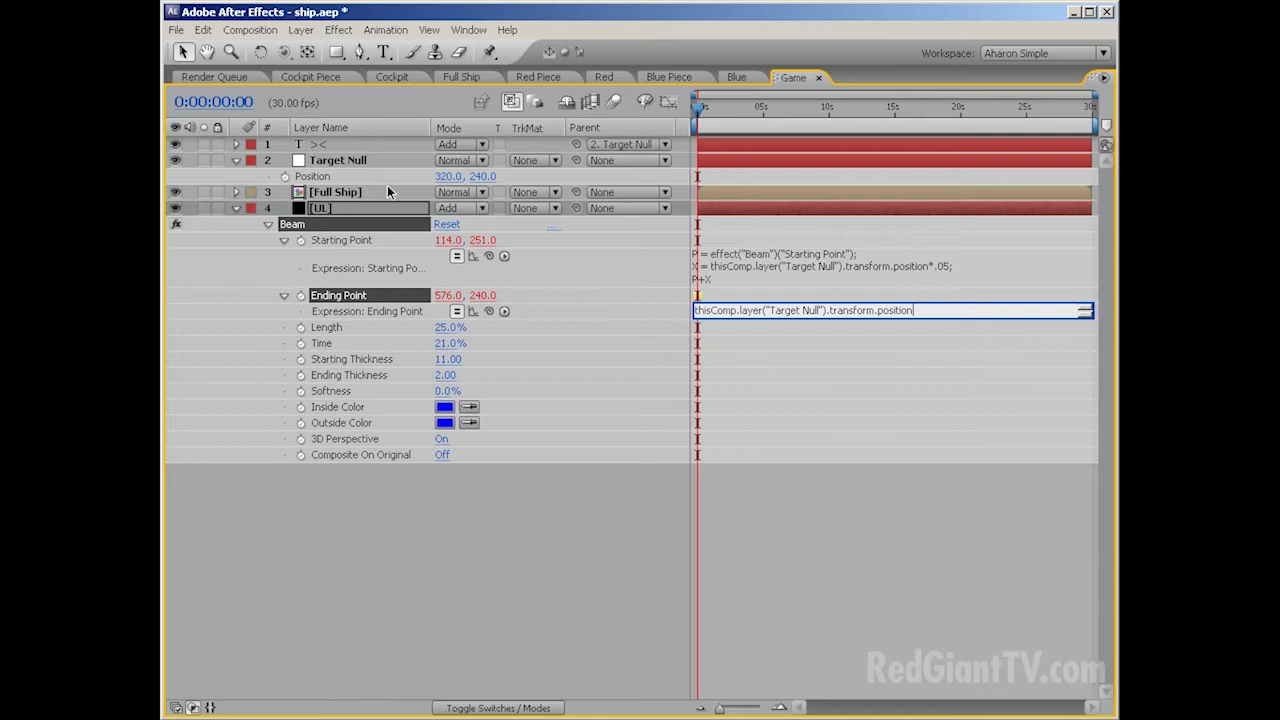
key(KP_Enter)
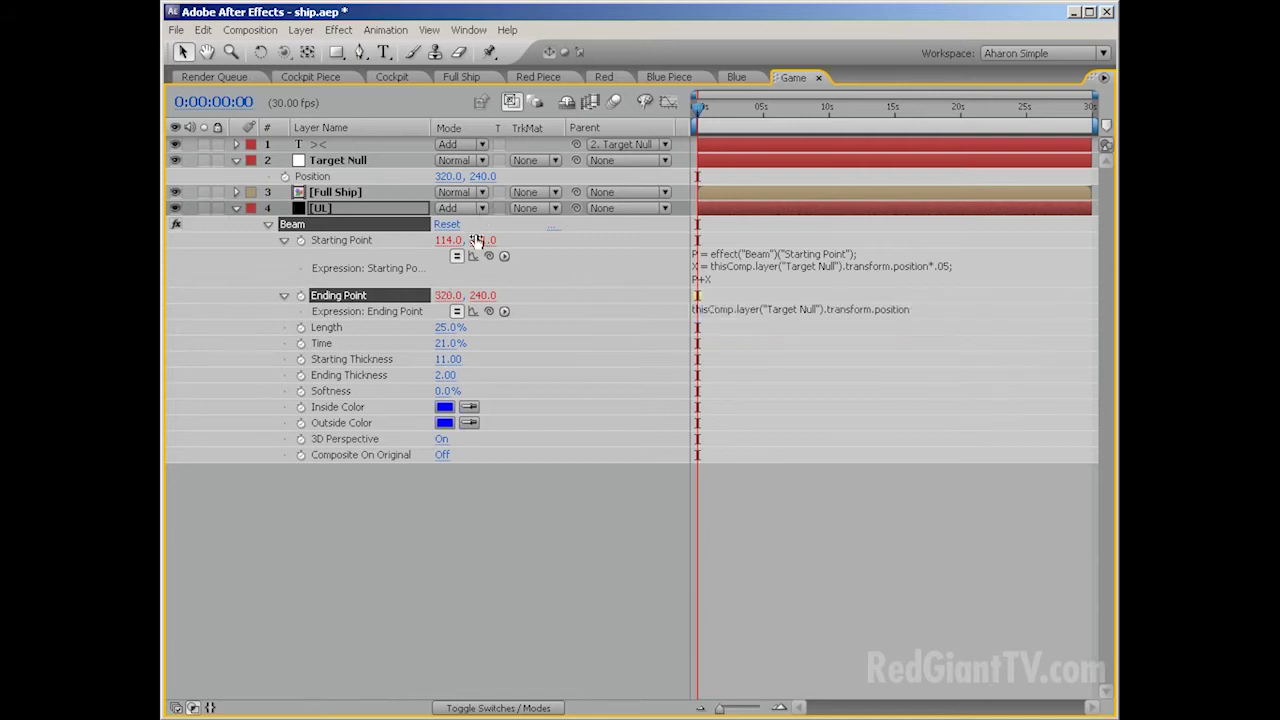
key(grave)
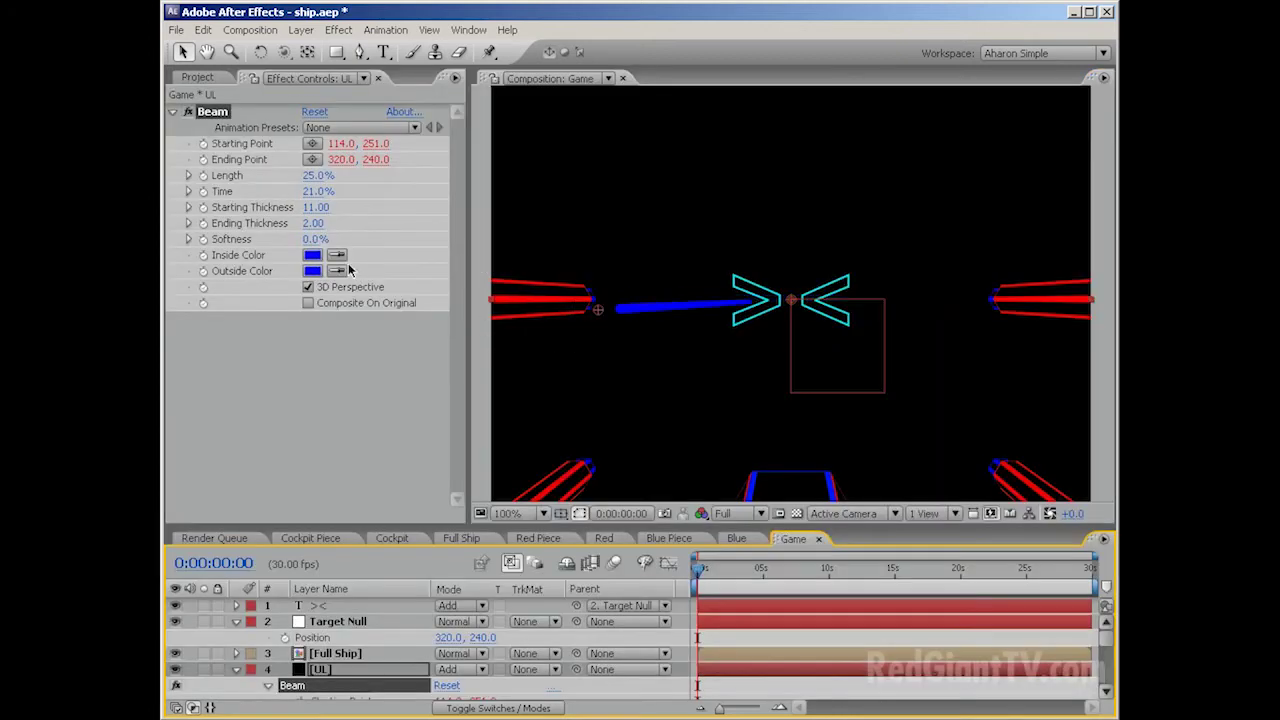
Step: Test the Beam's travel, reposition its starting point to about 101, 239 on the left gun tip, and set its time to 0%
mouse_move(315, 192)
mouse_down()
mouse_move(256, 194)
mouse_move(320, 191)
mouse_up()
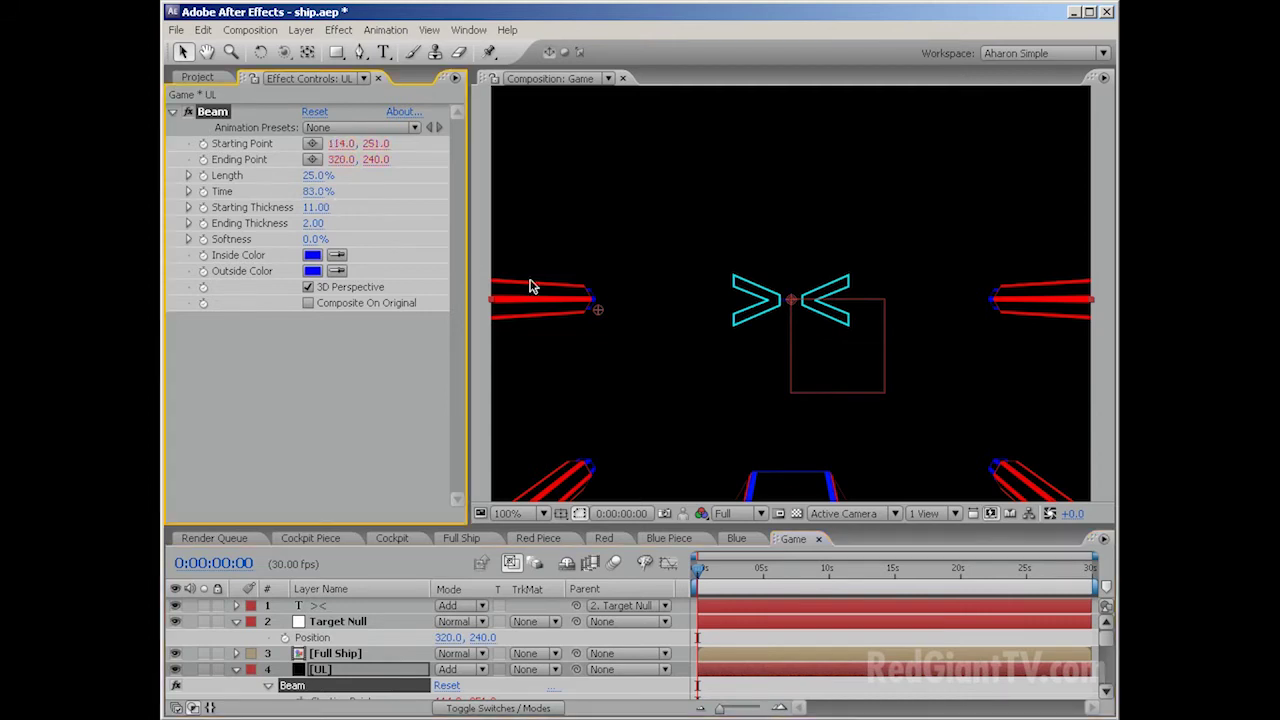
drag(600, 314, 586, 303)
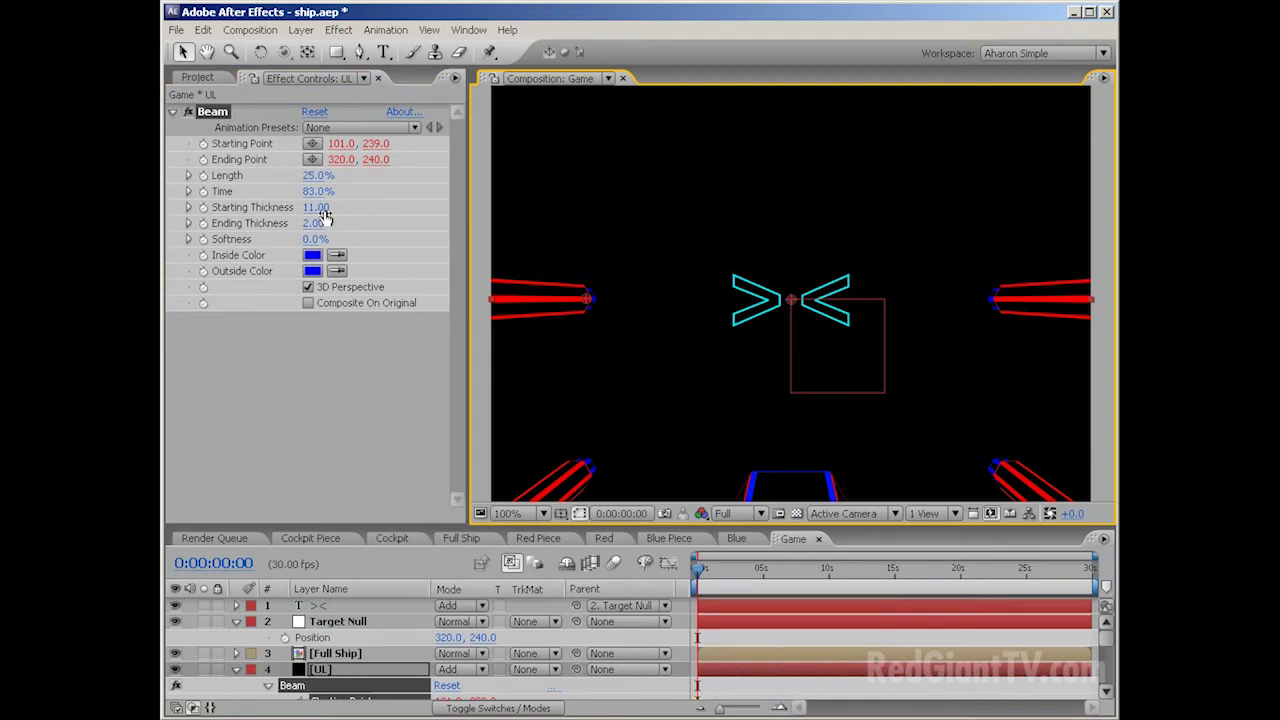
click(301, 191)
drag(301, 191, 215, 194)
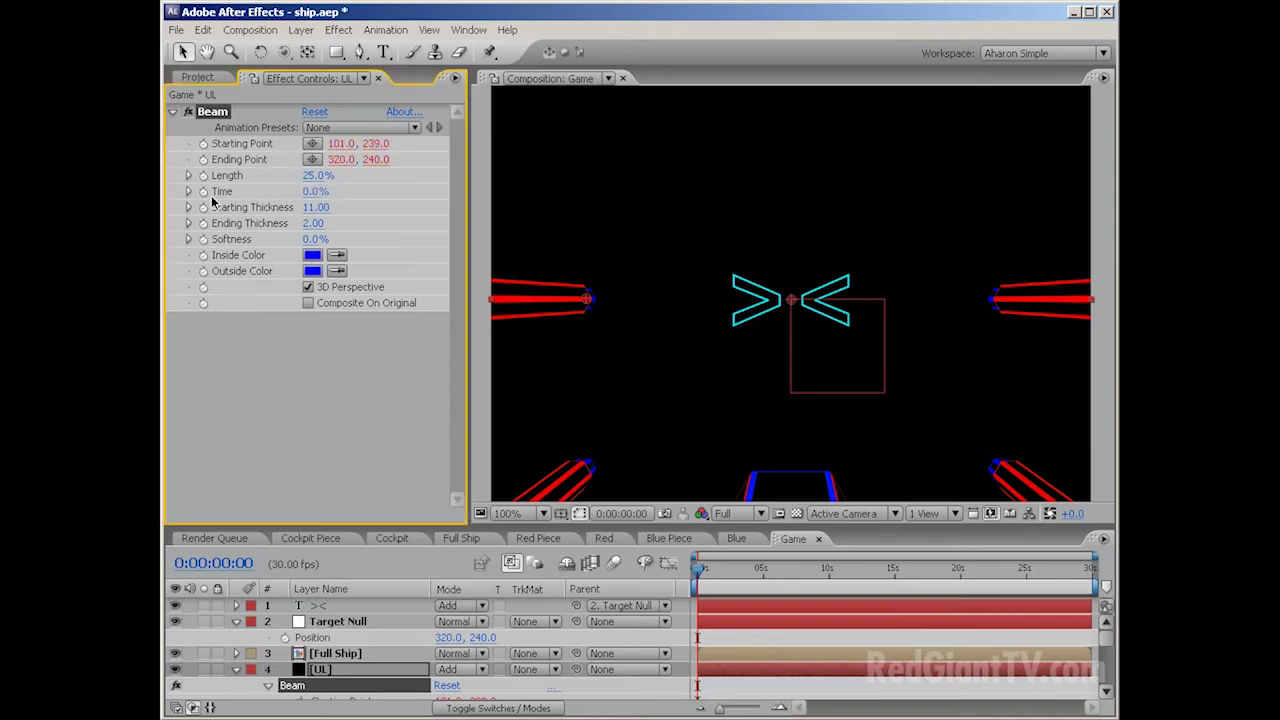
Step: Move the Target Null up to about 335, 104 and scrub the UL Beam's time to test that the laser follows the target
click(367, 621)
drag(824, 386, 837, 254)
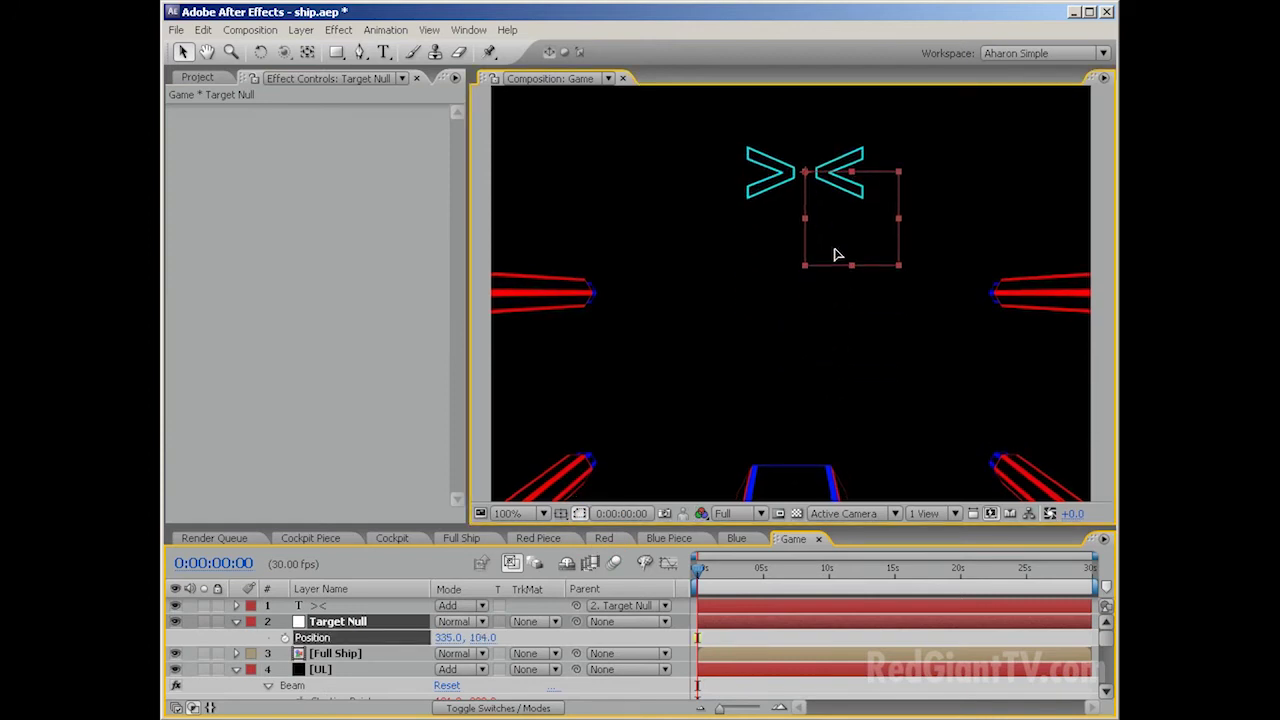
click(327, 671)
click(290, 685)
mouse_move(310, 192)
mouse_down()
mouse_move(340, 192)
mouse_move(298, 197)
mouse_move(342, 180)
mouse_move(324, 191)
mouse_up()
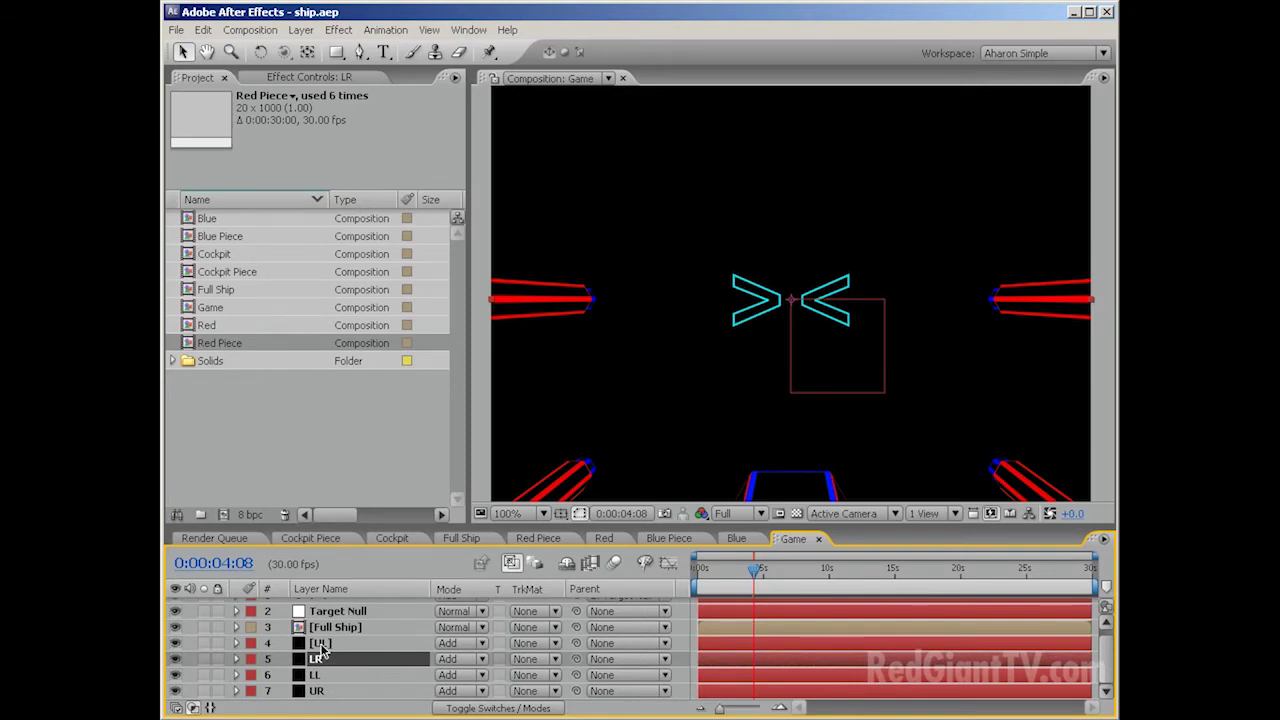
Step: Examine the Beam settings and starting point positions of the UL, LR, LL and UR laser layers
click(320, 645)
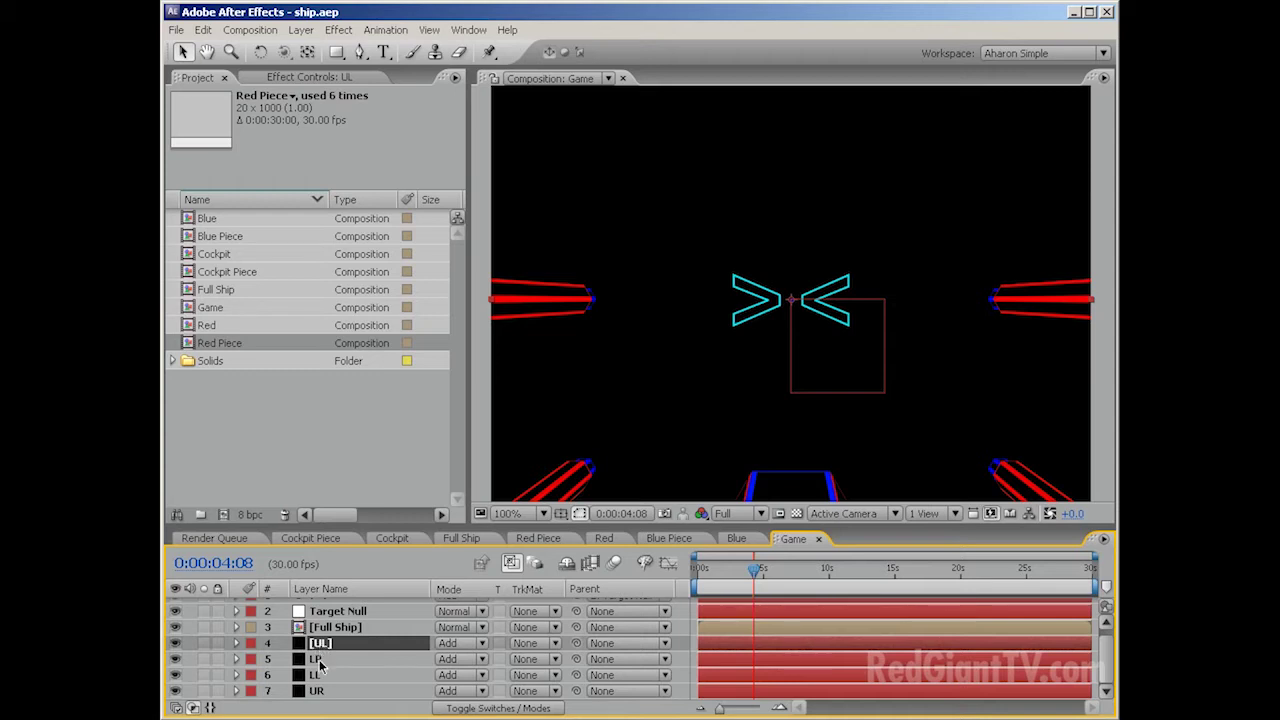
click(322, 660)
click(310, 77)
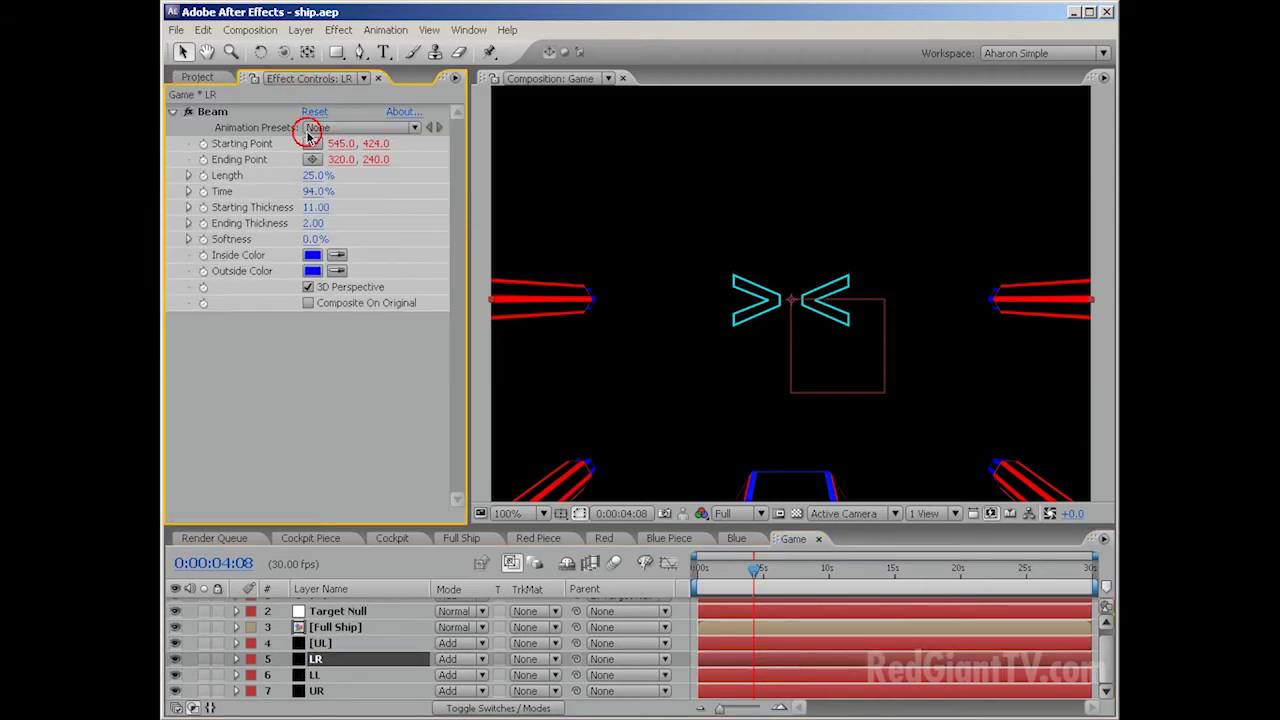
click(322, 690)
click(330, 643)
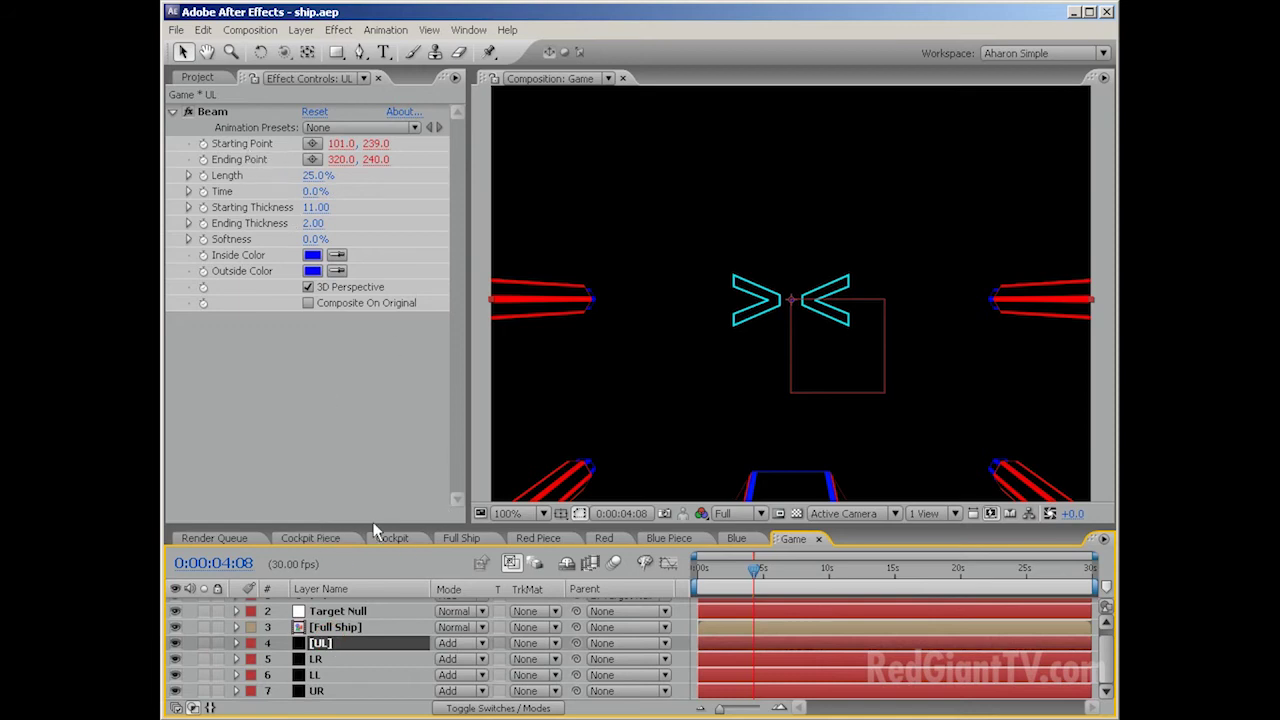
click(318, 658)
click(212, 112)
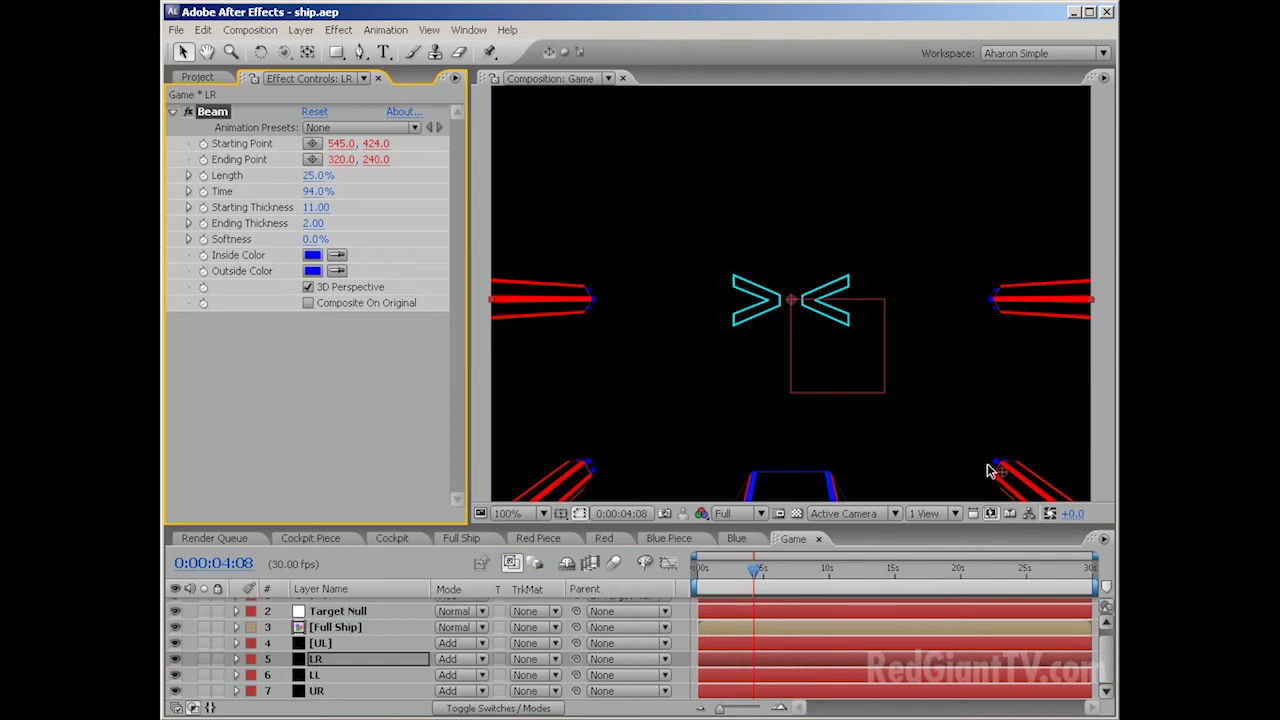
click(318, 675)
click(212, 112)
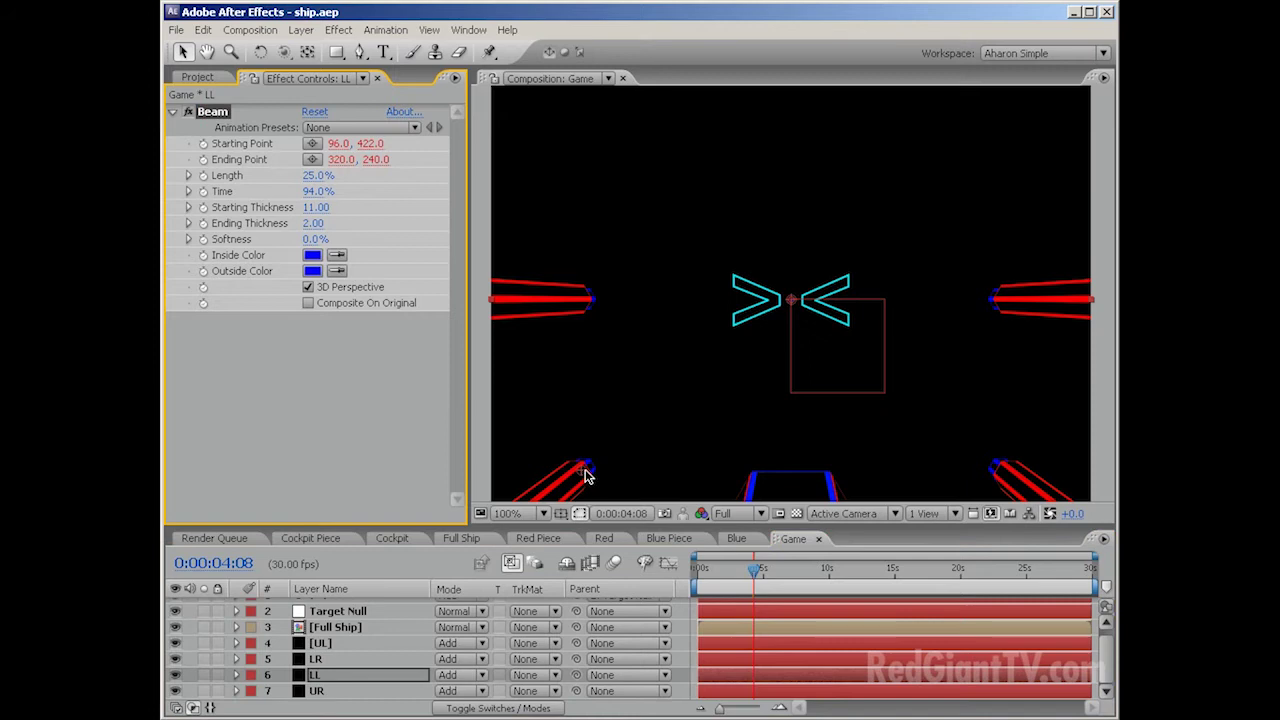
click(319, 644)
click(318, 659)
click(318, 690)
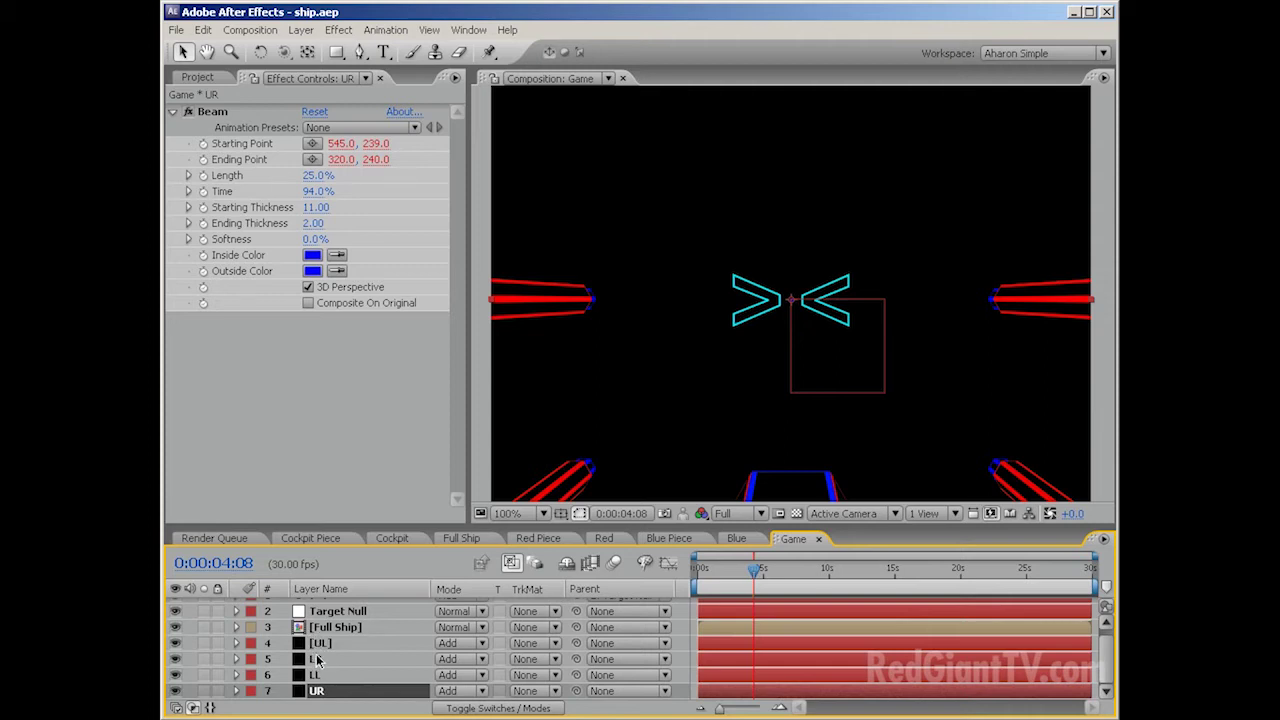
Step: Paste the Target Null marker expression with x = .3 and delay = 0 into the UL Beam's Time property and expand it to show all lines
click(318, 643)
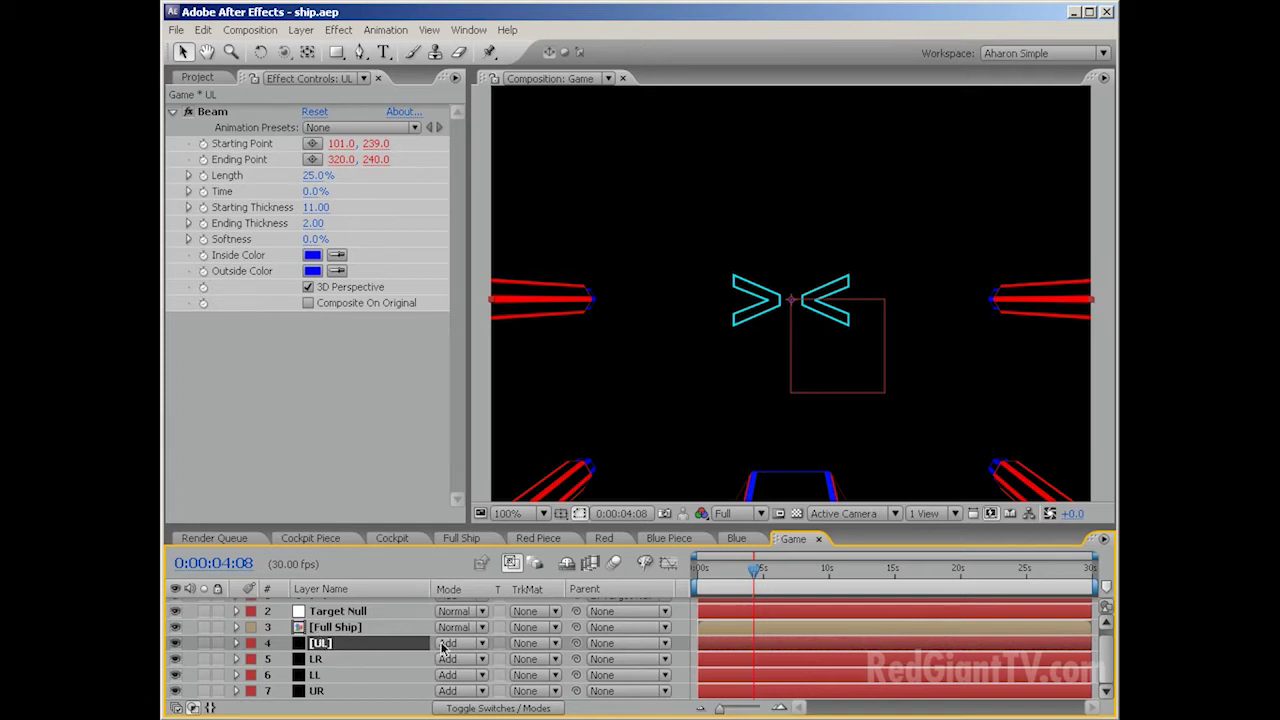
alt+click(203, 191)
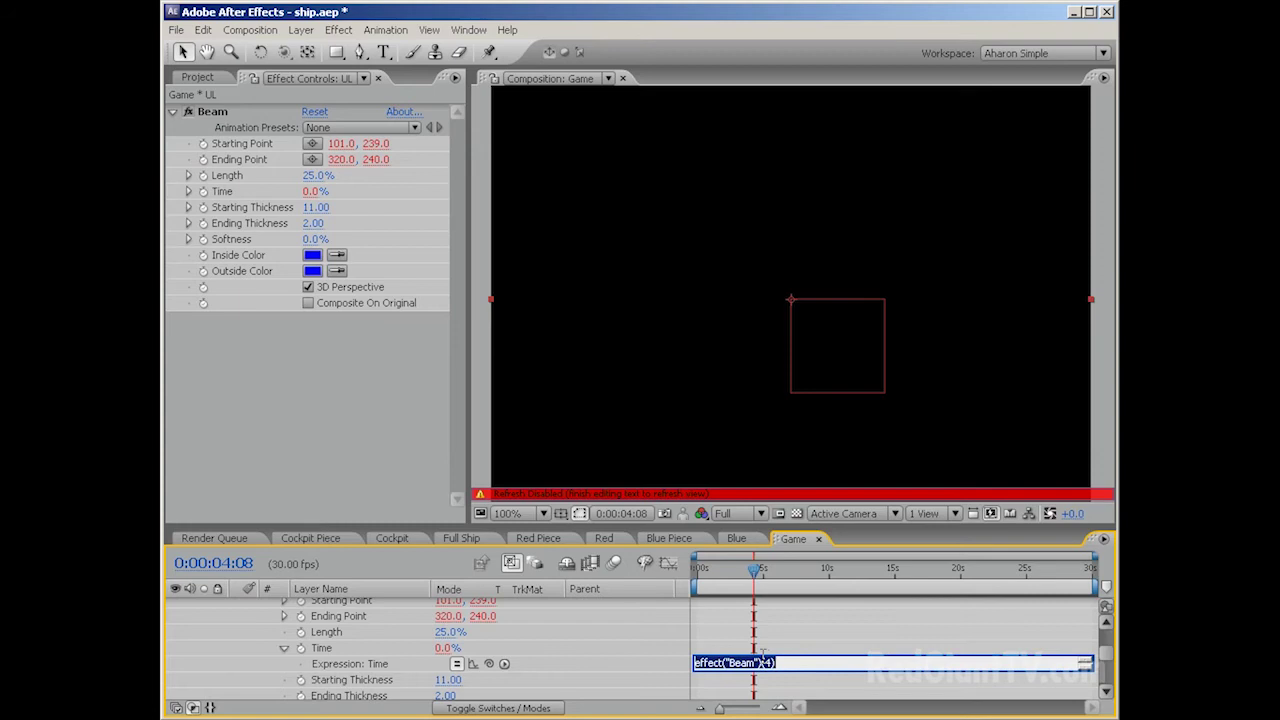
key(BackSpace)
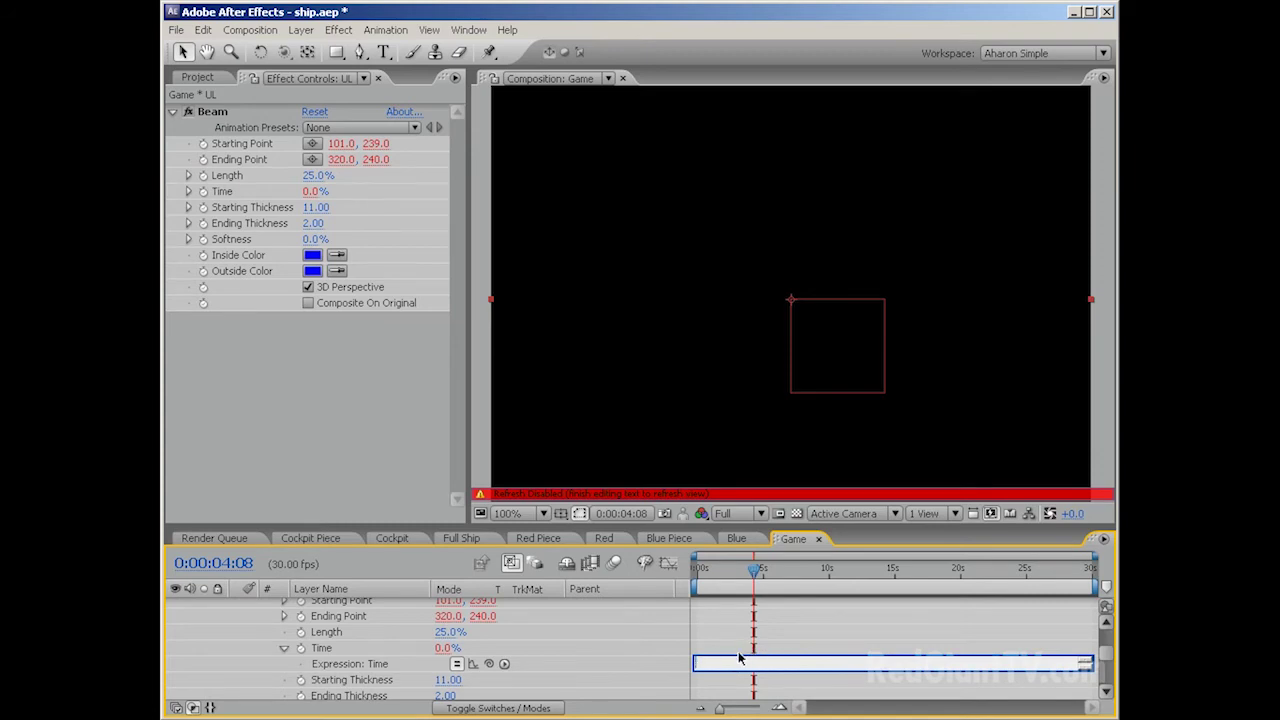
key(ctrl+v)
key(KP_Enter)
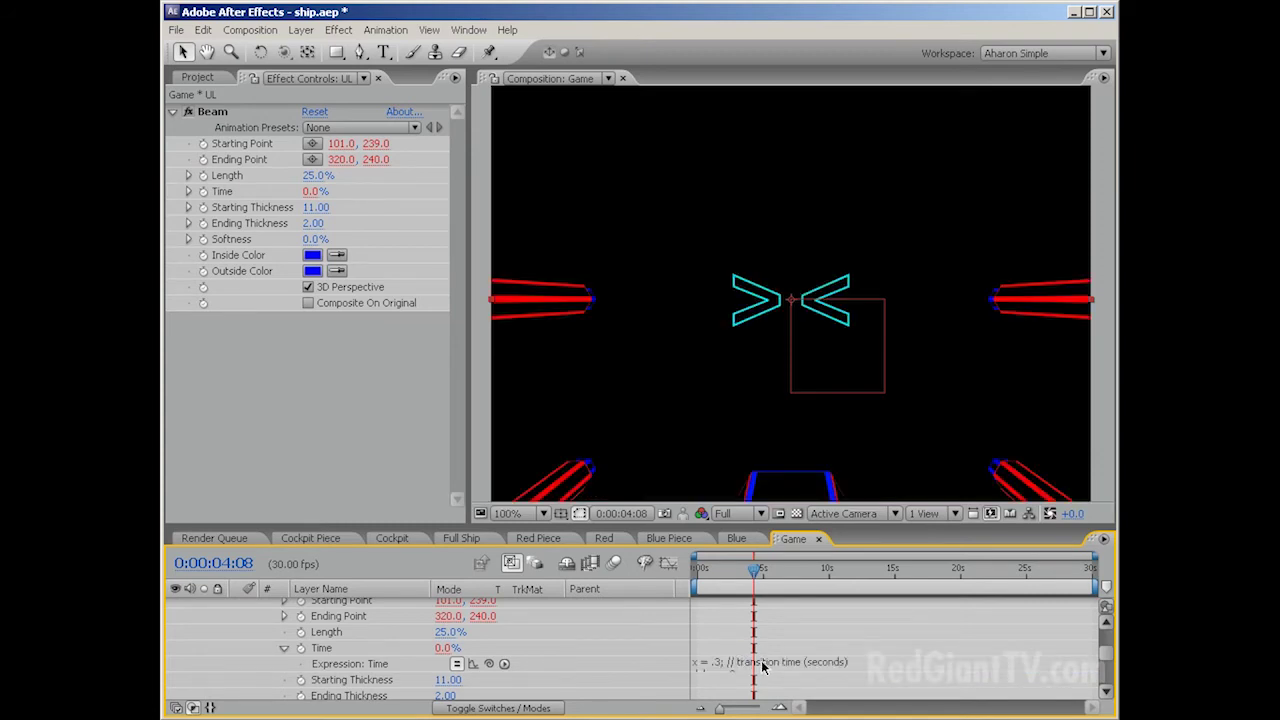
key(grave)
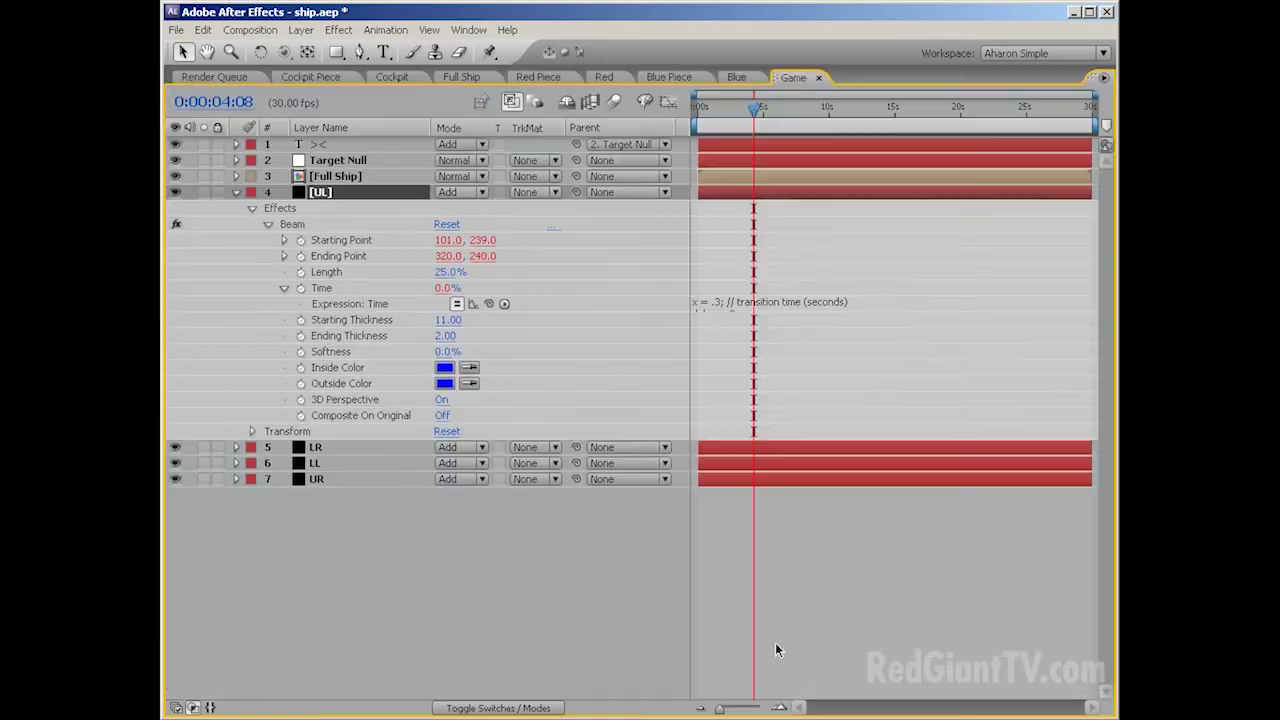
drag(778, 310, 793, 545)
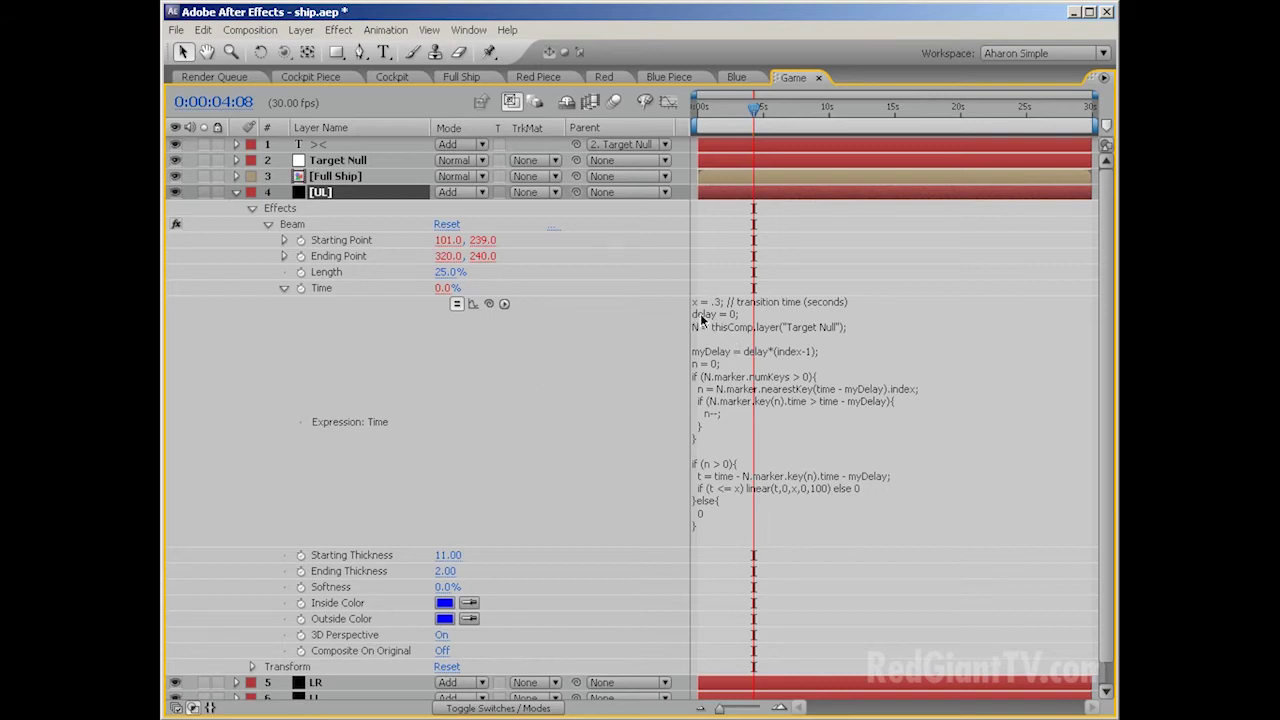
Step: Copy only the expression from the UL Beam's Time property
click(336, 288)
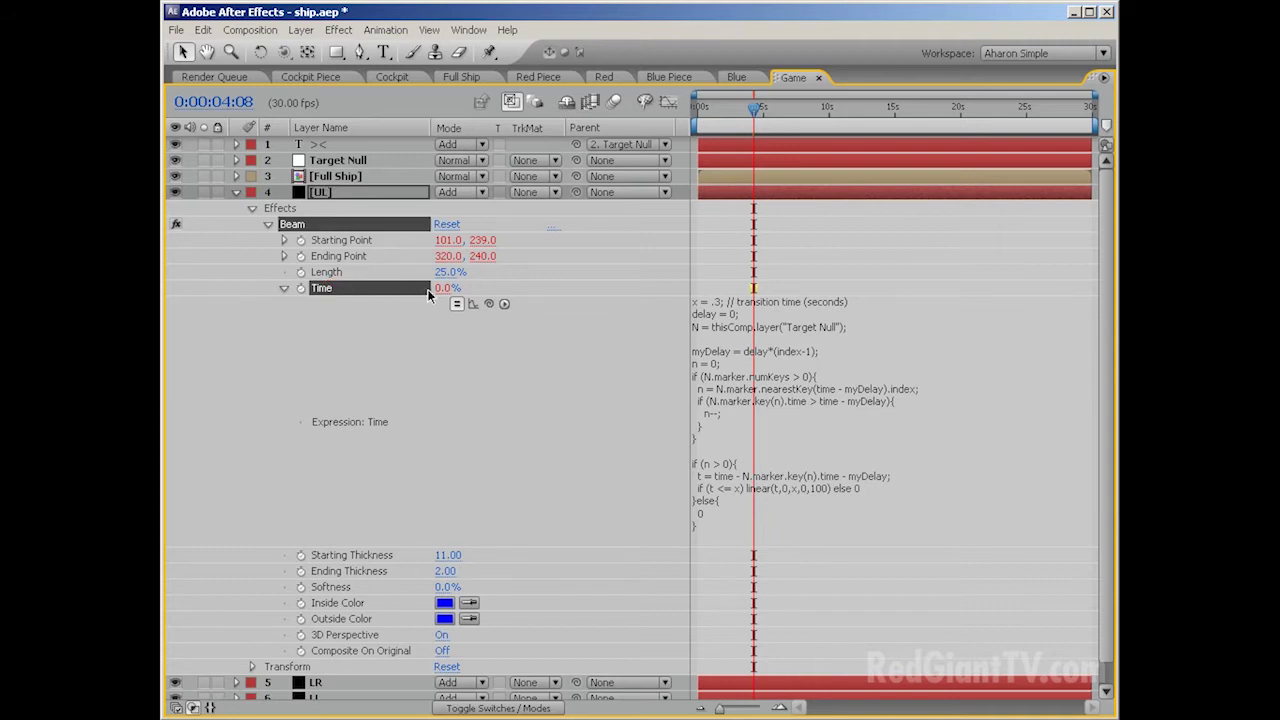
click(204, 29)
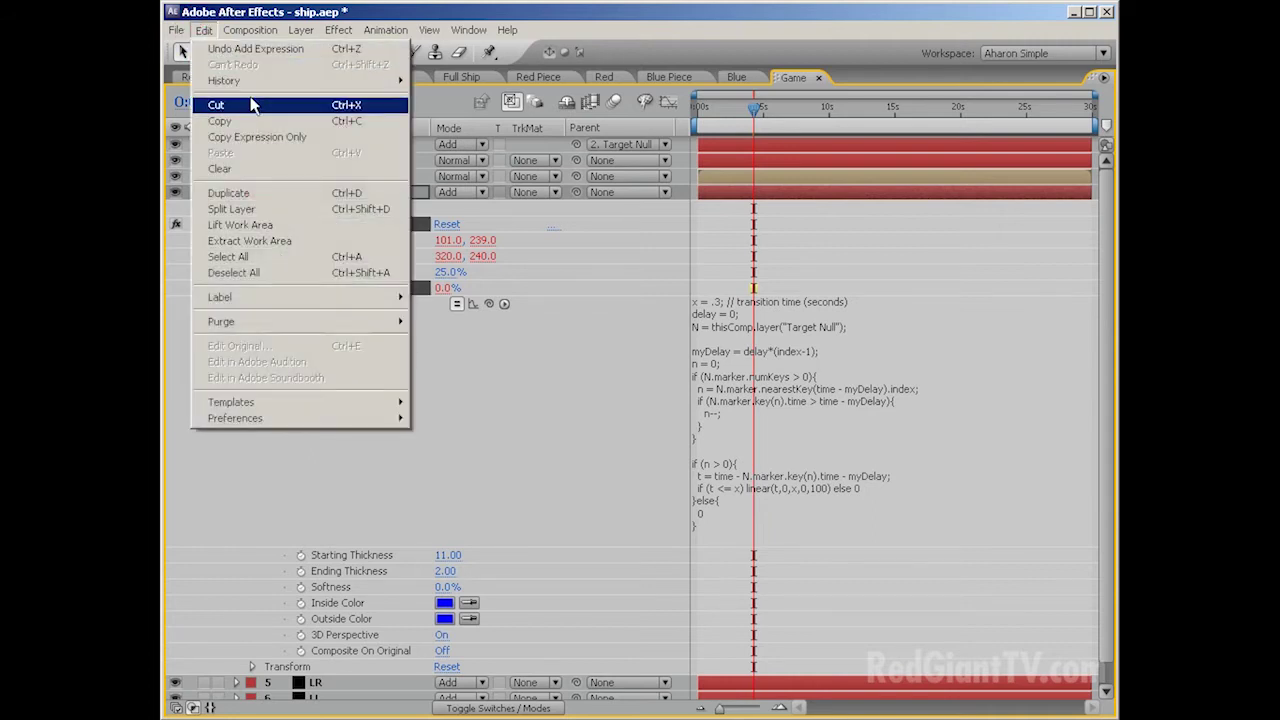
click(266, 137)
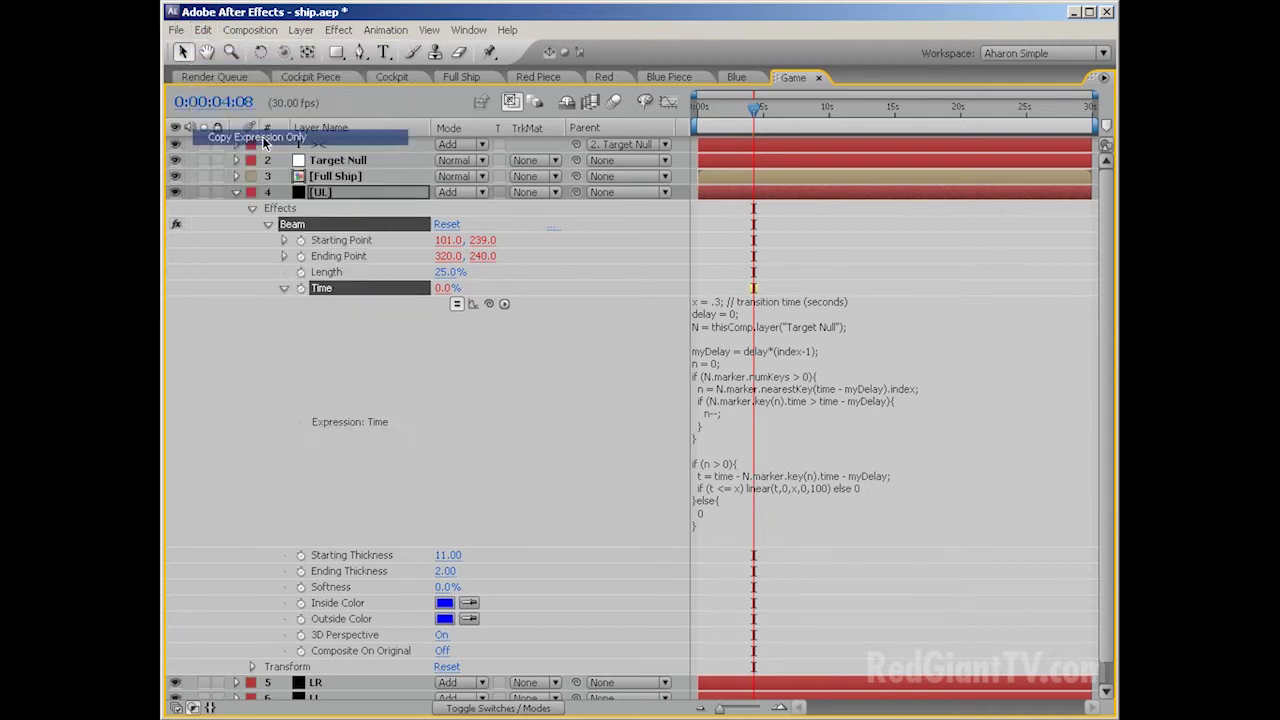
Step: Paste the copied Time expression onto the LR, LL and UR laser layers
click(318, 682)
scroll(334, 658, down, 1)
shift+click(320, 691)
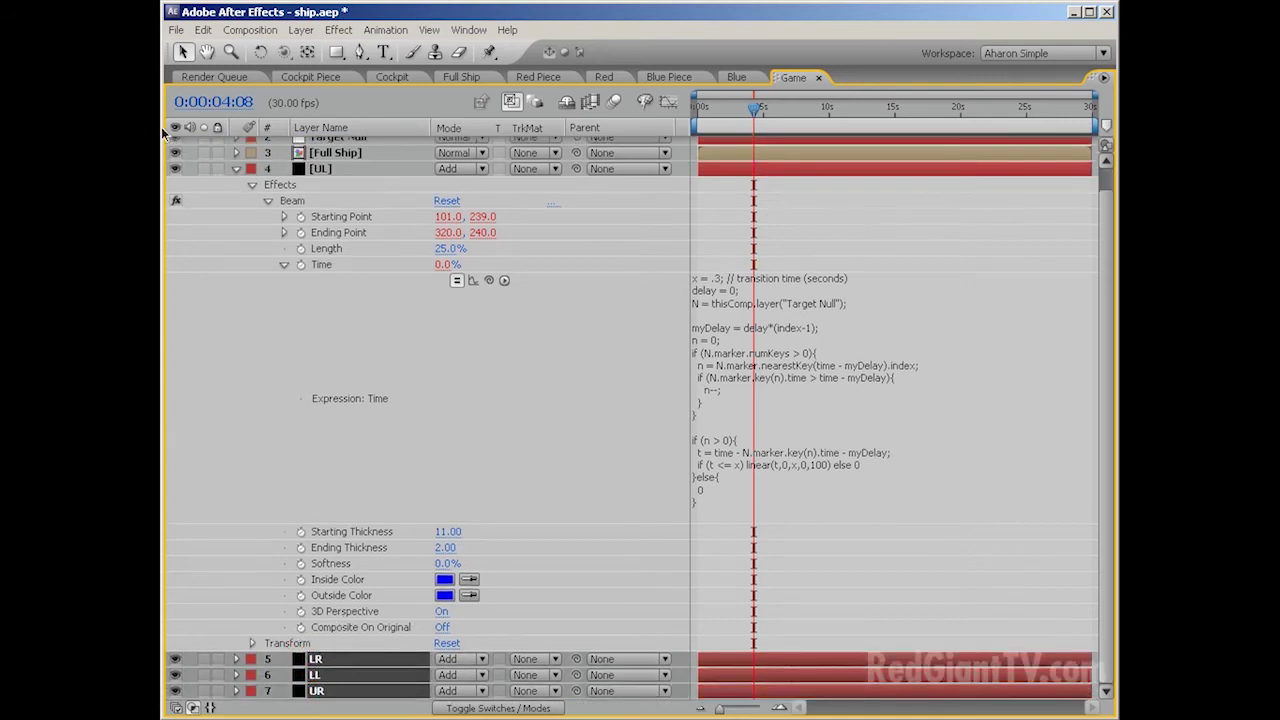
click(204, 29)
click(215, 157)
Step: Reveal the LR layer's Beam expressions and expand its Time expression to show all of its lines
click(340, 660)
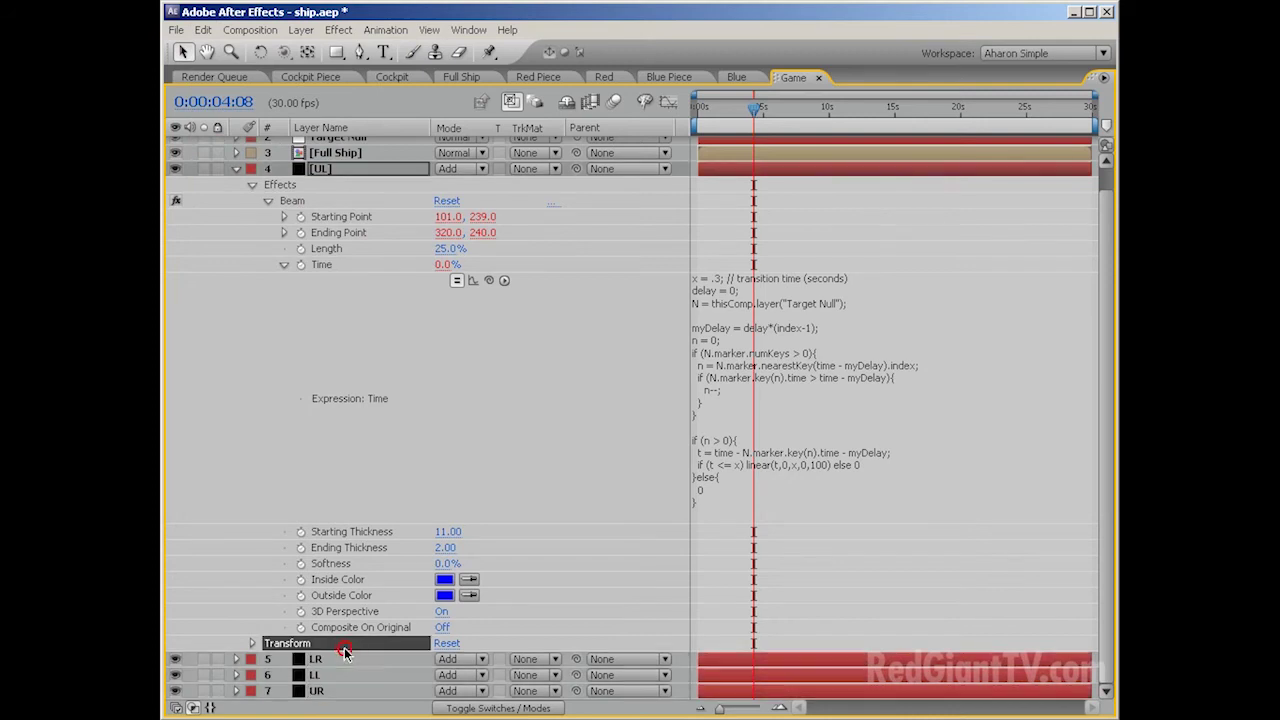
key(e)
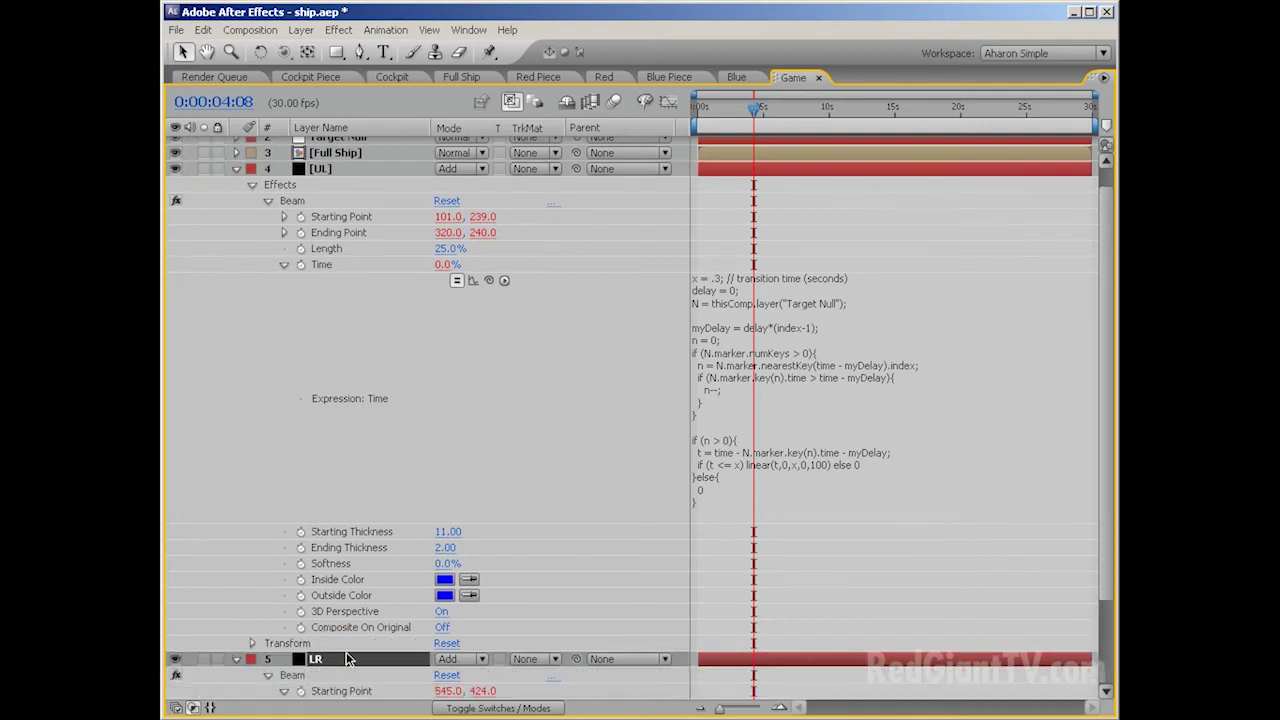
key(e)
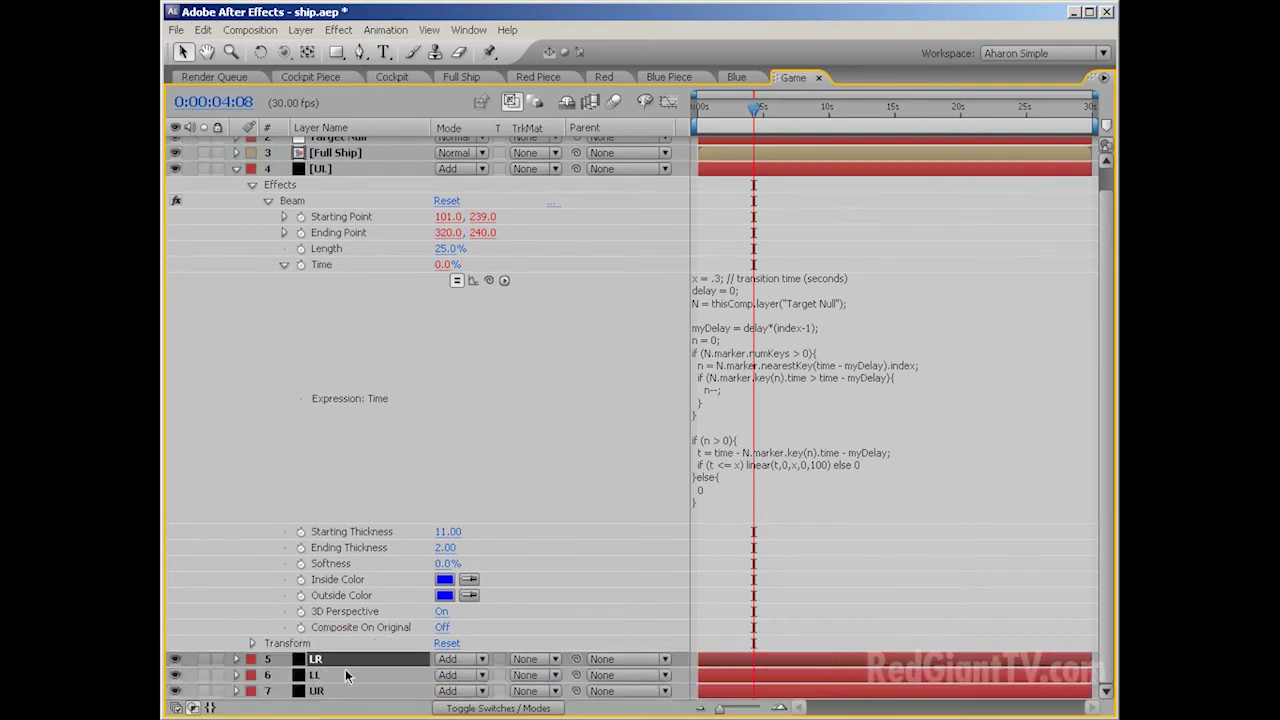
key(e)
key(e)
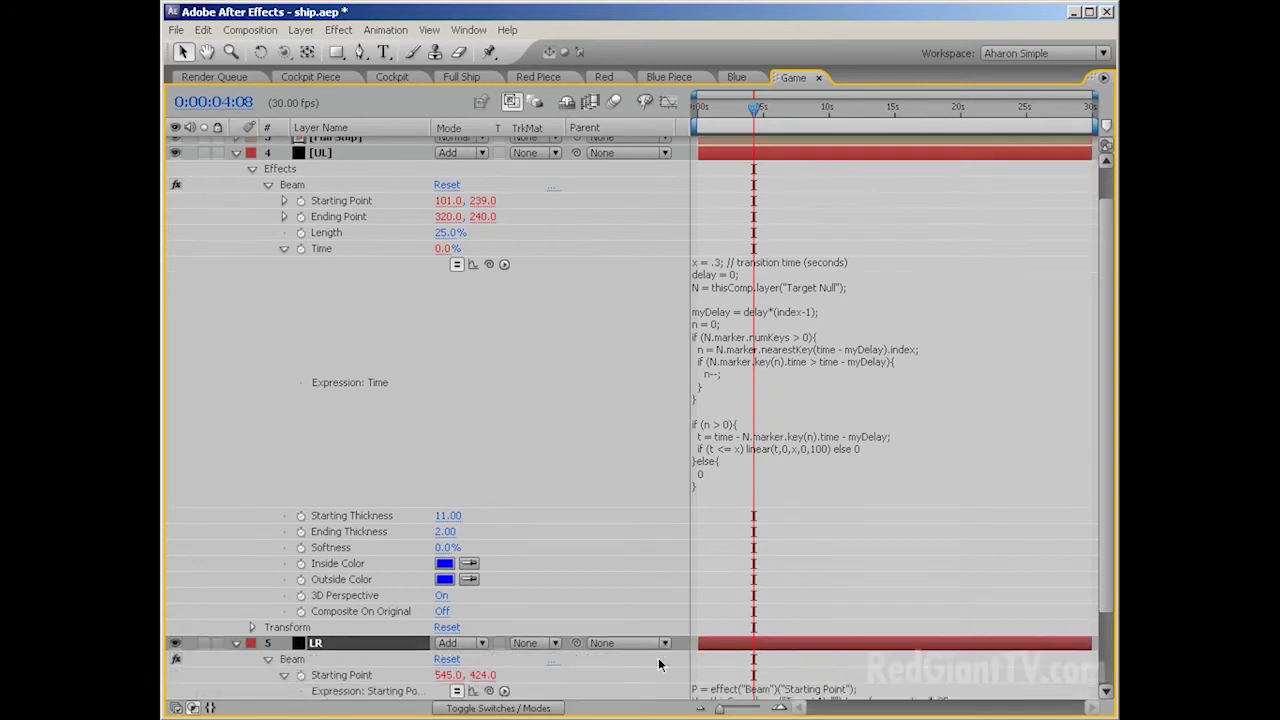
scroll(705, 668, down, 3)
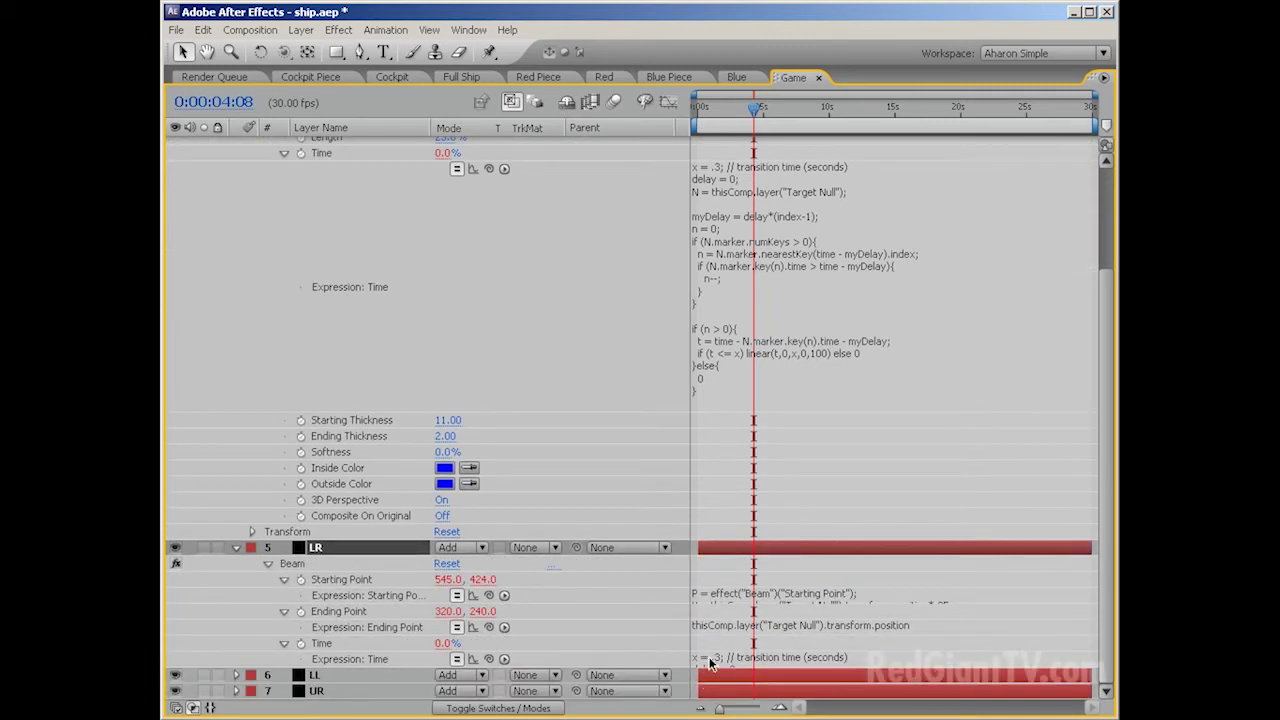
click(710, 663)
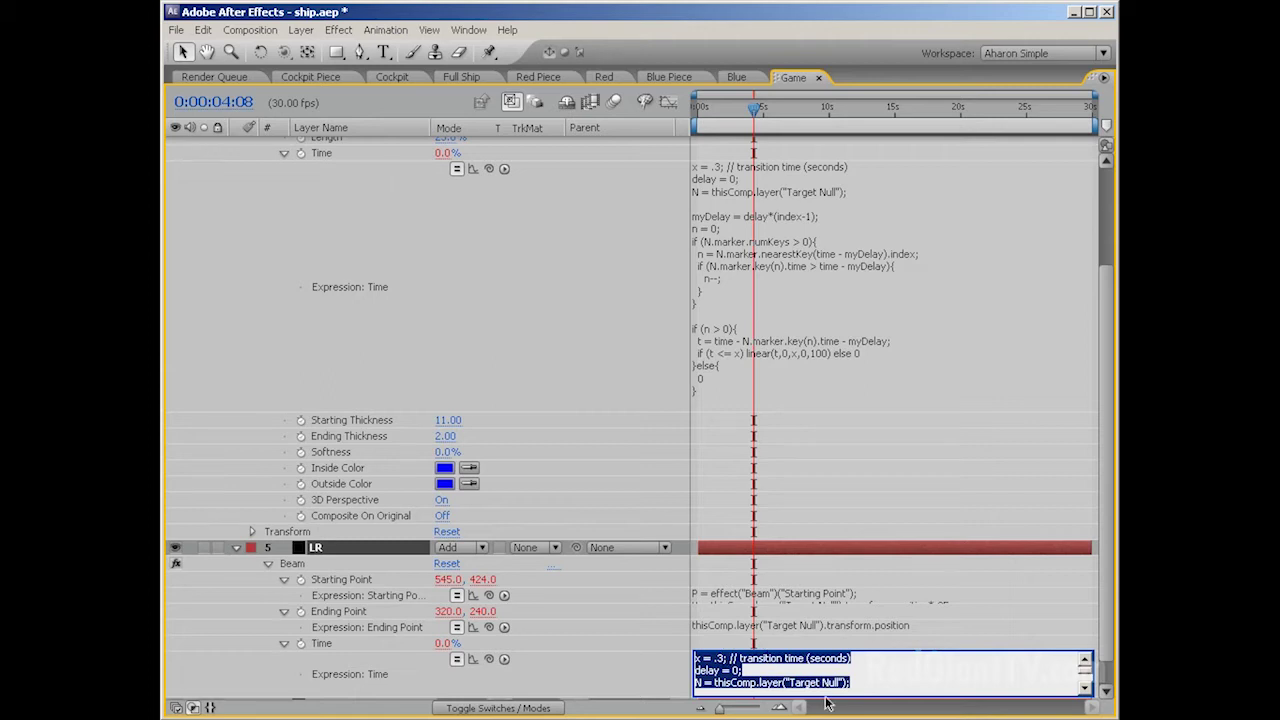
drag(825, 697, 825, 716)
click(842, 609)
scroll(842, 609, down, 3)
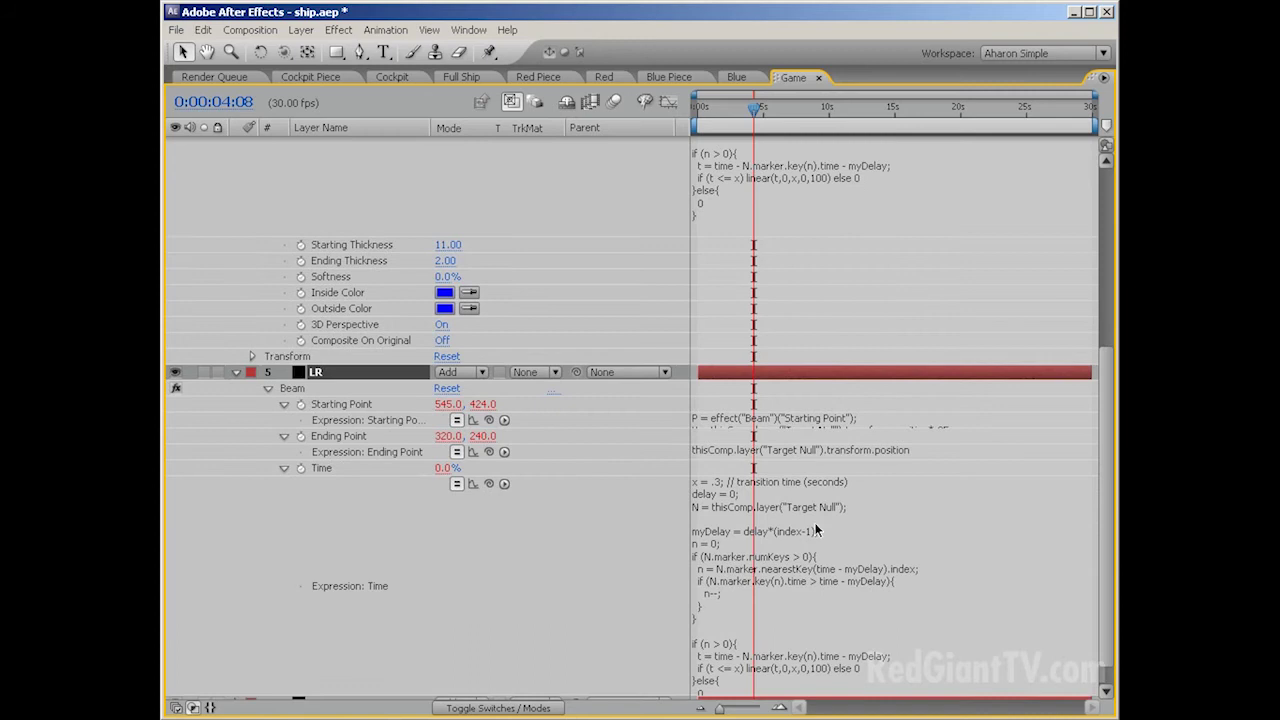
Step: Set the delay to .05 in the LR Beam's Time expression
click(755, 490)
click(733, 494)
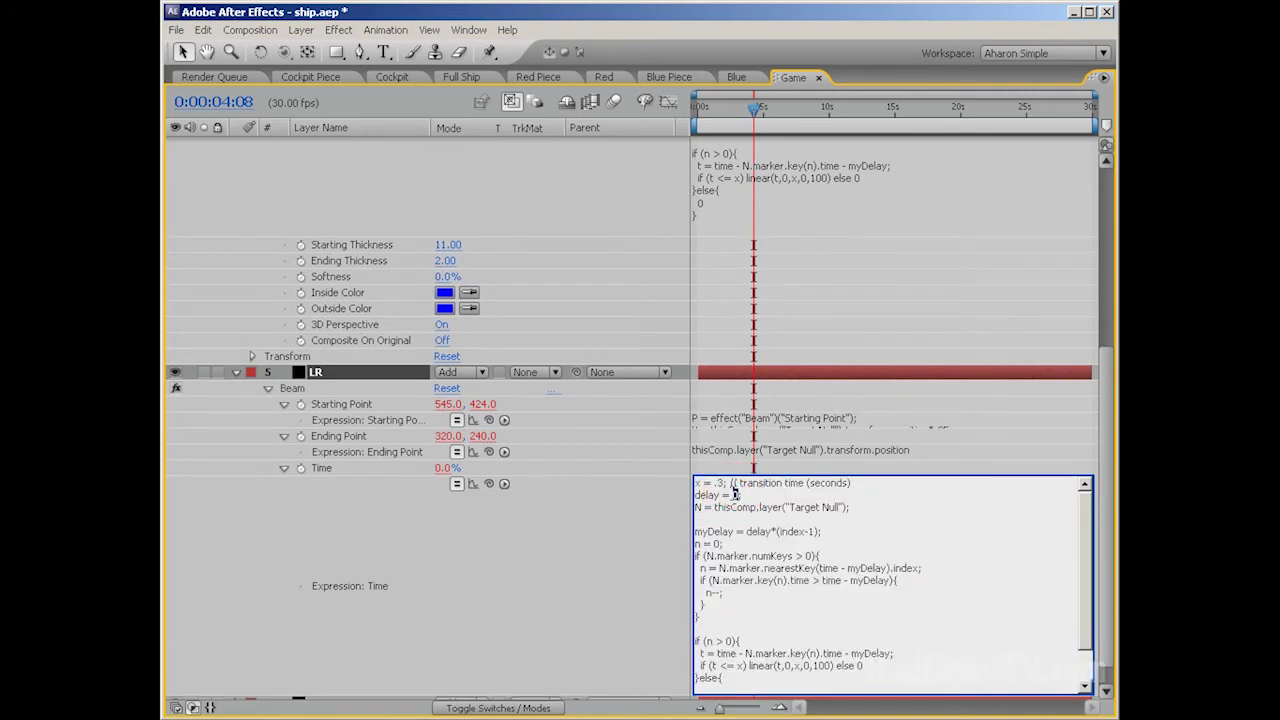
text(.0)
click(513, 581)
Step: Reveal the LL layer's Beam expressions and set the delay to .1 in its Time expression
scroll(503, 576, down, 1)
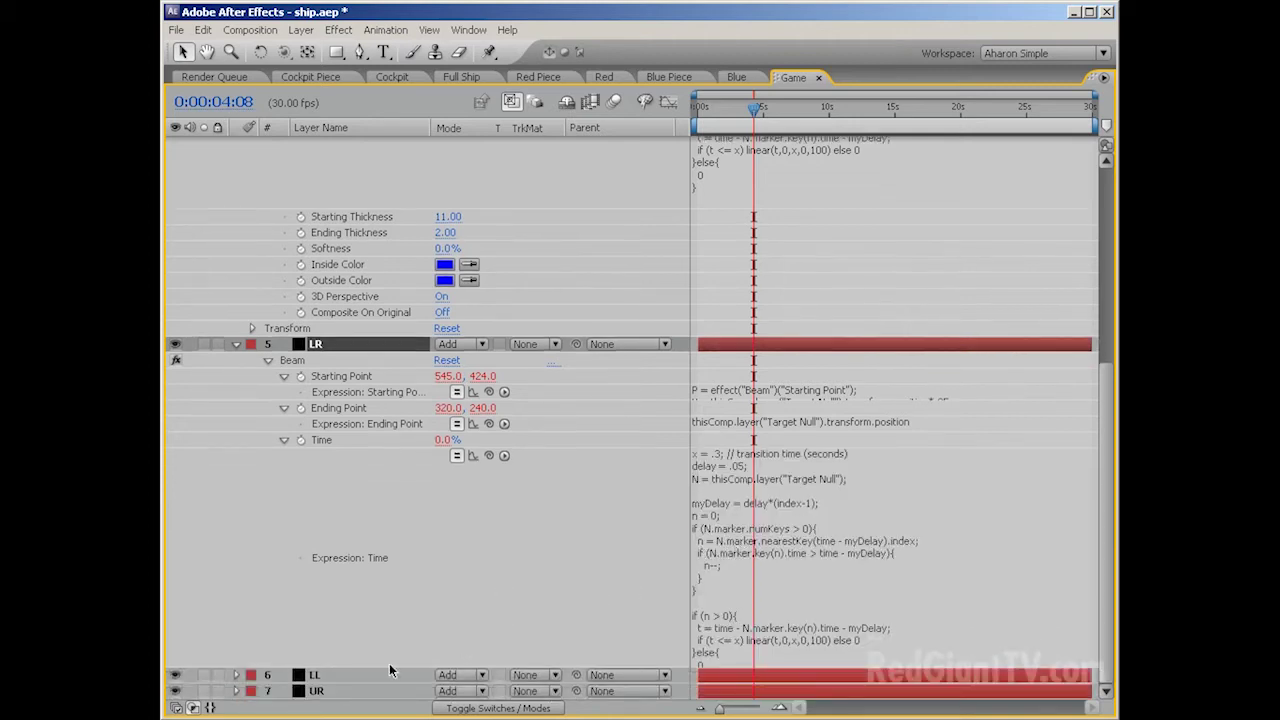
click(330, 676)
key(e)
key(e)
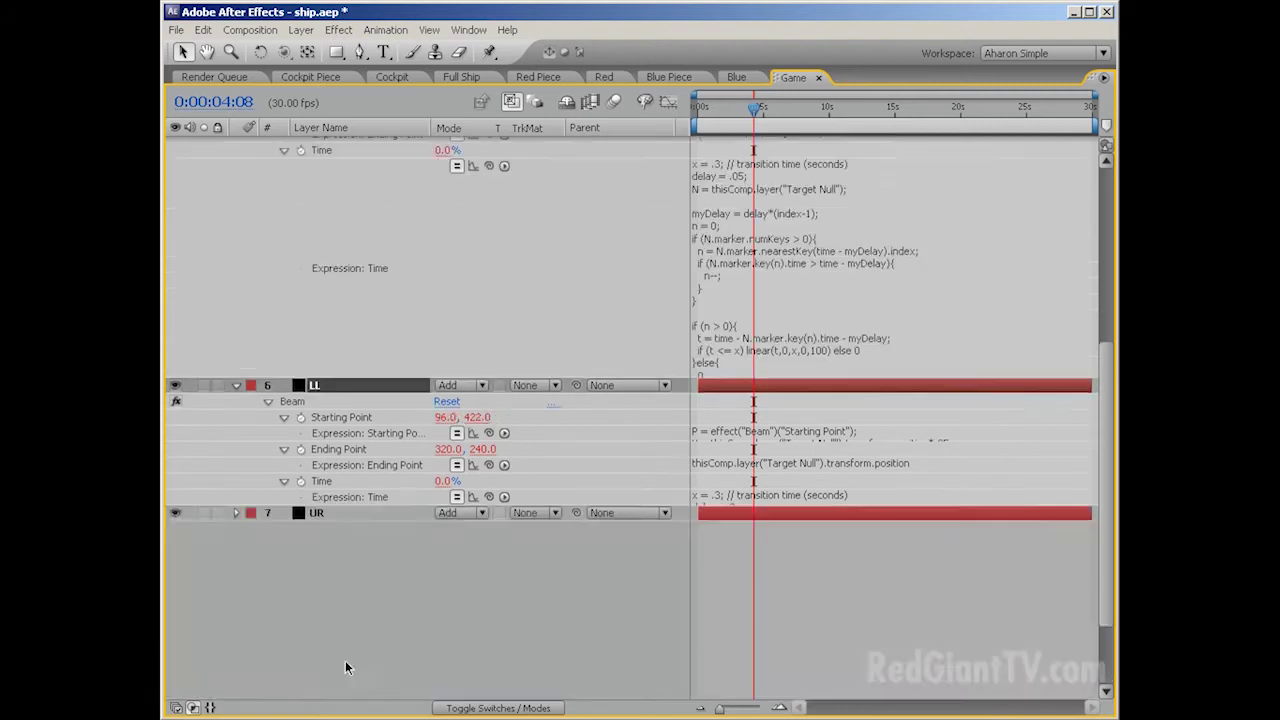
scroll(345, 668, up, 5)
click(728, 674)
scroll(729, 675, down, 1)
click(735, 674)
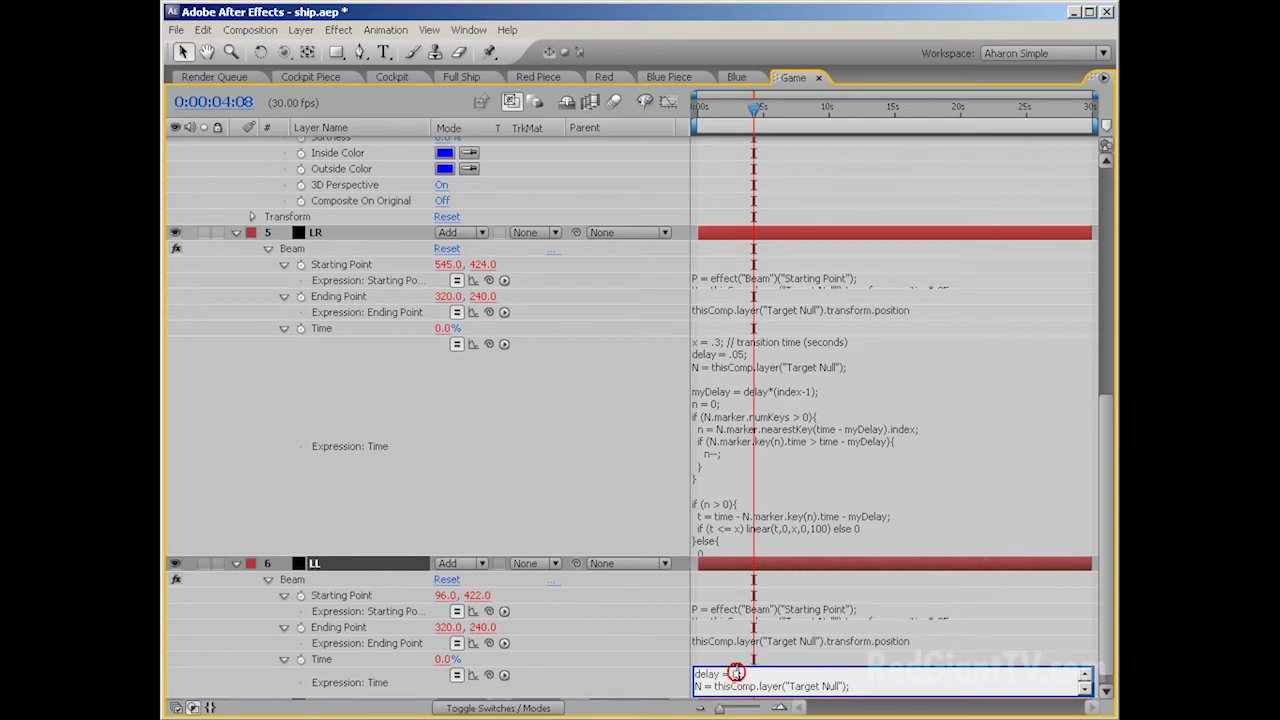
double_click(735, 674)
text(1)
key(Left)
text(.)
click(619, 670)
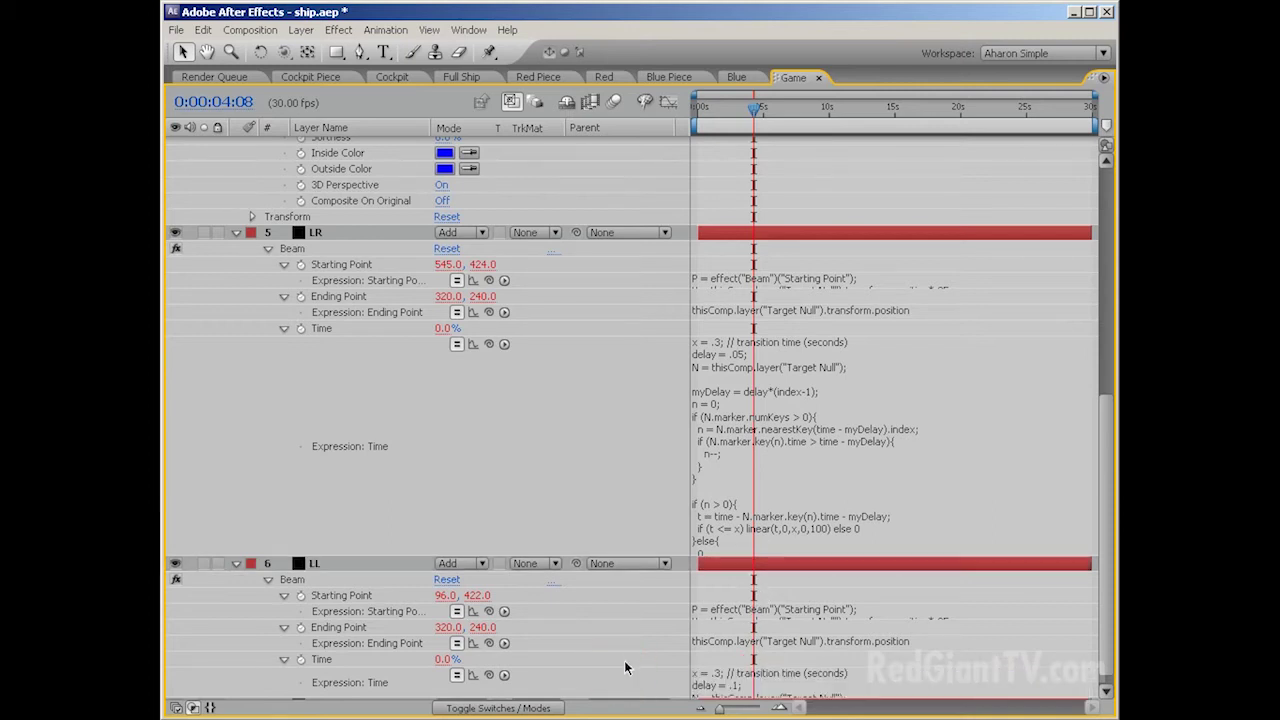
Step: Reveal the UR layer's Beam expressions and set the delay to .15 in its Time expression
scroll(623, 658, down, 1)
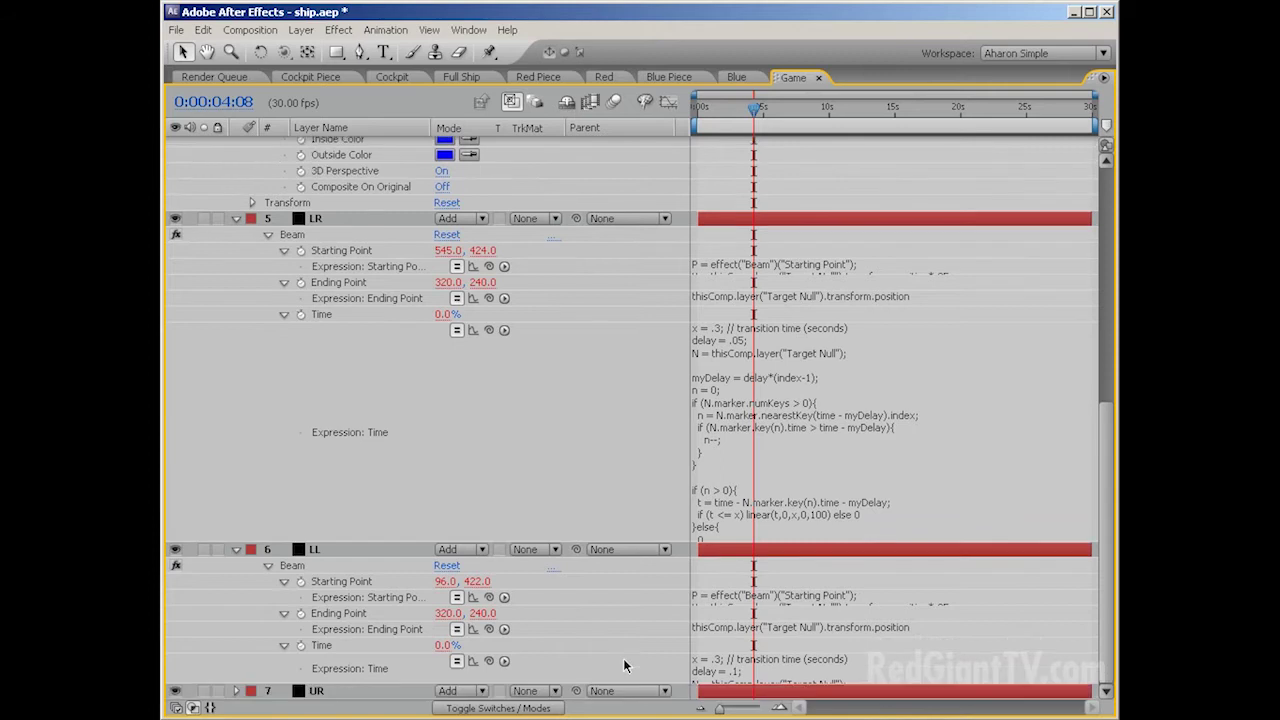
click(338, 689)
key(e)
key(e)
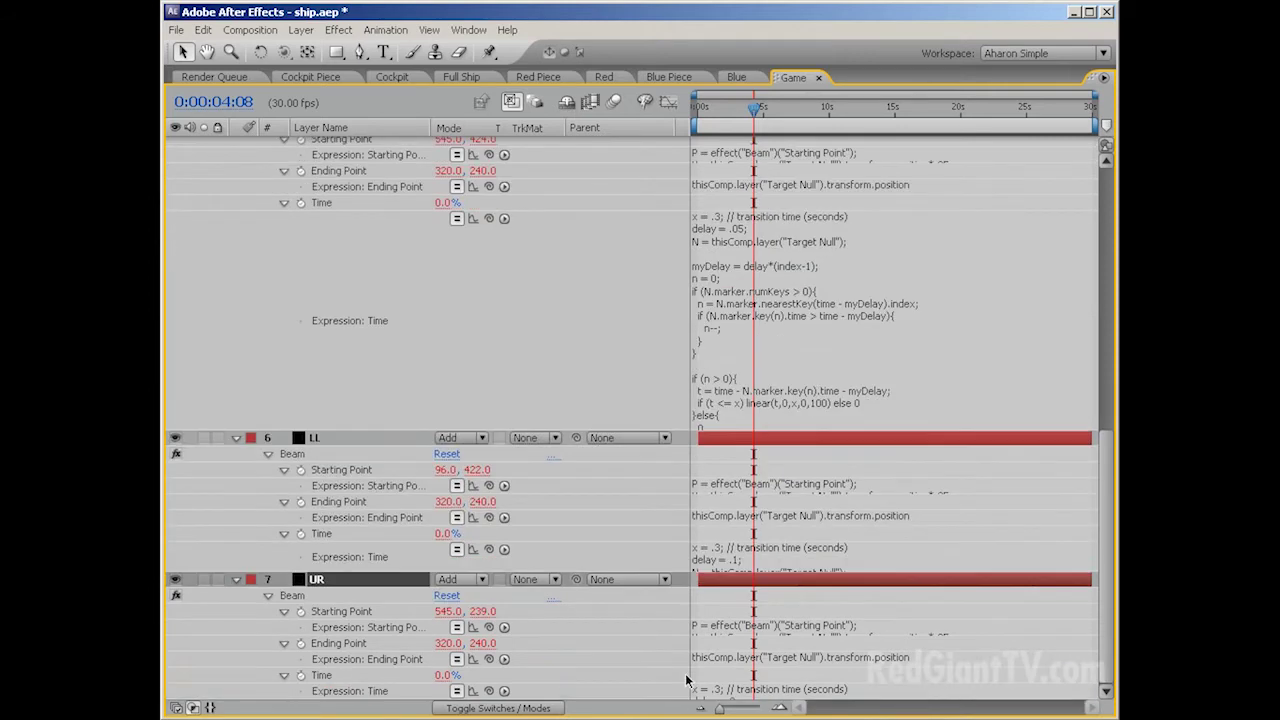
click(762, 689)
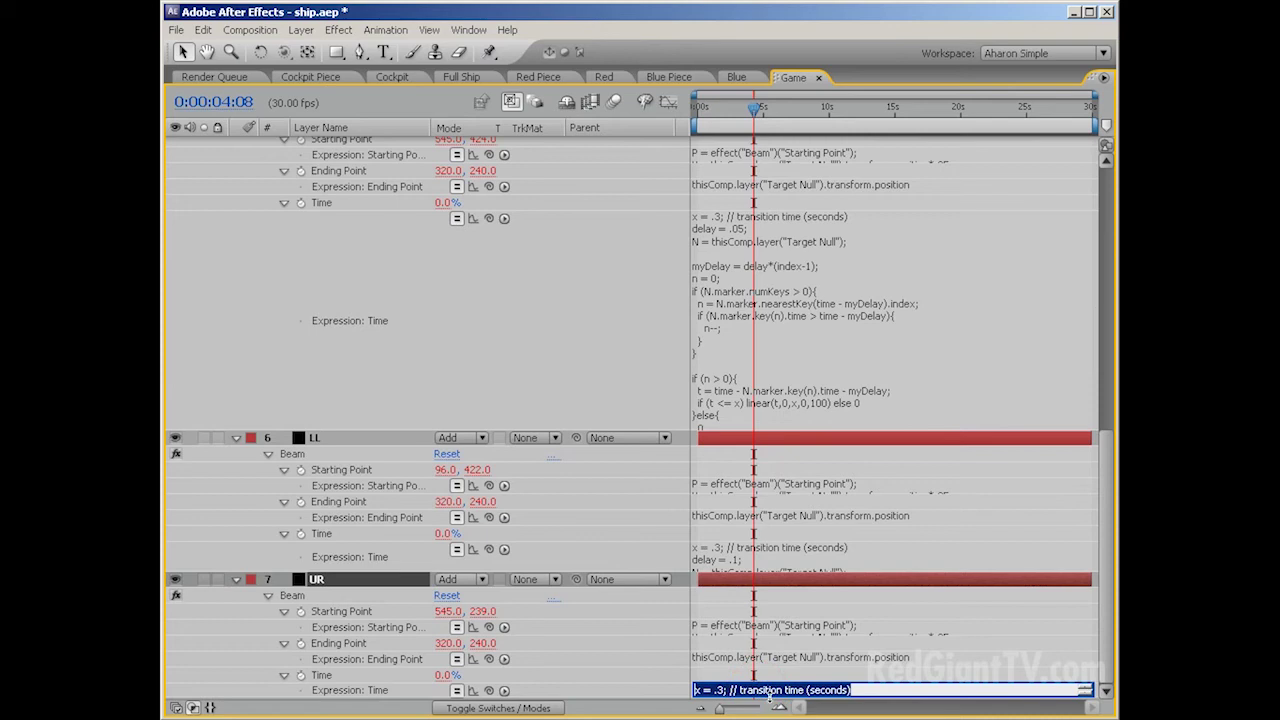
click(770, 693)
scroll(768, 692, down, 2)
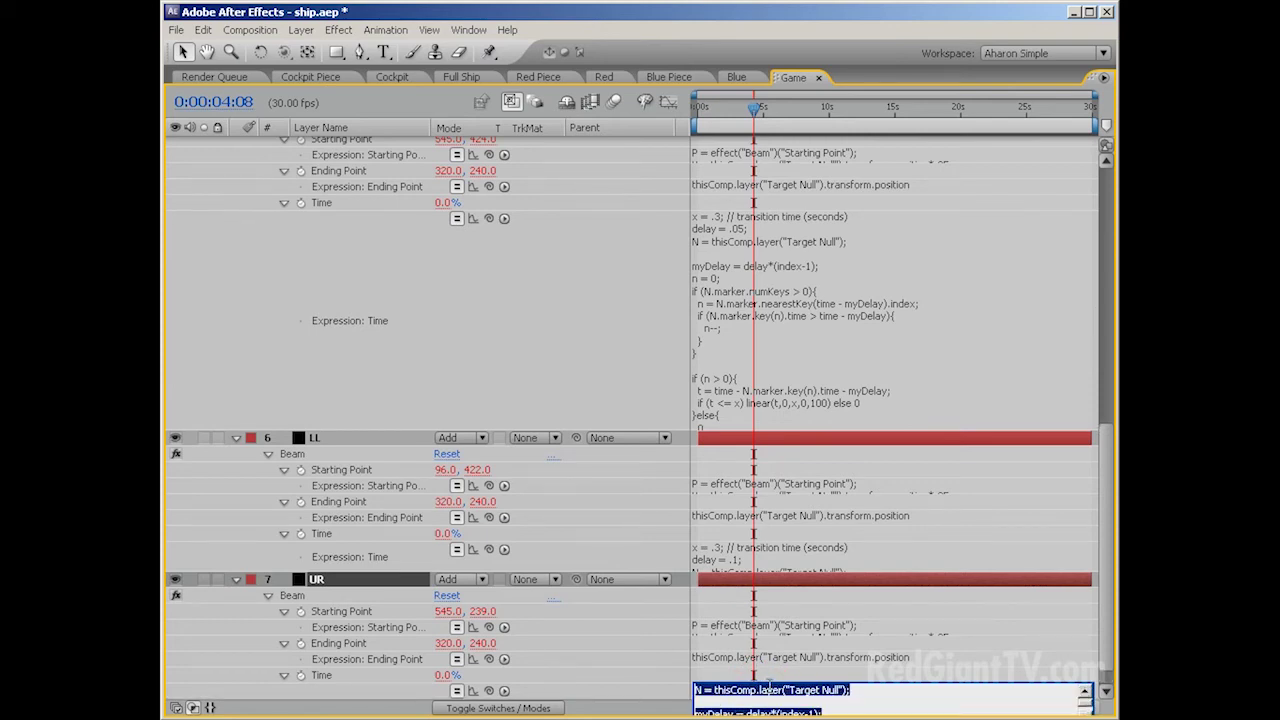
scroll(766, 692, up, 2)
scroll(766, 692, down, 2)
scroll(745, 698, up, 2)
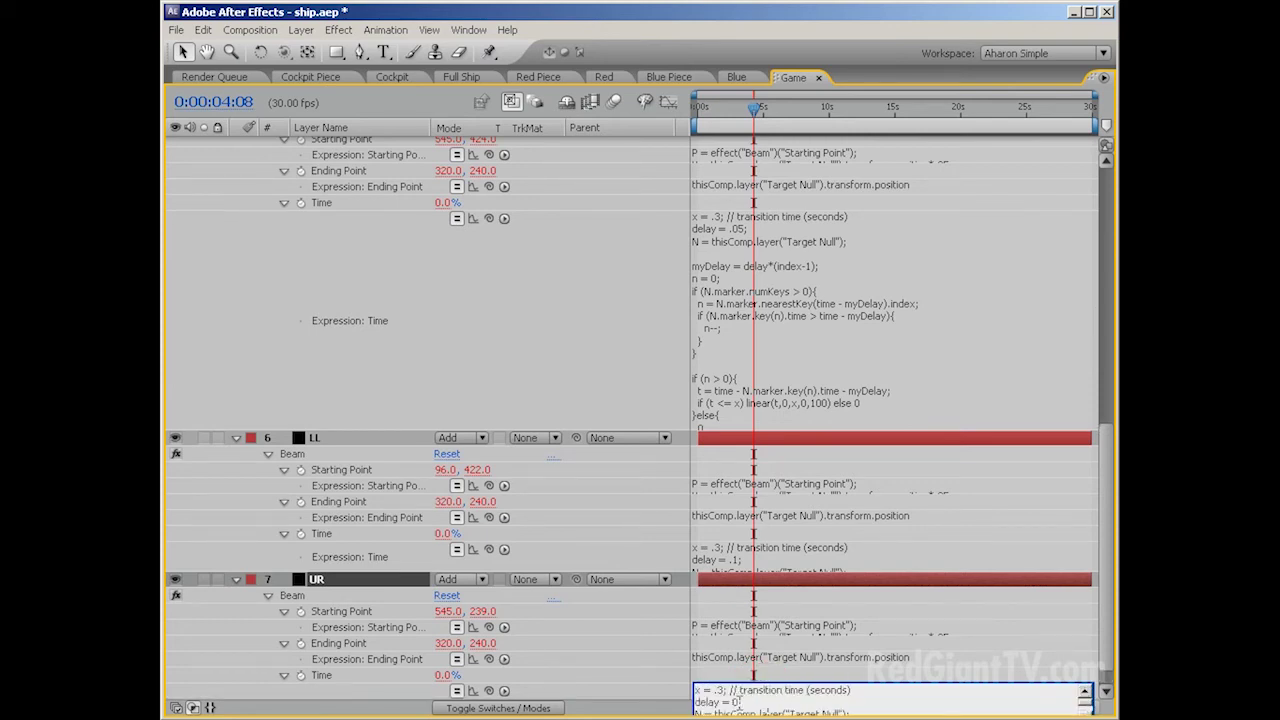
double_click(734, 702)
text(.)
click(679, 643)
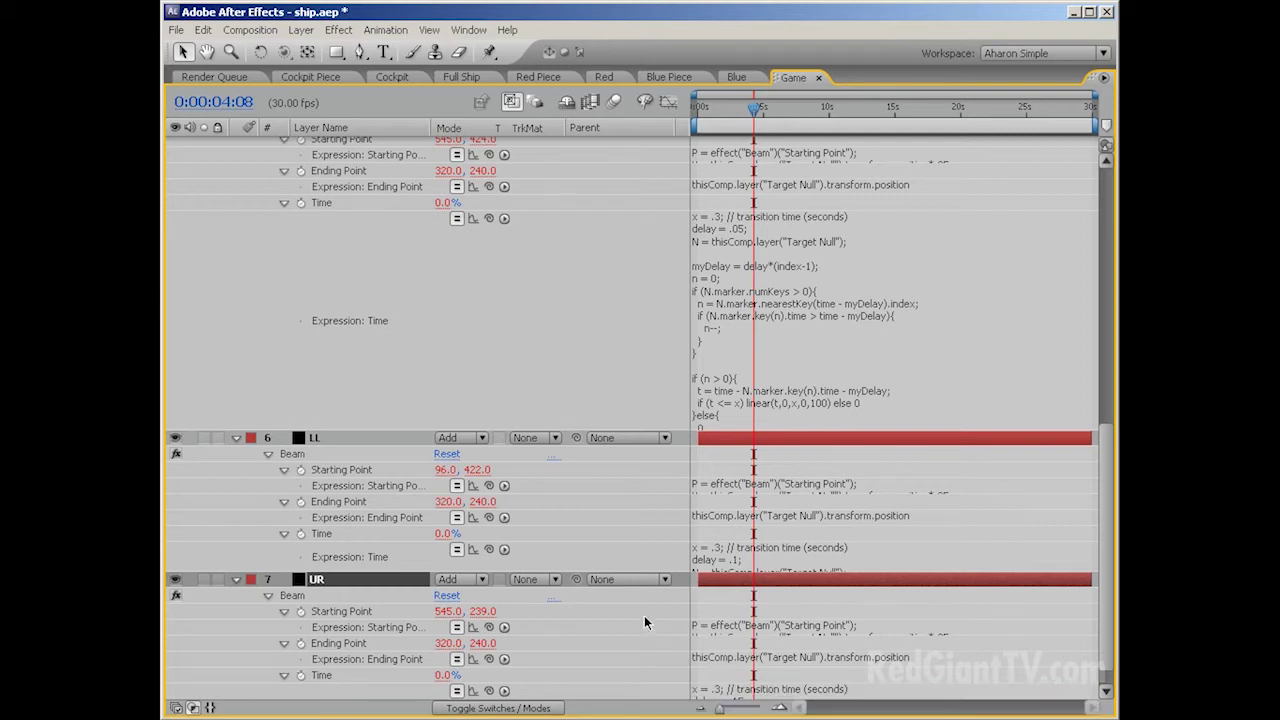
Step: Restore the full panel layout and add four test markers to the Target Null between 0:00:00:13 and 0:00:02:06
scroll(644, 615, up, 5)
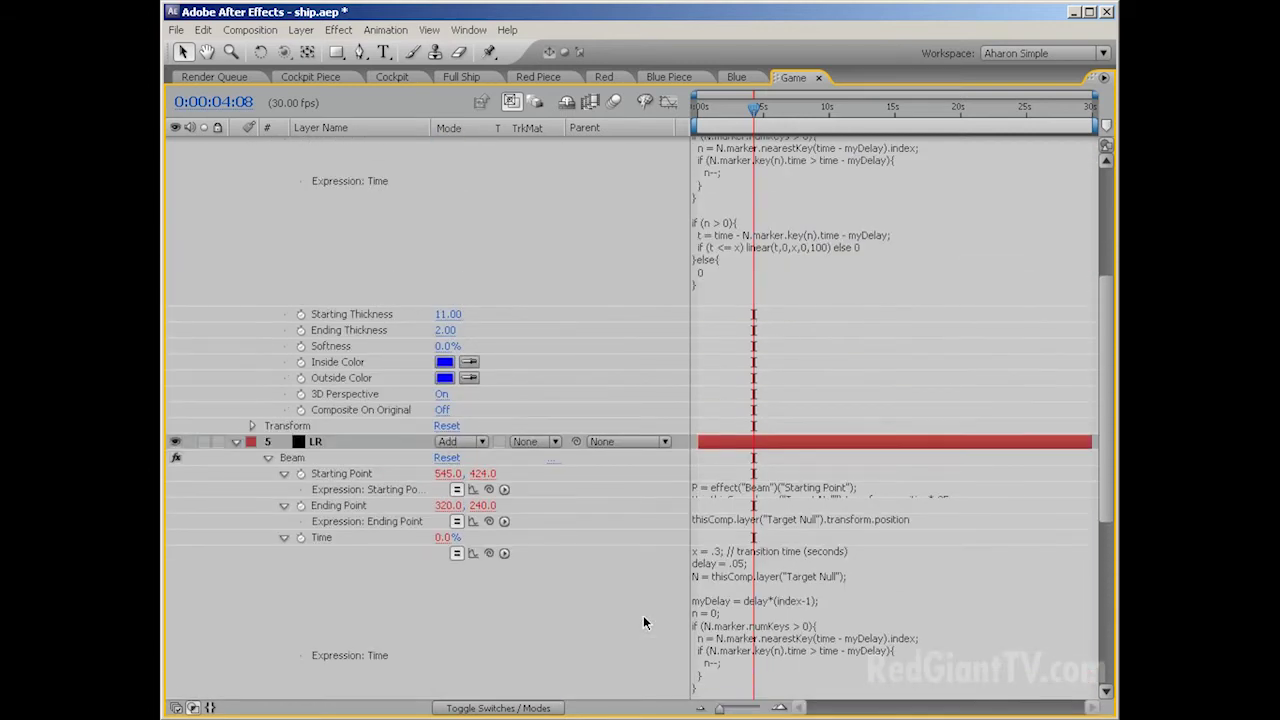
key(grave)
scroll(524, 645, up, 5)
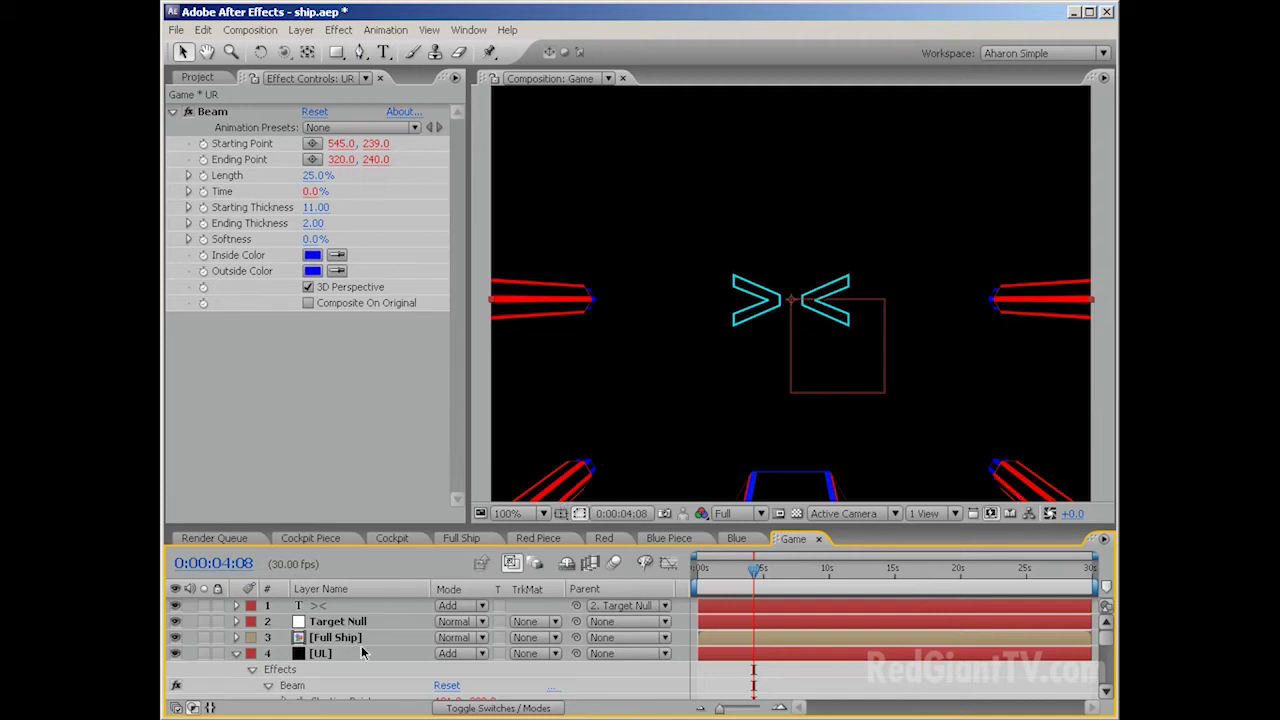
click(698, 572)
drag(698, 572, 703, 572)
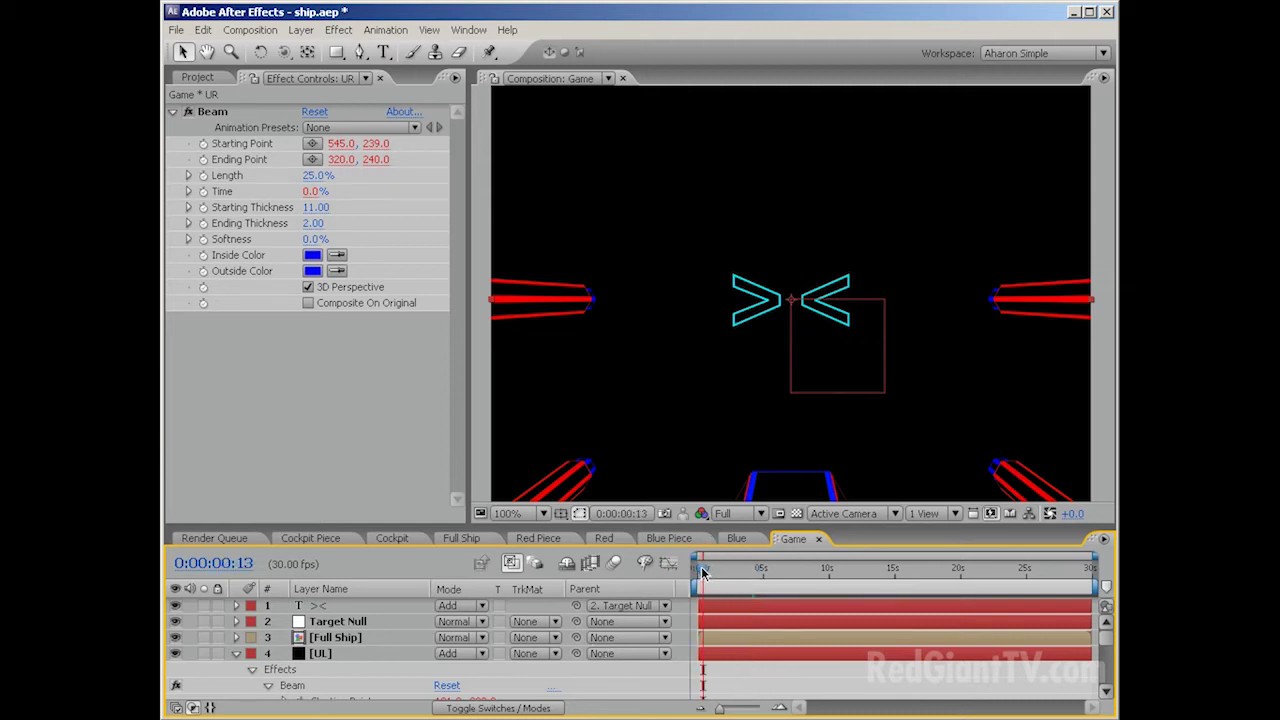
click(336, 624)
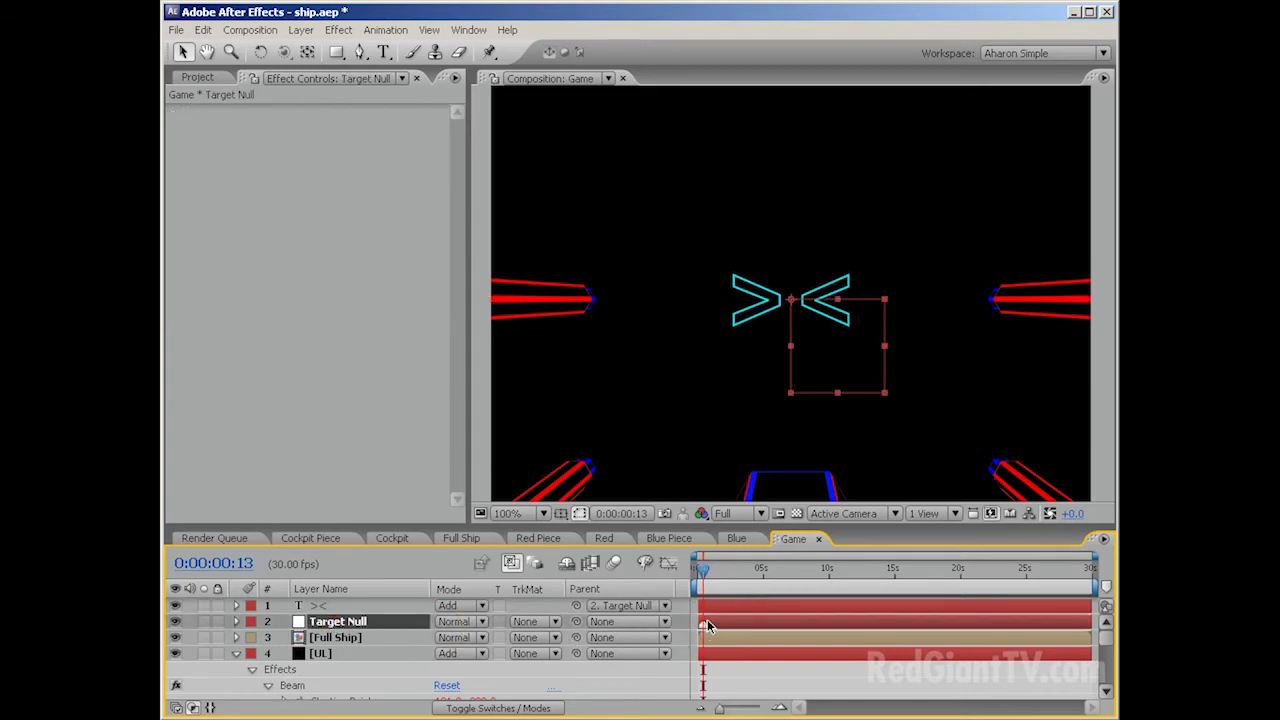
mouse_move(723, 587)
mouse_down()
mouse_move(714, 574)
mouse_move(726, 578)
mouse_up()
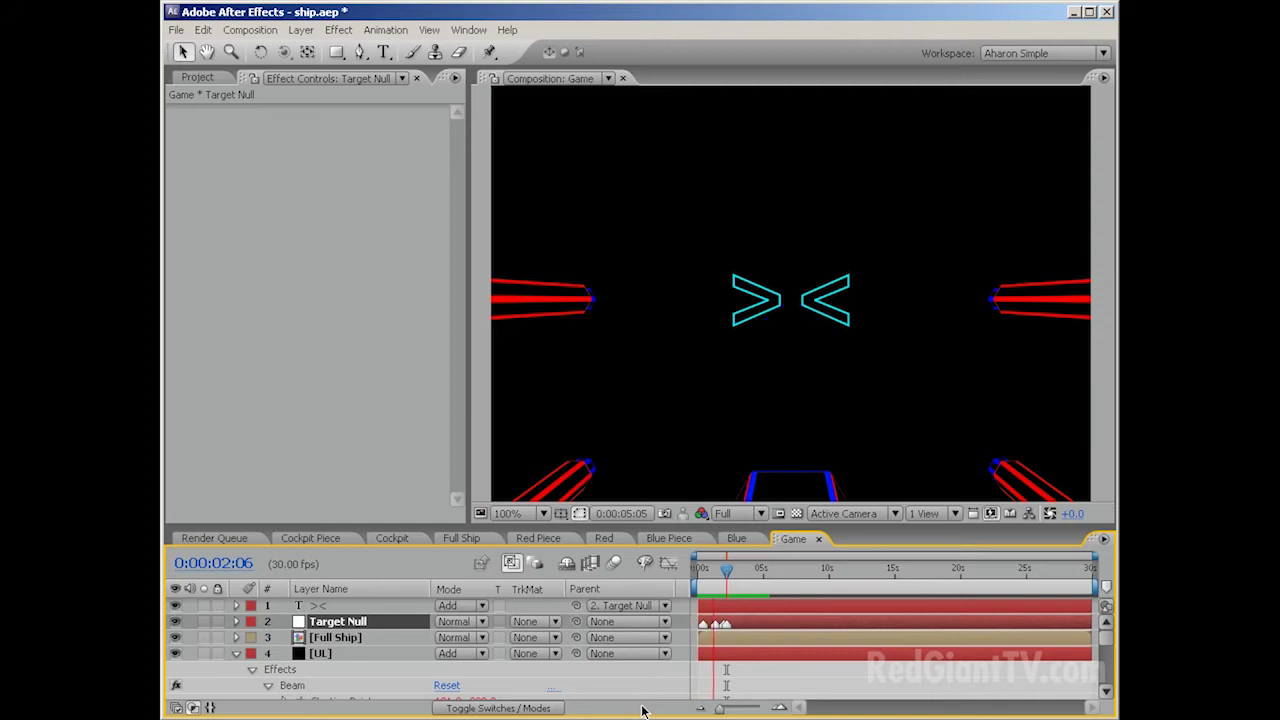
Step: Spread the Target Null's markers out to about 5 seconds and preview the staggered laser shots
click(737, 592)
mouse_move(729, 624)
mouse_down()
mouse_move(744, 625)
mouse_move(724, 623)
mouse_up()
key(KP_0)
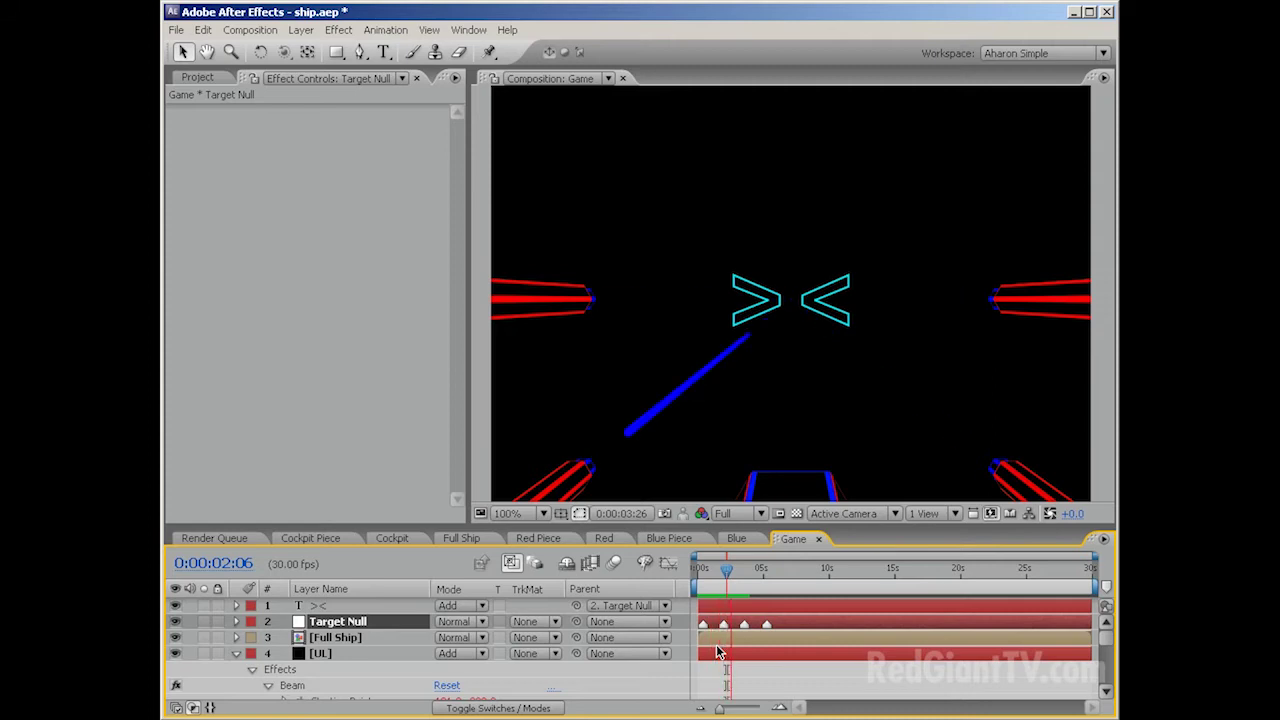
key(space)
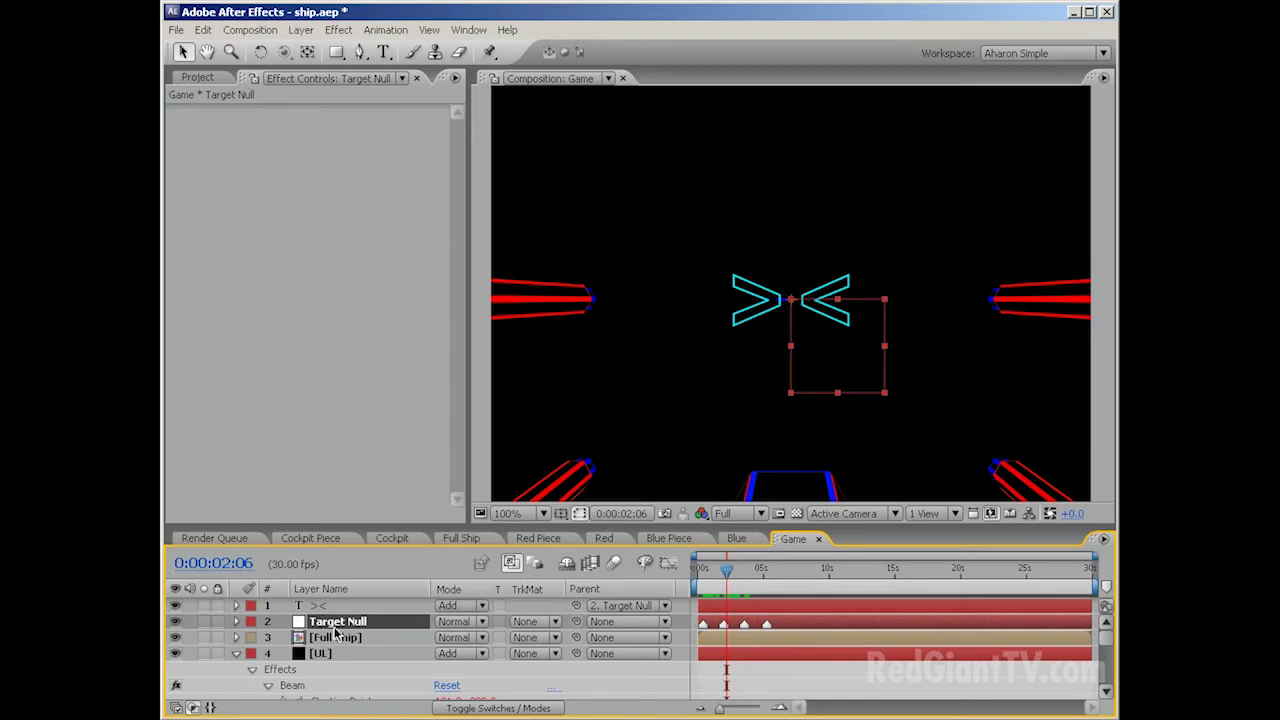
Step: Apply the expression wiggle(.5, 100) to the Target Null's Position and preview the lasers following the crosshair
key(p)
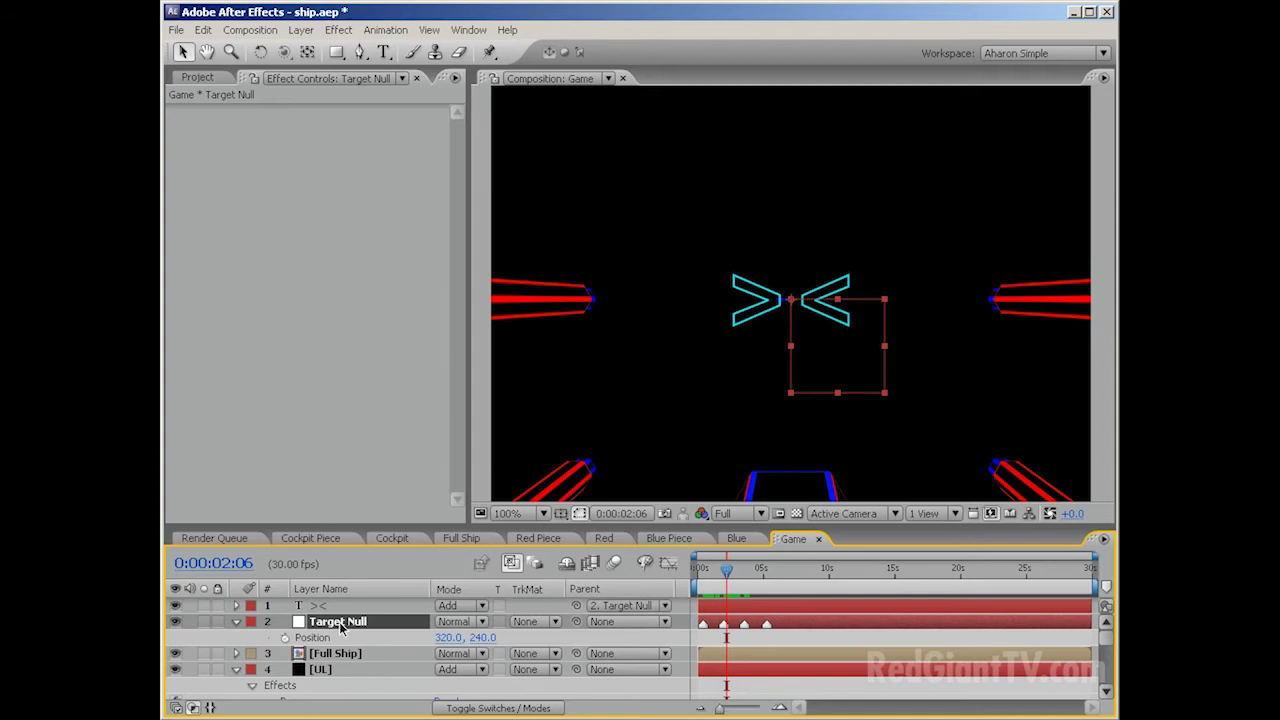
alt+click(288, 636)
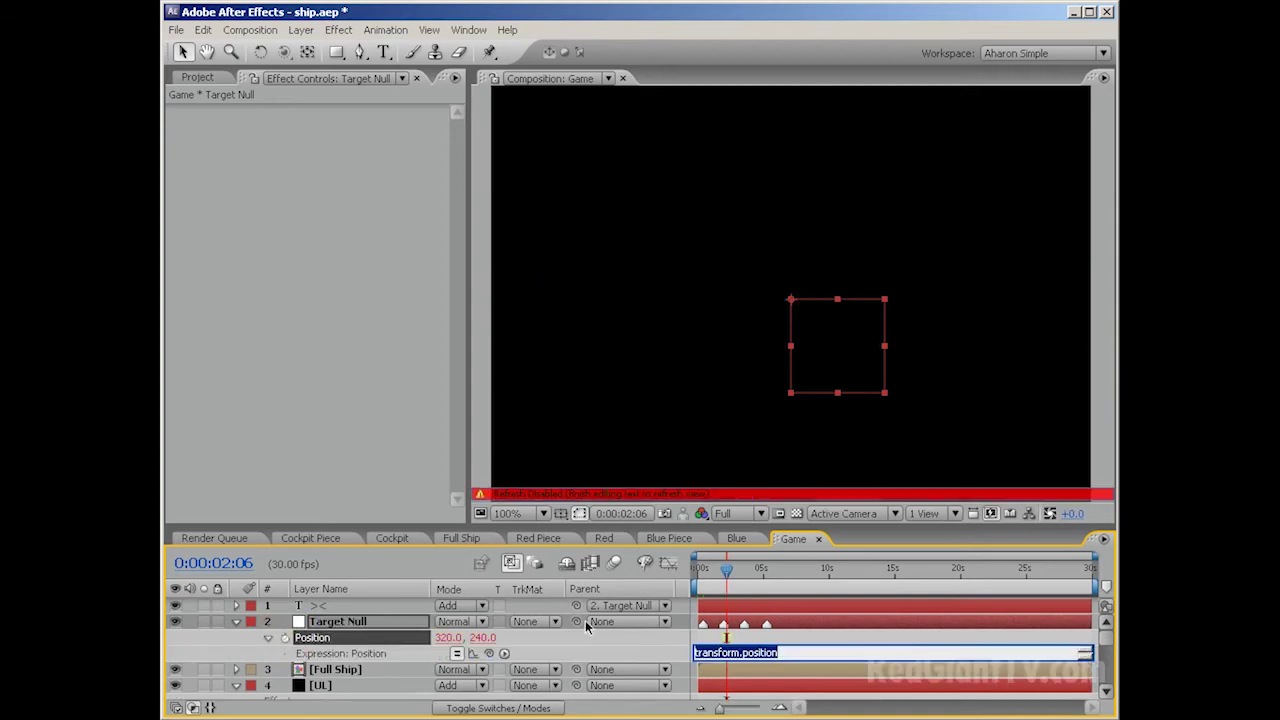
text(wiggle(.5)
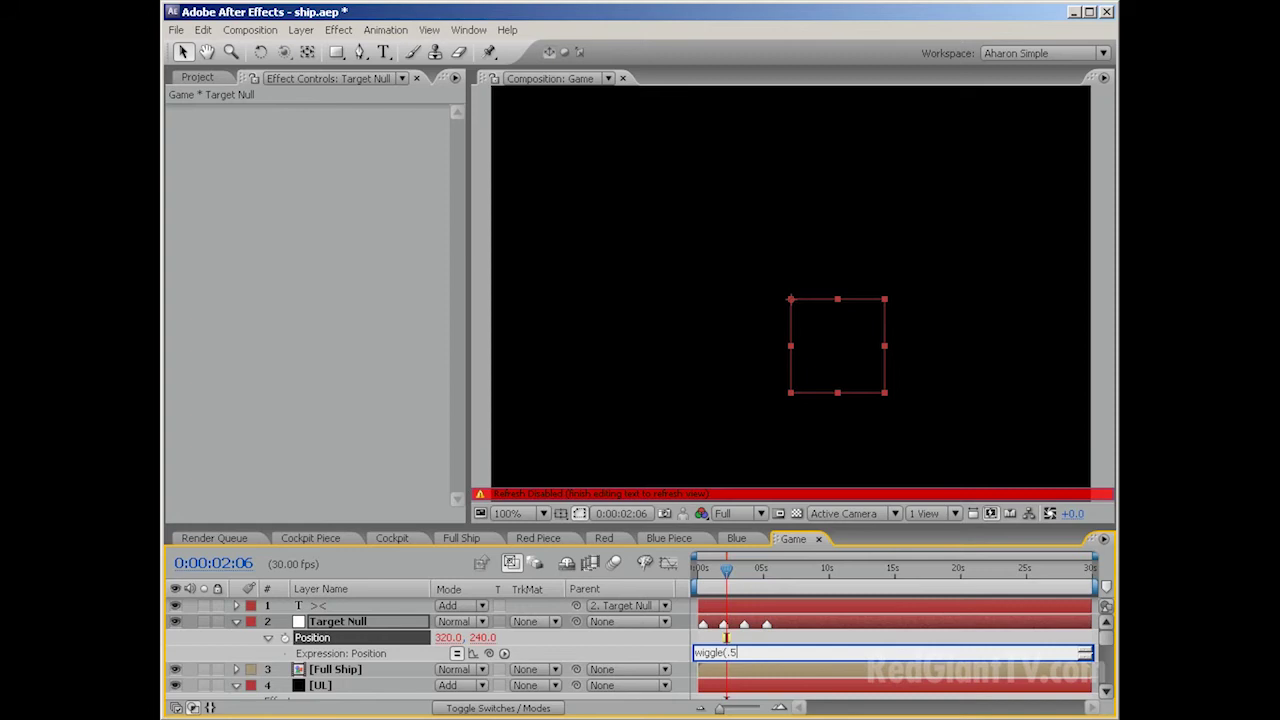
text(, 100))
key(KP_Enter)
key(KP_0)
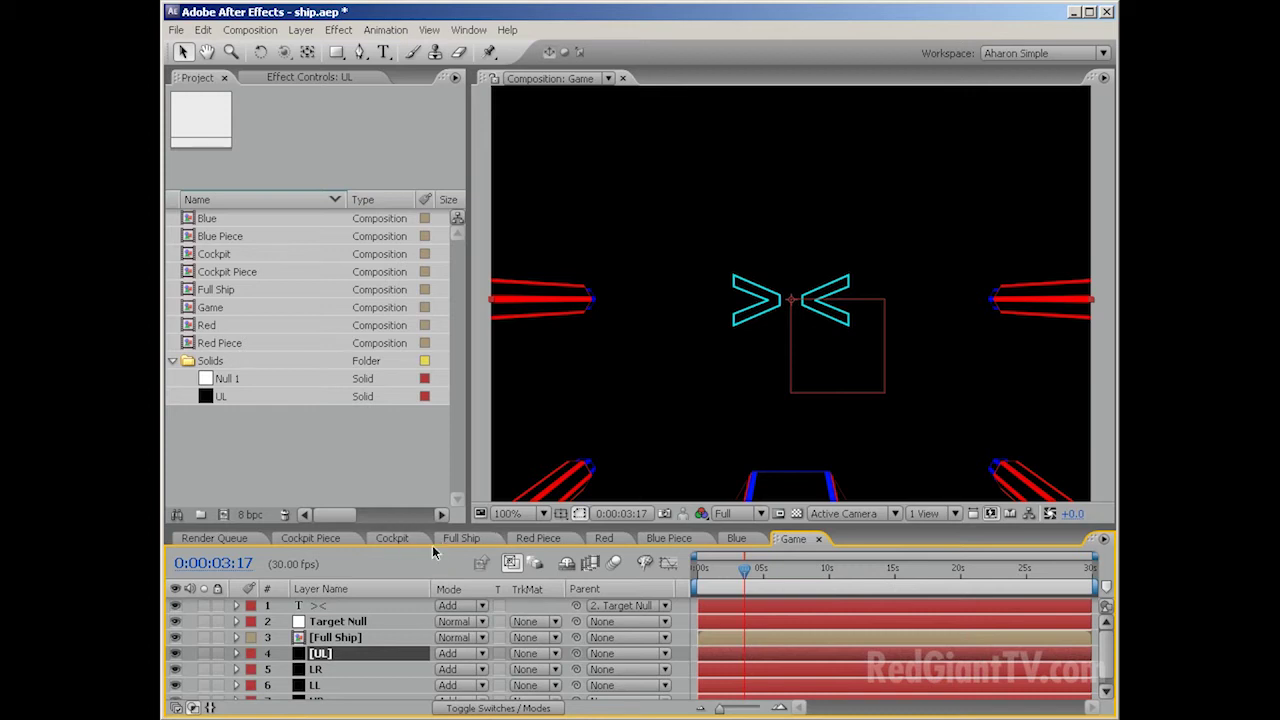
Step: Show the layer switches and mark every layer except the Target Null as shy
click(496, 708)
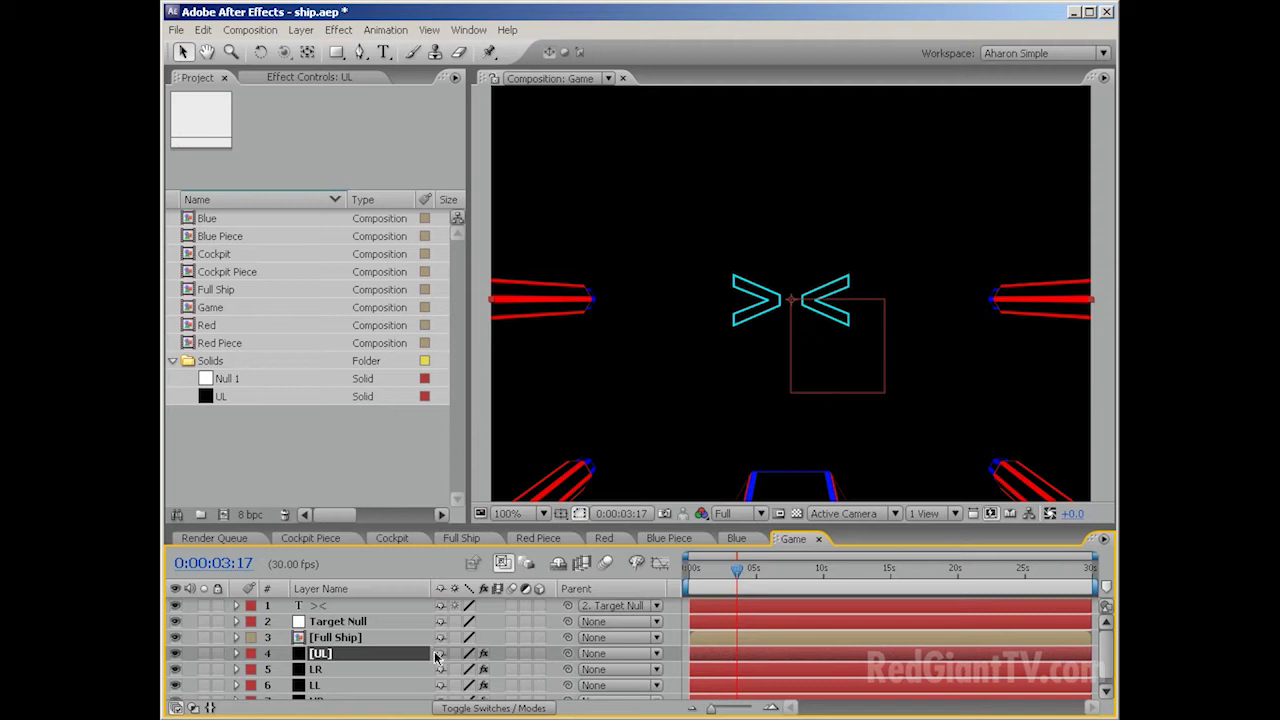
drag(437, 653, 440, 690)
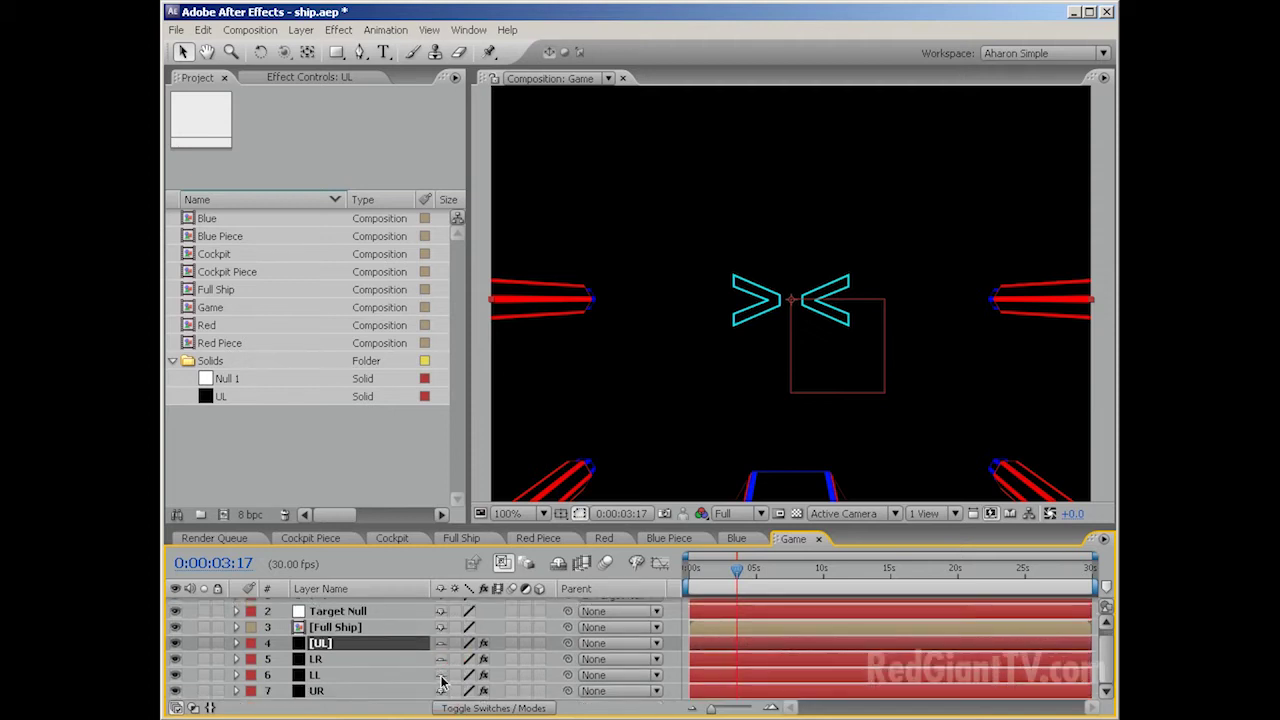
scroll(437, 679, up, 1)
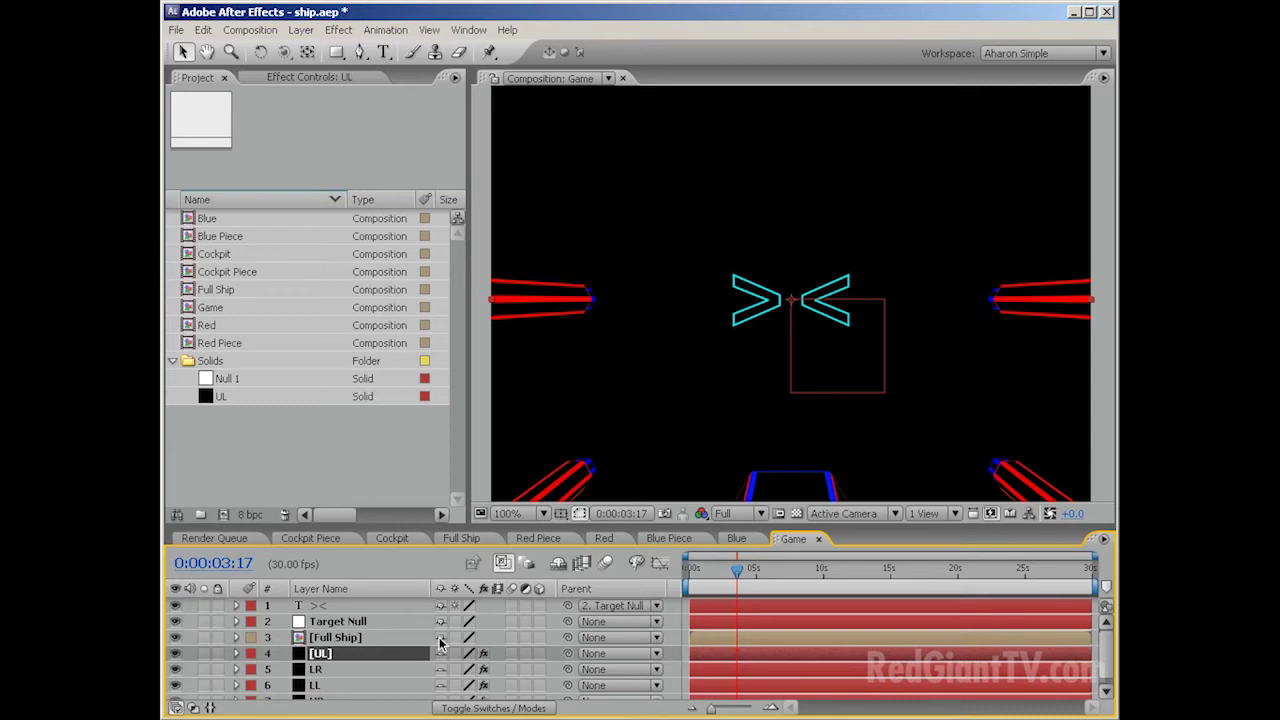
click(440, 638)
Step: Lock the crosshair text, Full Ship, UL, LR, LL and UR layers, leaving the Target Null unlocked
click(340, 606)
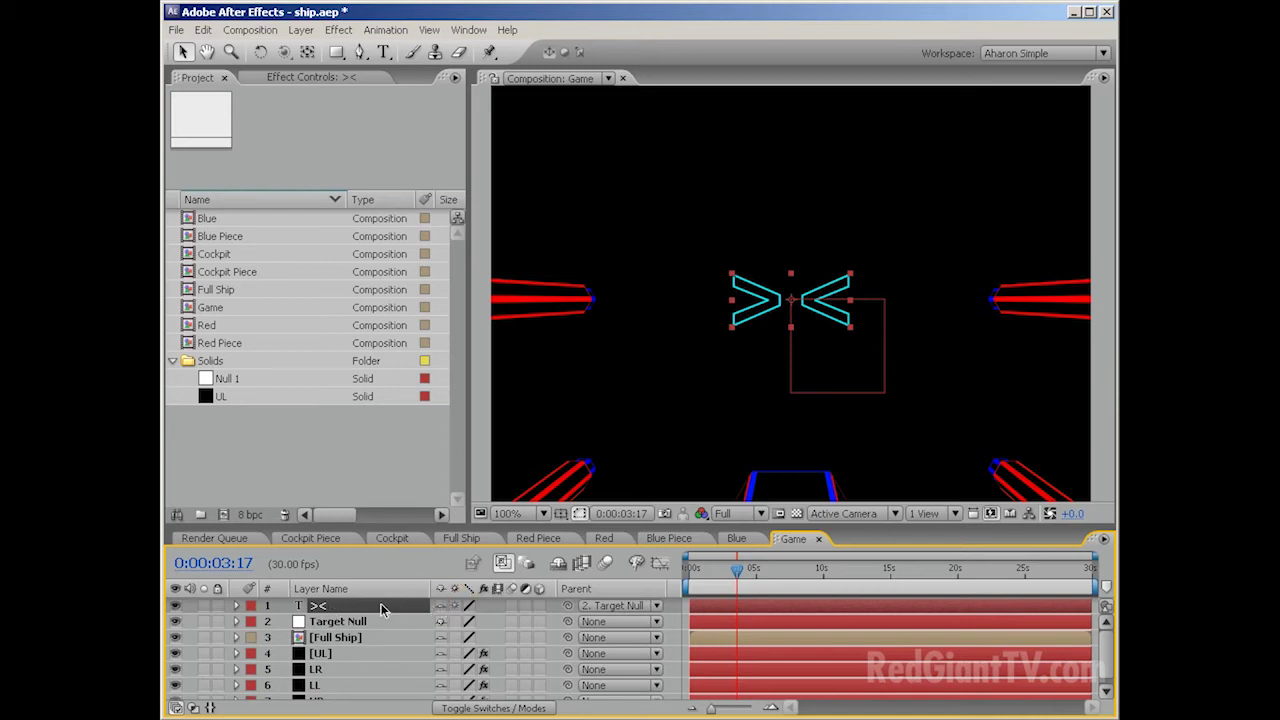
click(217, 605)
click(217, 637)
click(219, 653)
drag(221, 655, 221, 700)
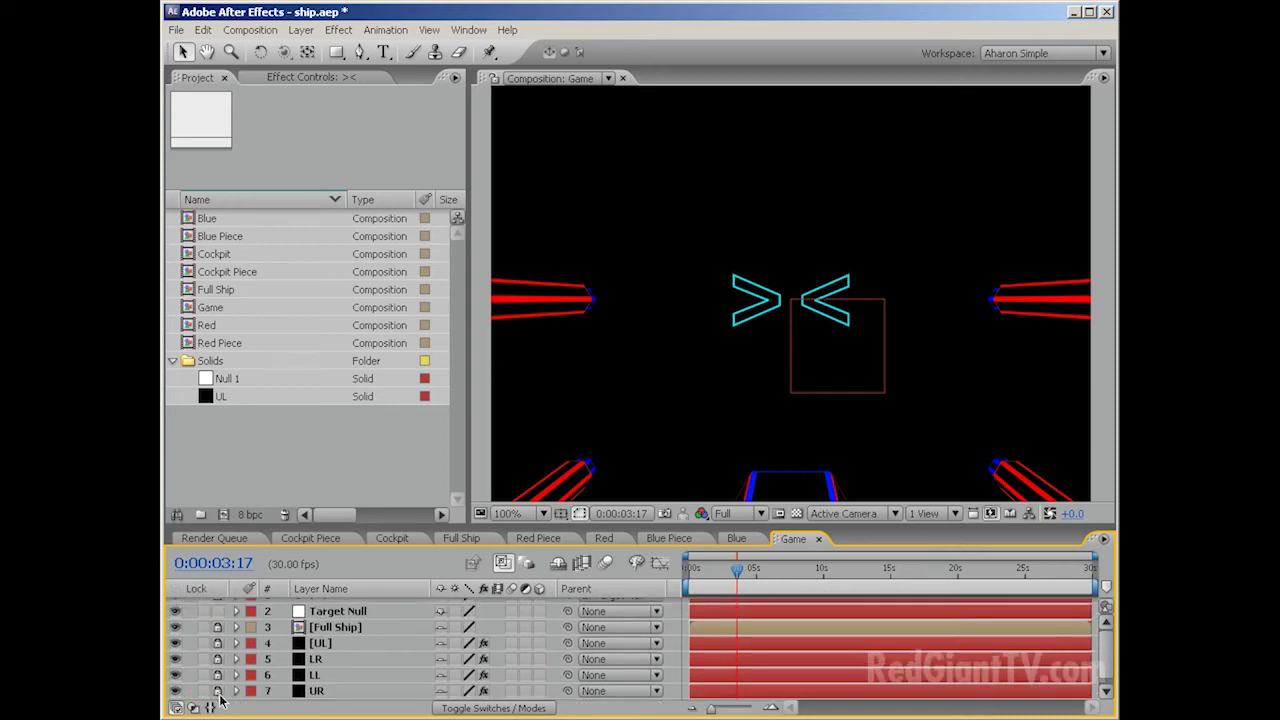
Step: Hide all the shy layers in the Game composition's timeline
scroll(378, 670, up, 1)
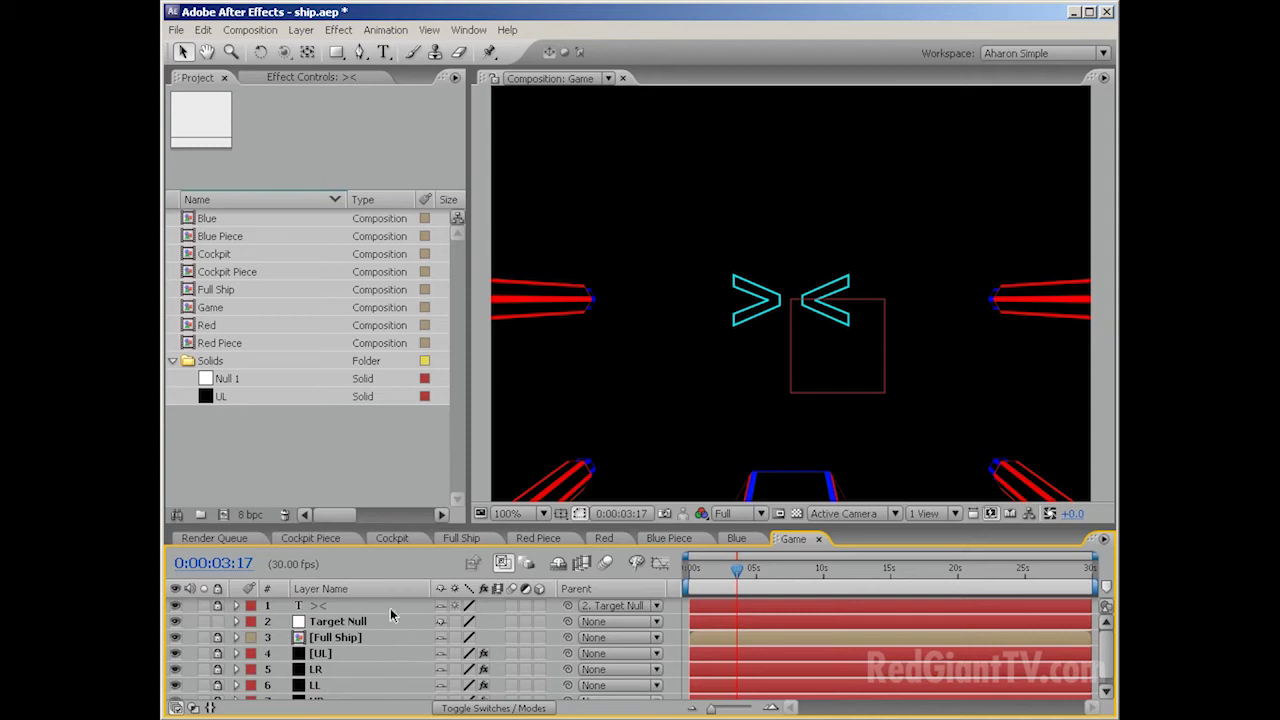
click(558, 564)
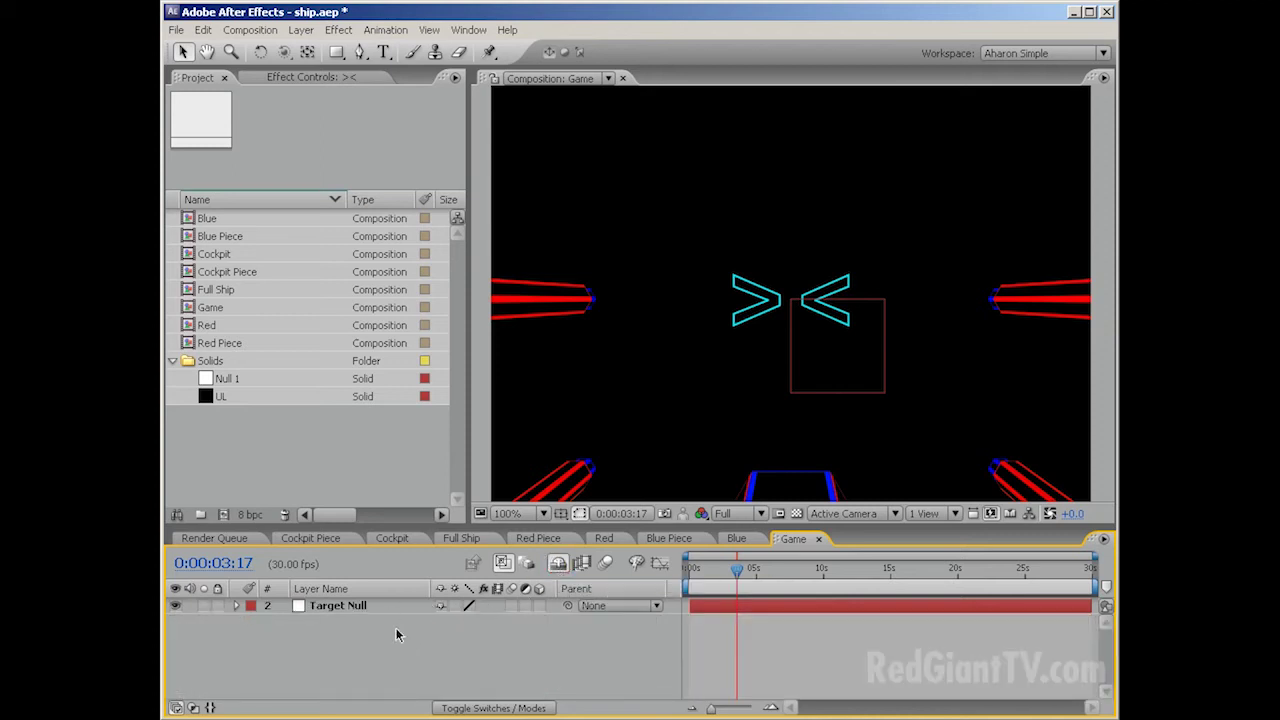
Step: Create a black solid named Particles at the composition's size of 640 by 480 pixels
click(301, 29)
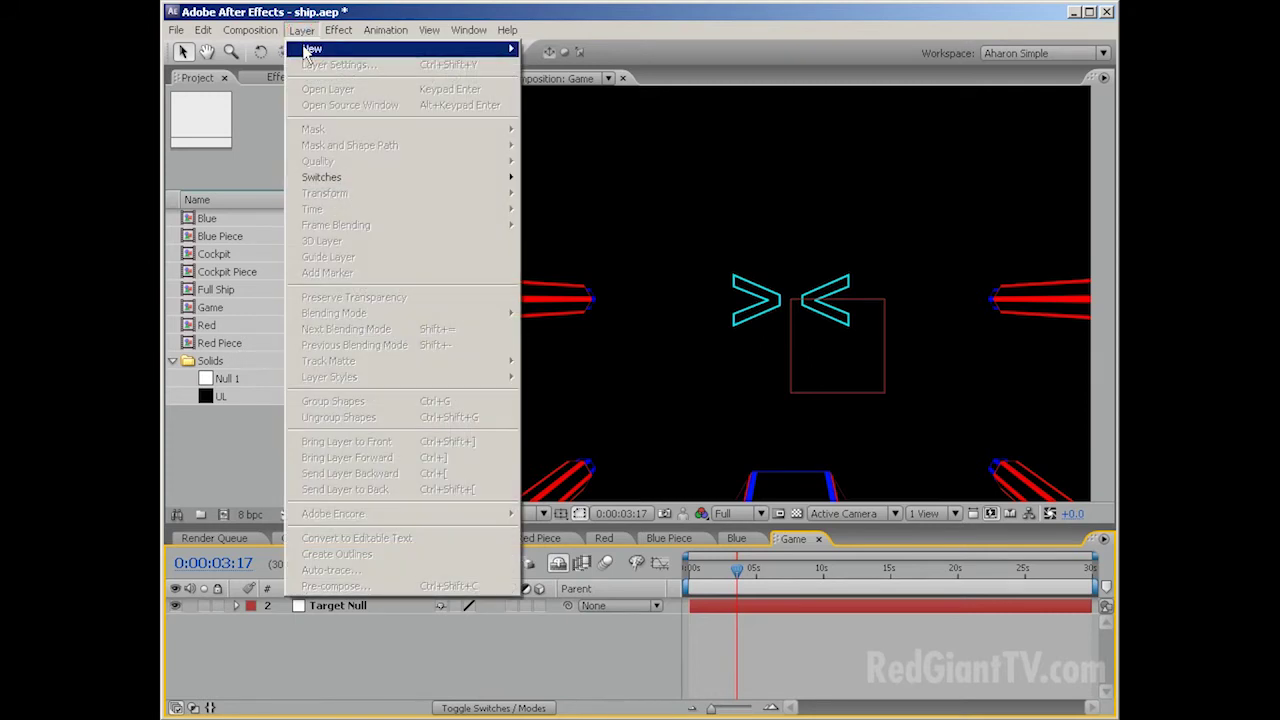
mouse_move(311, 48)
click(553, 64)
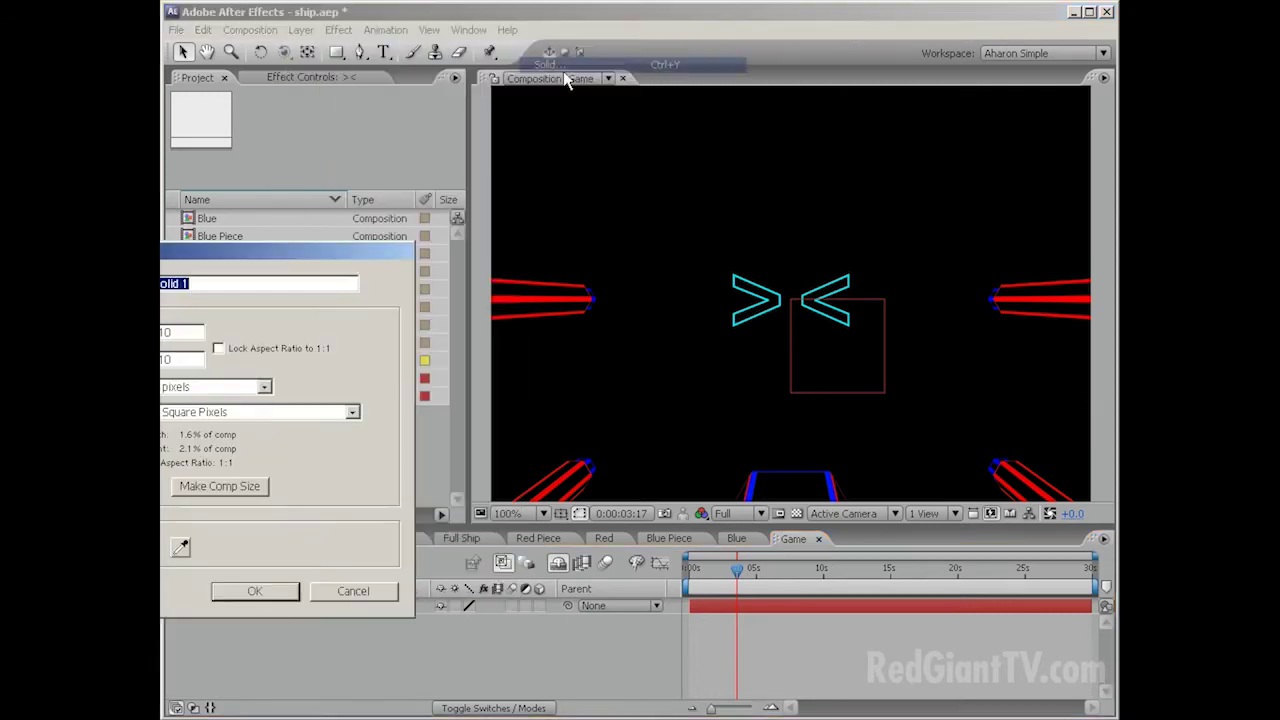
drag(345, 251, 738, 179)
click(541, 473)
click(494, 621)
click(681, 388)
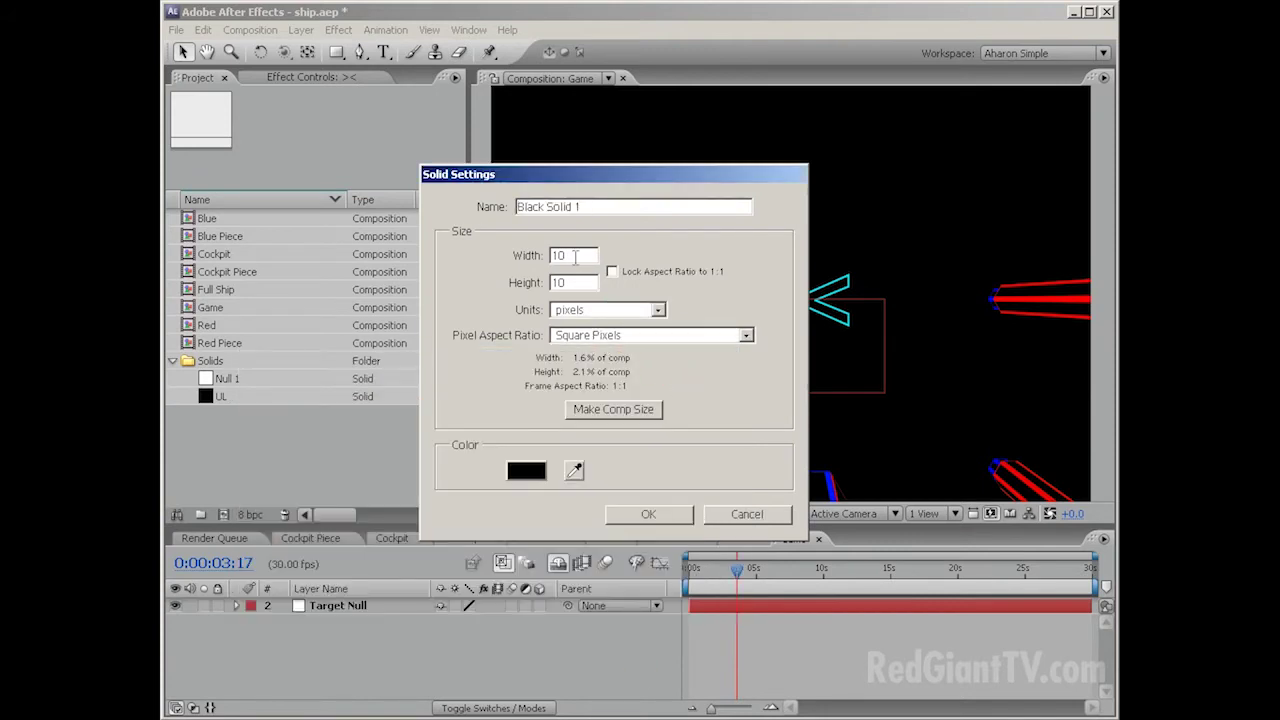
drag(592, 210, 420, 213)
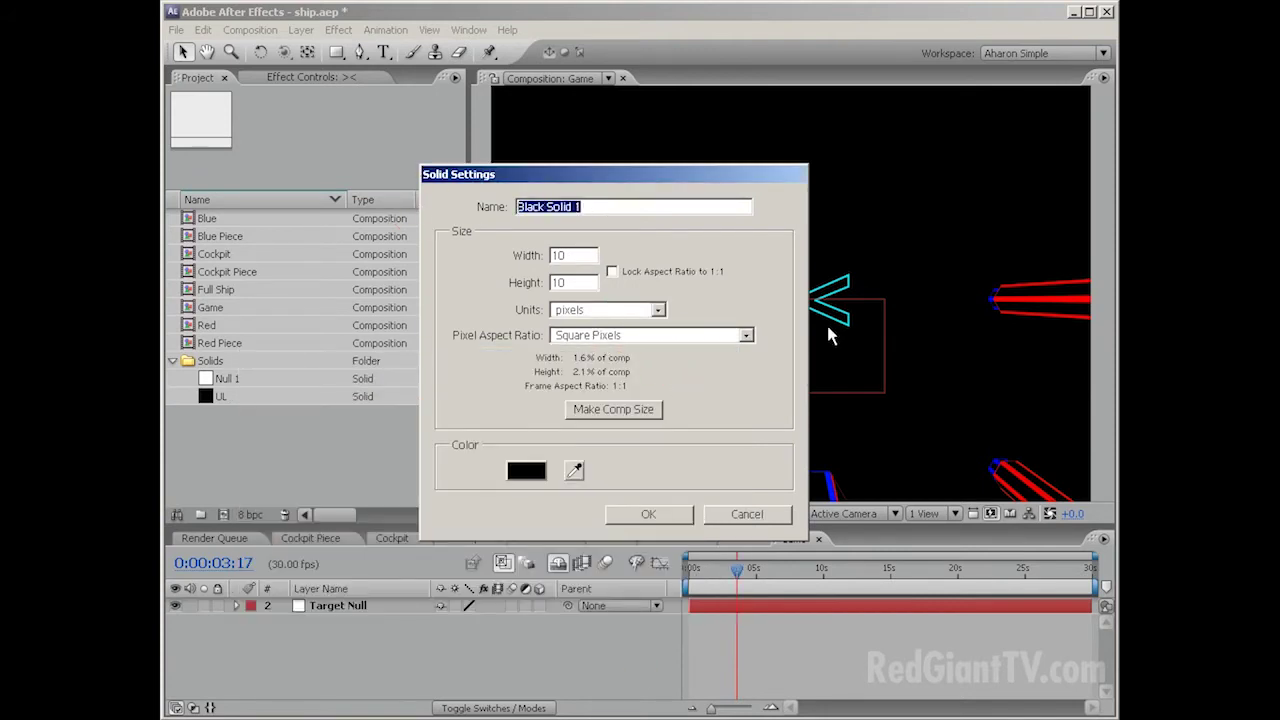
text(Particles)
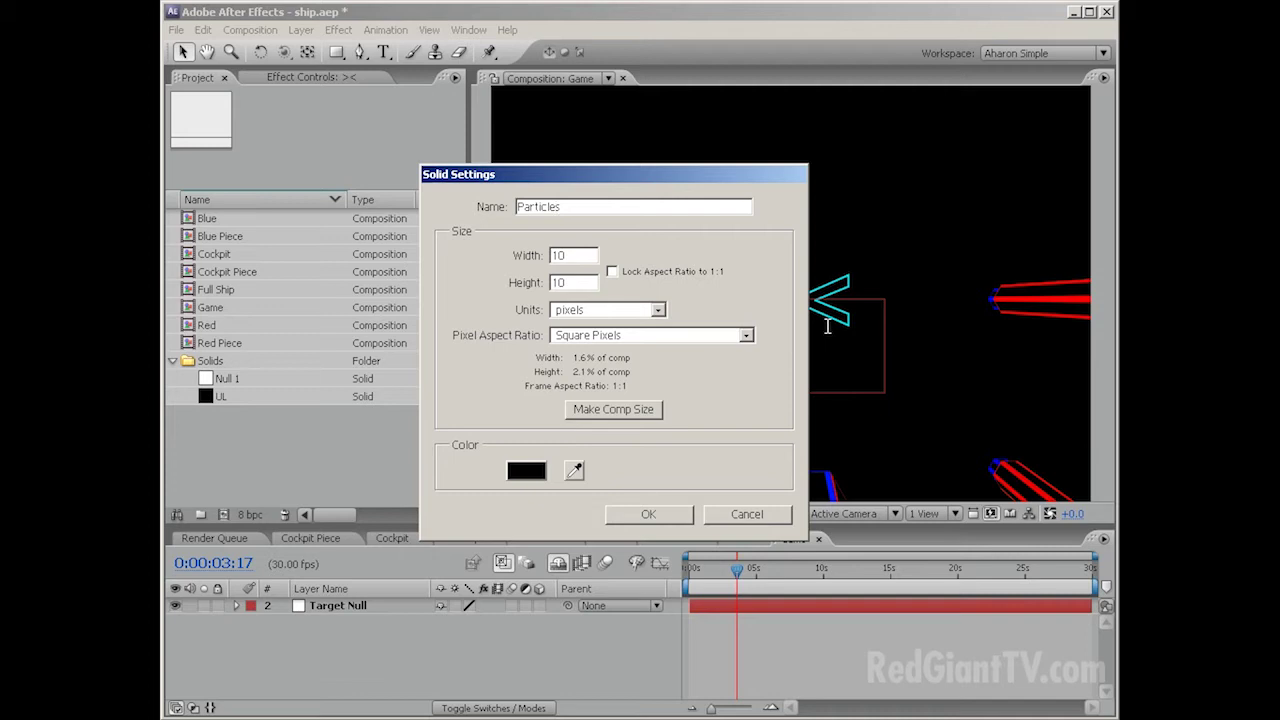
click(605, 408)
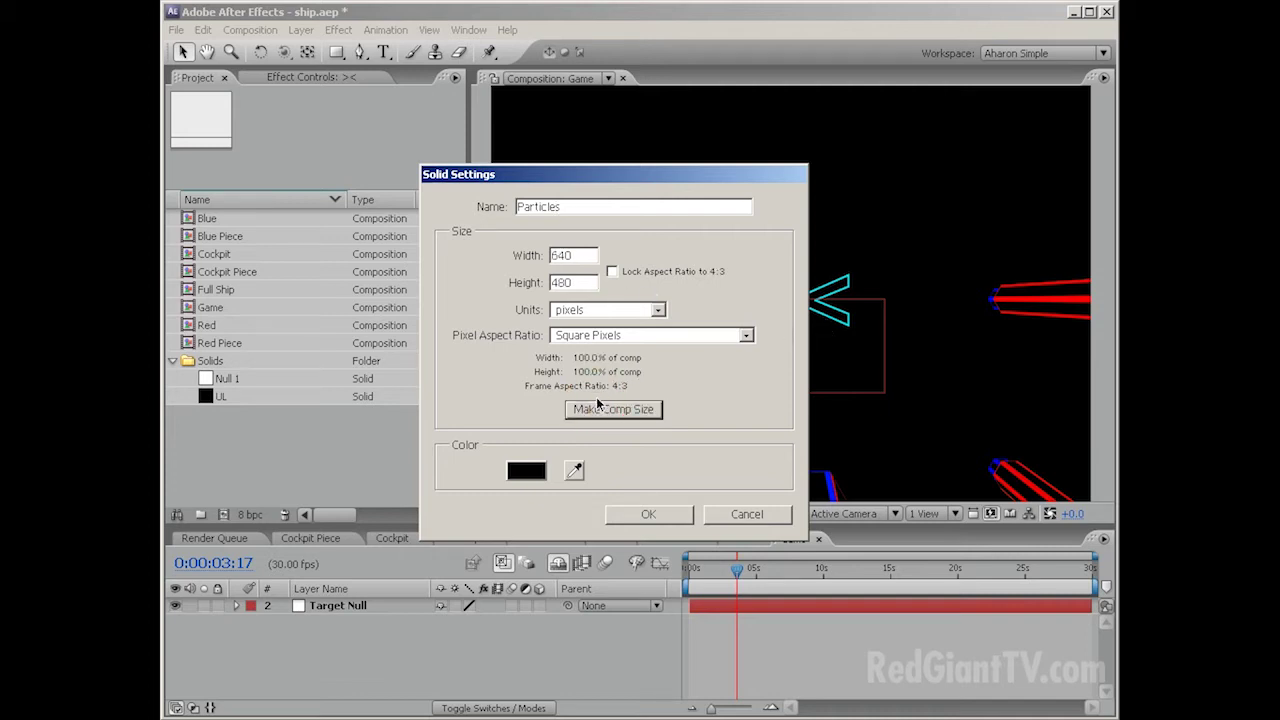
click(649, 514)
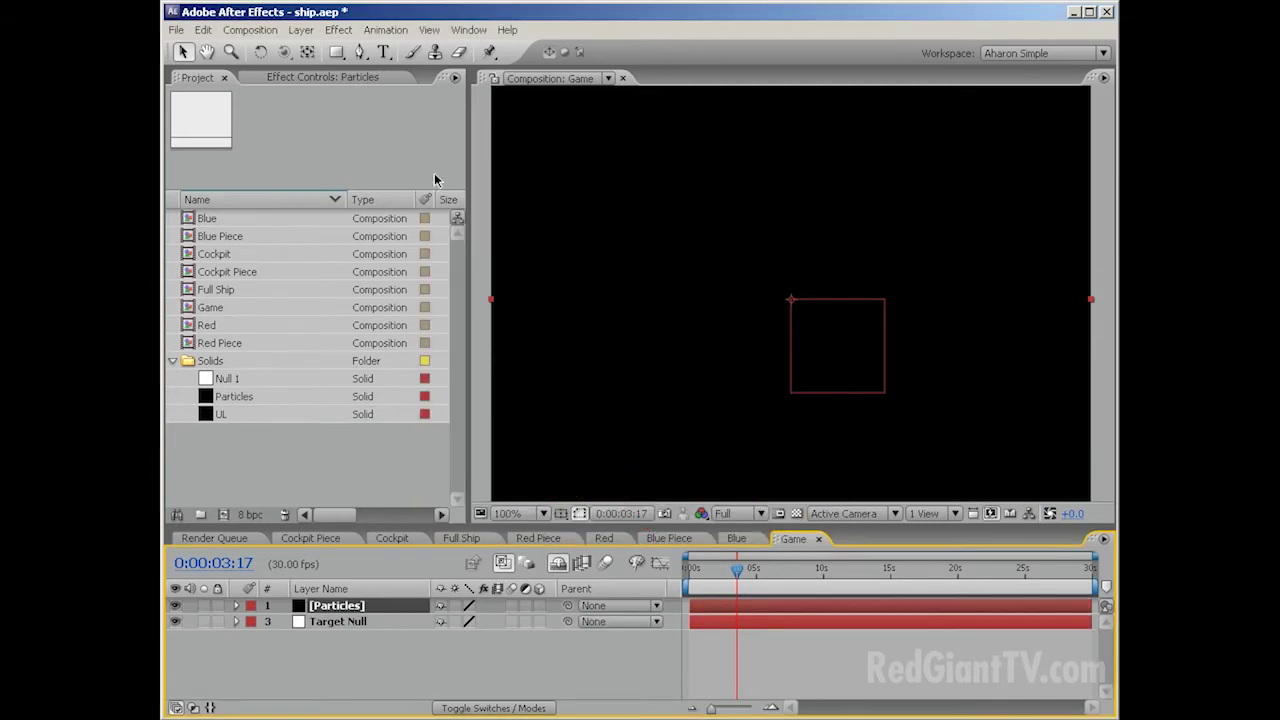
Step: Apply the Trapcode Particular effect to the Particles layer and scrub to about 9 seconds to view the emission
click(338, 30)
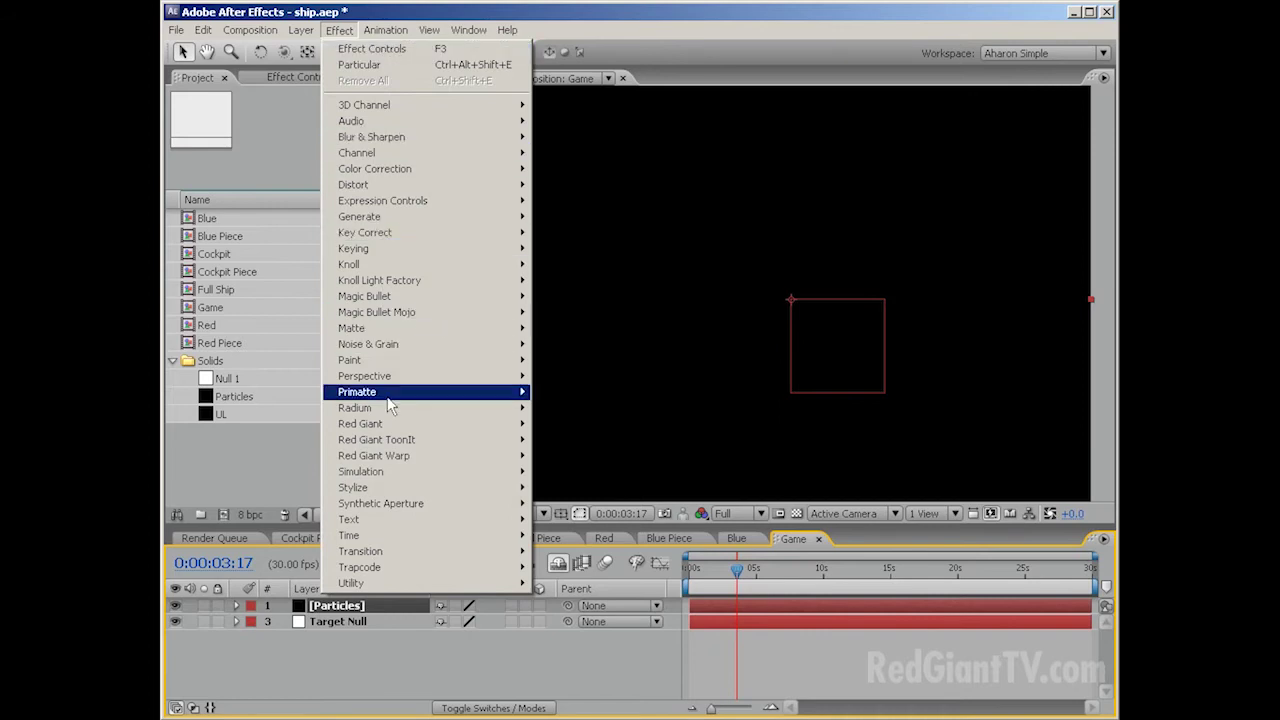
mouse_move(420, 574)
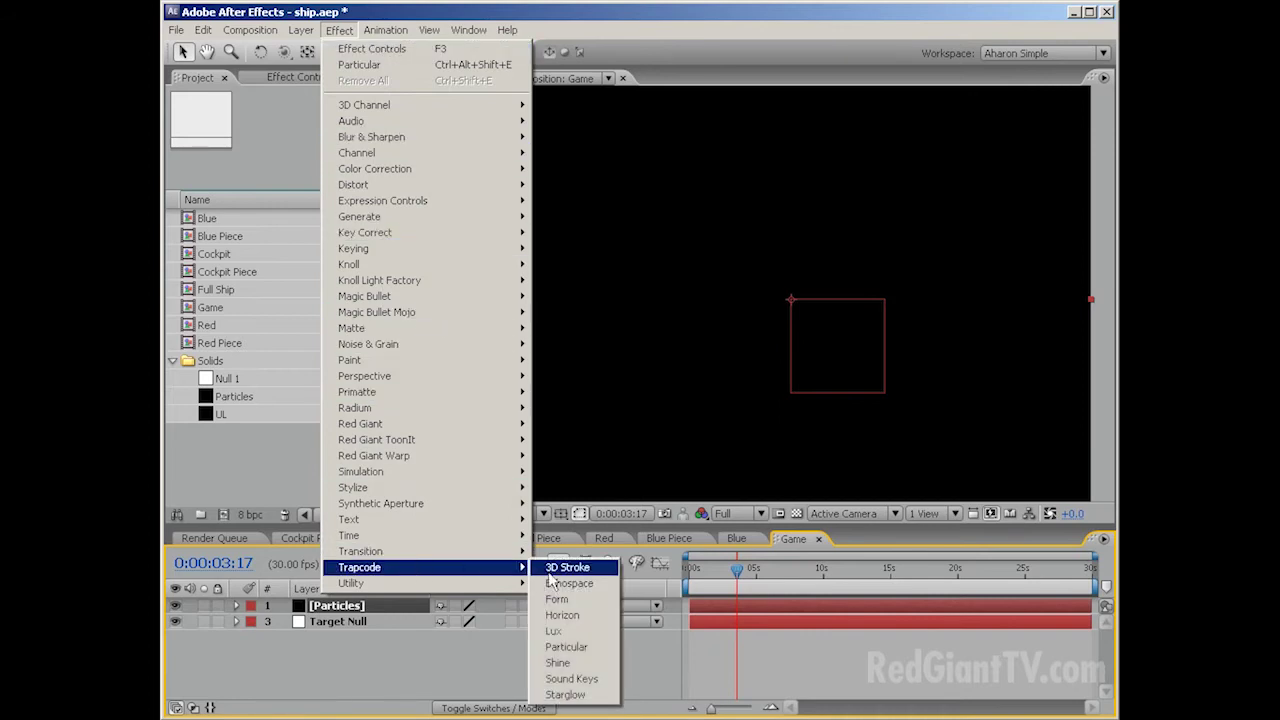
click(566, 647)
drag(705, 569, 815, 566)
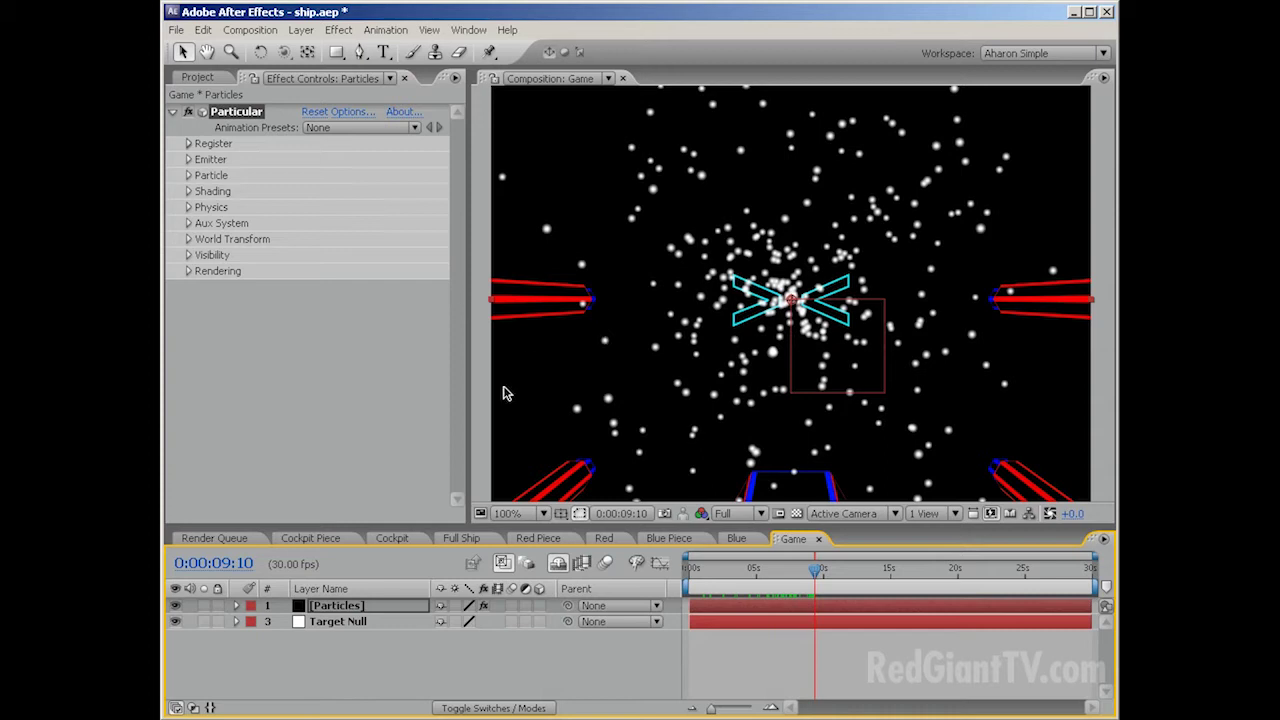
Step: Load the t_Starflight animation preset in Particular, dismiss the version notice, and preview the starfield from the beginning
click(338, 128)
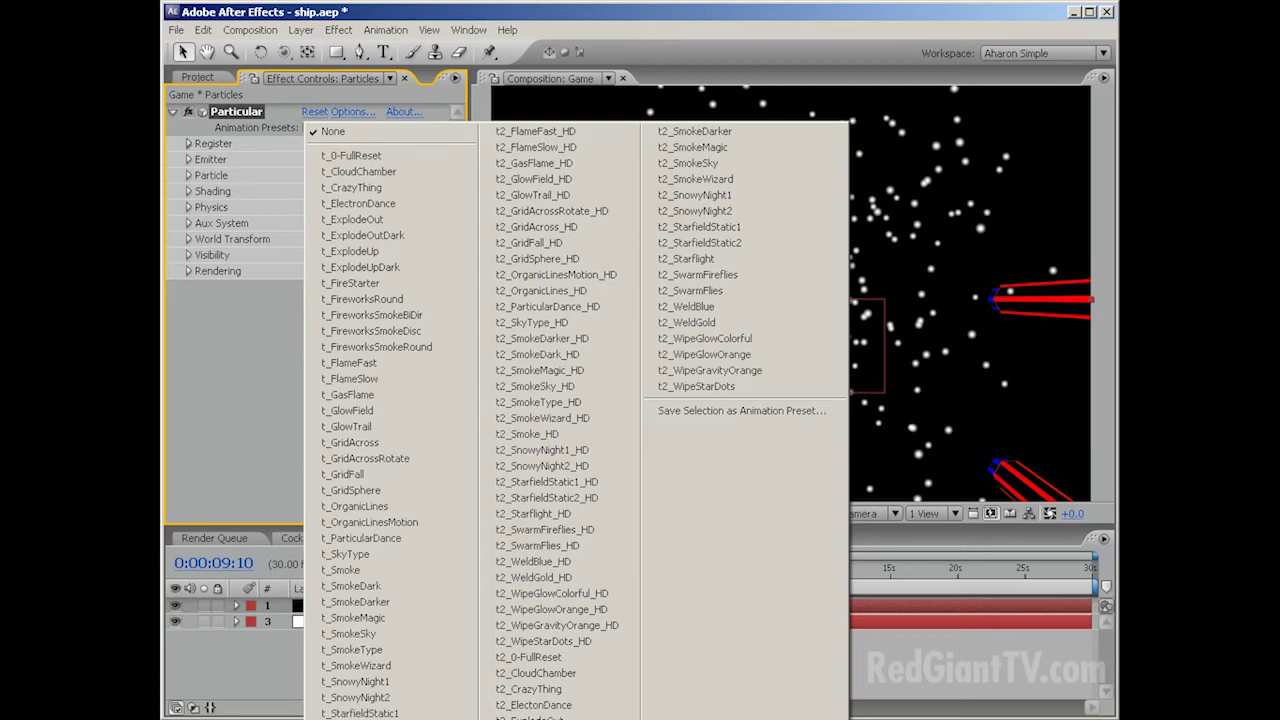
click(376, 618)
drag(266, 518, 658, 286)
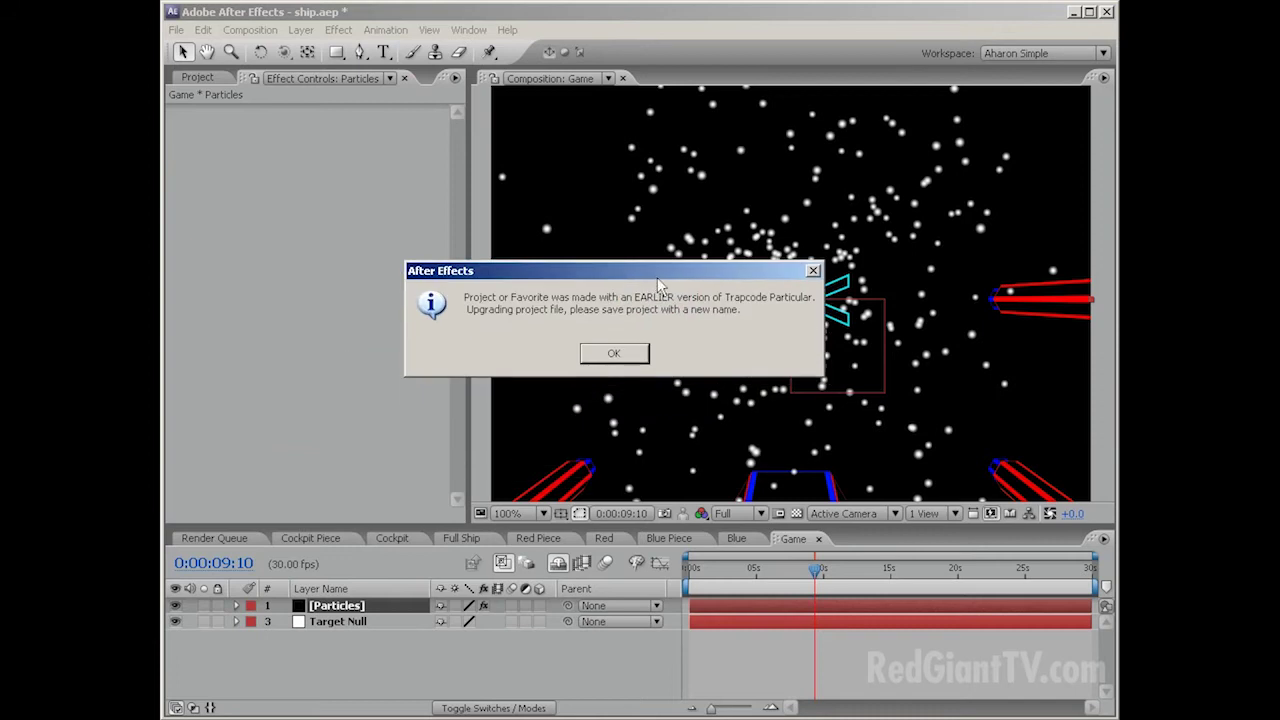
click(614, 354)
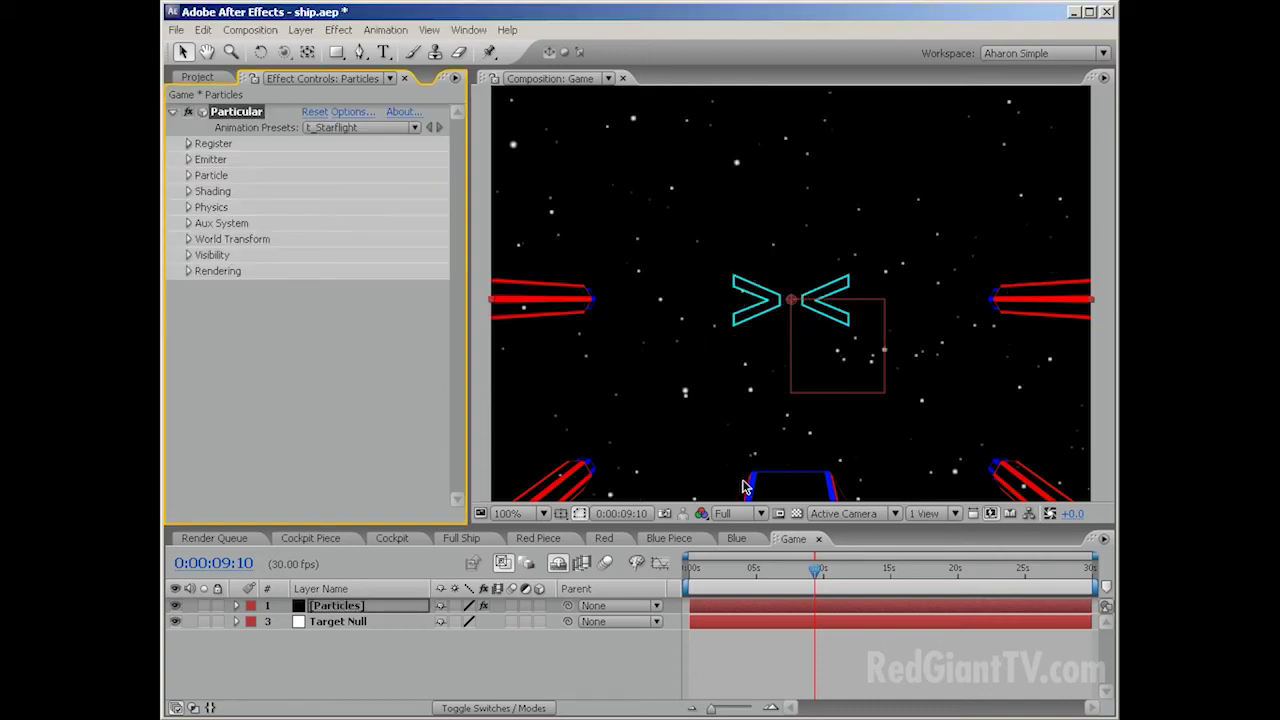
drag(715, 577, 676, 568)
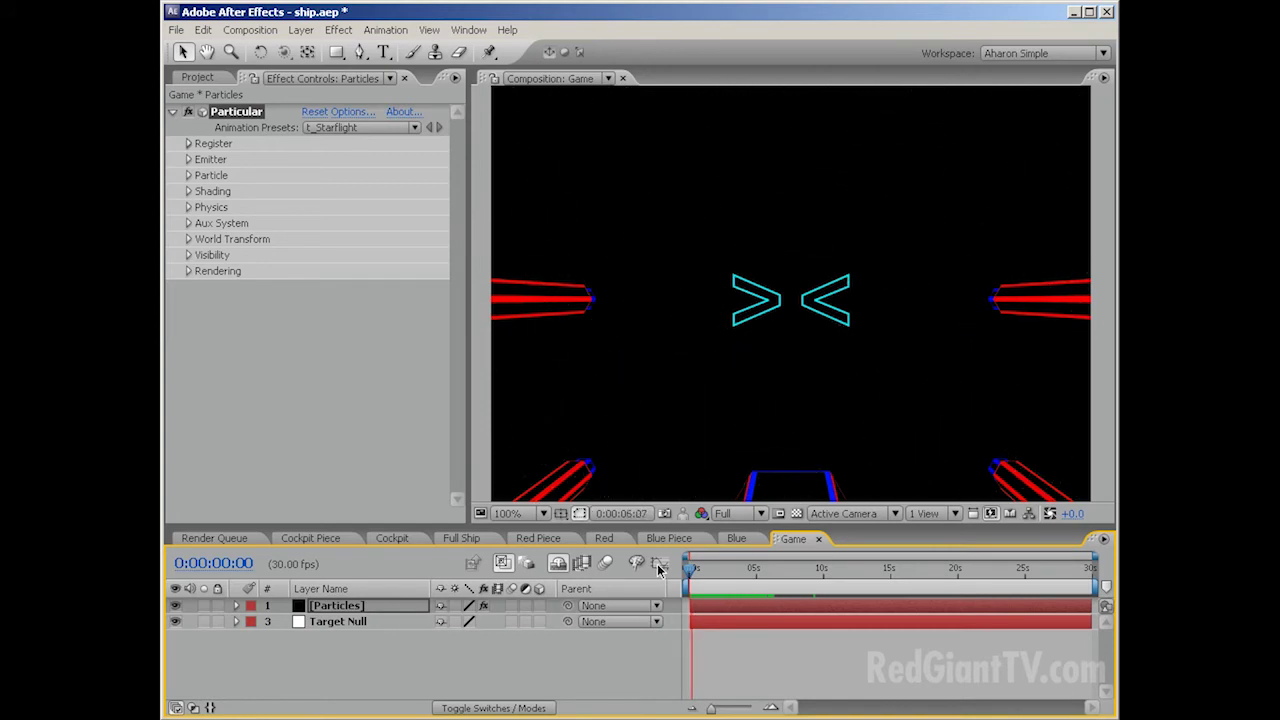
key(space)
drag(709, 559, 769, 570)
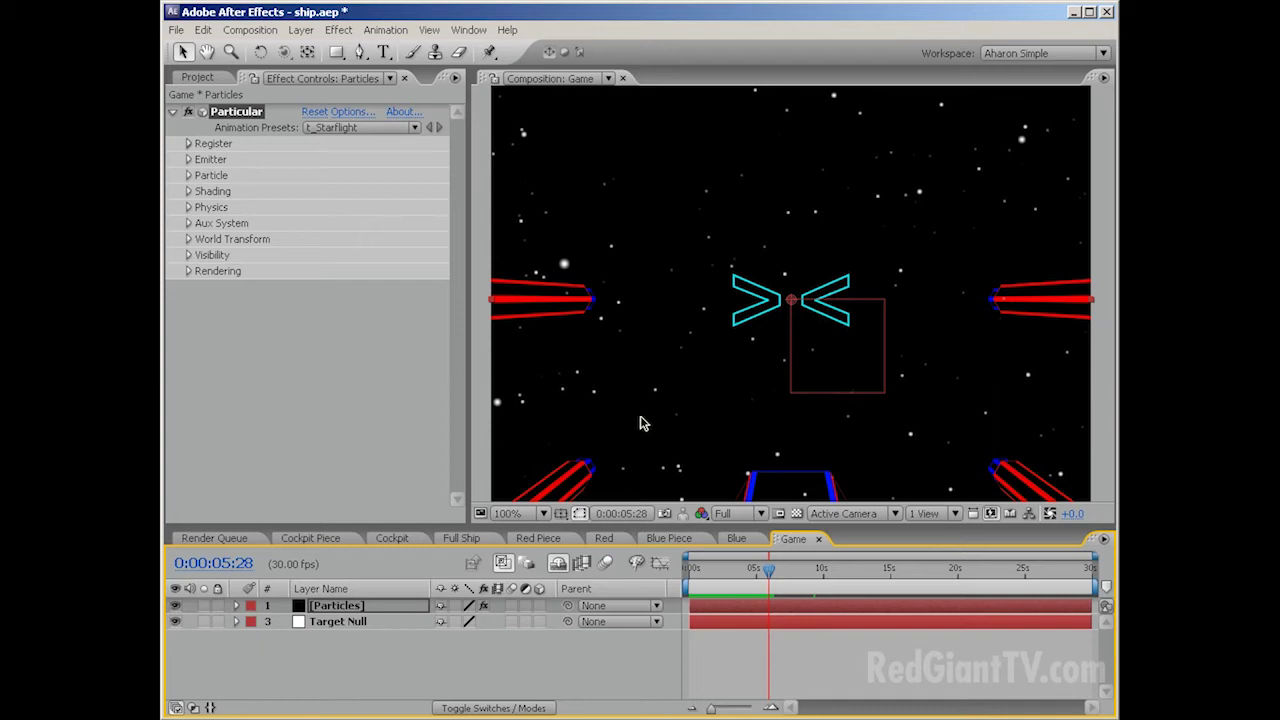
drag(755, 572, 745, 575)
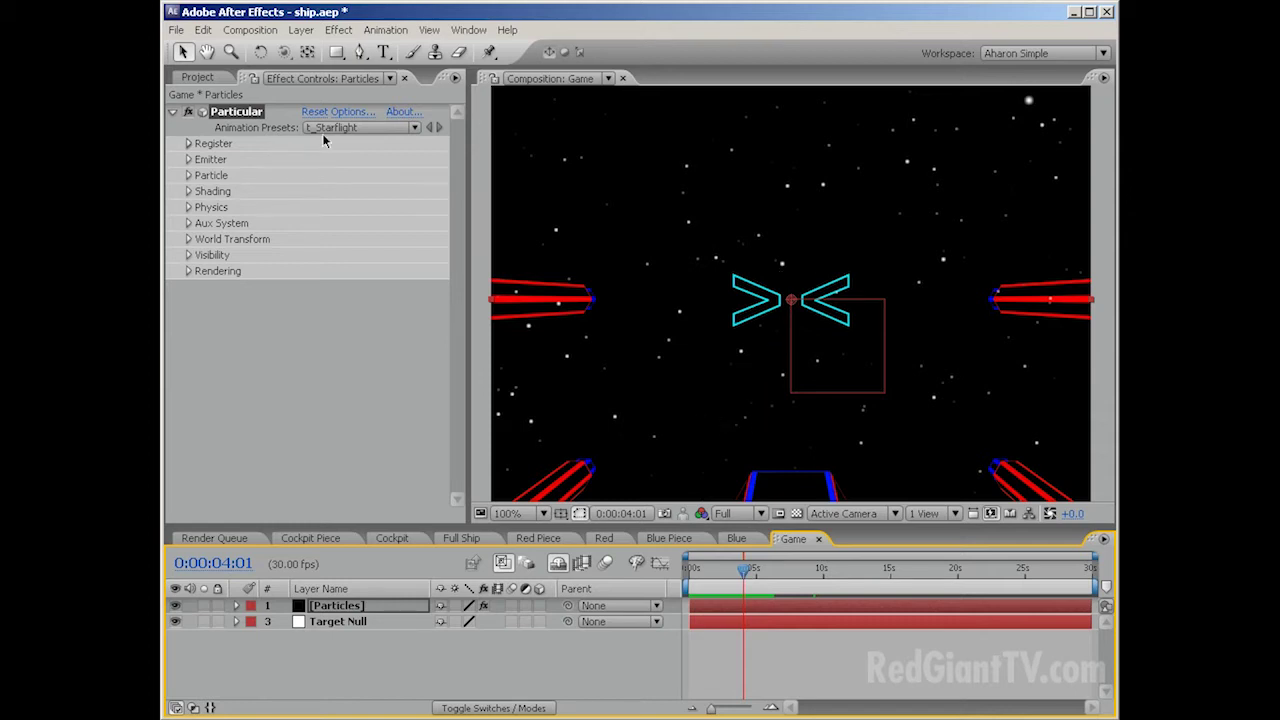
Step: Set up a new solid named Star with a width and height of 10 pixels
click(301, 29)
mouse_move(311, 48)
click(628, 64)
drag(184, 256, 871, 163)
text(Star)
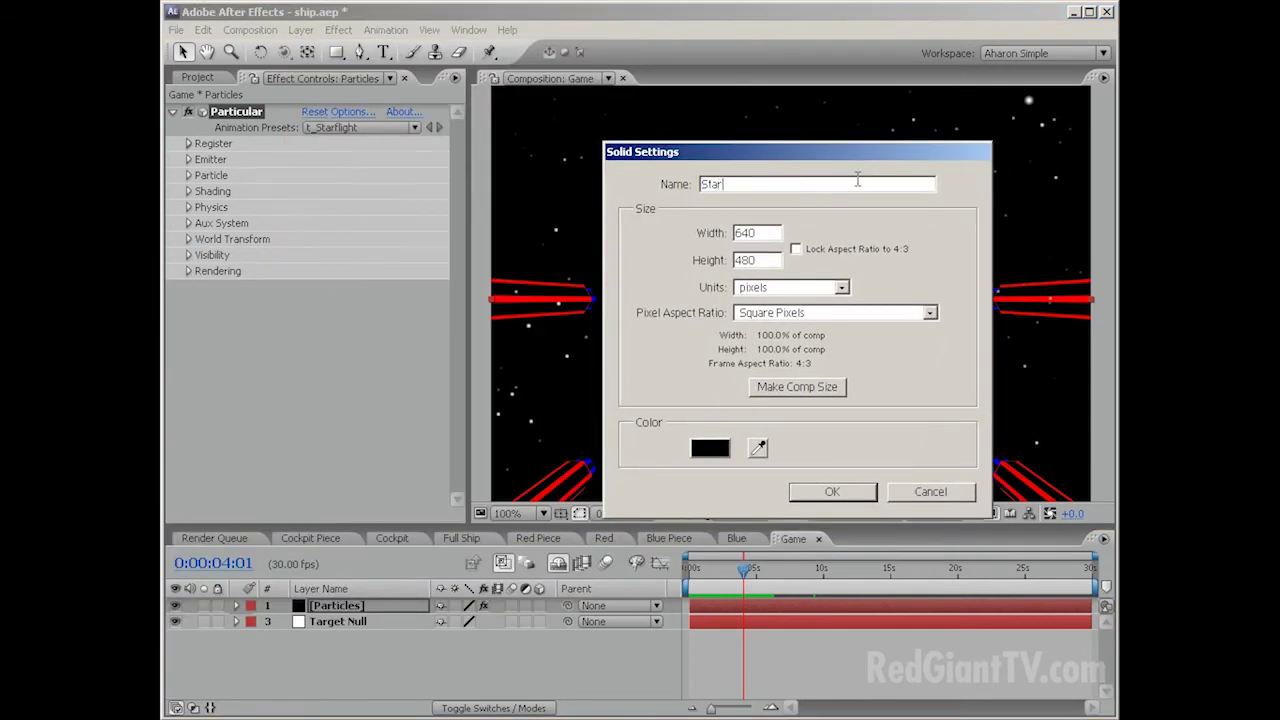
double_click(763, 234)
text(10)
double_click(750, 260)
text(10)
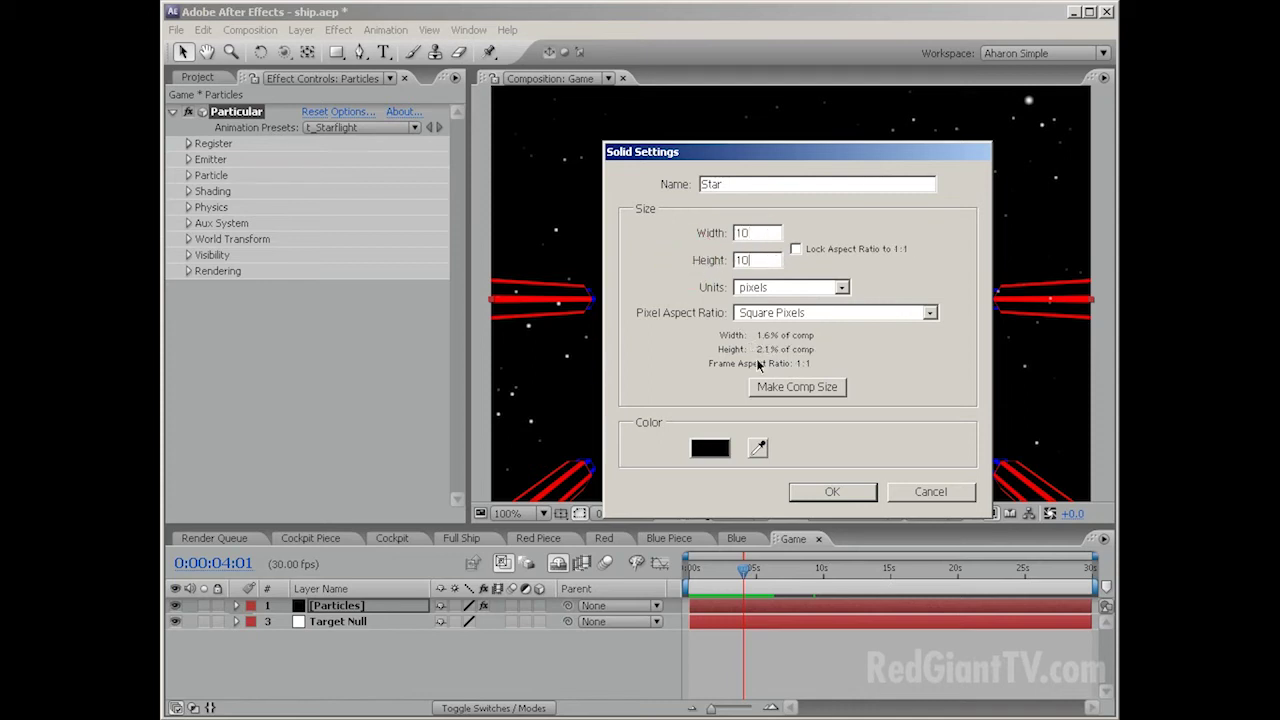
Step: Make the Star solid's color white (FFFFFF), create it, and deselect it to view the square in the composition
click(718, 449)
drag(344, 436, 174, 360)
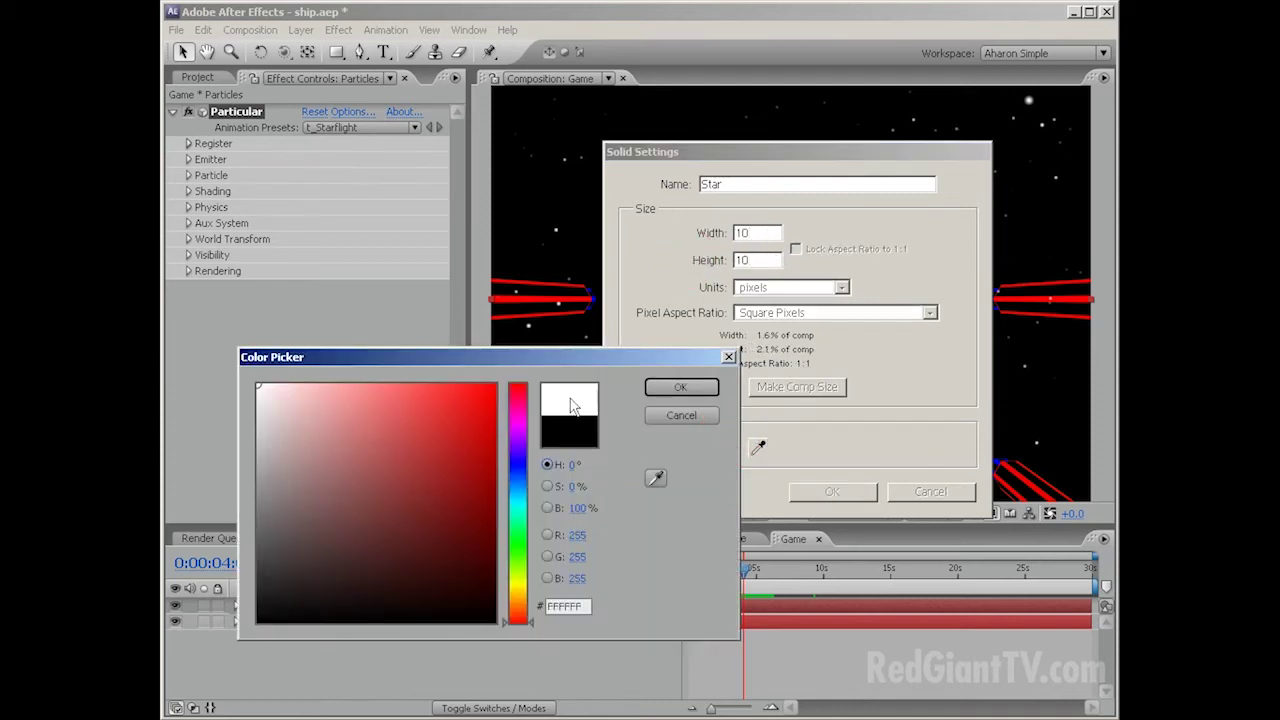
click(658, 392)
click(817, 490)
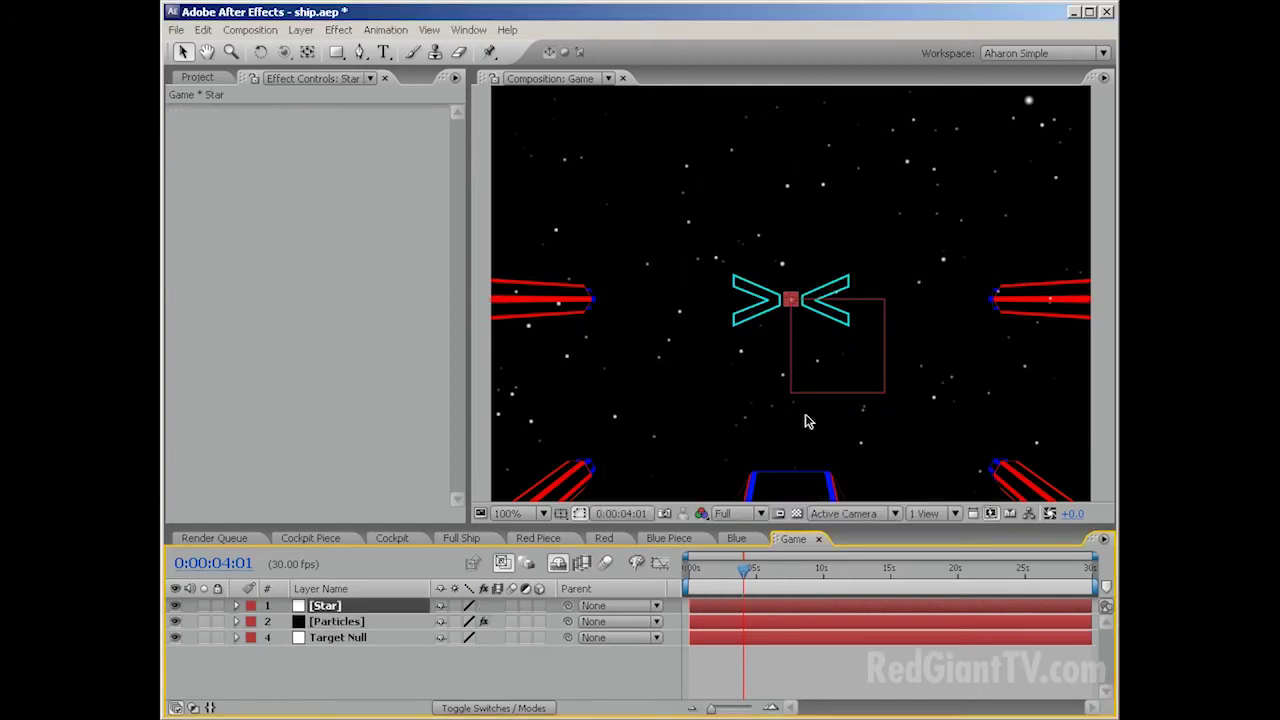
click(806, 670)
click(817, 437)
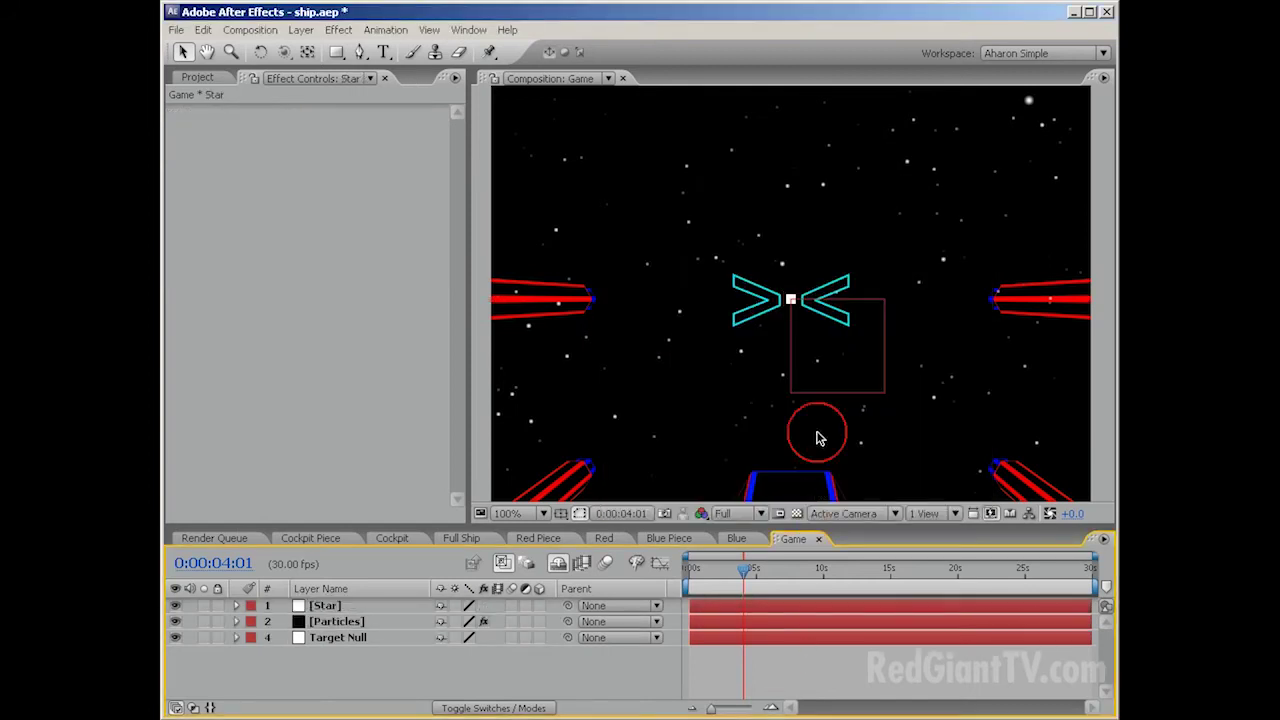
Step: Expand Particular's Particle settings on the Particles layer and open the Particle Type choices
click(345, 622)
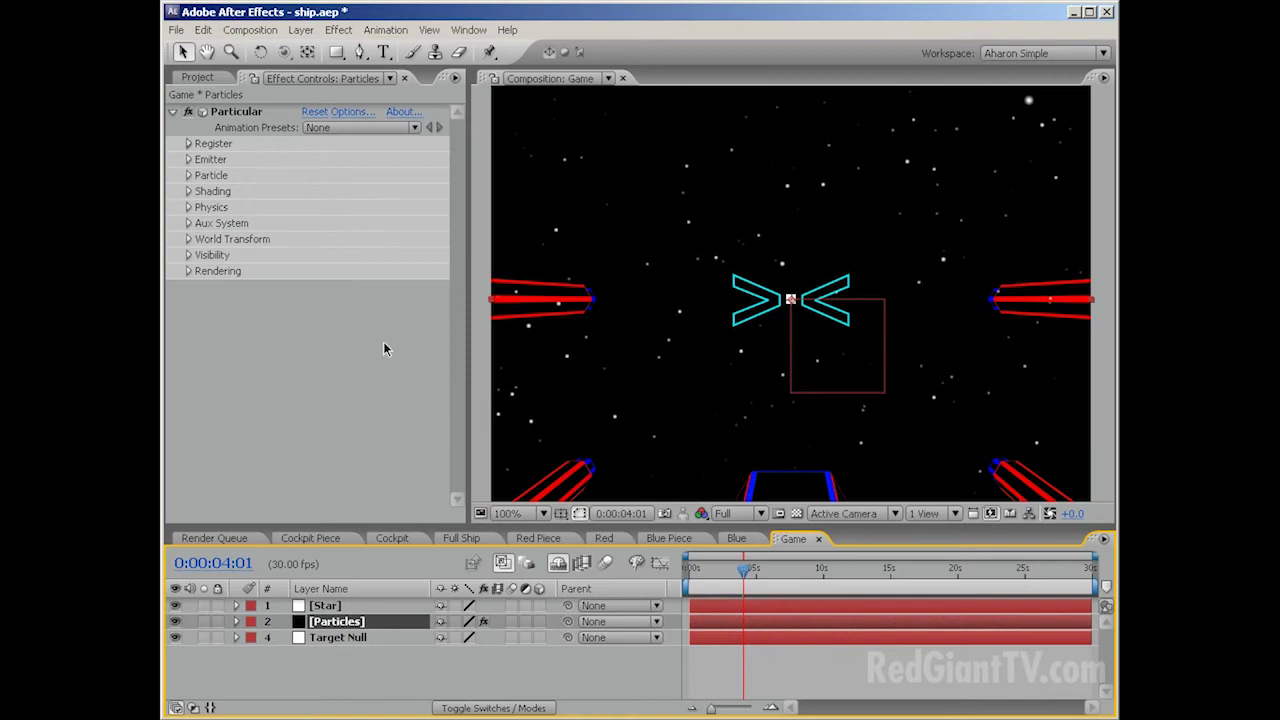
click(190, 175)
click(338, 223)
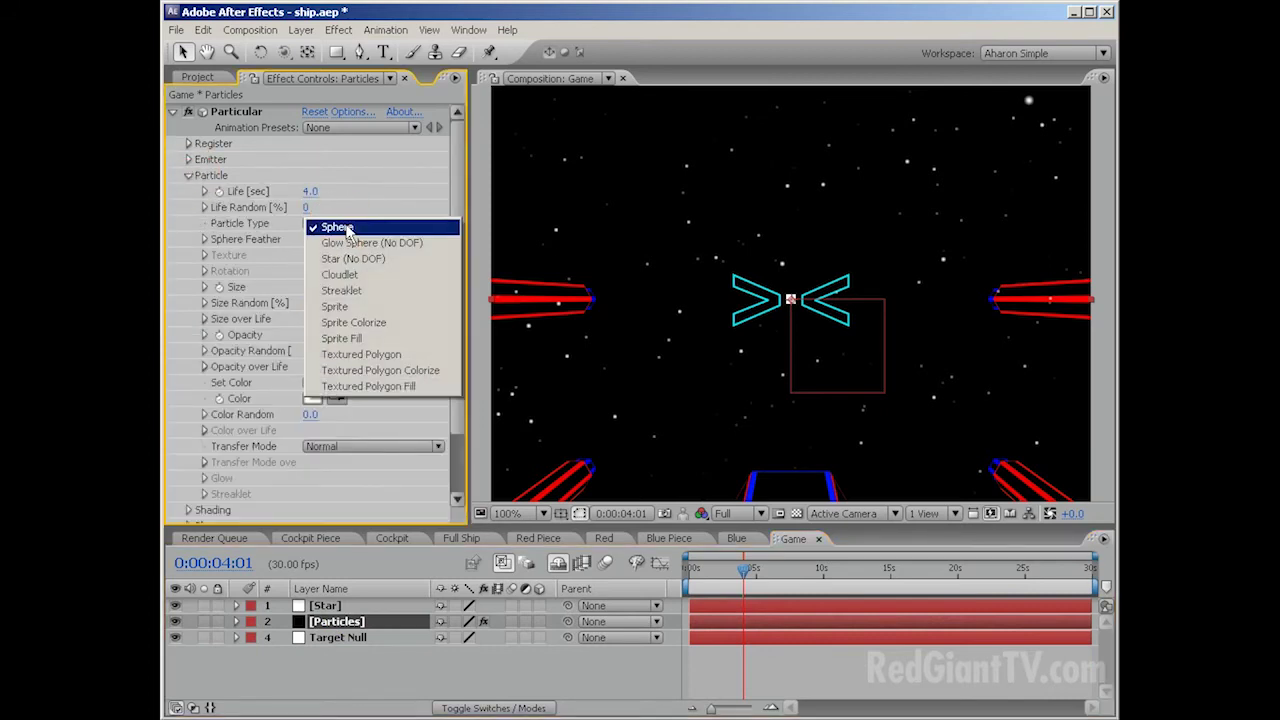